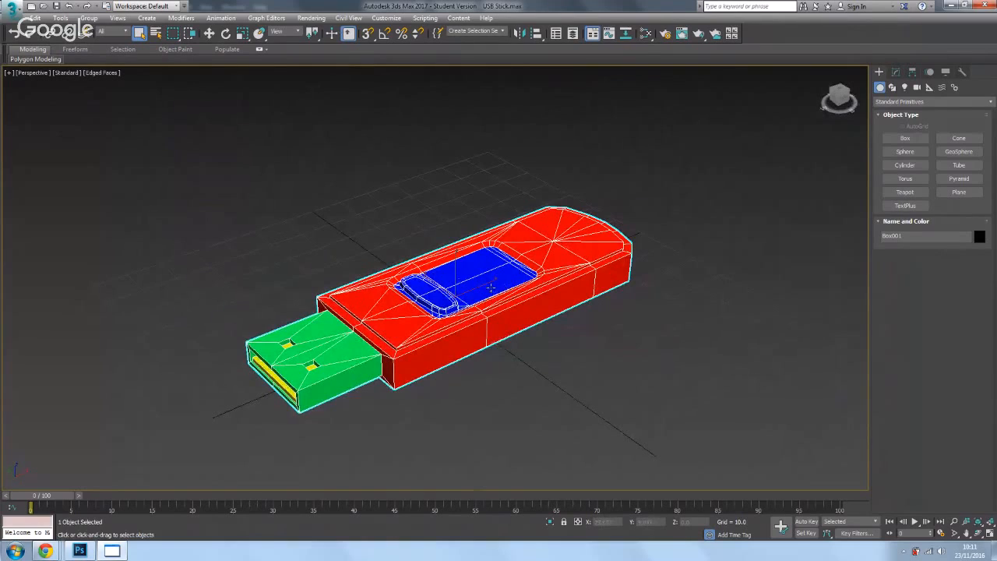
Step: Examine the USB stick's existing UV layout in the Unwrap UVW modifier's editor and close it
click(896, 72)
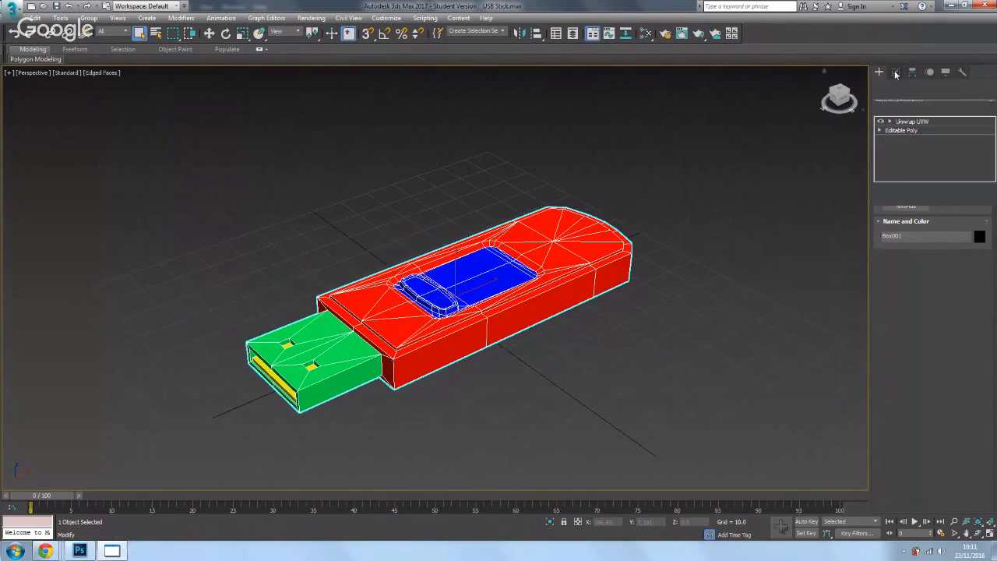
click(939, 476)
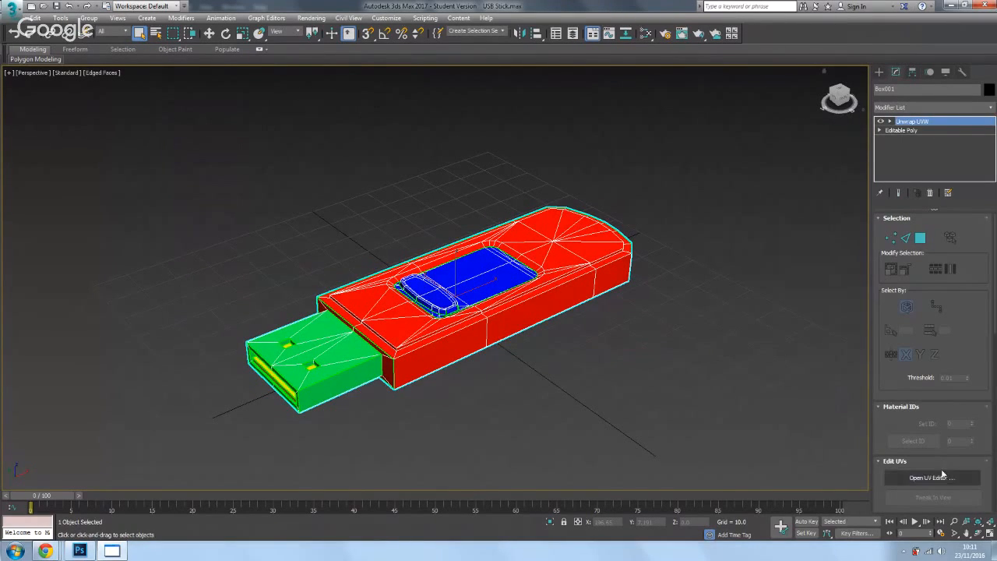
click(244, 76)
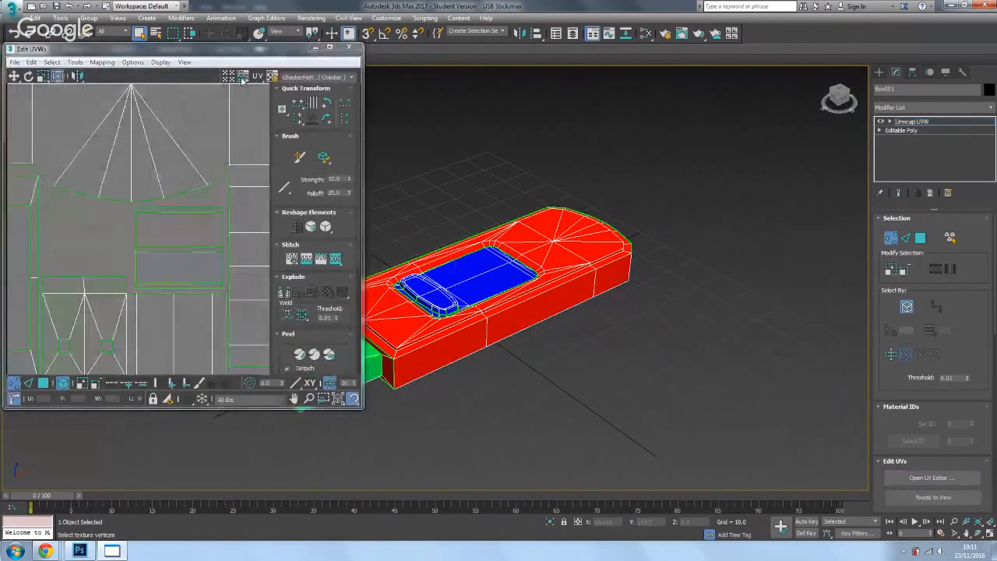
scroll(74, 278, down, 5)
scroll(75, 278, up, 3)
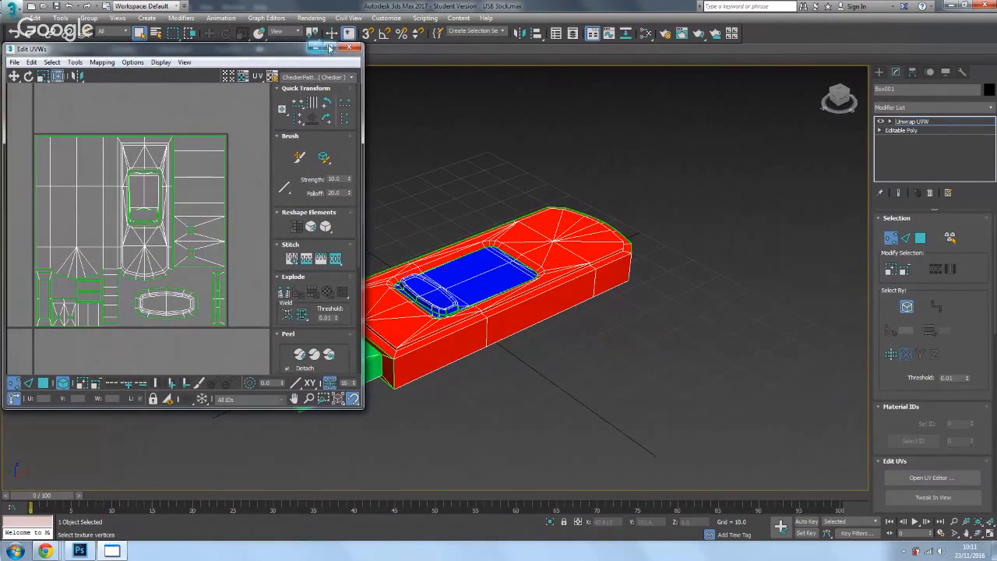
click(350, 49)
drag(533, 230, 535, 231)
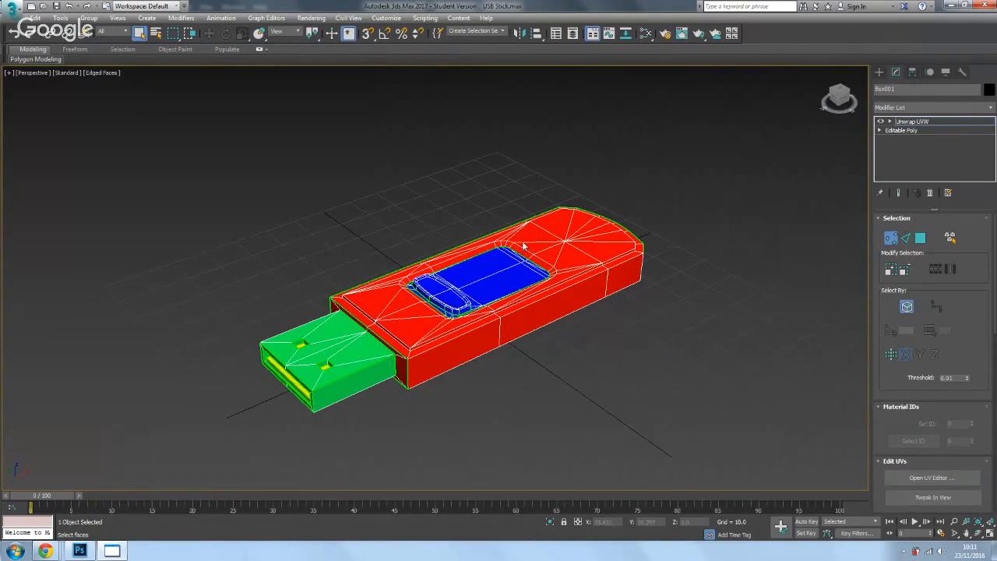
Step: Delete the multi-coloured material setup from the Slate Material Editor and apply the remaining plain material to the USB stick
click(645, 33)
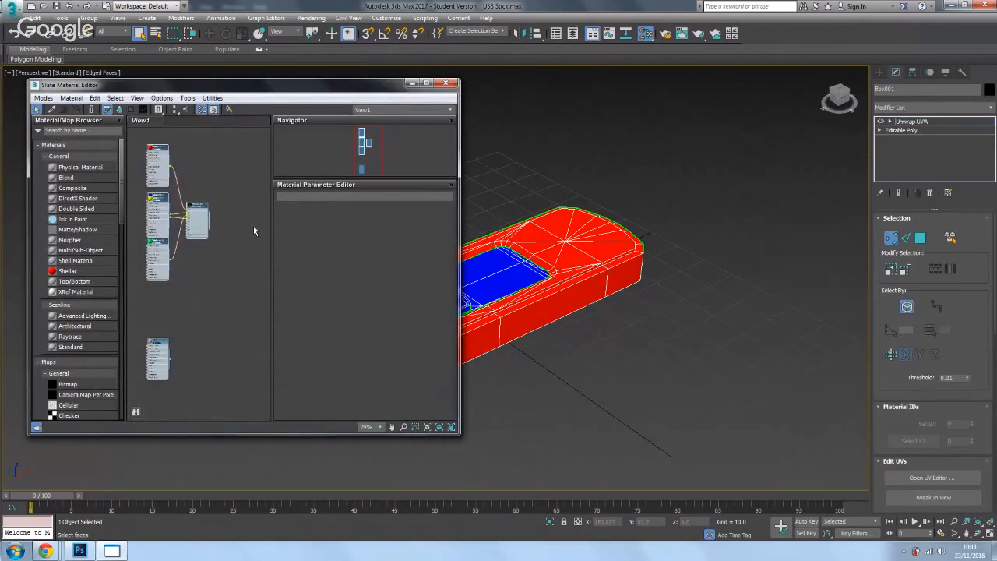
key(Delete)
drag(154, 345, 556, 301)
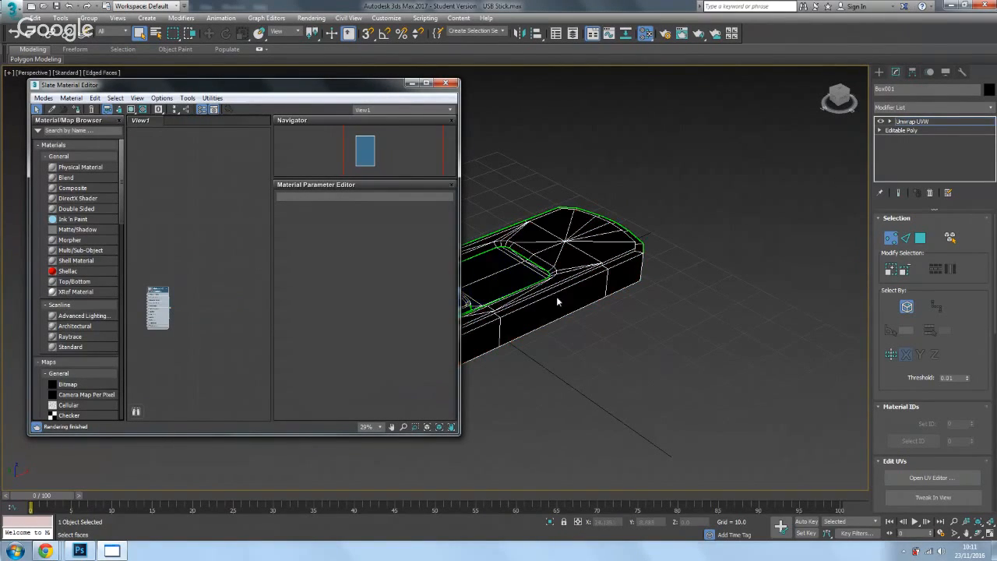
click(90, 110)
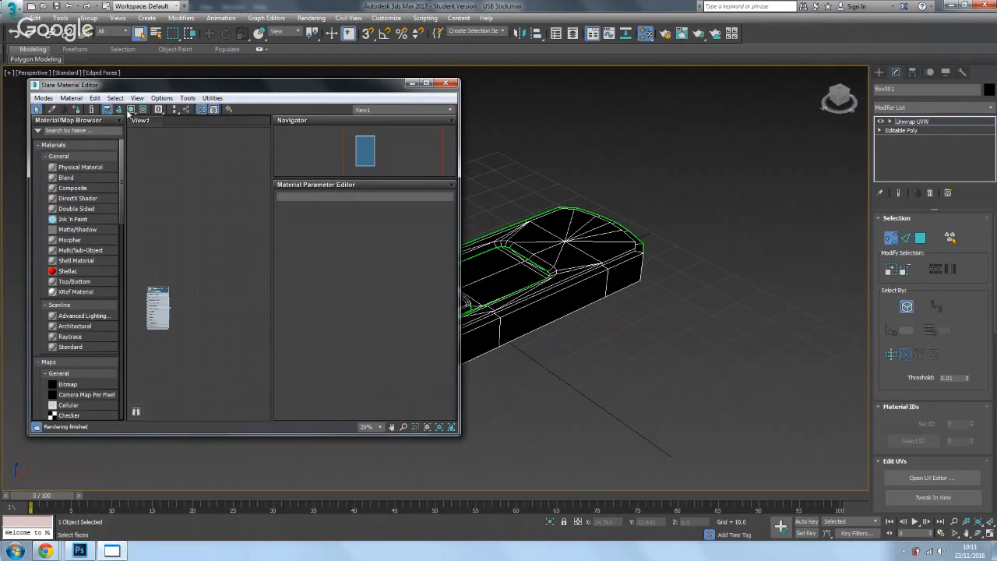
click(445, 83)
Step: Reopen the UV editor, enlarge its window and place it so the connector end of the model stays visible
scroll(575, 255, up, 2)
scroll(575, 255, down, 1)
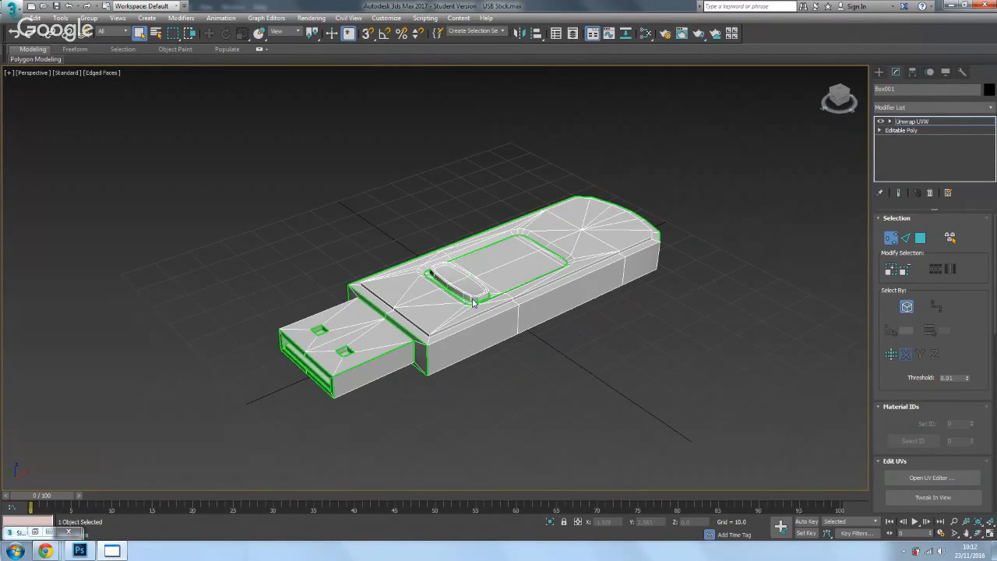
scroll(472, 303, up, 3)
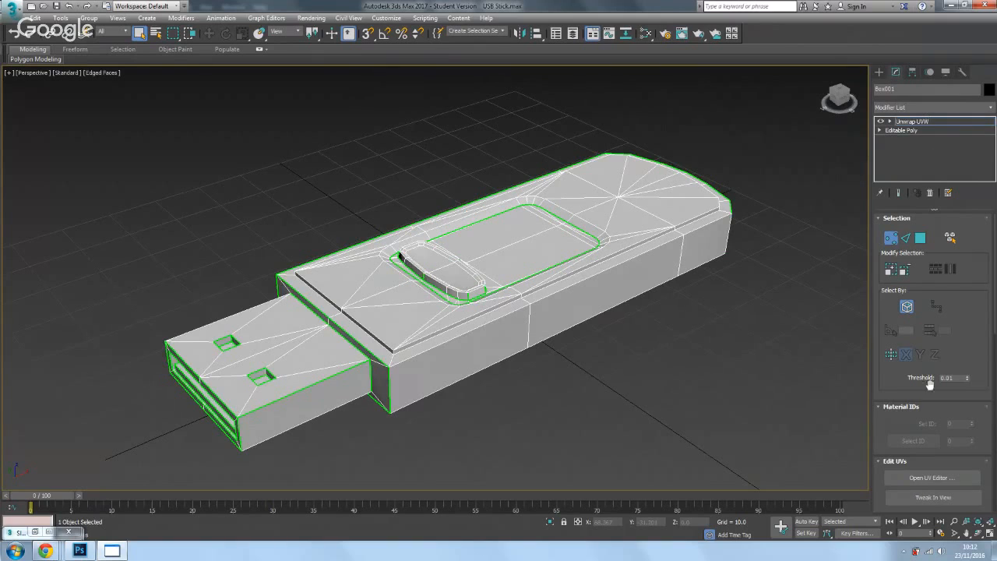
click(964, 483)
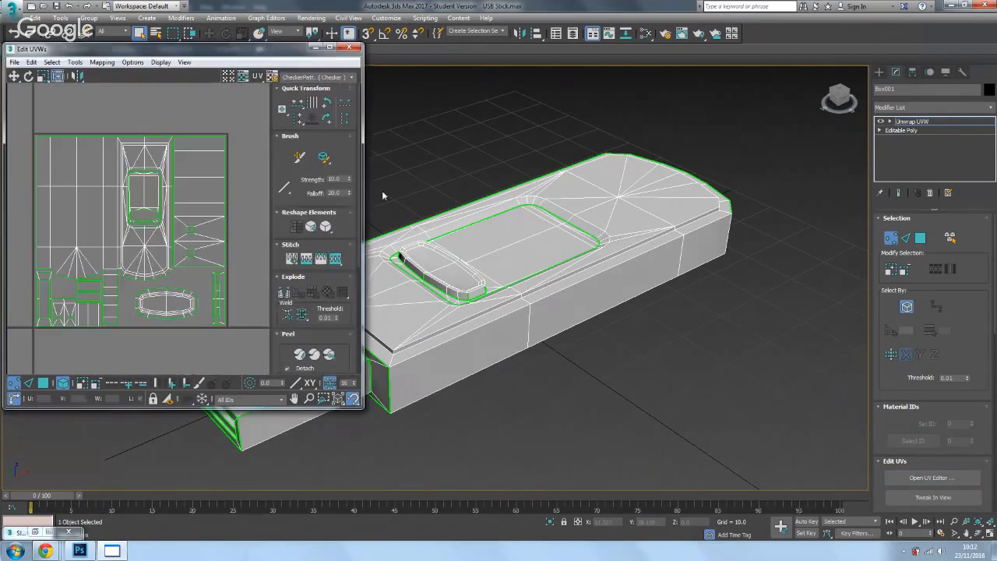
drag(208, 56, 721, 63)
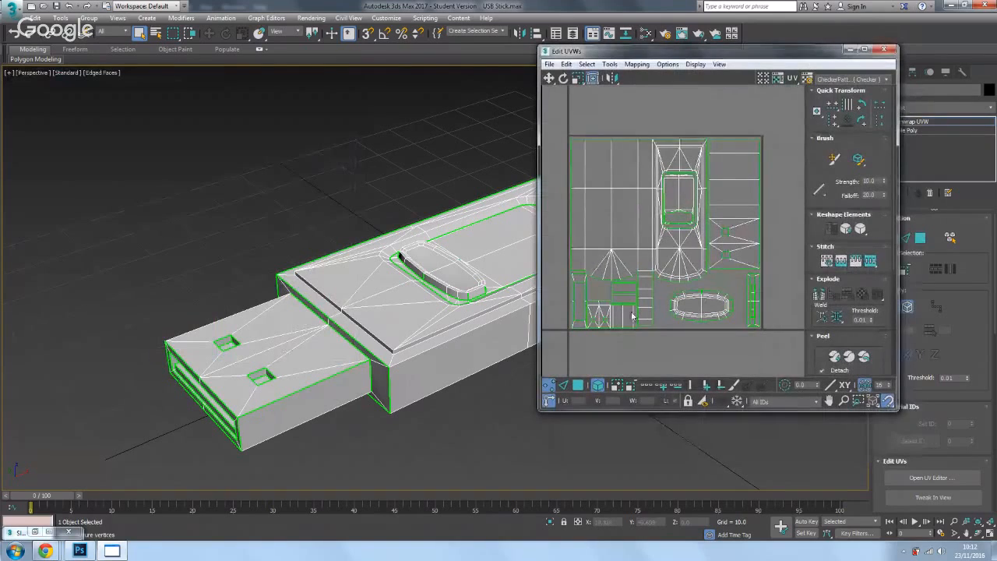
click(597, 385)
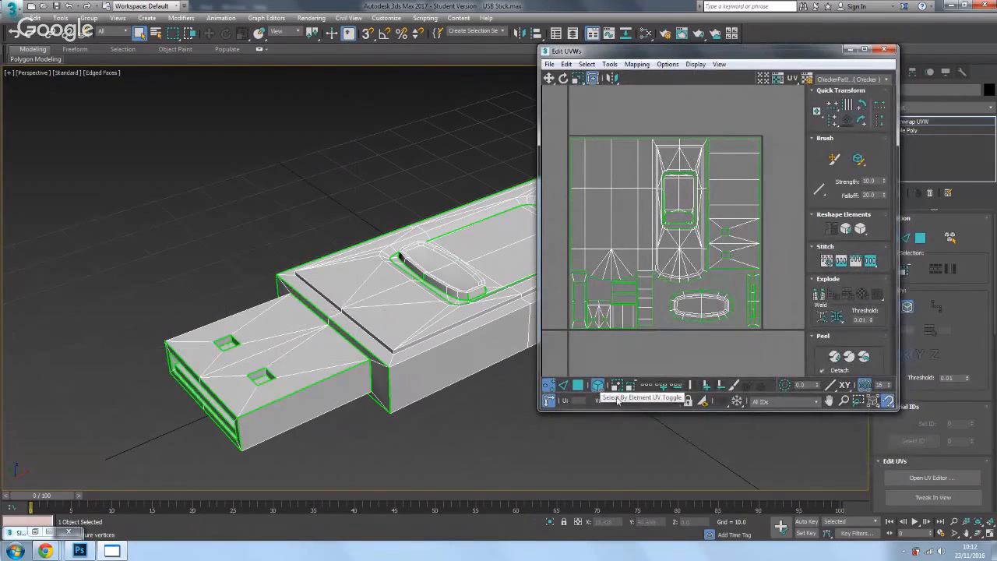
drag(898, 410, 953, 476)
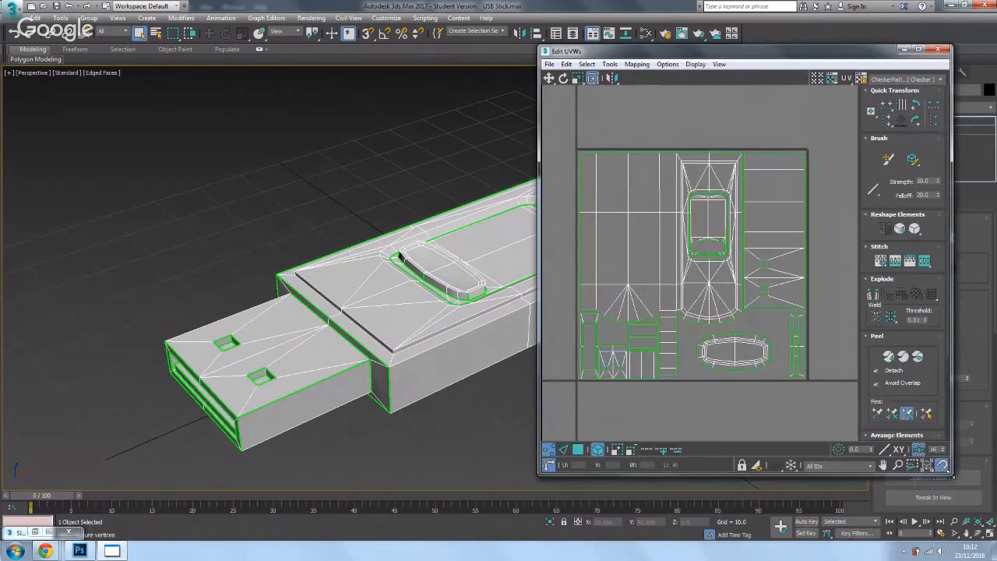
drag(776, 59, 697, 69)
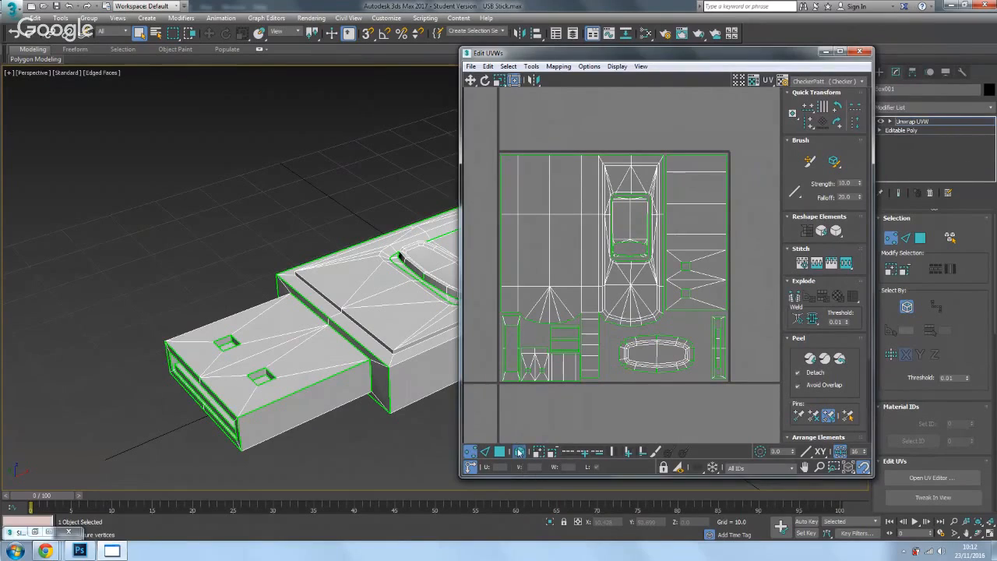
Step: Switch the UV editor to polygon selection by element and select the main casing's UV shell
click(519, 453)
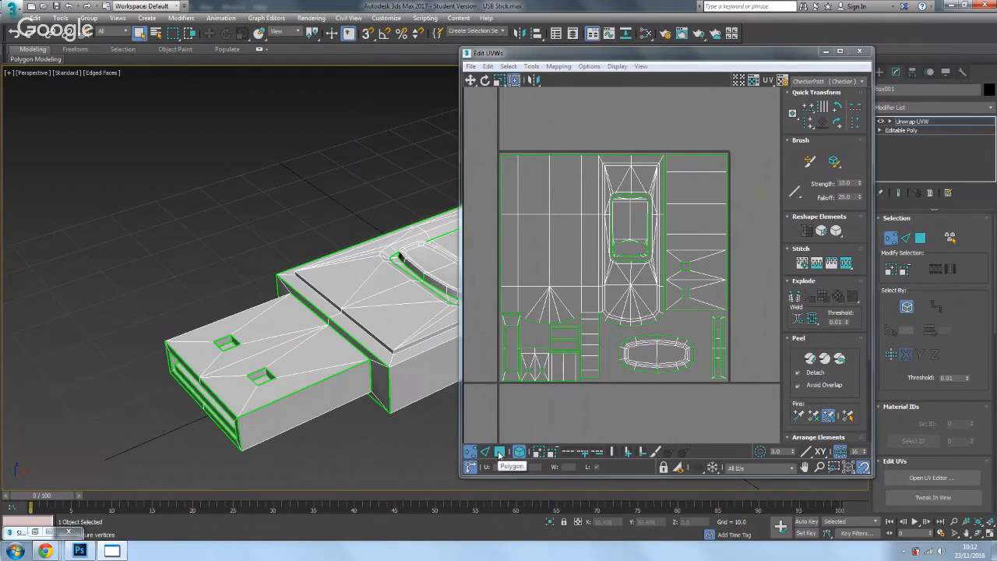
click(499, 453)
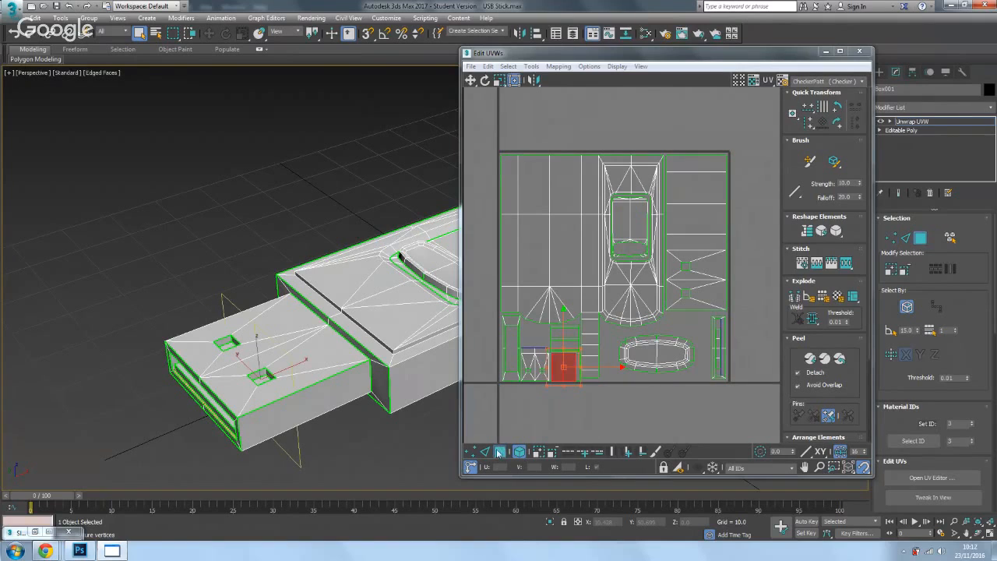
click(511, 181)
drag(598, 61, 767, 440)
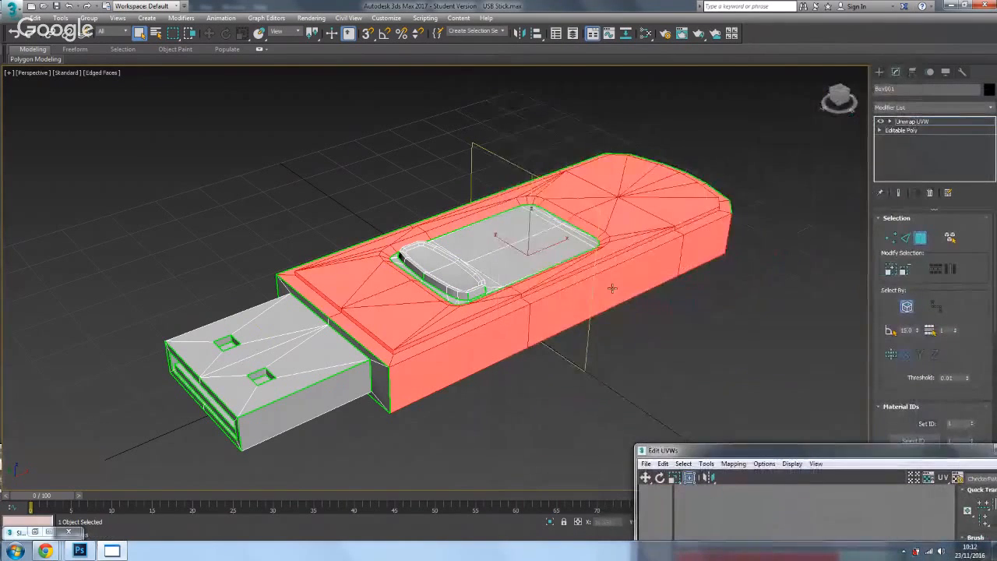
drag(467, 280, 790, 413)
Step: Add the casing's front face around the connector to the selected casing polygons
drag(814, 450, 661, 113)
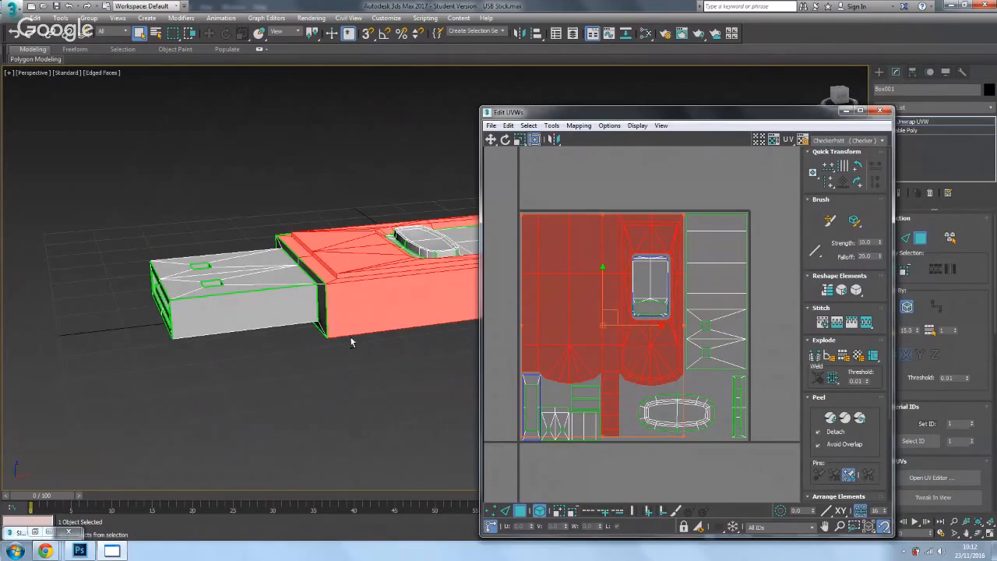
drag(350, 338, 434, 330)
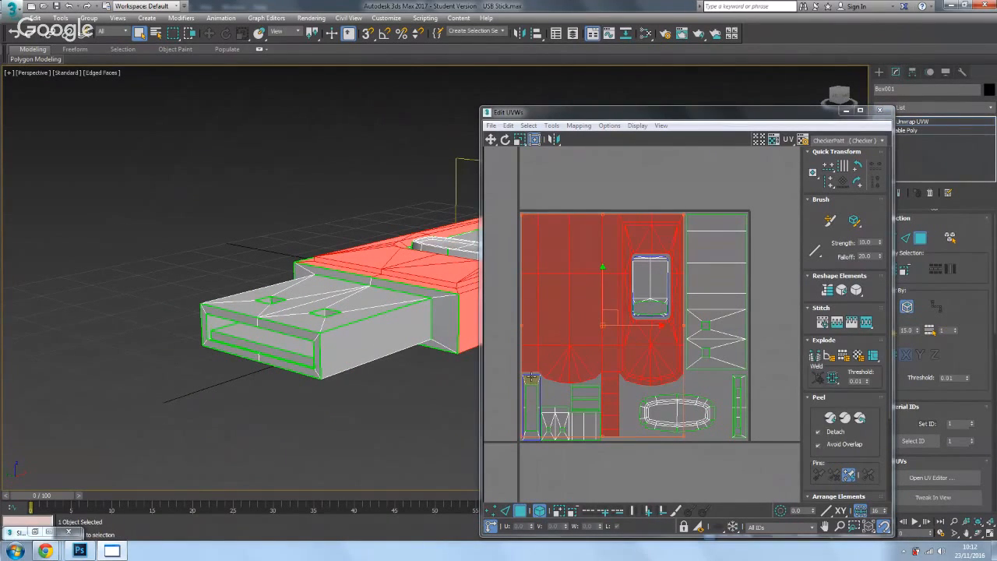
ctrl+click(531, 380)
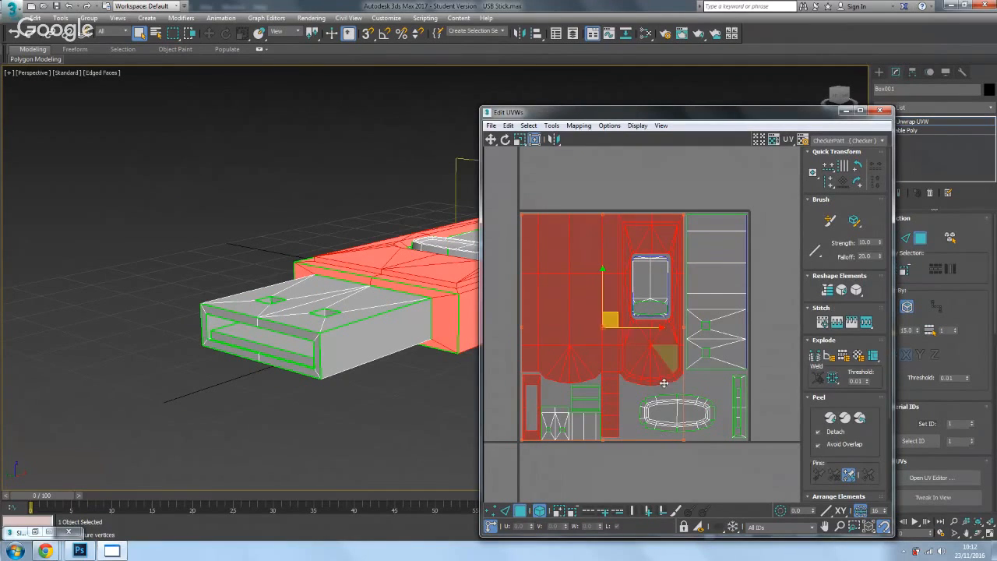
drag(750, 120, 696, 100)
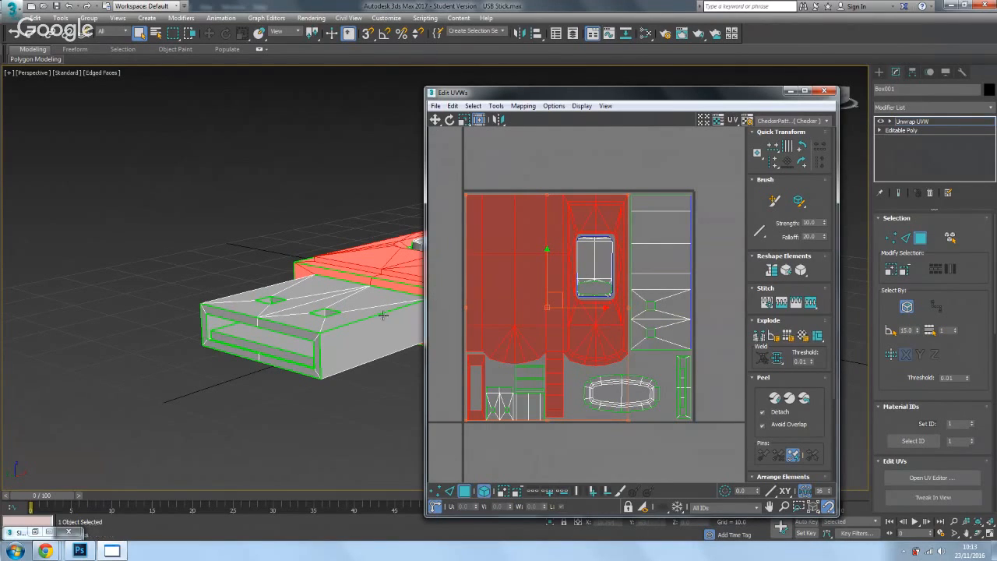
Step: Assign material ID 2 to the connector's outer shell and its front rim
click(660, 294)
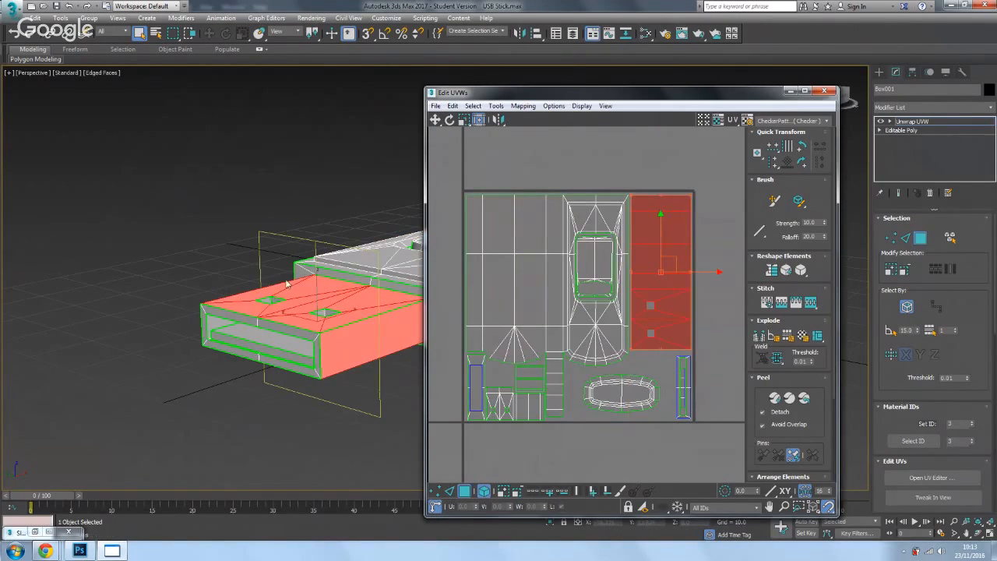
mouse_move(347, 333)
mouse_down()
mouse_move(327, 336)
mouse_move(337, 364)
mouse_move(345, 316)
mouse_move(350, 327)
mouse_up()
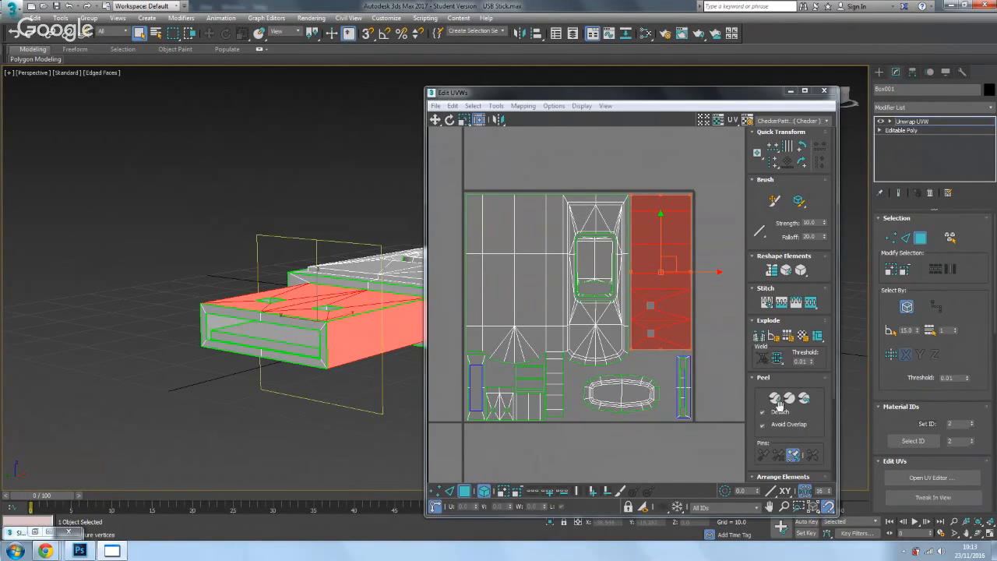
click(687, 361)
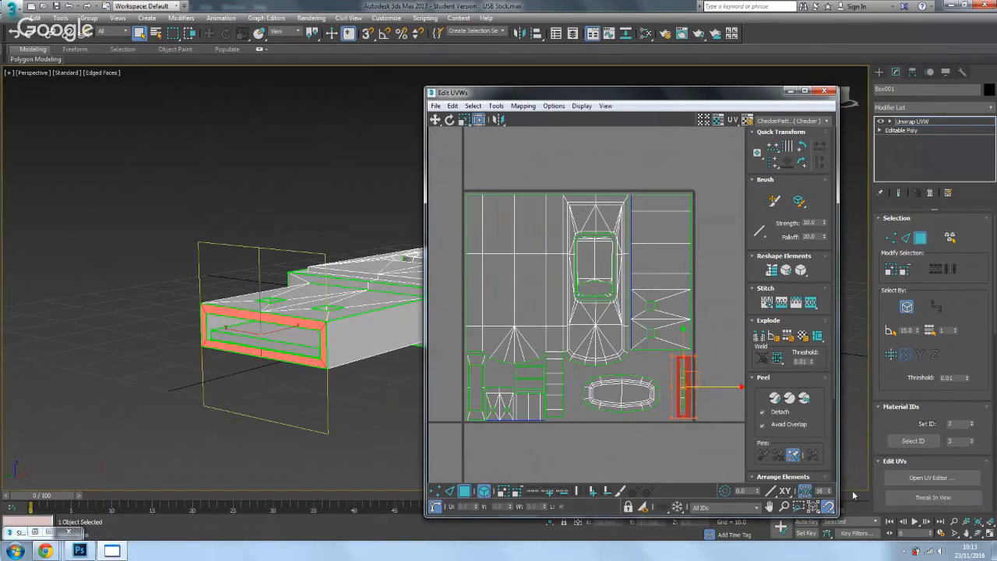
click(971, 427)
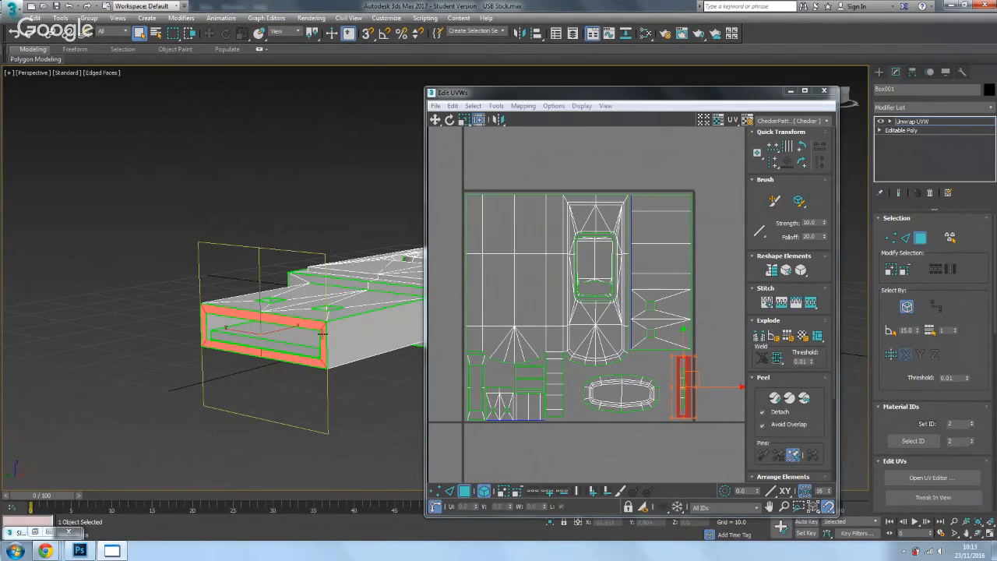
Step: Select both UV pieces inside the connector opening and set their material ID to 3
click(293, 343)
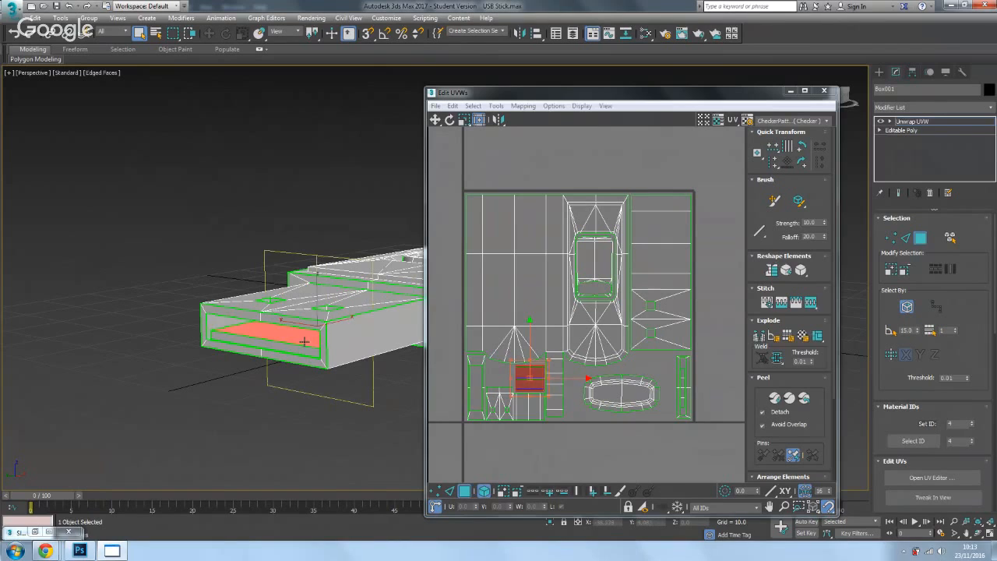
scroll(528, 379, up, 5)
scroll(351, 363, down, 3)
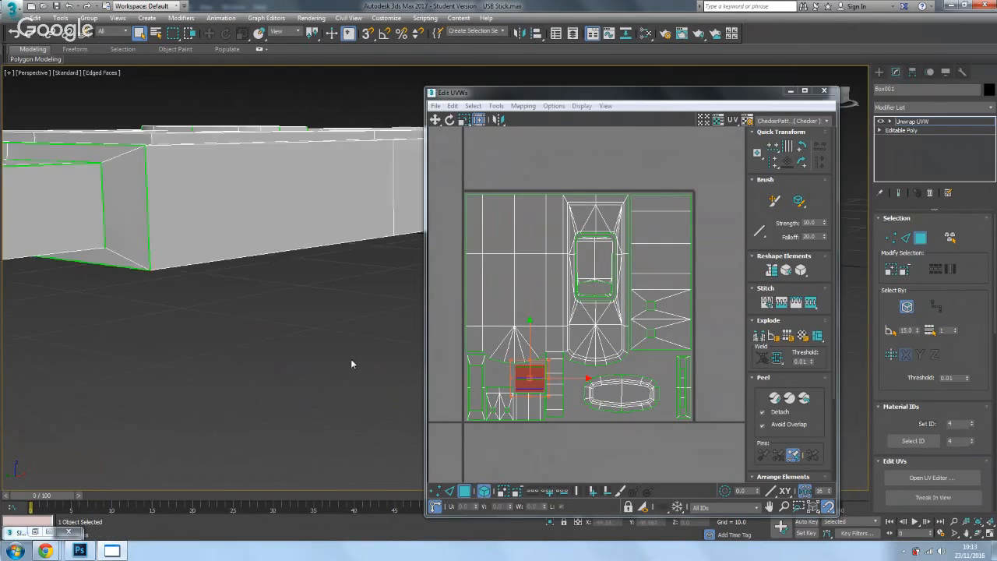
scroll(351, 363, down, 4)
scroll(322, 327, up, 4)
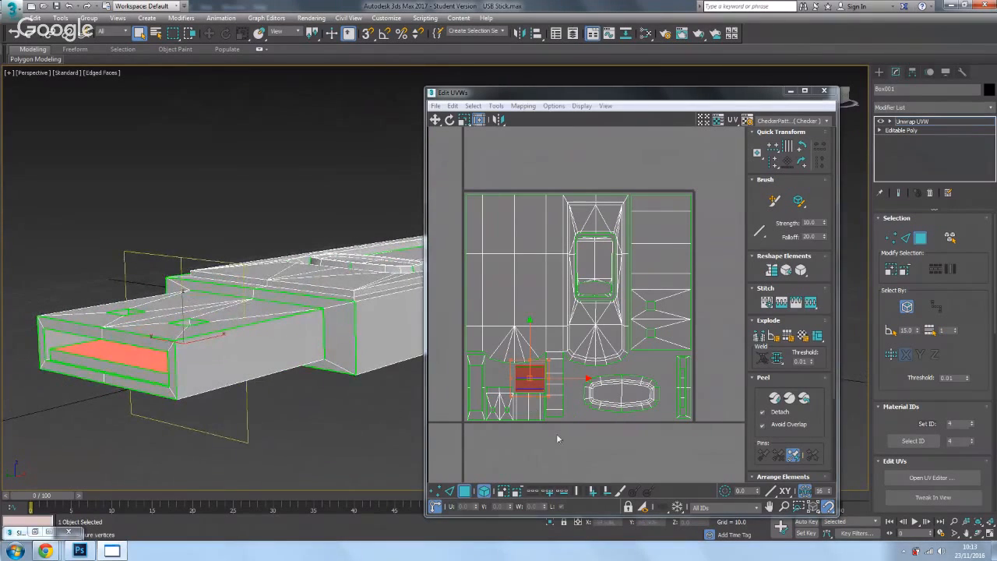
click(503, 380)
click(533, 381)
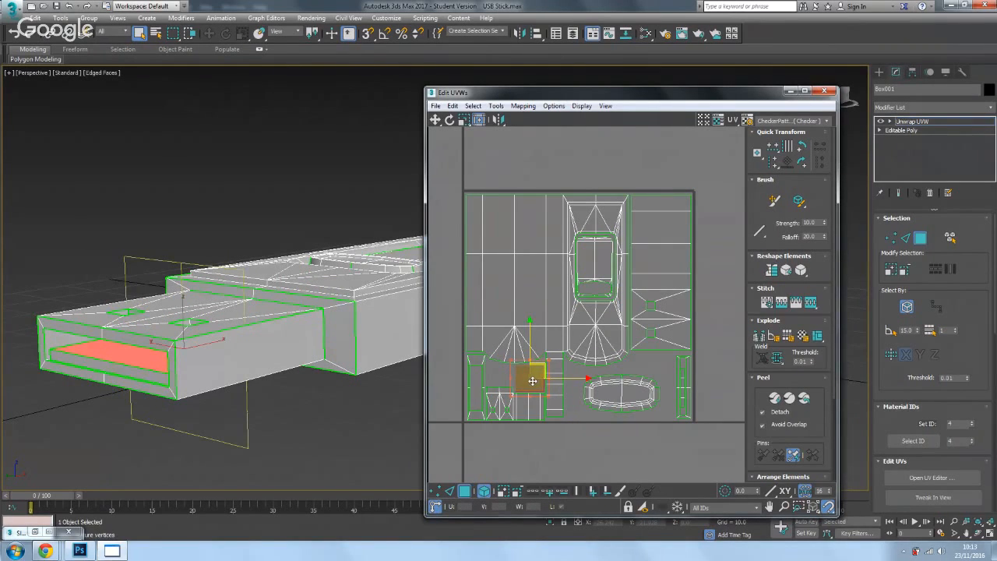
scroll(530, 381, up, 4)
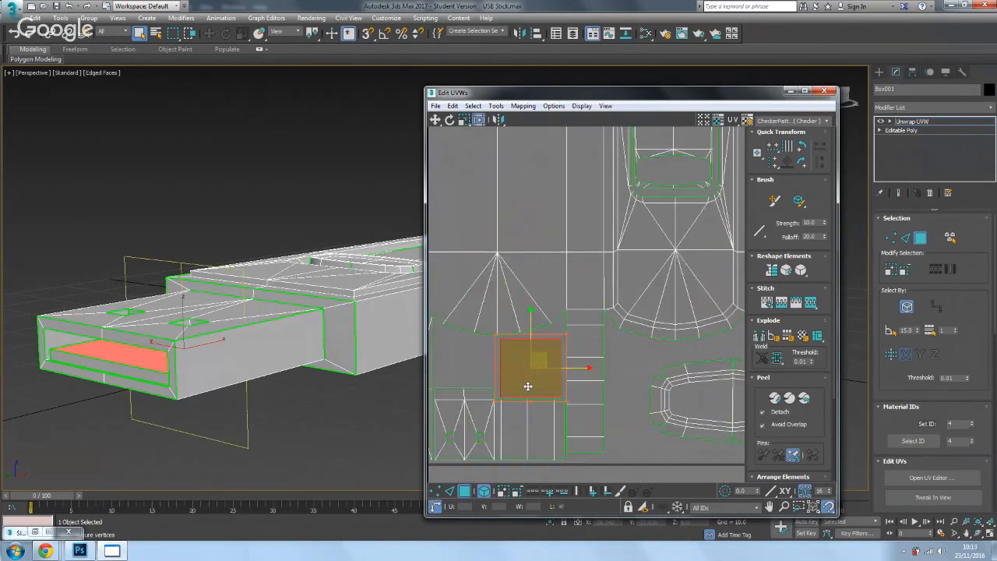
click(445, 359)
drag(558, 410, 554, 431)
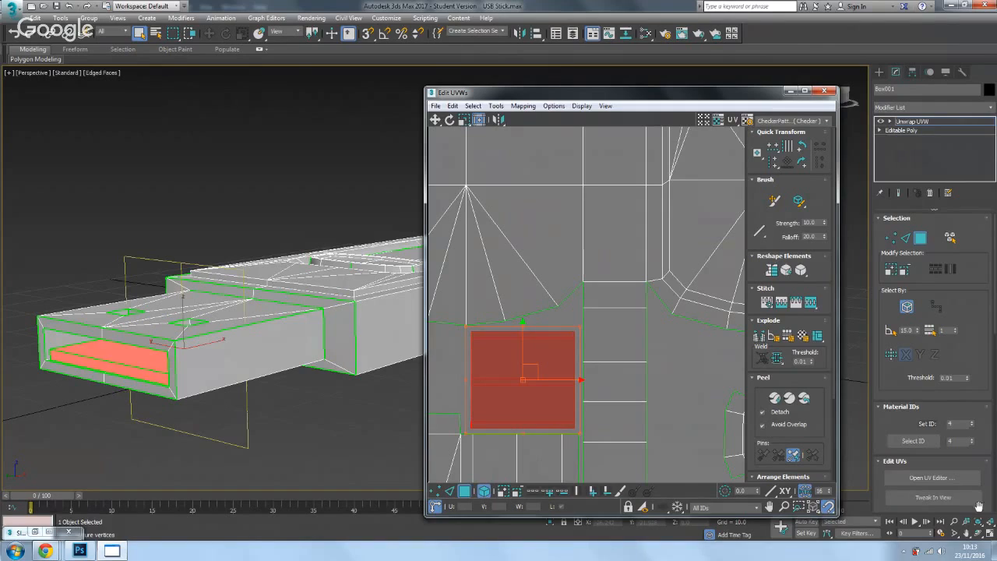
click(971, 426)
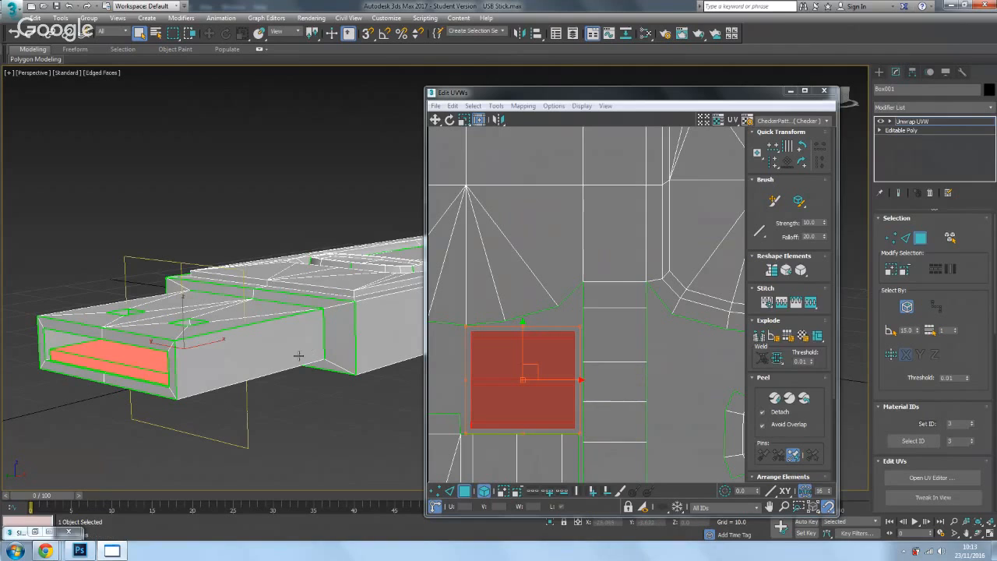
Step: Select the UV shell of the recessed slider track on top of the casing
drag(326, 353, 267, 312)
drag(605, 378, 621, 289)
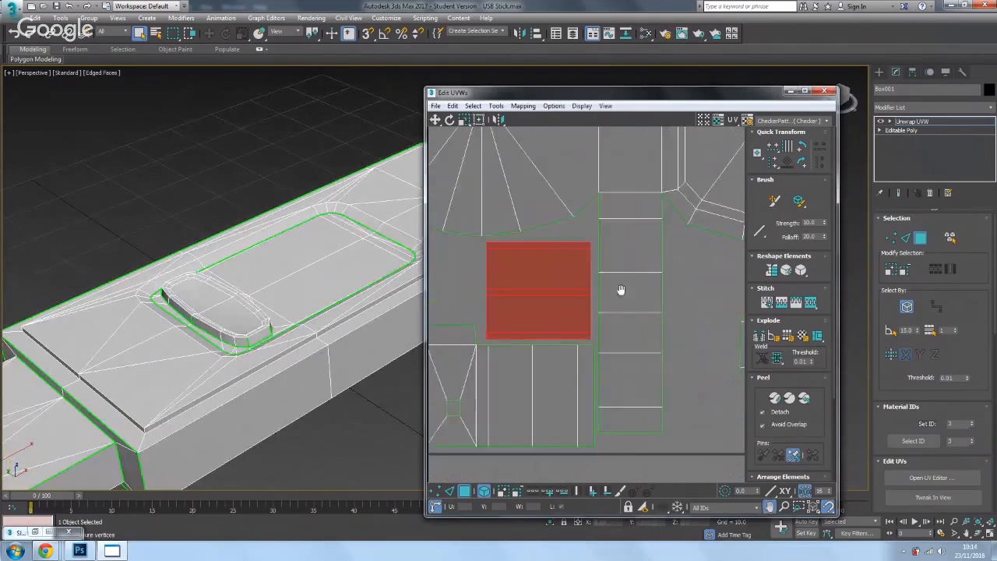
scroll(621, 289, down, 3)
drag(602, 324, 520, 451)
drag(612, 207, 543, 335)
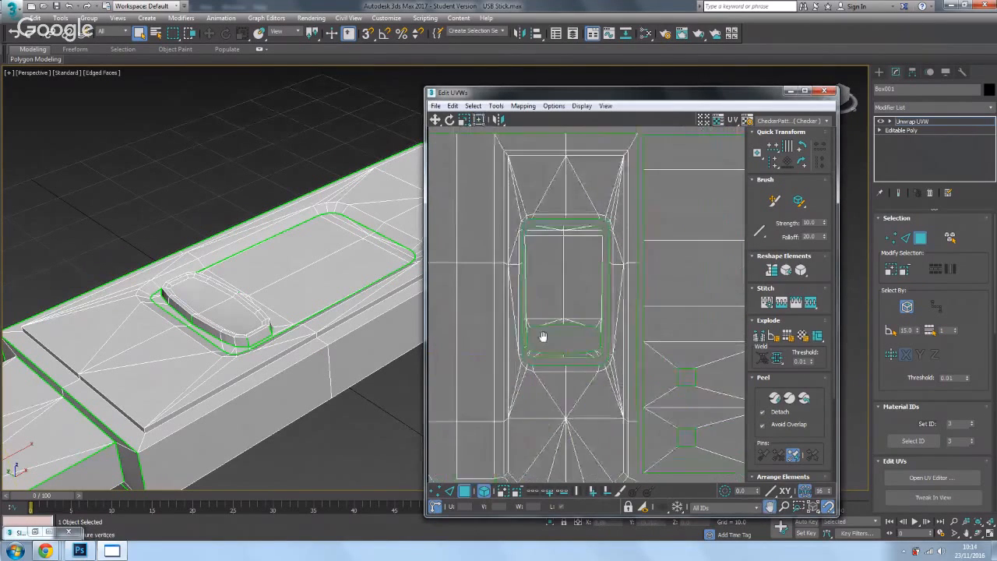
scroll(558, 307, up, 2)
scroll(561, 302, down, 2)
drag(605, 229, 545, 257)
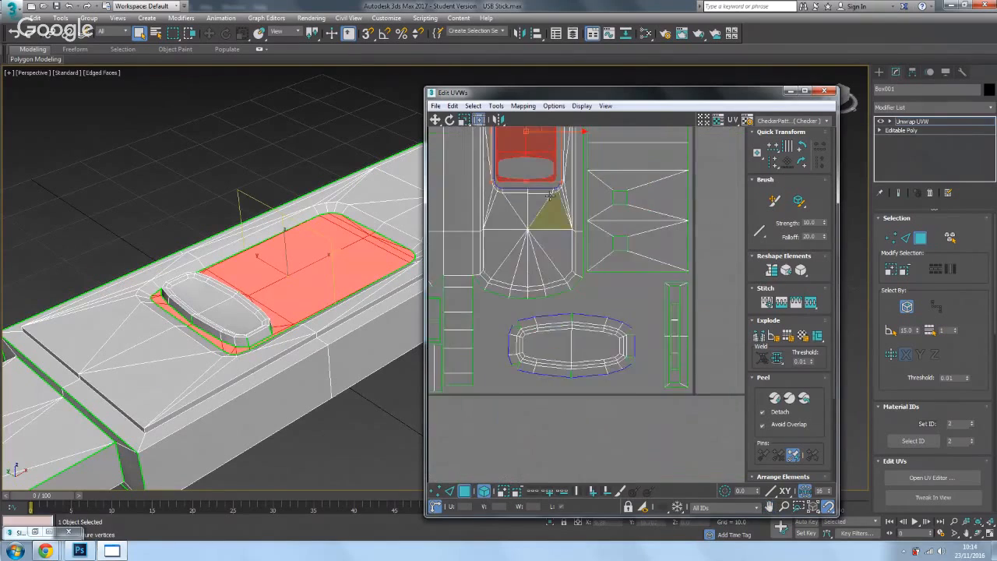
Step: Add the slider button's UV shell to the selection, set the material ID to 4, and clear the selection
drag(600, 374, 584, 312)
drag(623, 405, 623, 343)
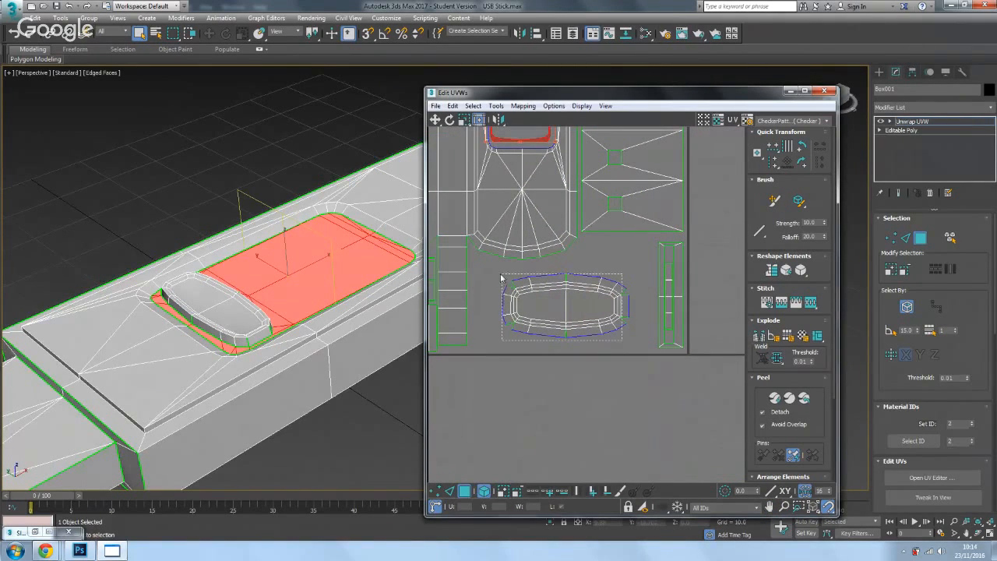
ctrl+click(533, 306)
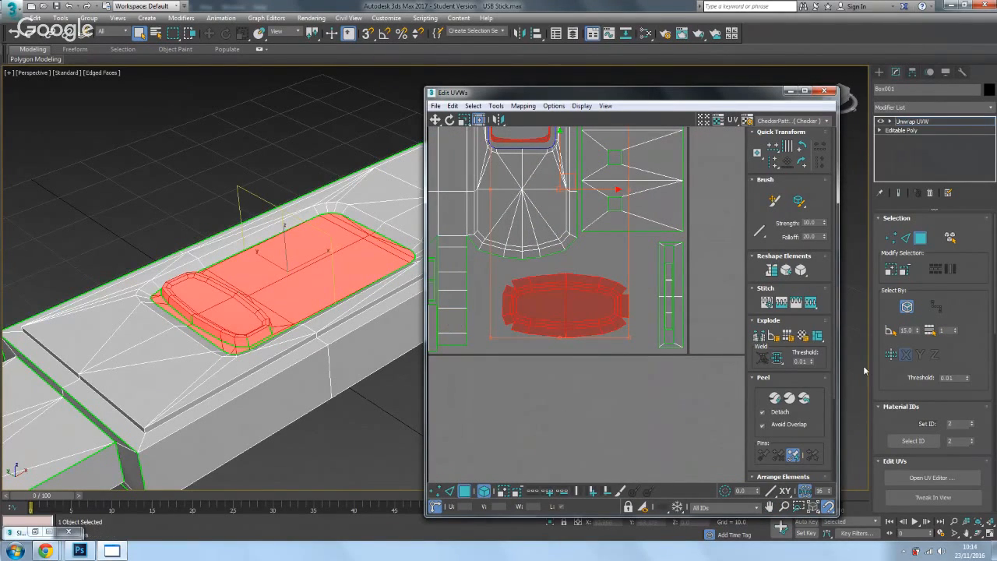
click(971, 421)
click(971, 422)
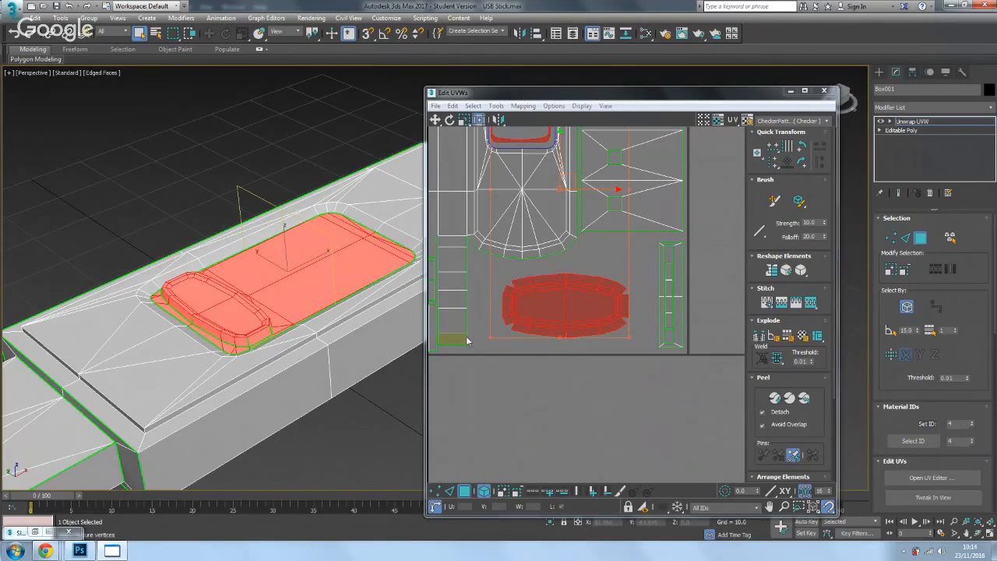
drag(370, 280, 304, 295)
scroll(305, 294, down, 5)
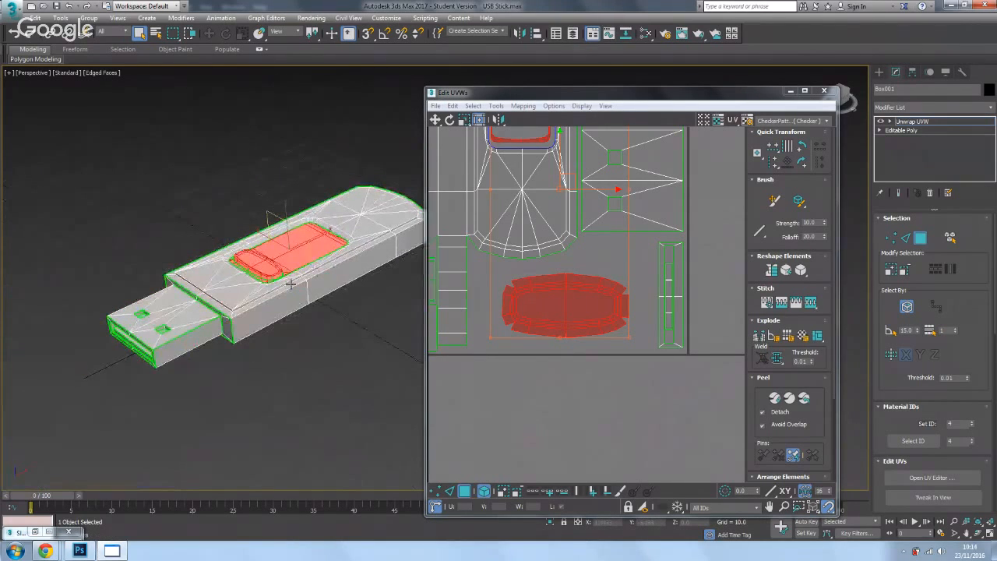
click(310, 322)
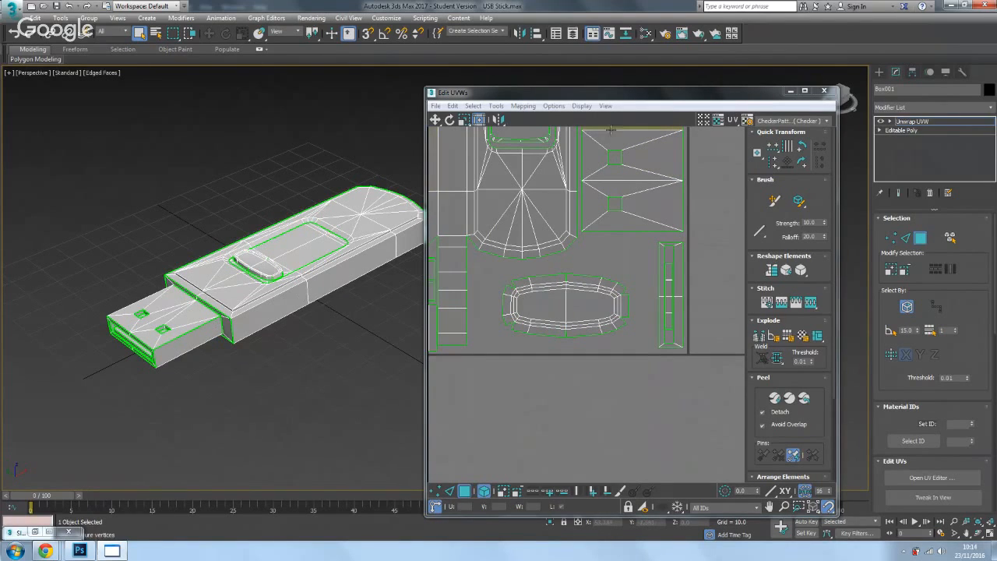
Step: Minimize the UV editor and open the Slate Material Editor at full-screen size
drag(762, 96, 754, 73)
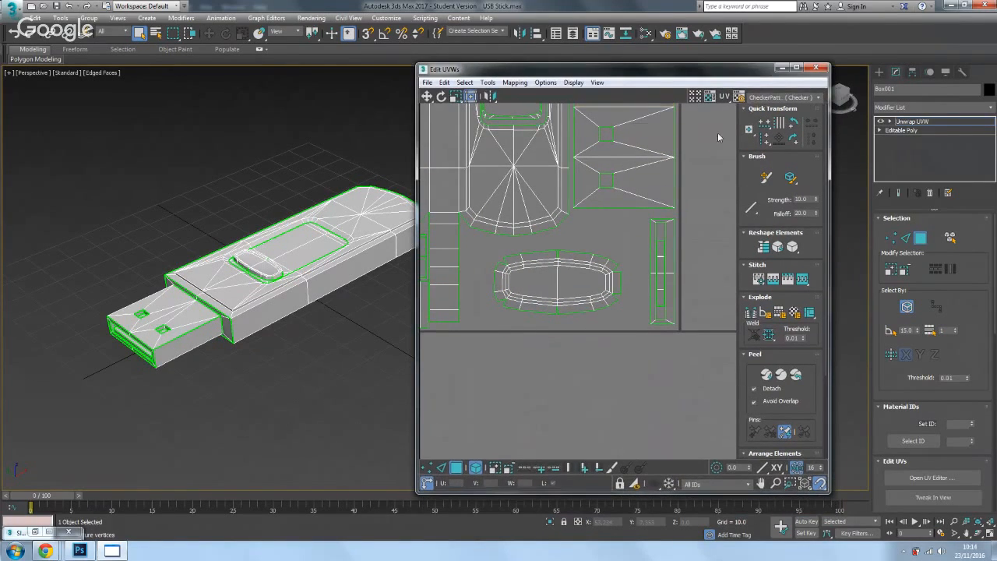
click(781, 68)
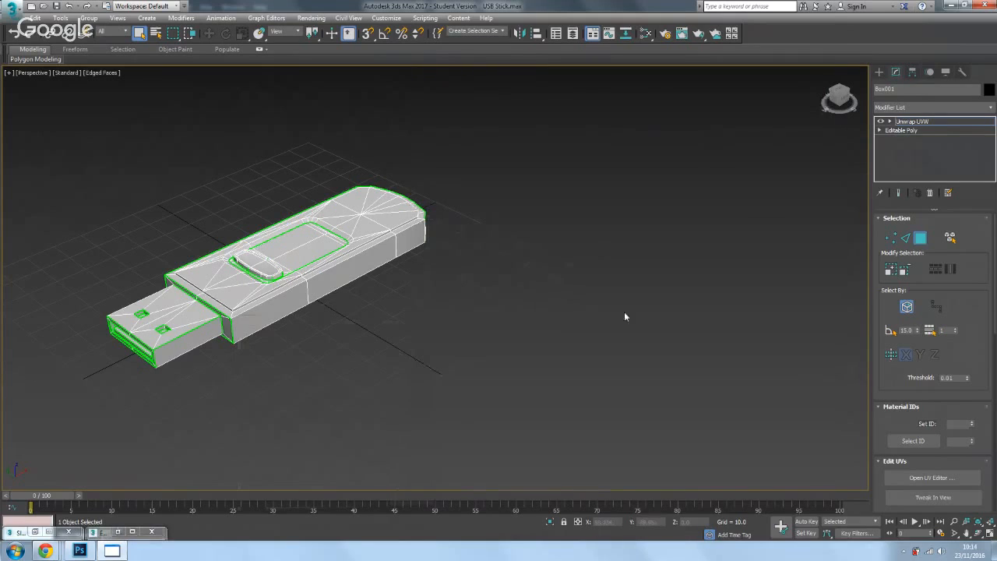
key(m)
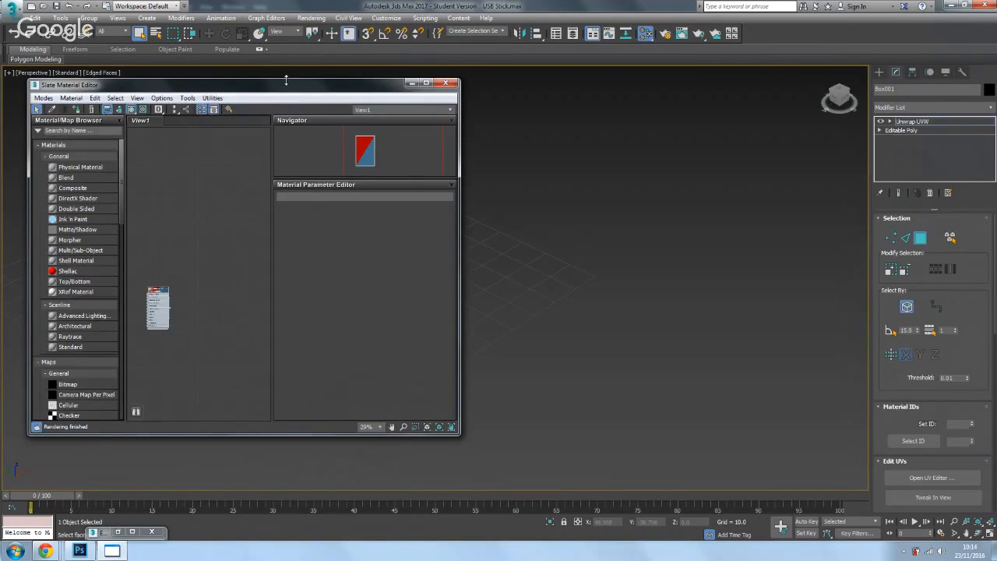
drag(287, 80, 690, 99)
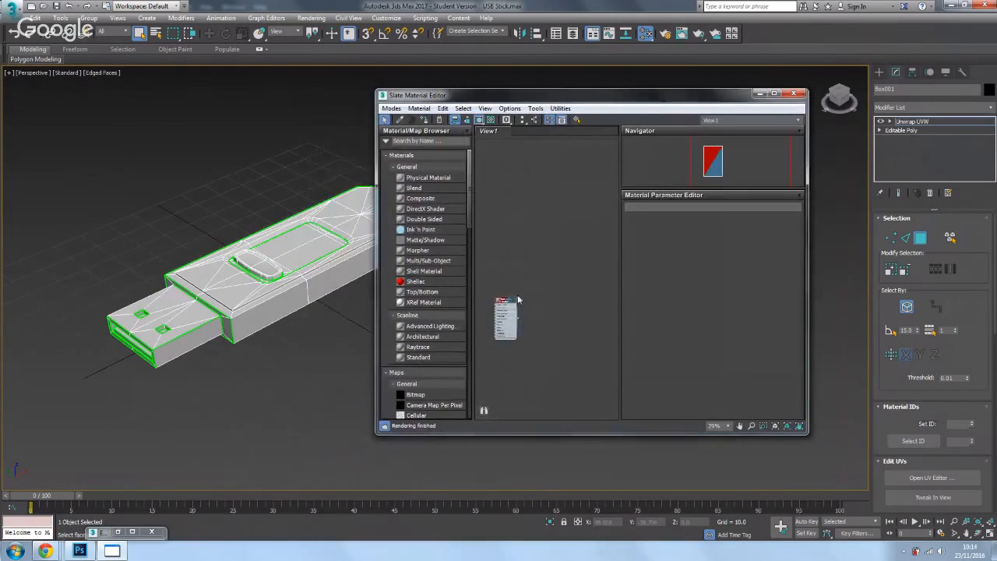
scroll(536, 285, up, 3)
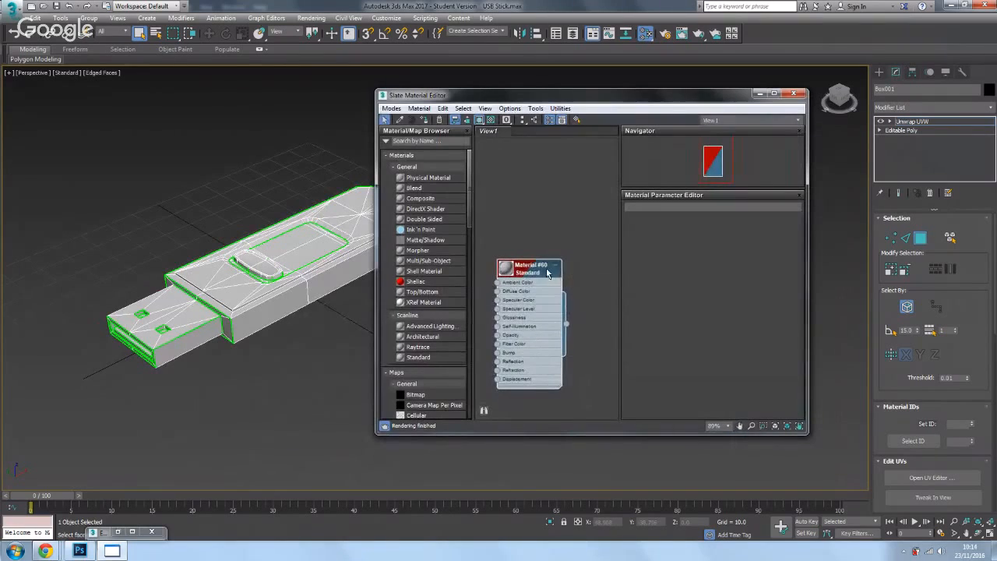
double_click(735, 97)
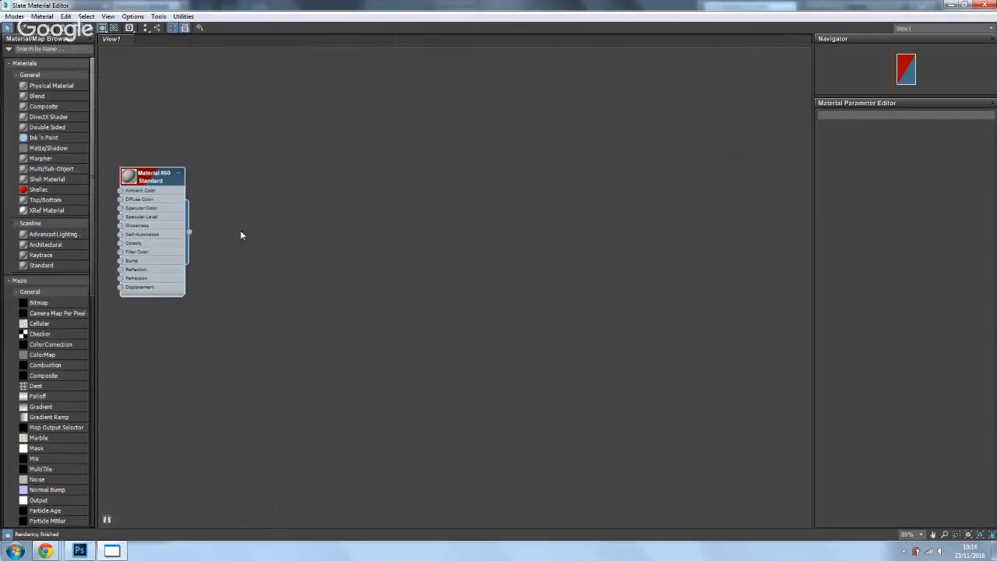
Step: Add a Multi/Sub-Object material above the existing Standard node in the node view and show its parameters
drag(180, 178, 245, 288)
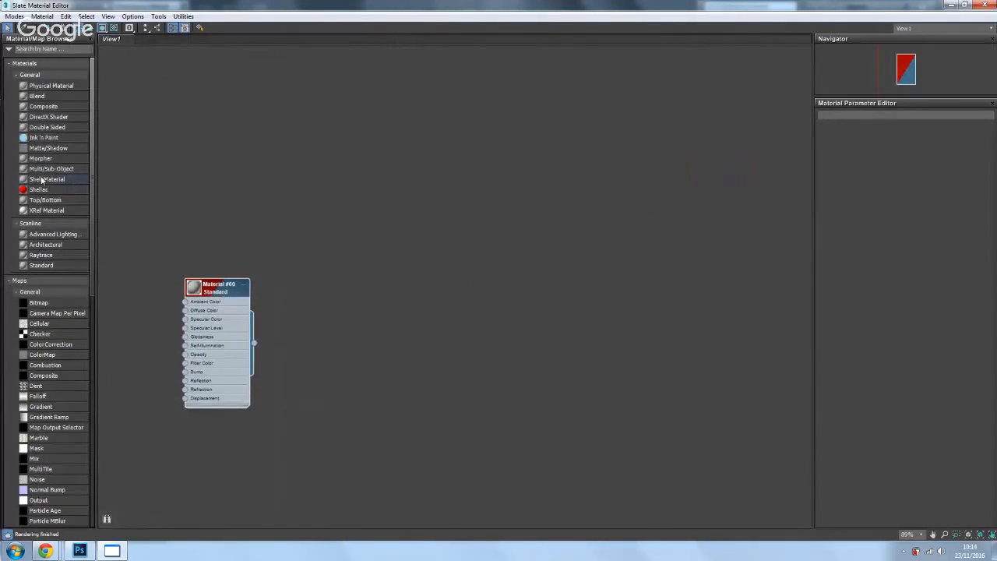
drag(34, 170, 570, 192)
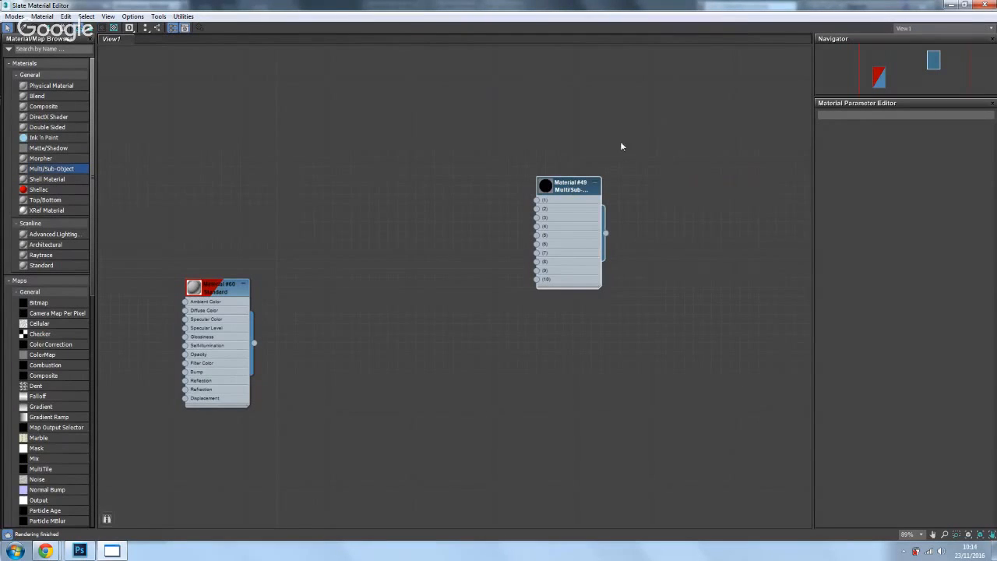
drag(566, 186, 520, 101)
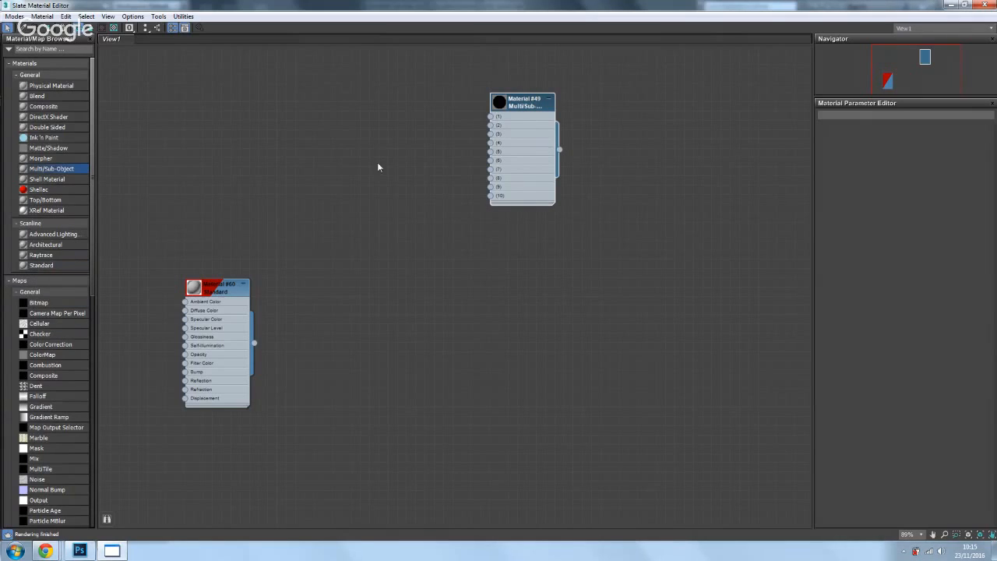
double_click(526, 116)
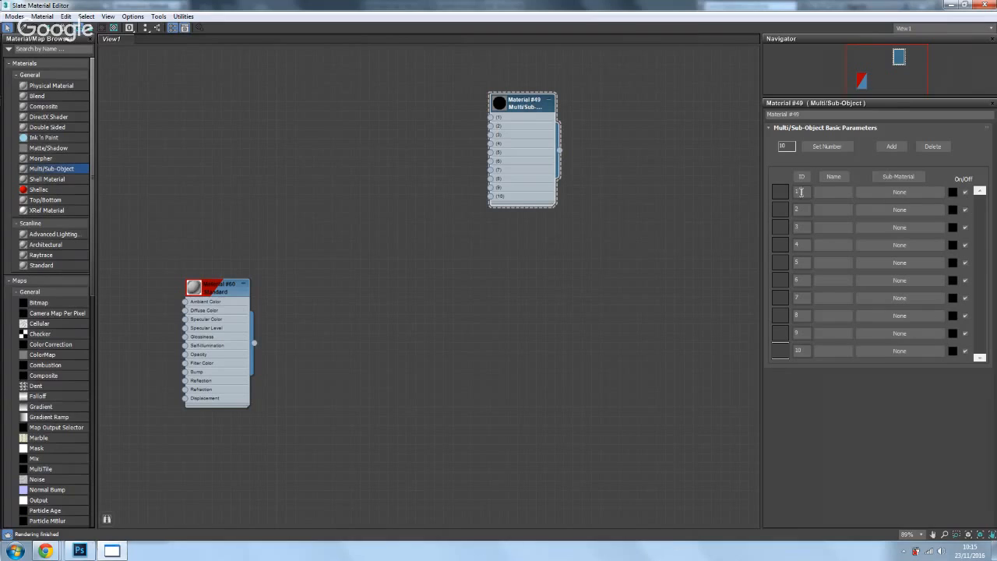
Step: Assign a new Standard material to sub-material ID 1, leaving the number of materials unchanged
click(820, 147)
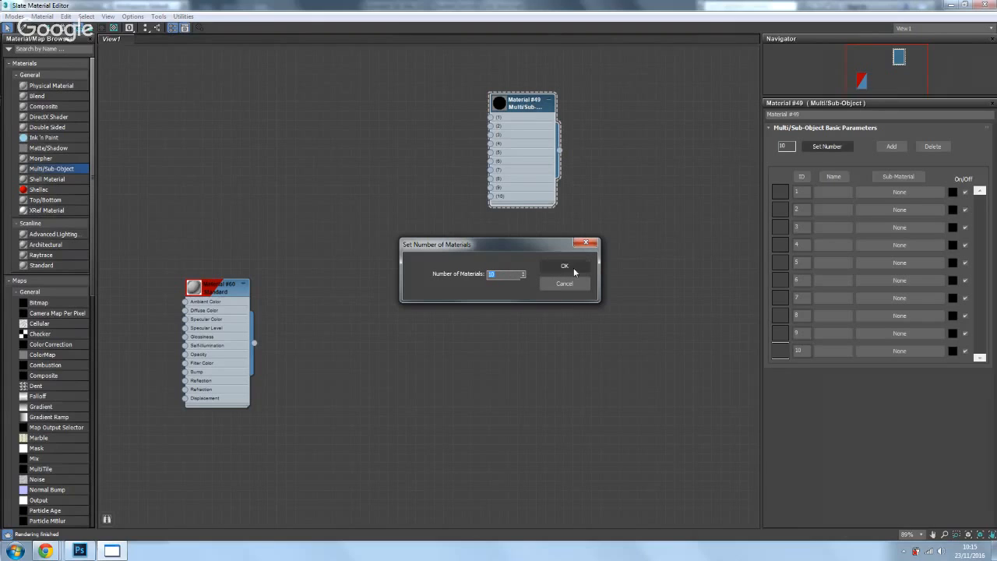
click(585, 244)
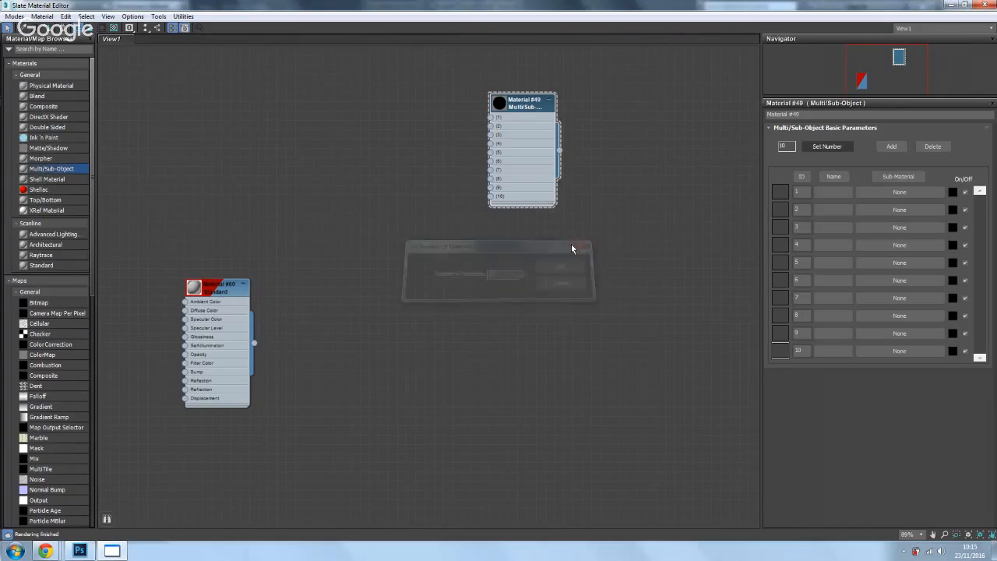
click(899, 192)
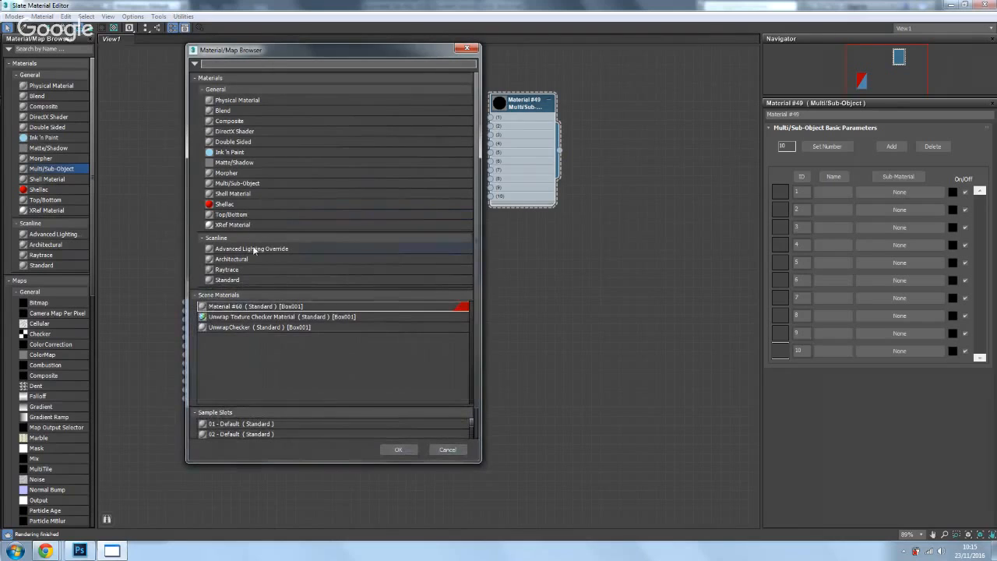
click(230, 282)
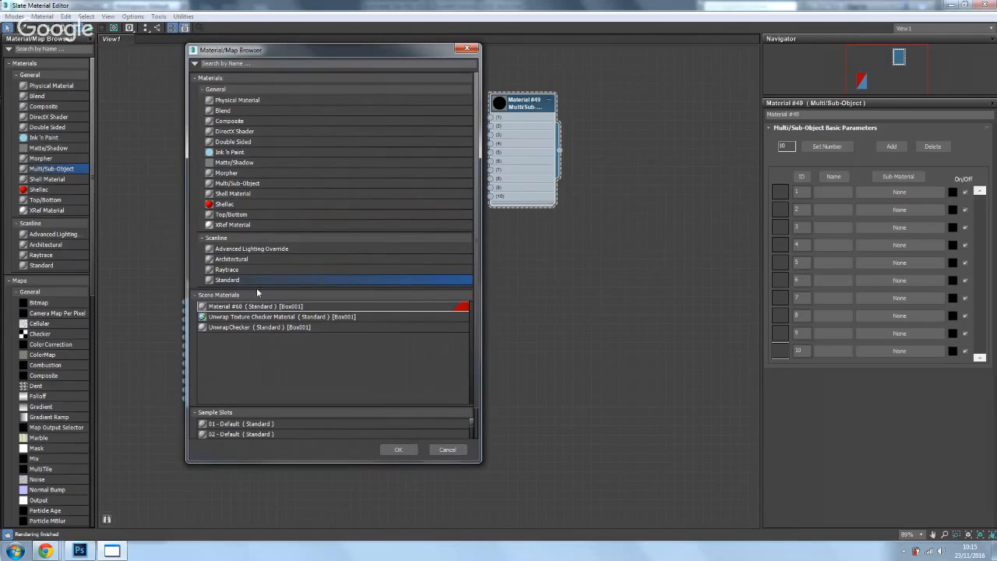
click(403, 450)
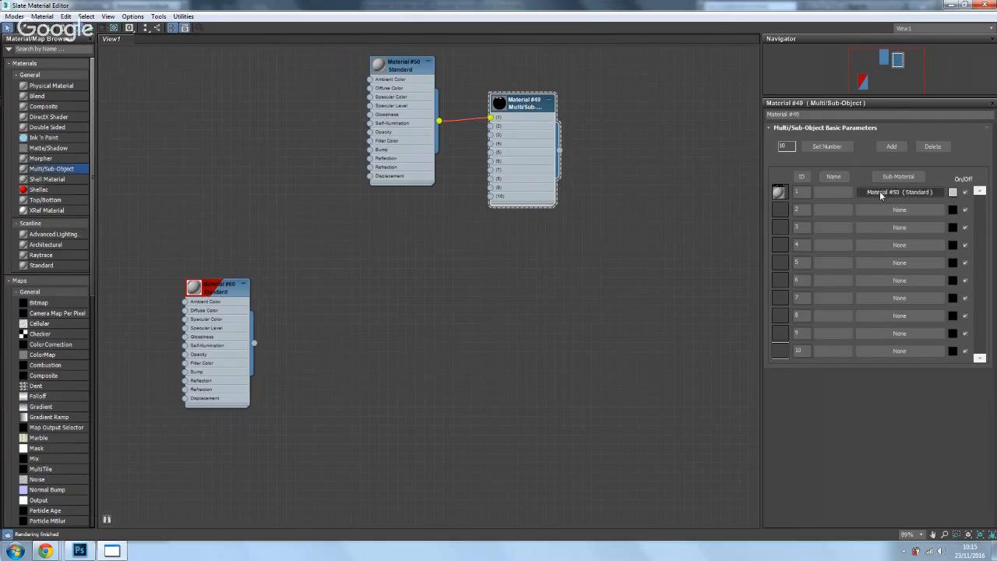
Step: Duplicate the Standard material from ID 1 into sub-material IDs 2, 3 and 4 using the Copy method
drag(882, 192, 889, 217)
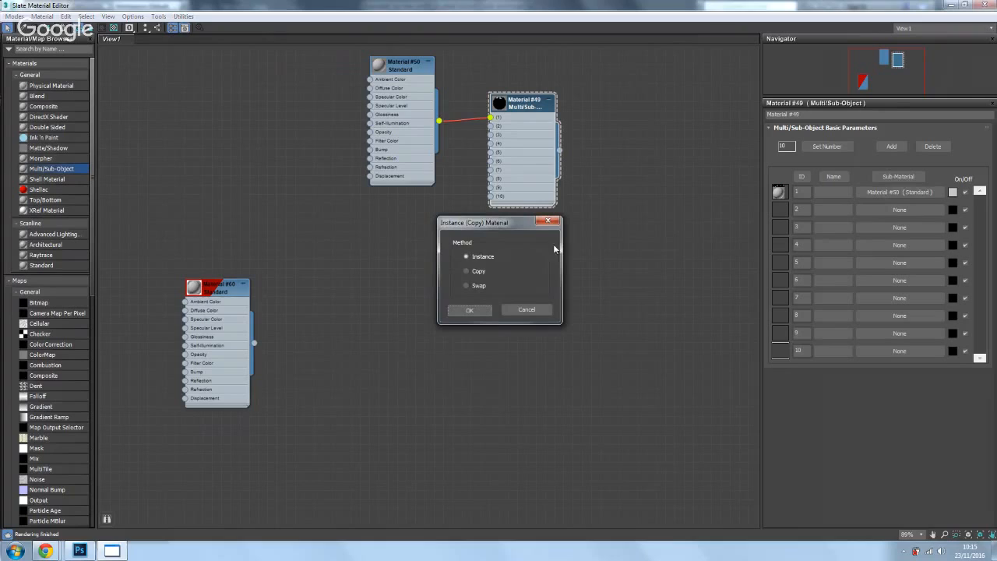
click(482, 271)
click(471, 310)
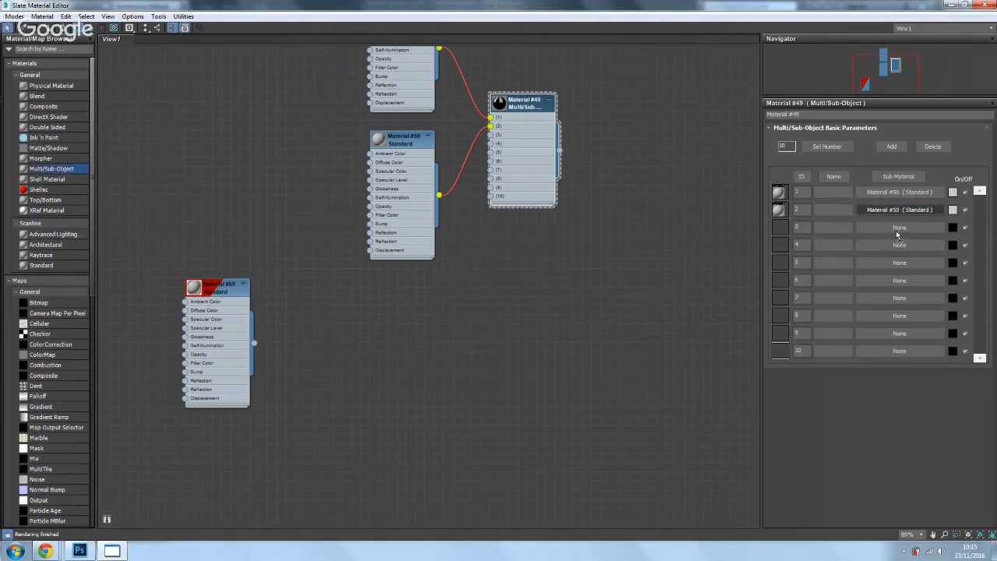
drag(896, 235, 895, 248)
click(472, 309)
click(470, 312)
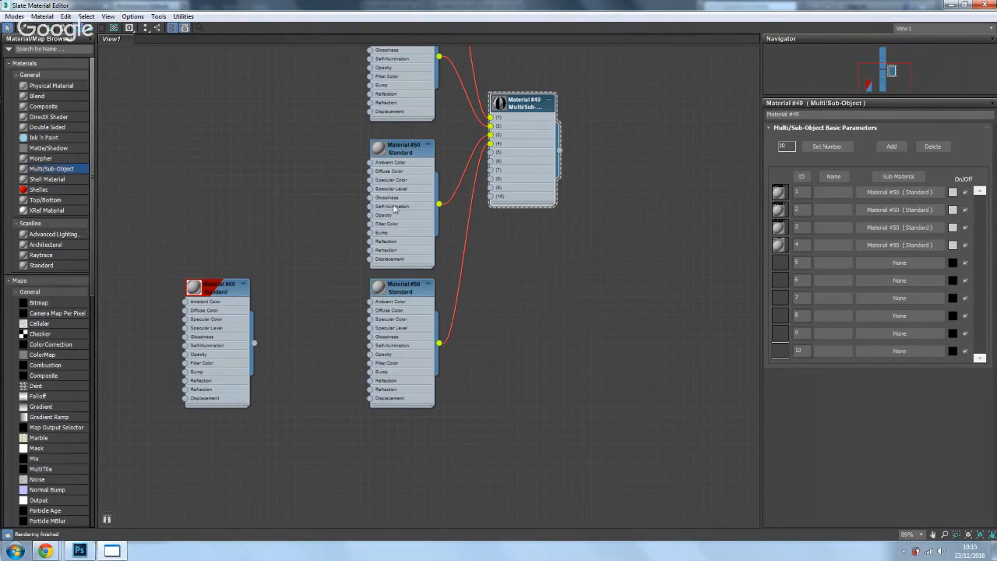
Step: Set the colour of sub-material 1 to pure red (255, 0, 0) and sub-material 2 to a saturated blue
scroll(529, 231, down, 4)
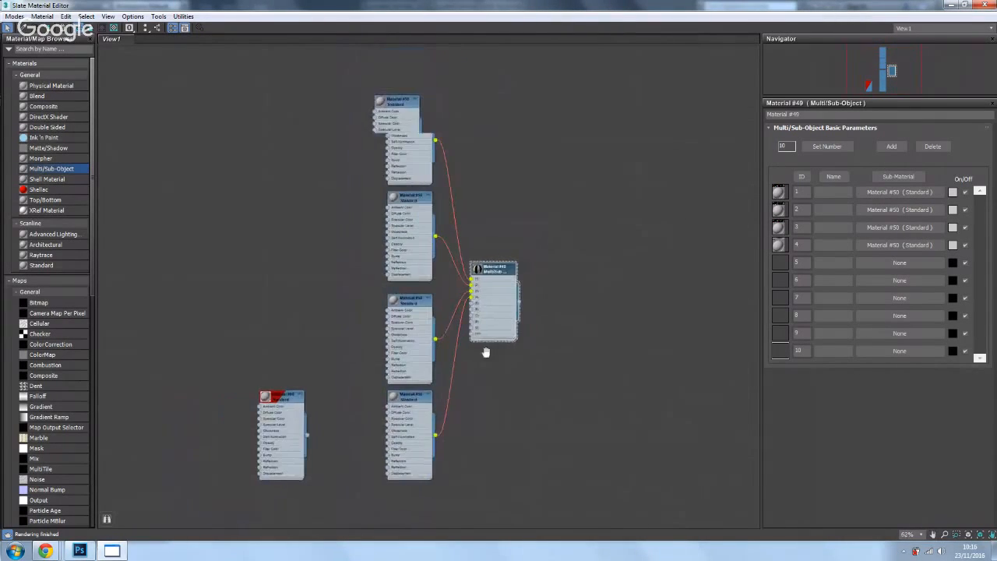
scroll(485, 352, up, 1)
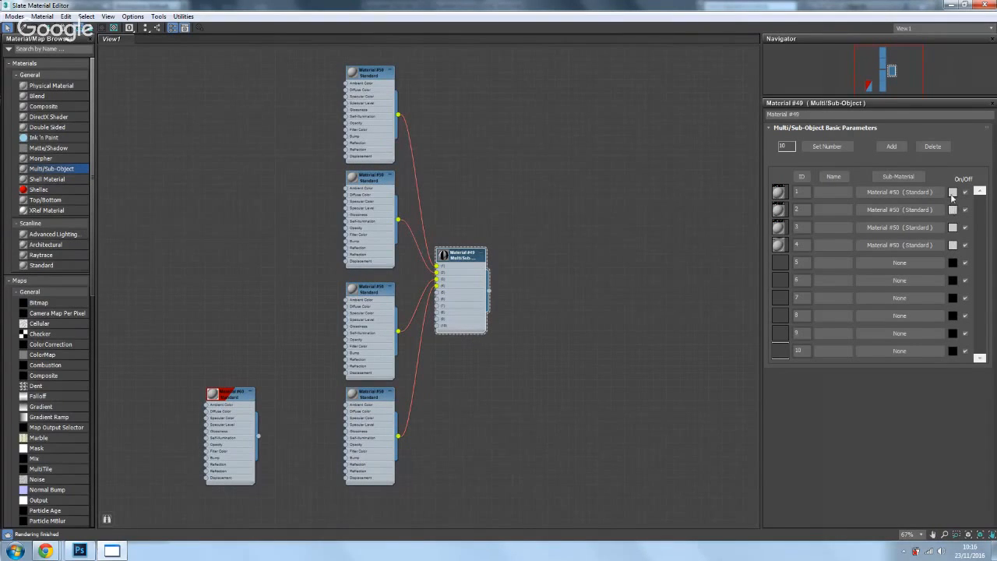
click(952, 191)
click(264, 151)
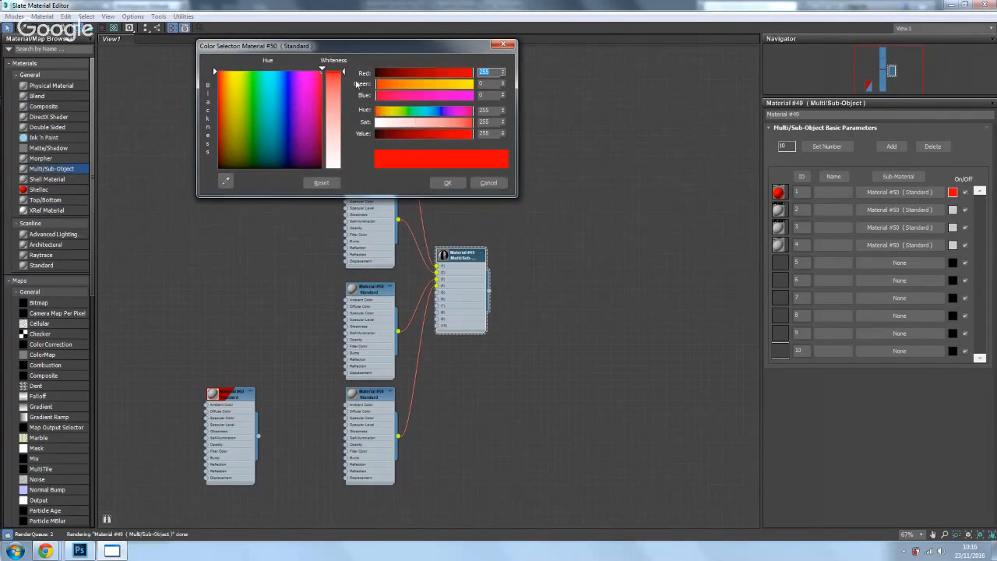
click(447, 183)
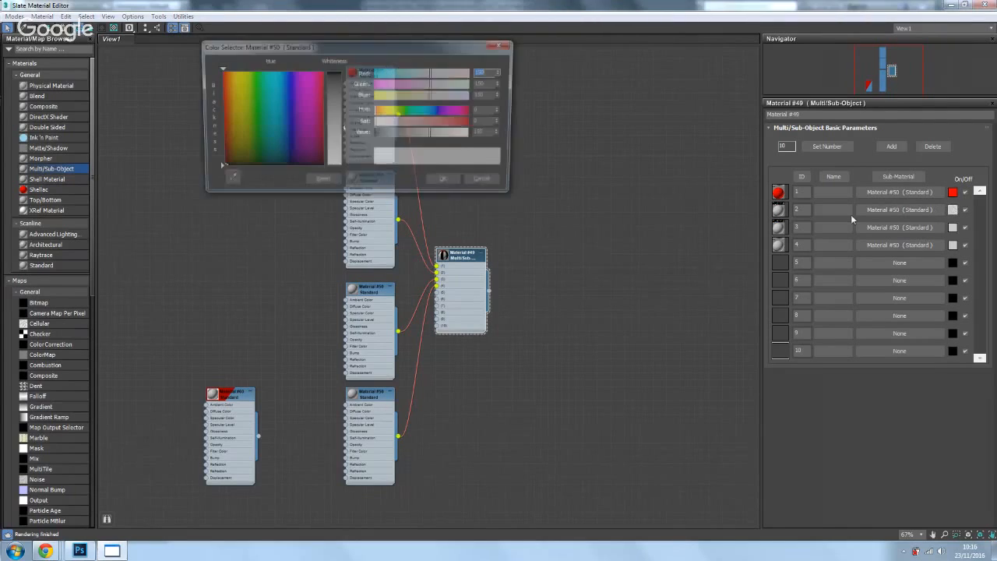
drag(297, 137, 285, 71)
drag(333, 123, 333, 71)
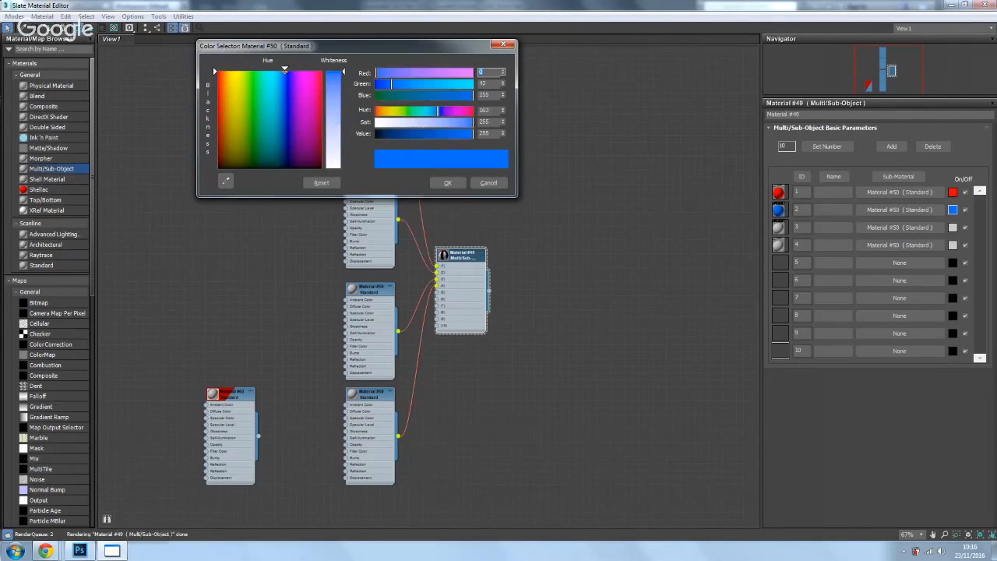
click(447, 182)
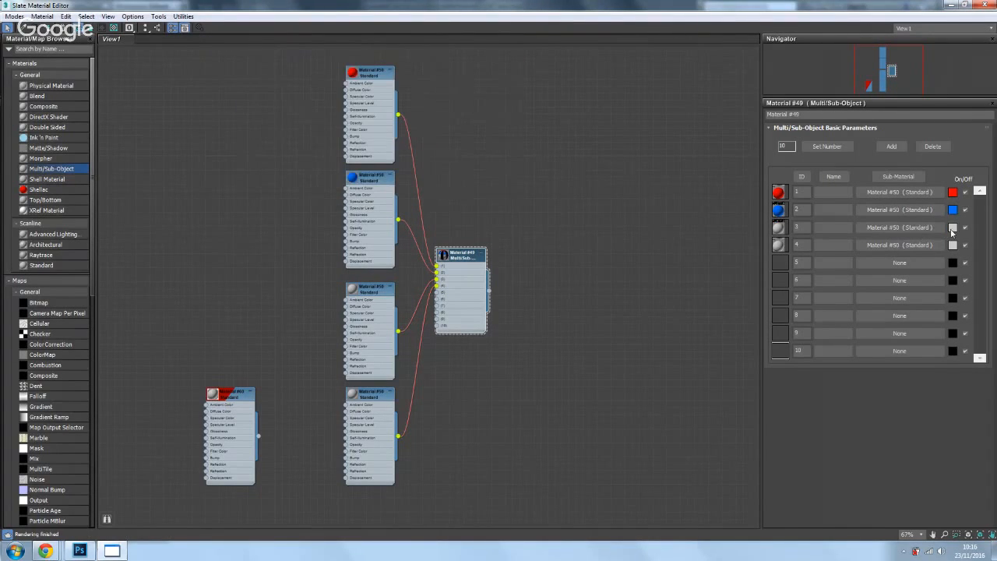
Step: Colour sub-material 3 green and sub-material 4 yellow, and restore the material editor to a floating window beside the model
click(951, 231)
drag(265, 117, 256, 71)
drag(334, 70, 332, 97)
click(447, 183)
click(952, 247)
drag(276, 145, 230, 70)
drag(333, 133, 333, 71)
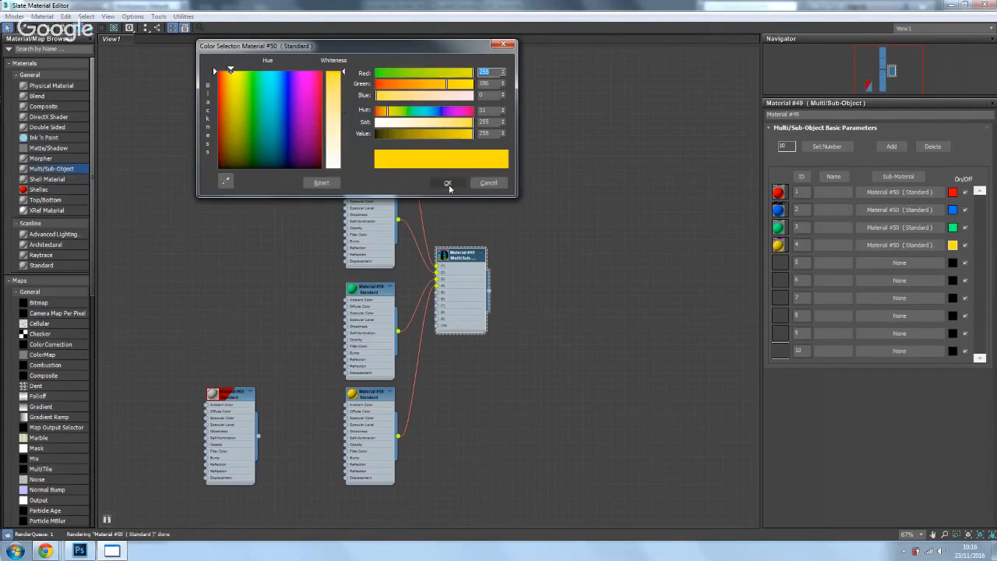
click(448, 182)
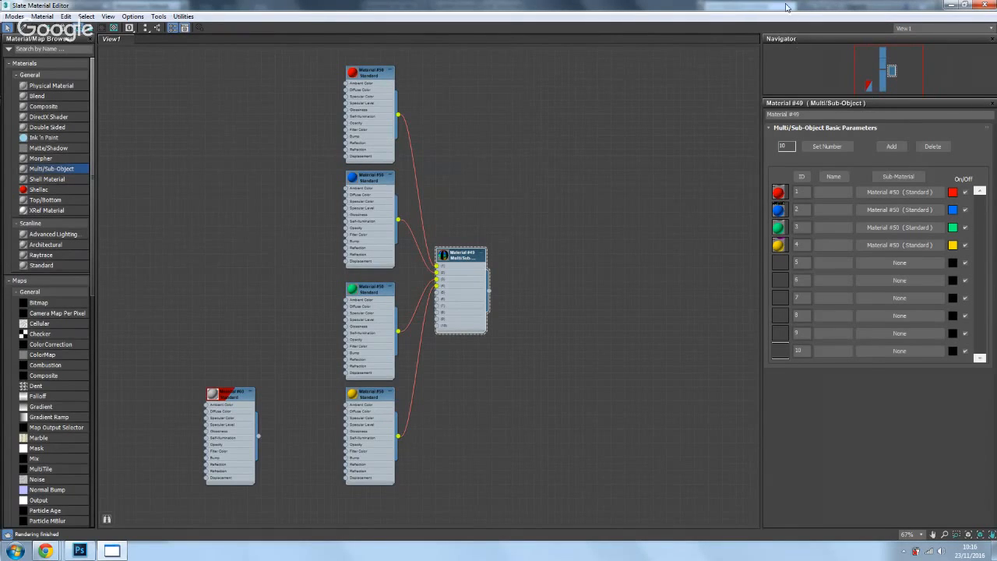
drag(786, 7, 813, 117)
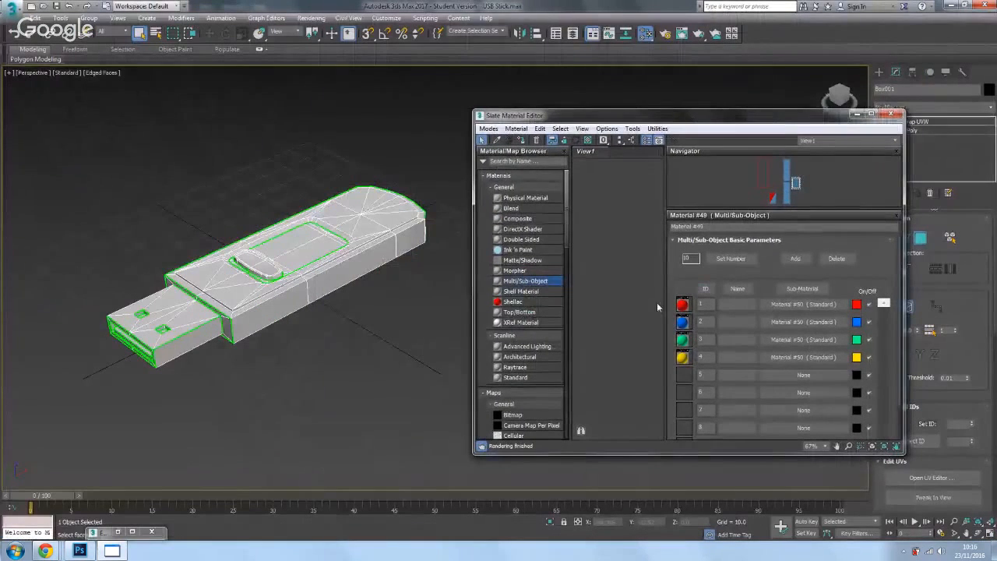
Step: Assign the four-colour Multi/Sub-Object material to the selected USB stick
scroll(607, 281, down, 5)
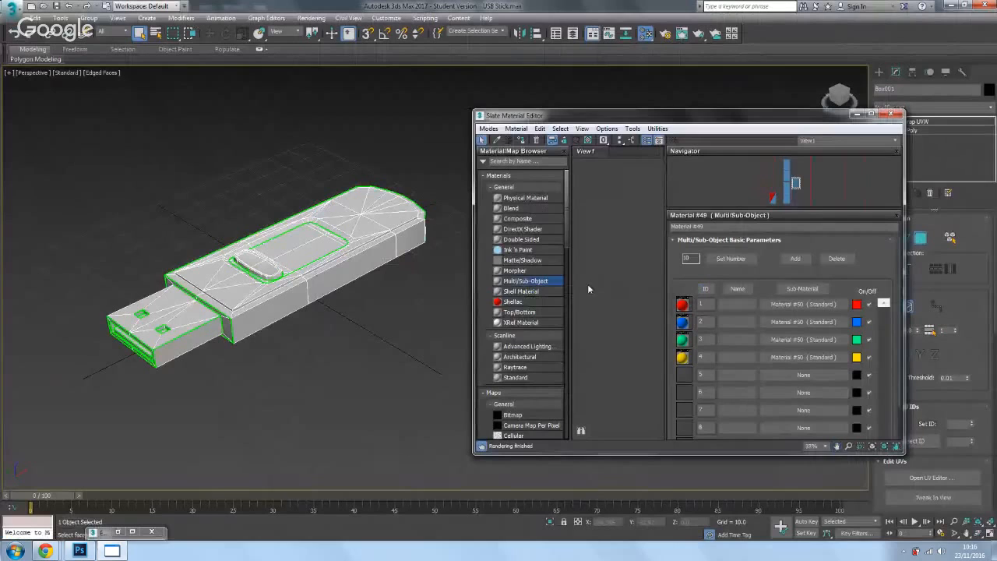
scroll(589, 292, up, 6)
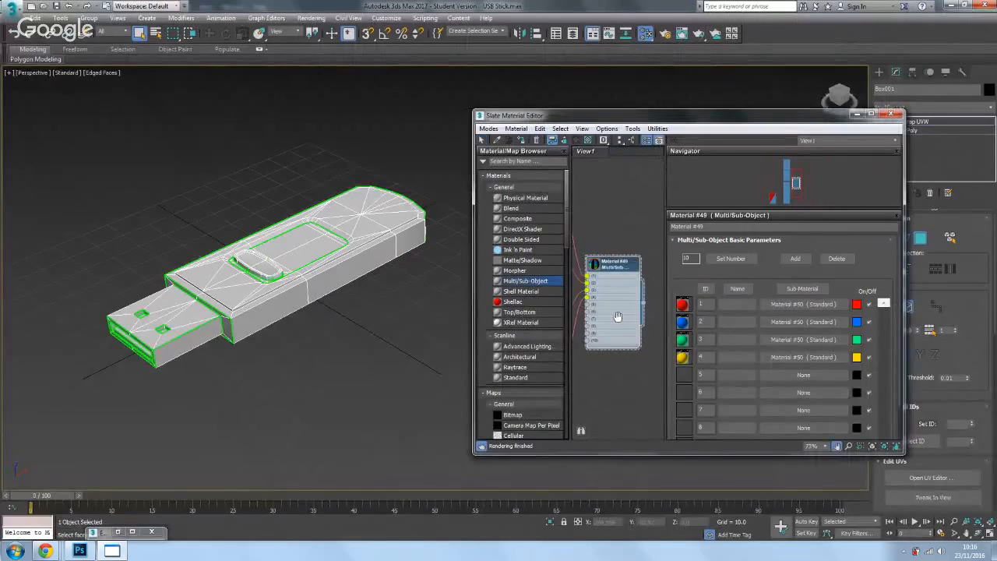
drag(617, 315, 624, 316)
click(522, 141)
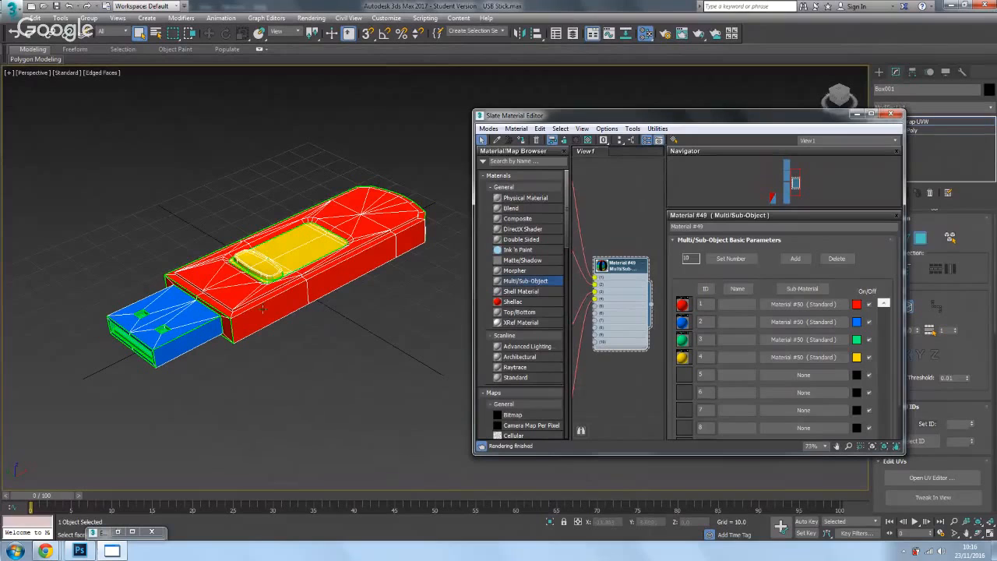
Step: Select the faces of the connector's inner walls in the UV editor and set their material ID to 2
drag(302, 345, 280, 295)
scroll(224, 284, up, 8)
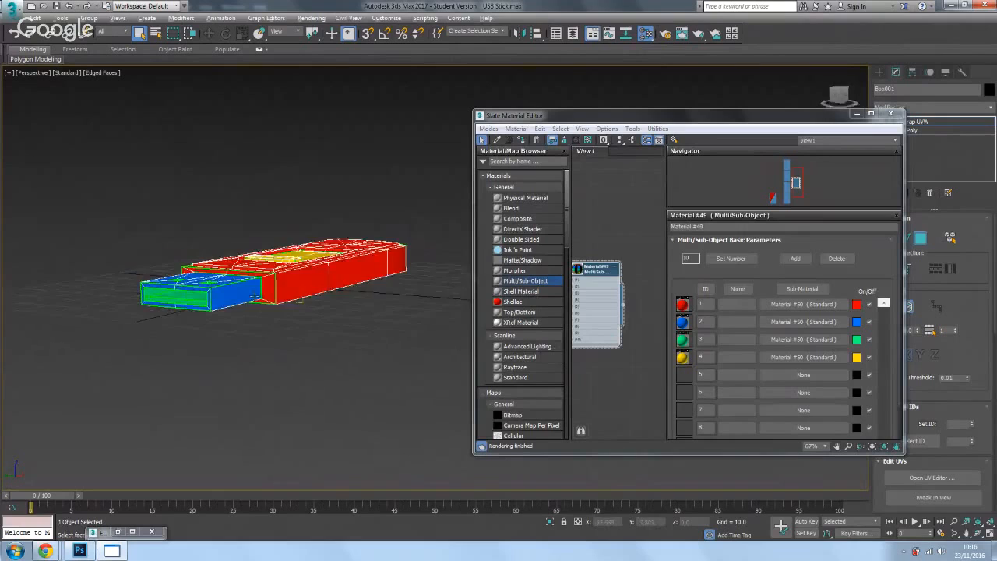
scroll(304, 299, up, 1)
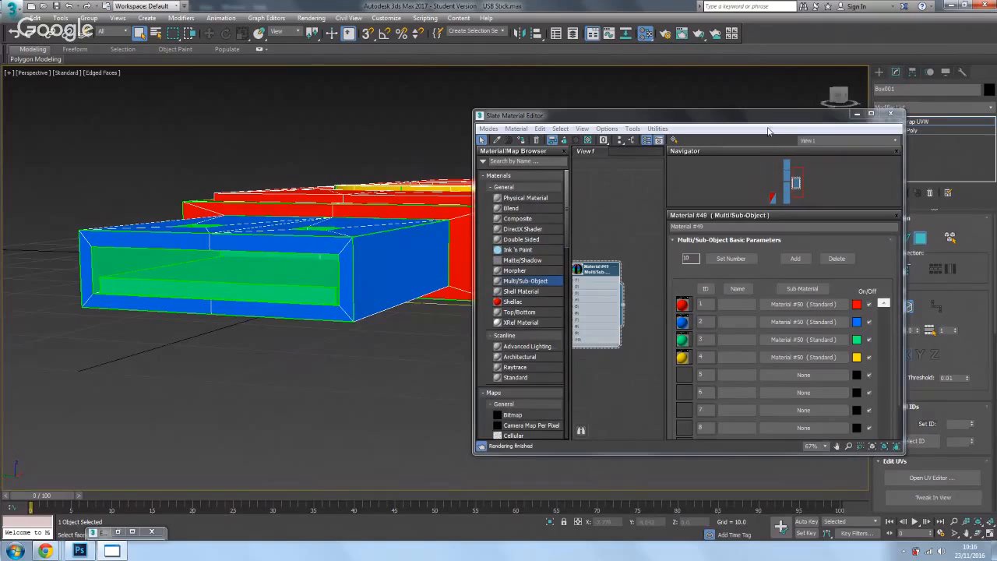
drag(767, 131, 690, 174)
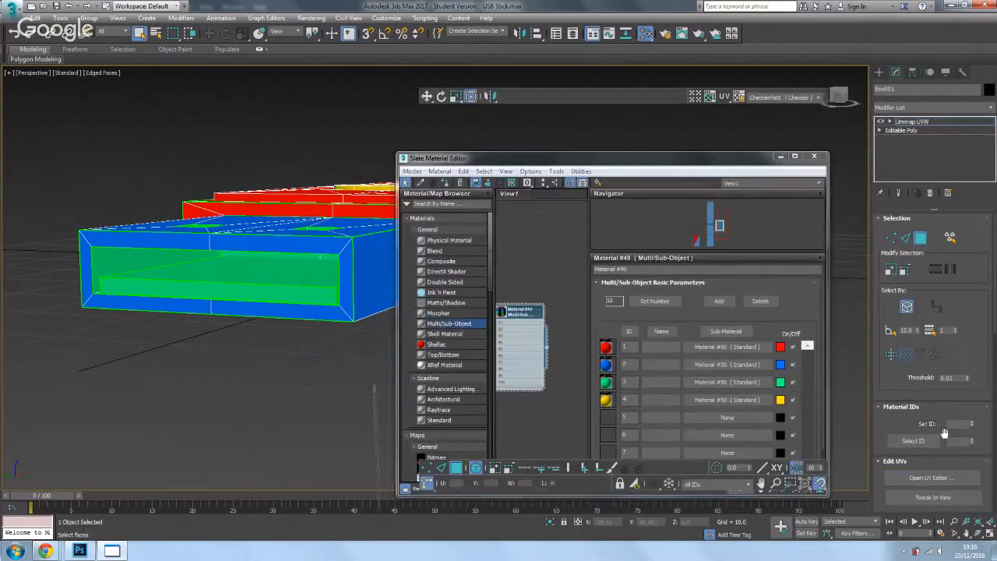
mouse_move(573, 212)
mouse_down()
mouse_move(631, 275)
mouse_move(649, 267)
mouse_up()
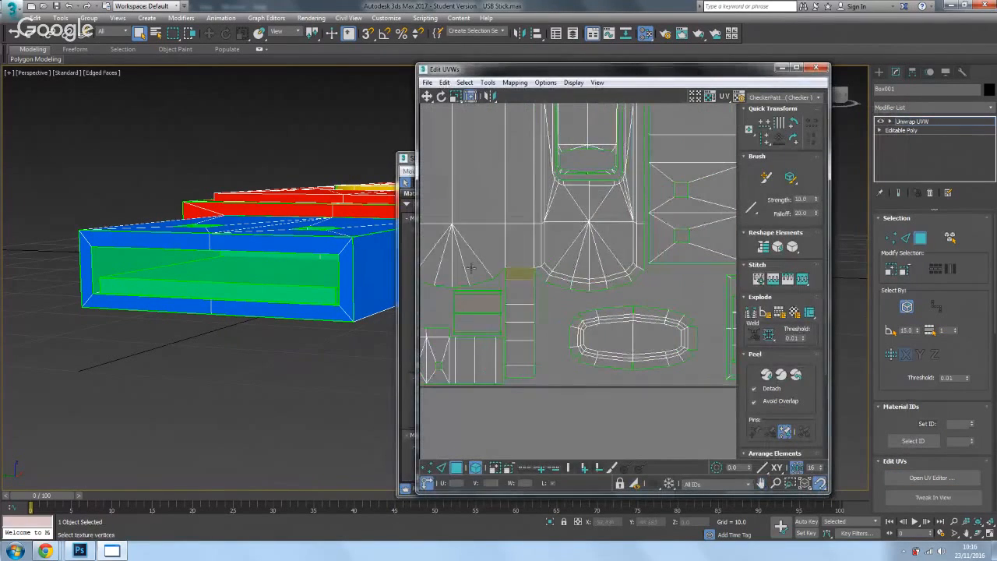
click(497, 367)
drag(495, 380, 553, 340)
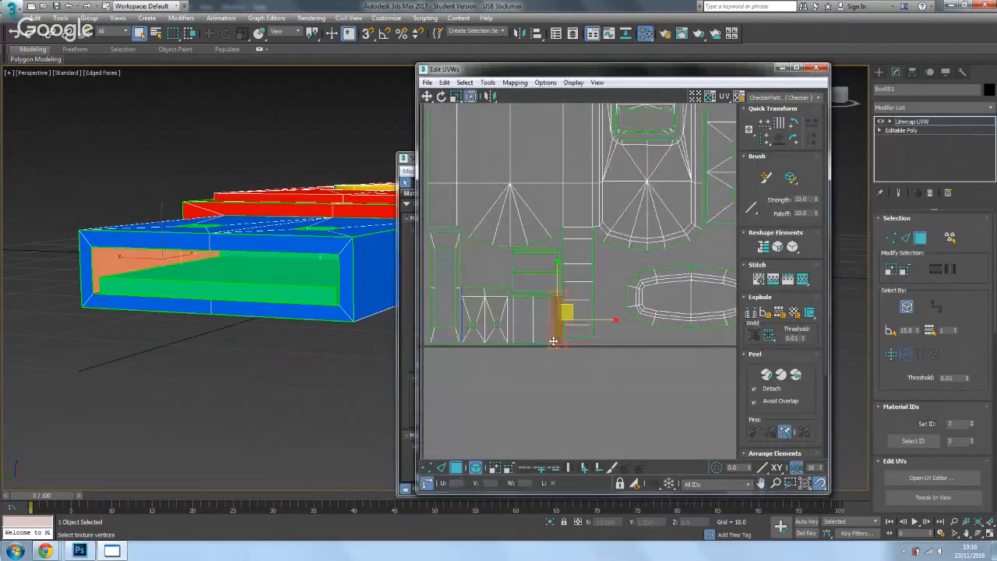
ctrl+click(516, 341)
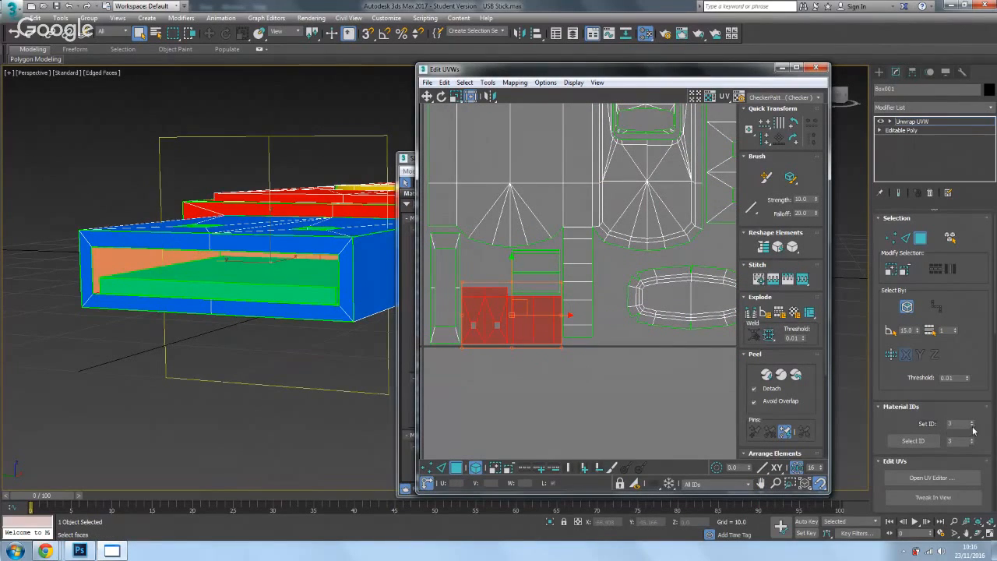
click(972, 427)
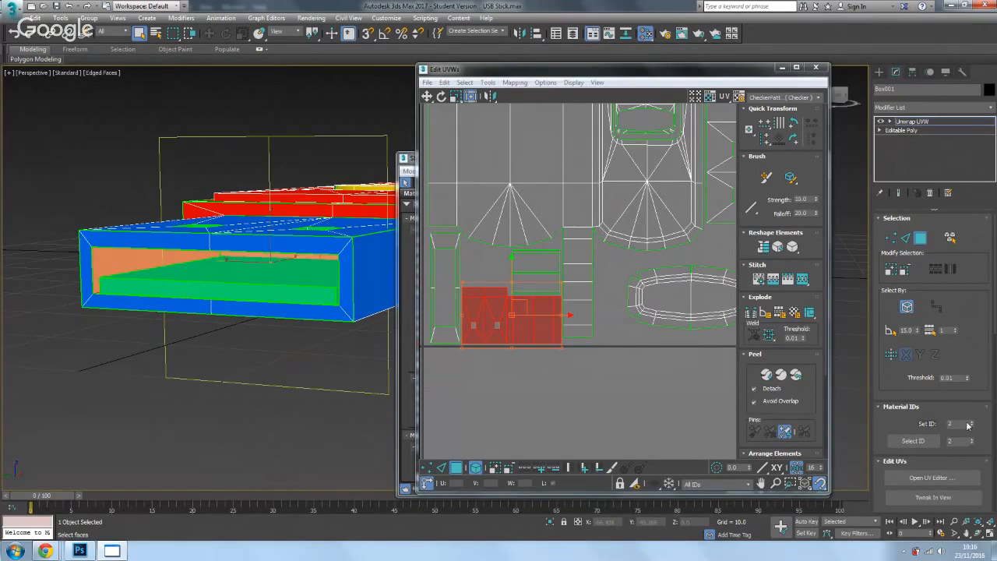
click(351, 412)
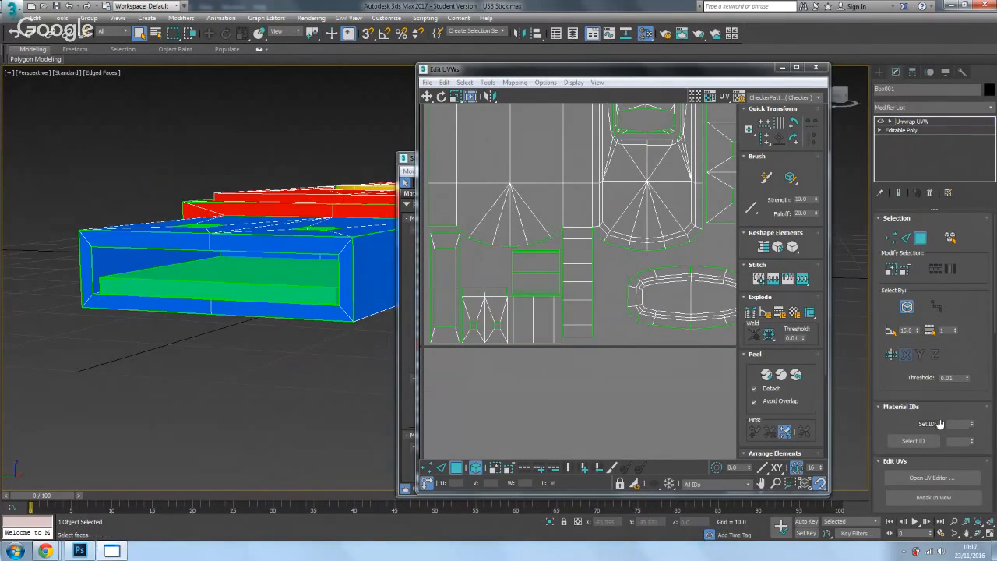
Step: Select the side-wall faces of the two small holes in the connector and set their material ID to 2
drag(36, 205, 49, 239)
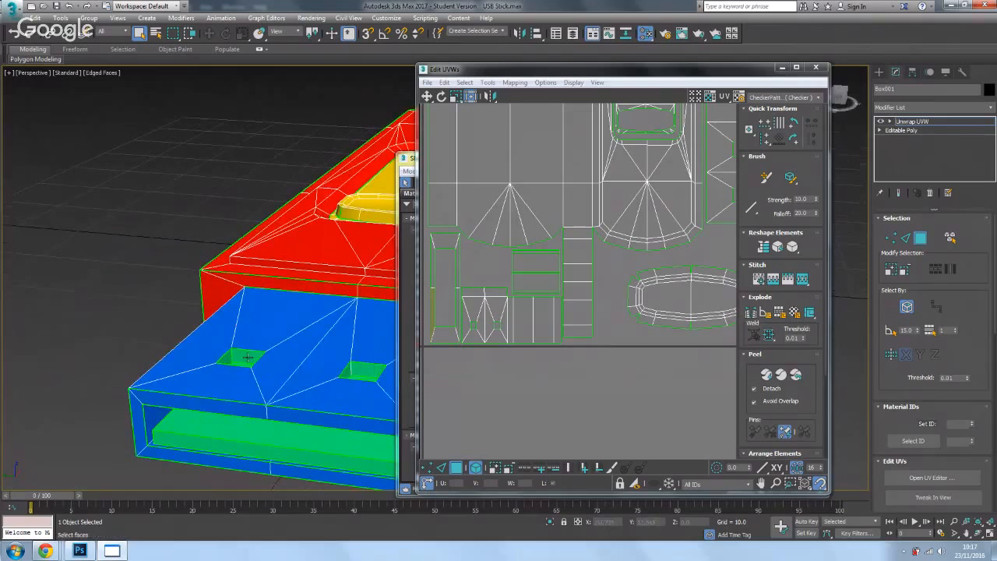
click(248, 357)
drag(673, 311, 513, 345)
scroll(643, 346, up, 3)
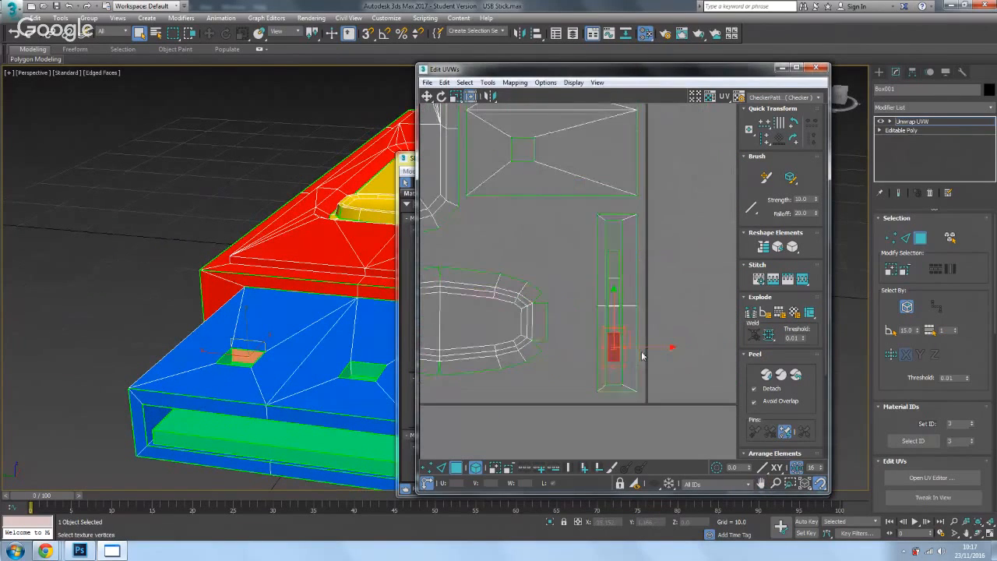
click(612, 377)
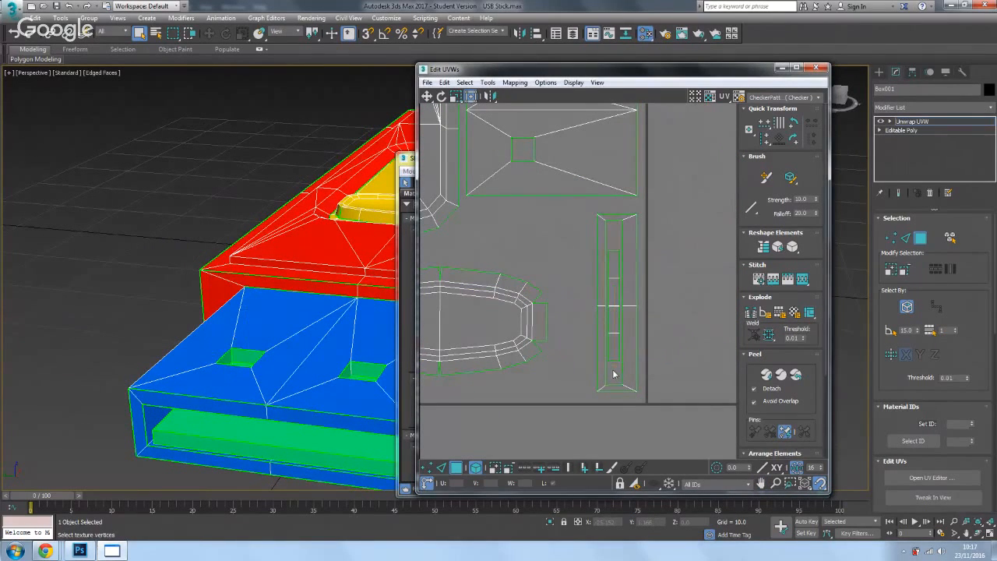
click(612, 337)
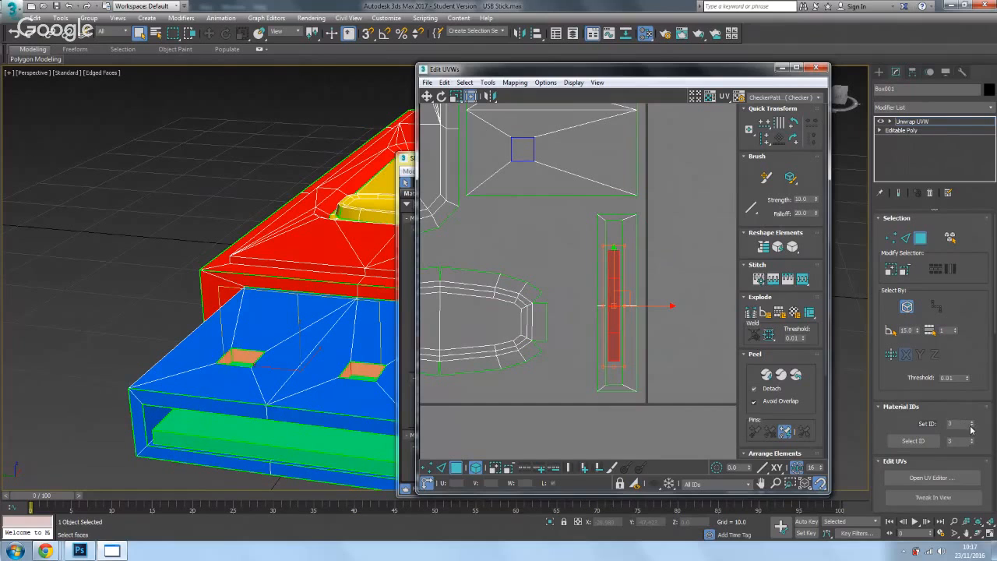
click(971, 428)
click(149, 275)
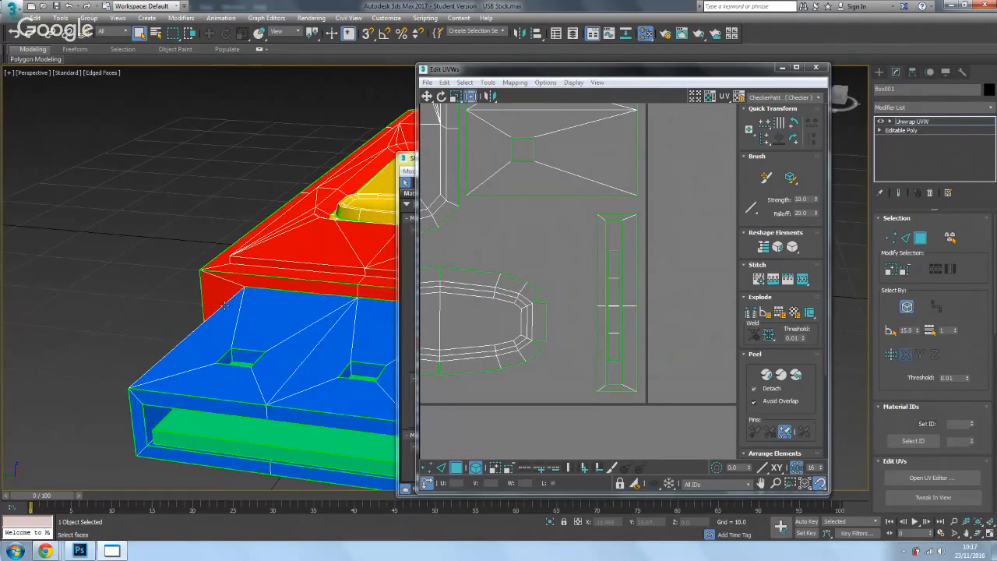
Step: Close the UV editor and the material editor, and bring the whole coloured USB stick into view
drag(259, 319, 574, 307)
drag(232, 291, 297, 304)
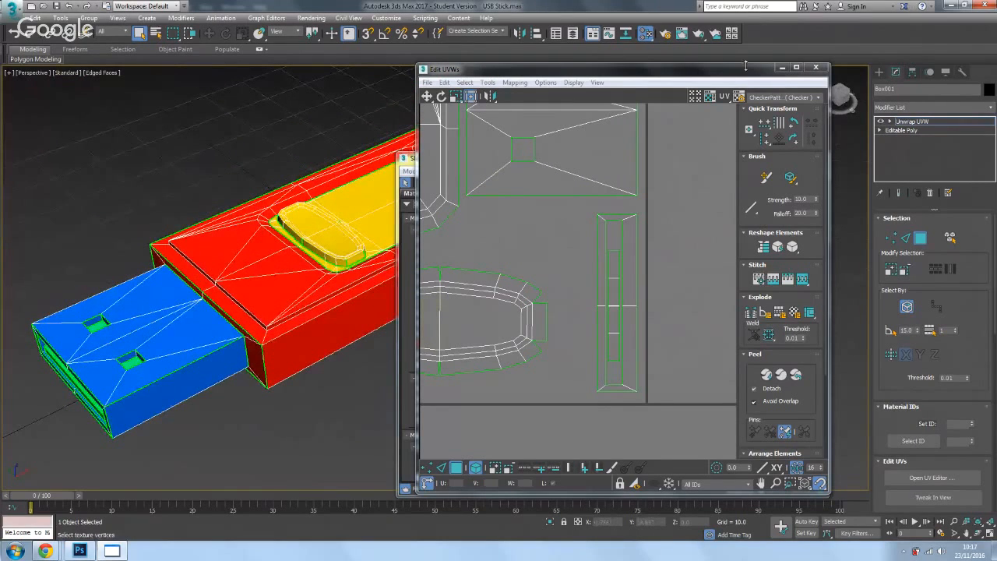
click(815, 67)
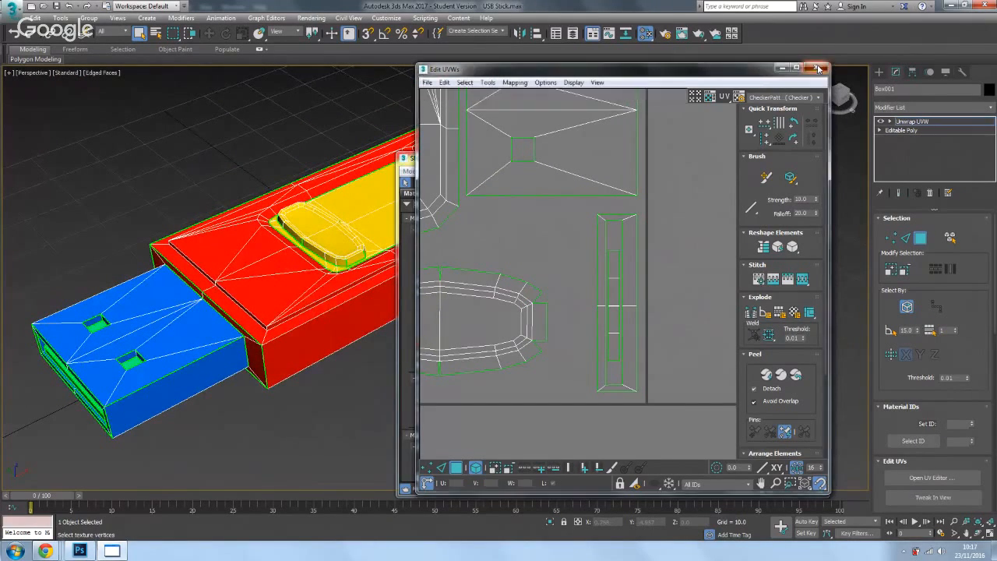
click(813, 156)
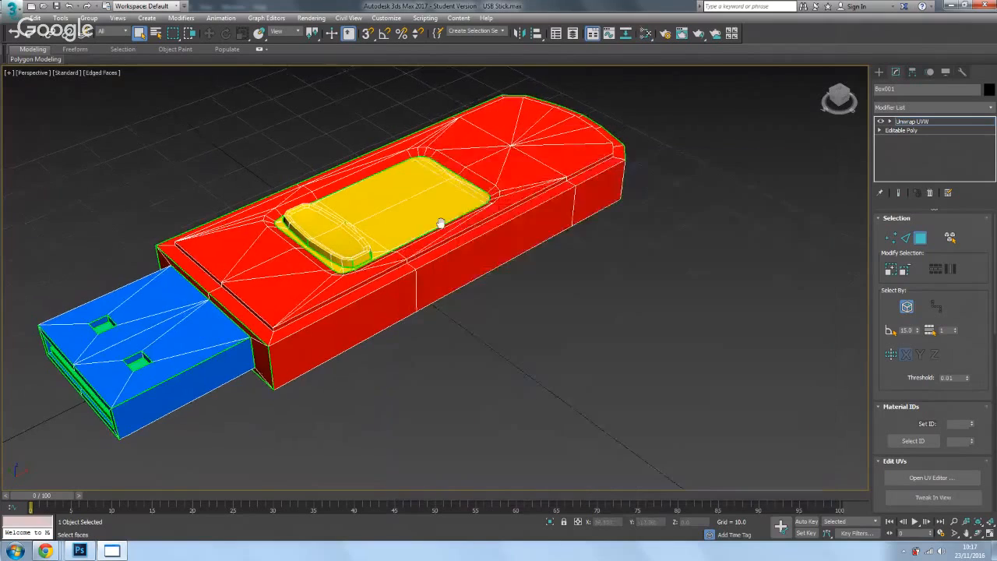
drag(443, 223, 401, 262)
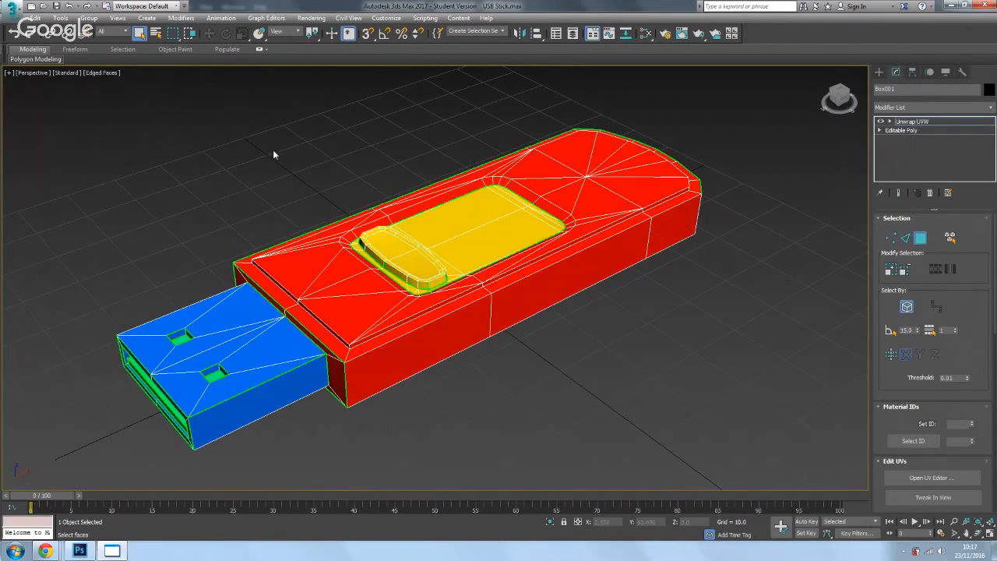
Step: Export the selected USB stick in OBJ format to the USB_Stick folder on the desktop, overwriting UsbStick.obj
click(12, 16)
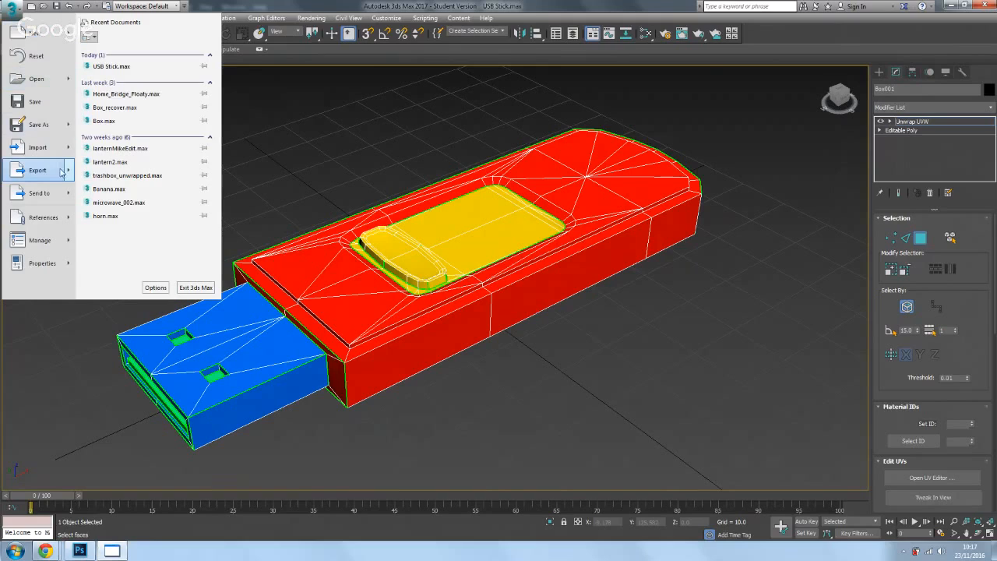
mouse_move(61, 176)
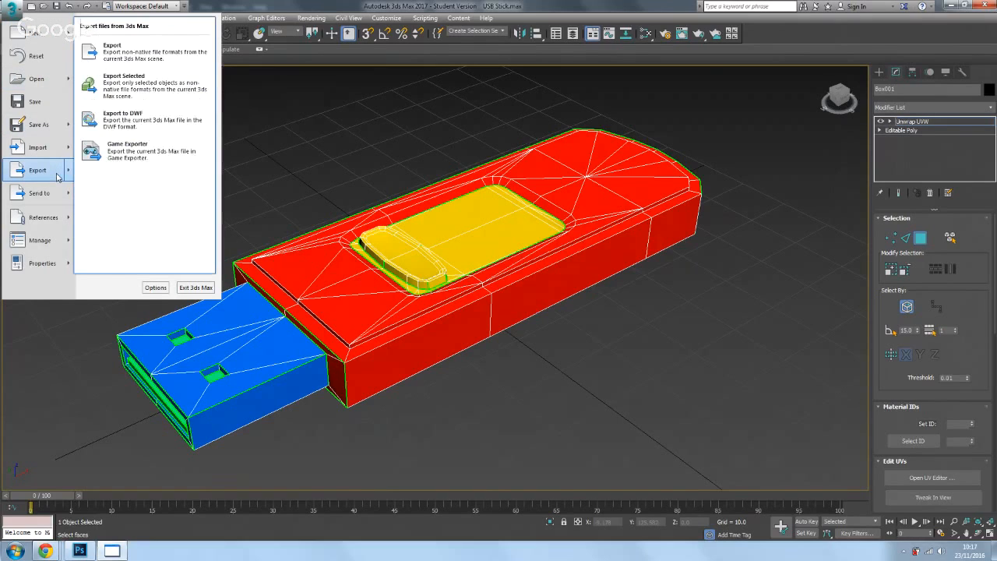
click(132, 94)
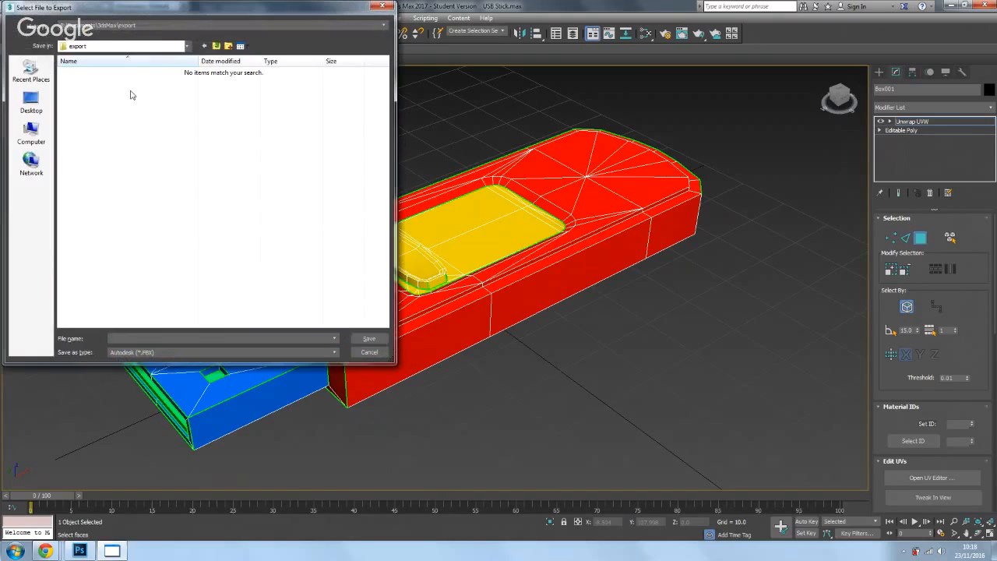
click(31, 101)
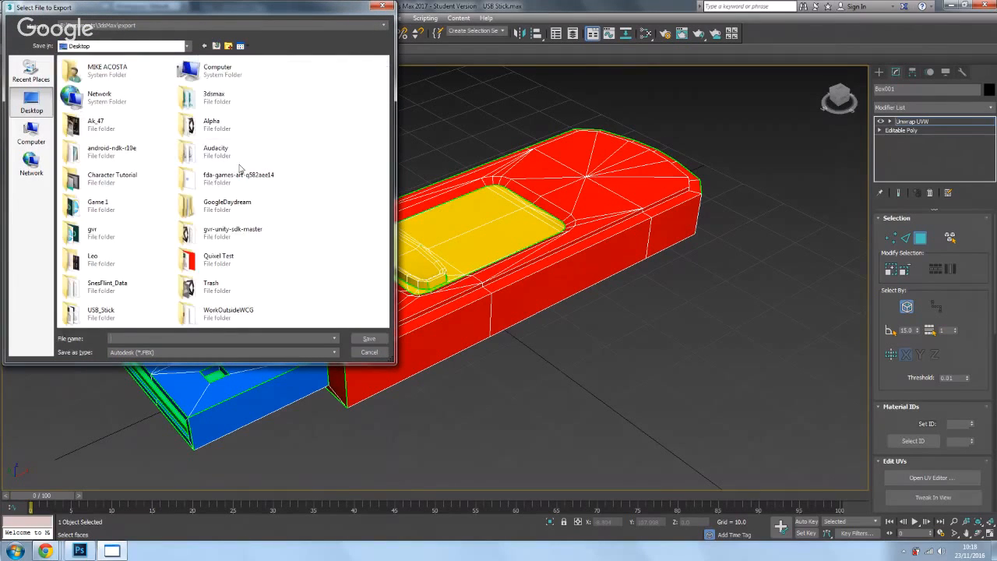
double_click(93, 315)
click(152, 352)
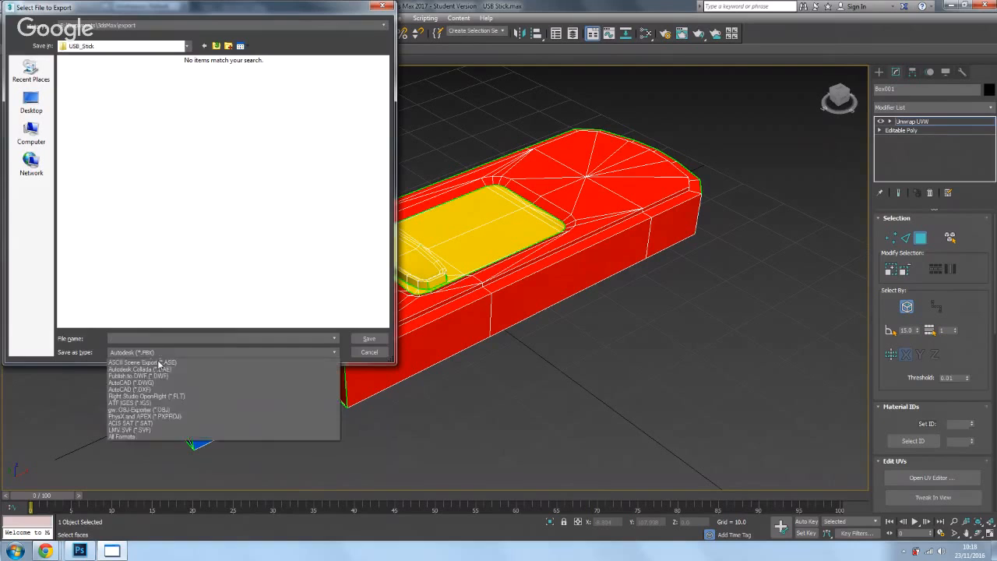
click(164, 438)
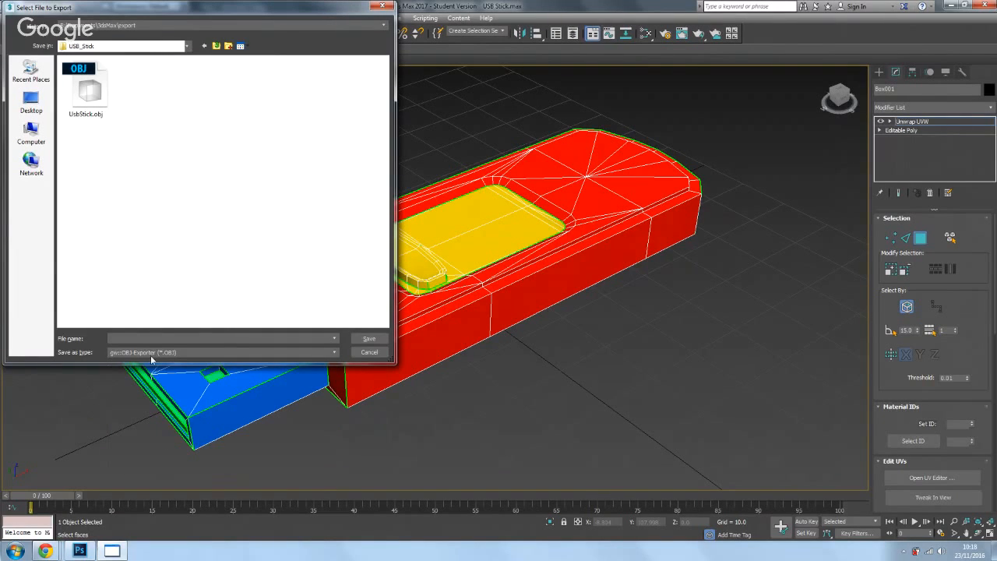
click(86, 92)
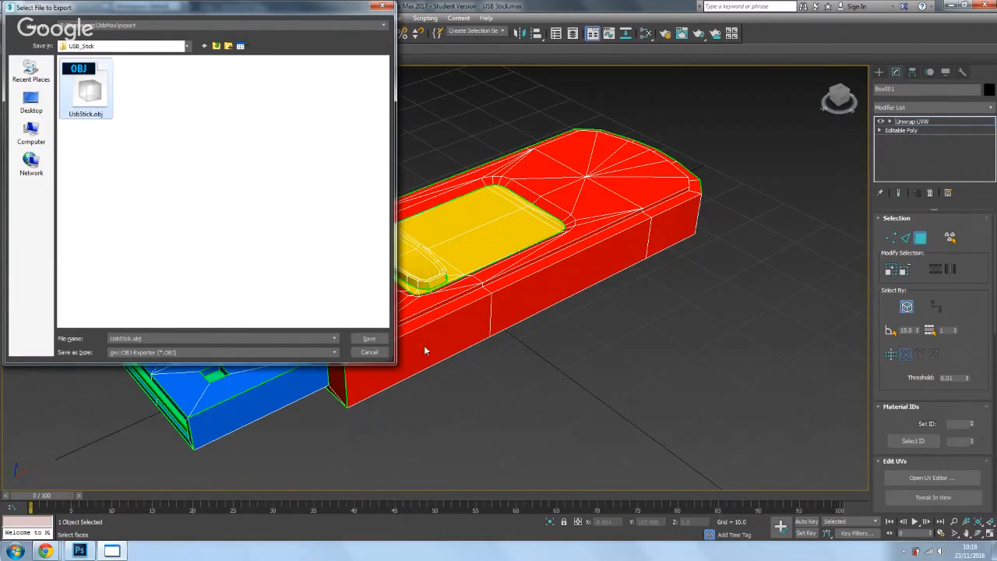
click(370, 338)
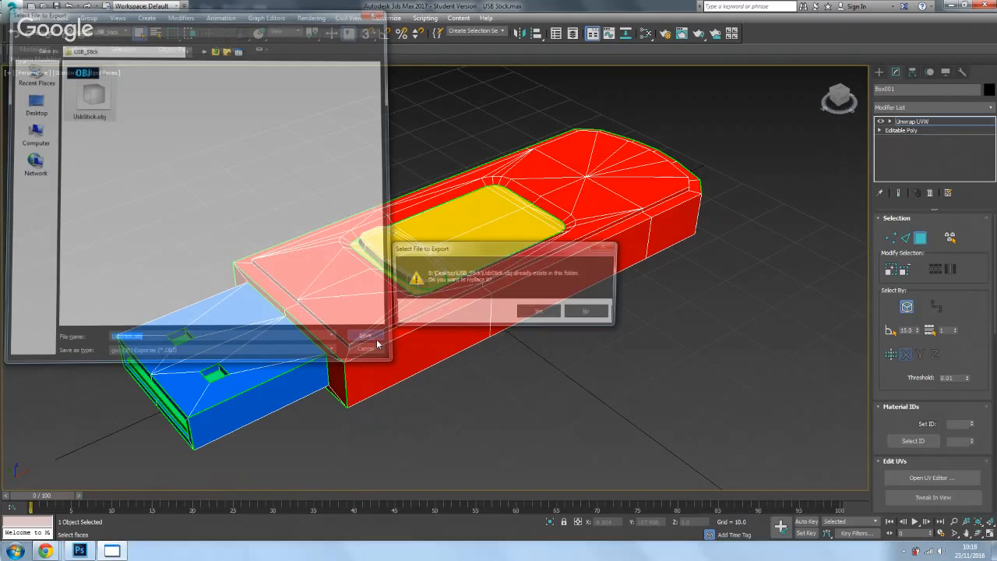
click(538, 311)
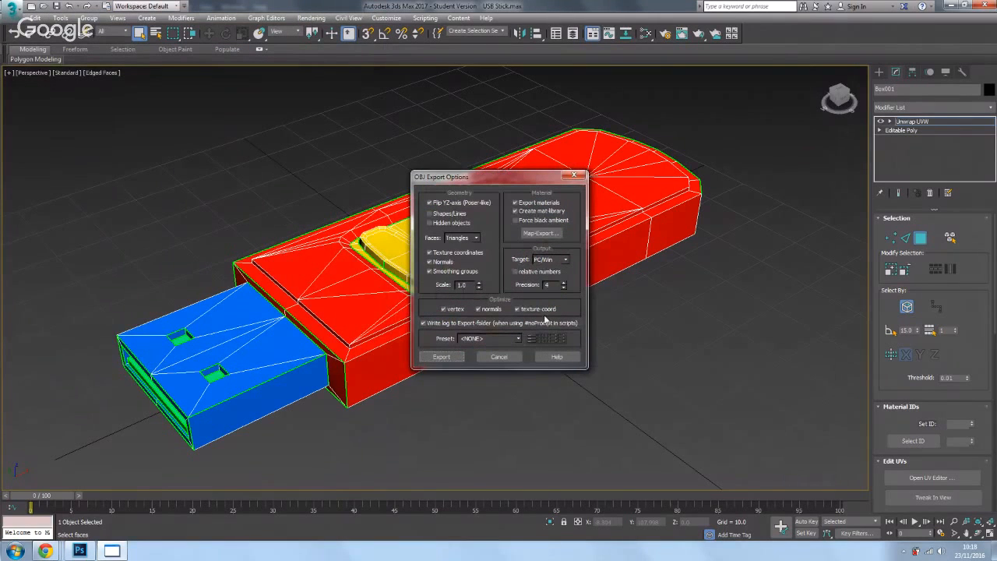
Step: Keep Triangles as the face type in the OBJ export options and run the export
drag(506, 179, 485, 141)
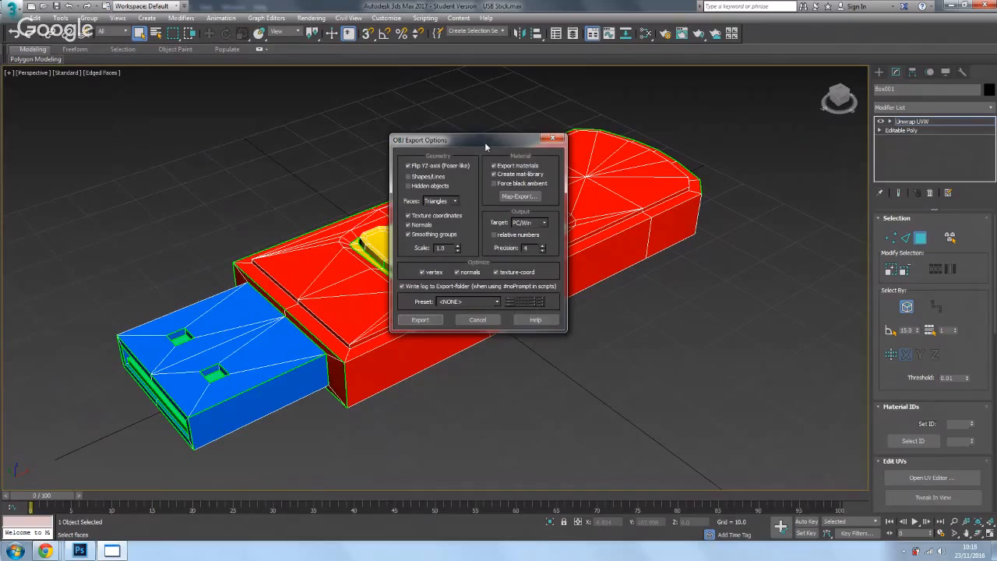
click(455, 202)
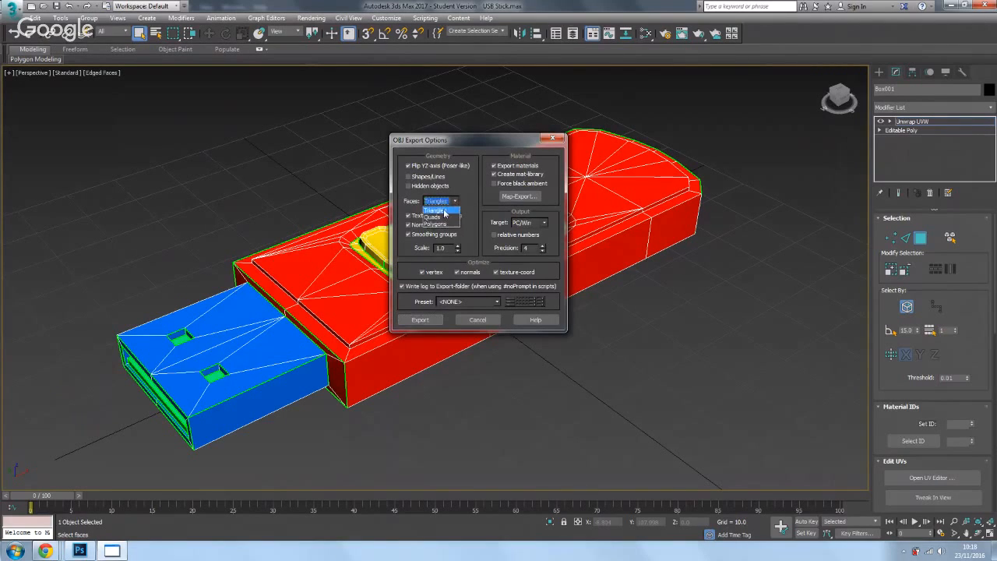
click(442, 210)
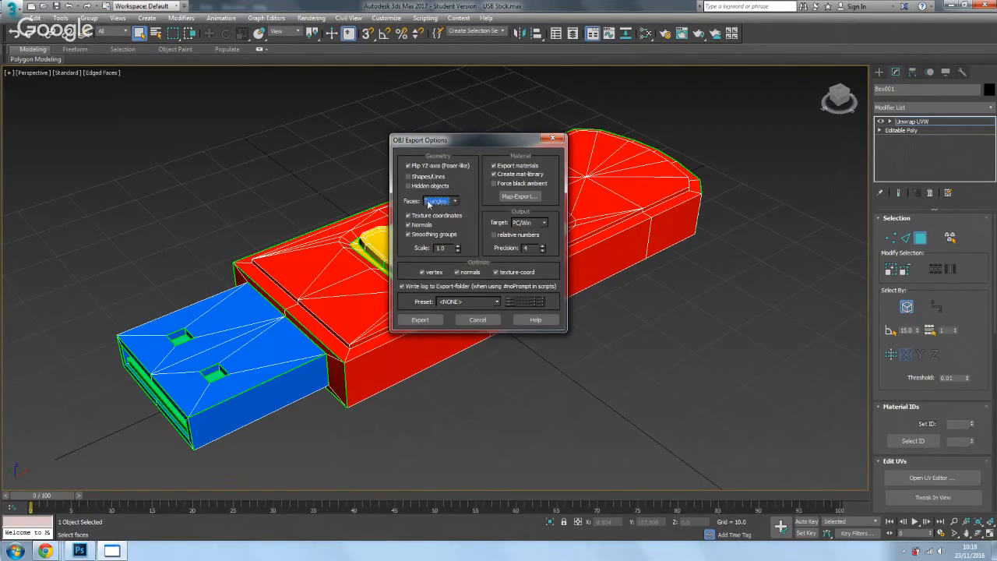
click(452, 204)
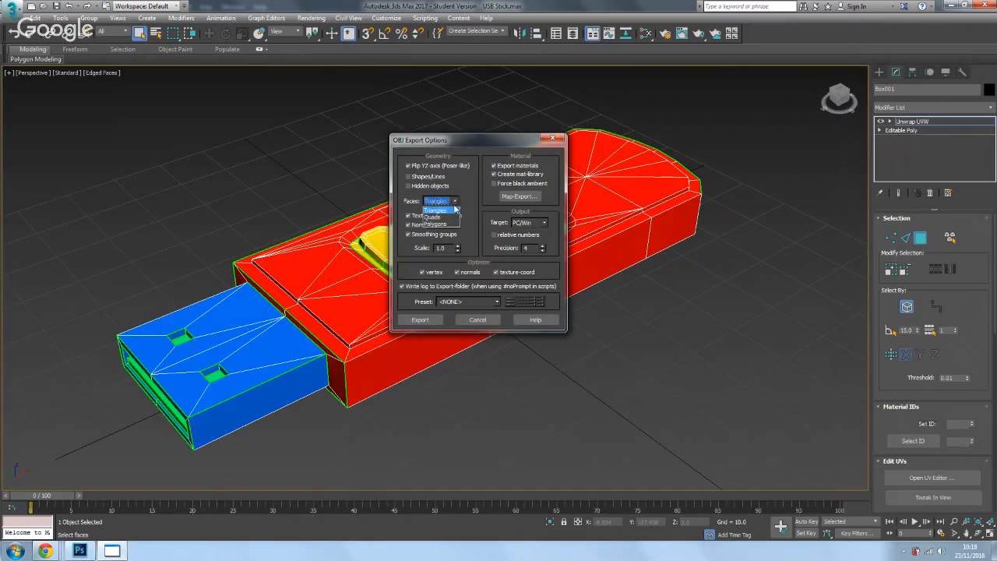
click(447, 212)
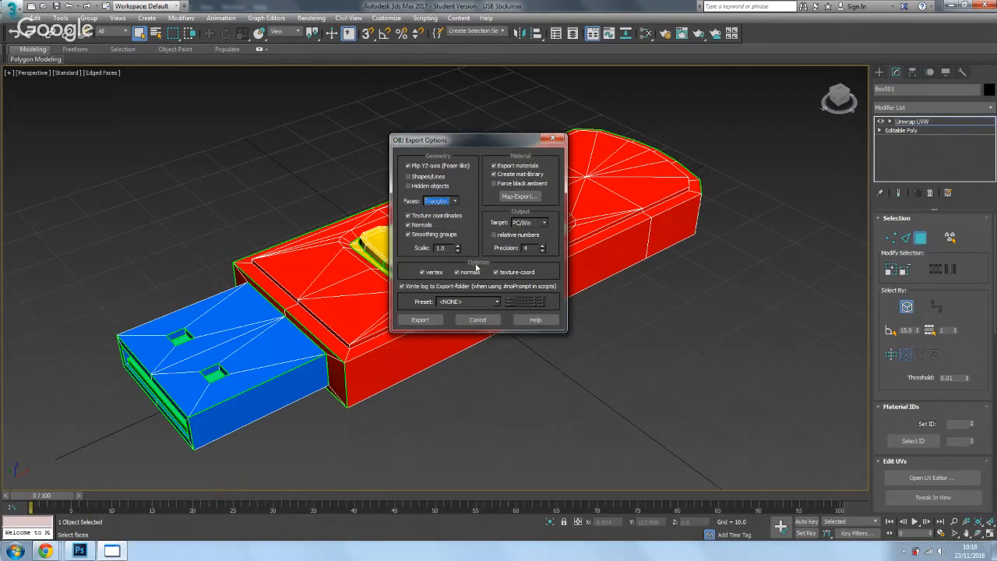
click(421, 319)
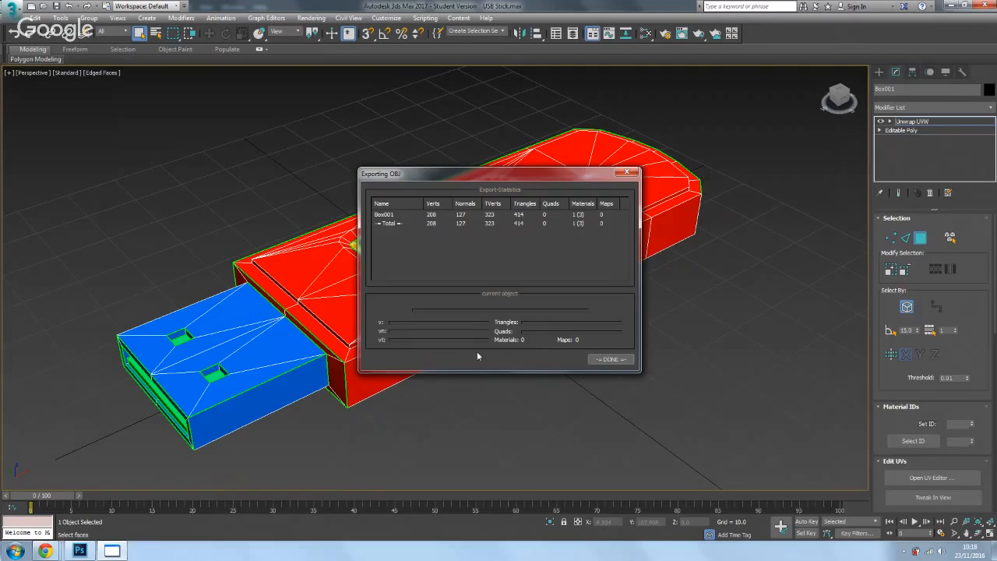
Step: Dismiss the export statistics window of the finished OBJ export
click(612, 359)
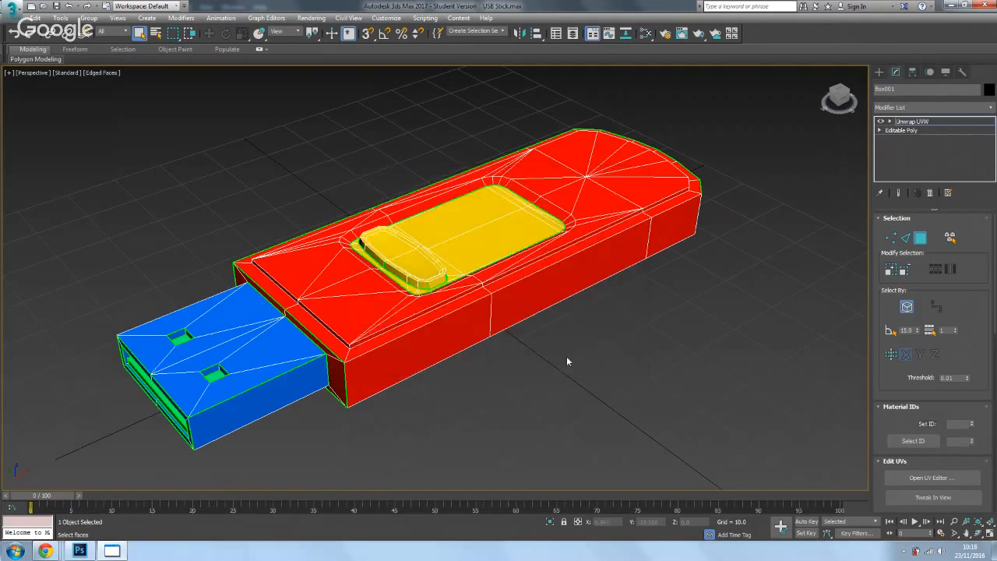
drag(479, 314, 500, 315)
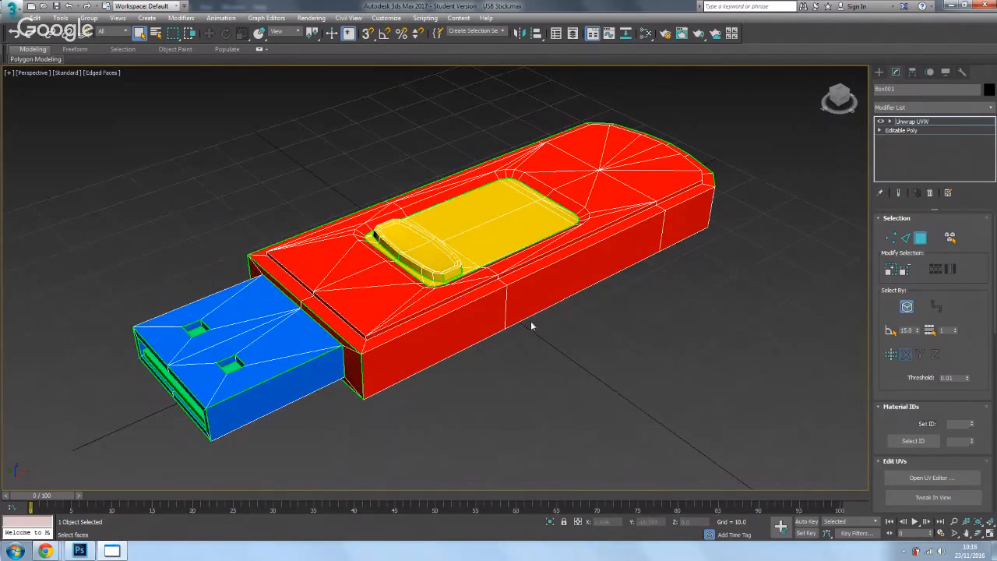
drag(531, 324, 537, 324)
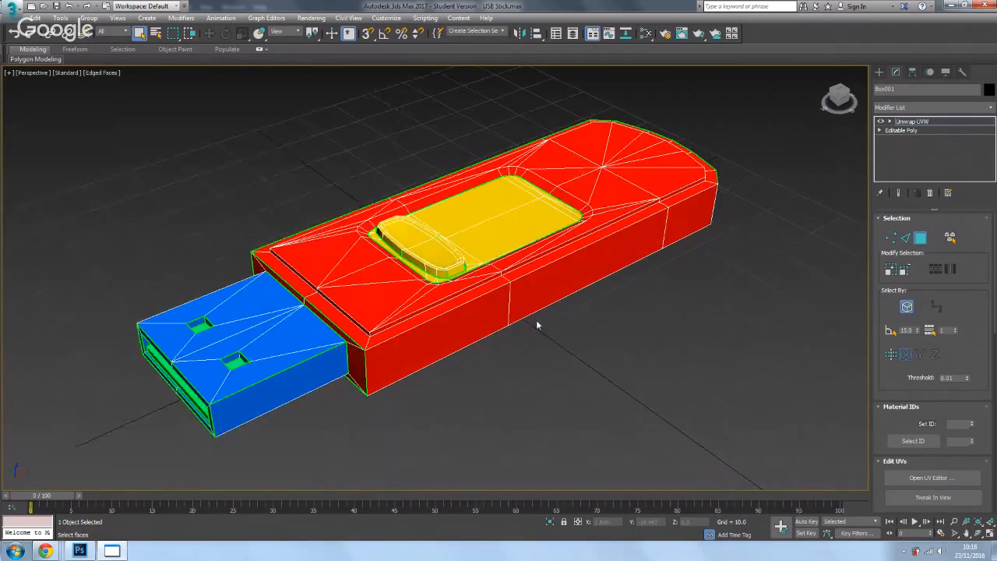
Step: Open the Render To Texture settings for the selected USB stick
key(0)
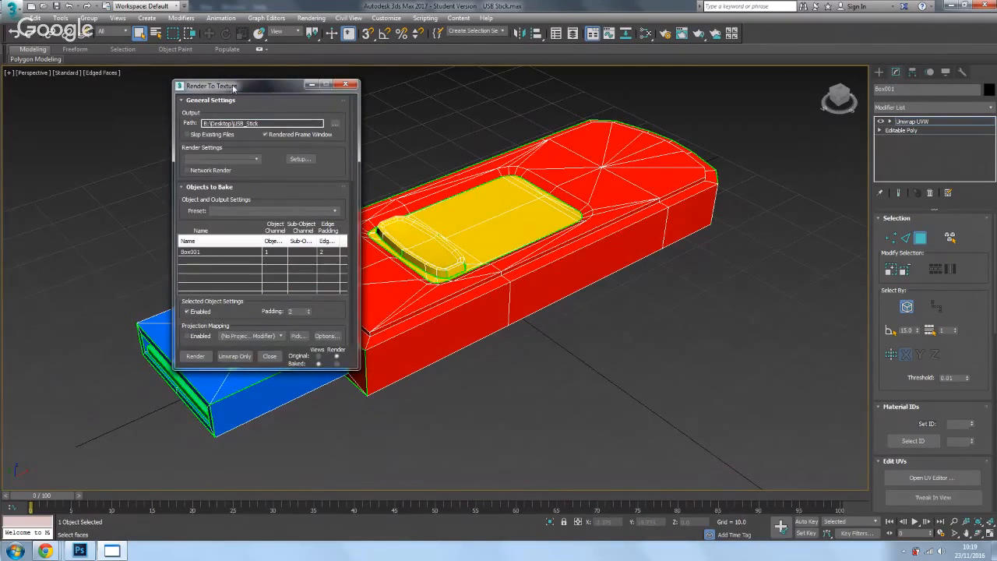
click(348, 84)
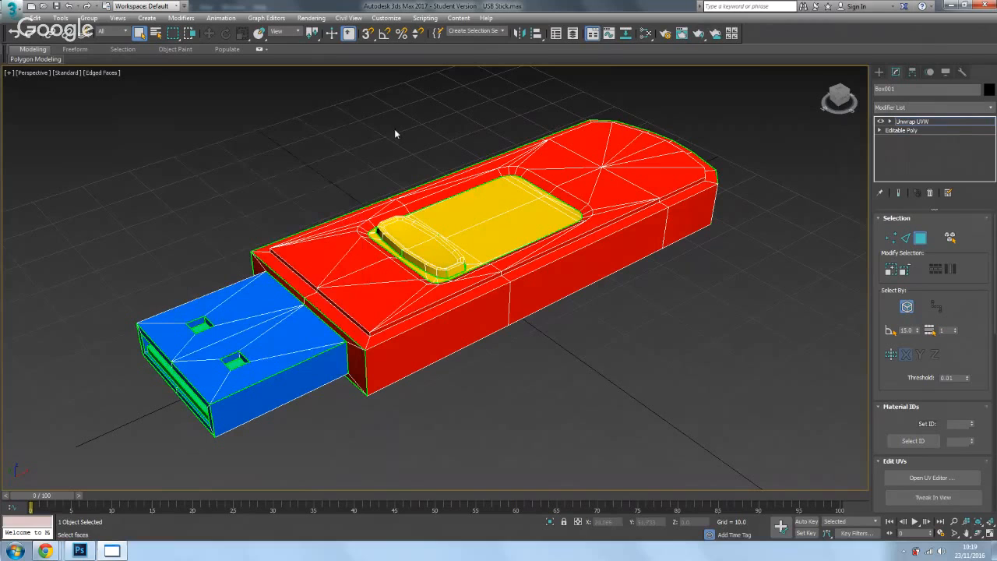
click(311, 18)
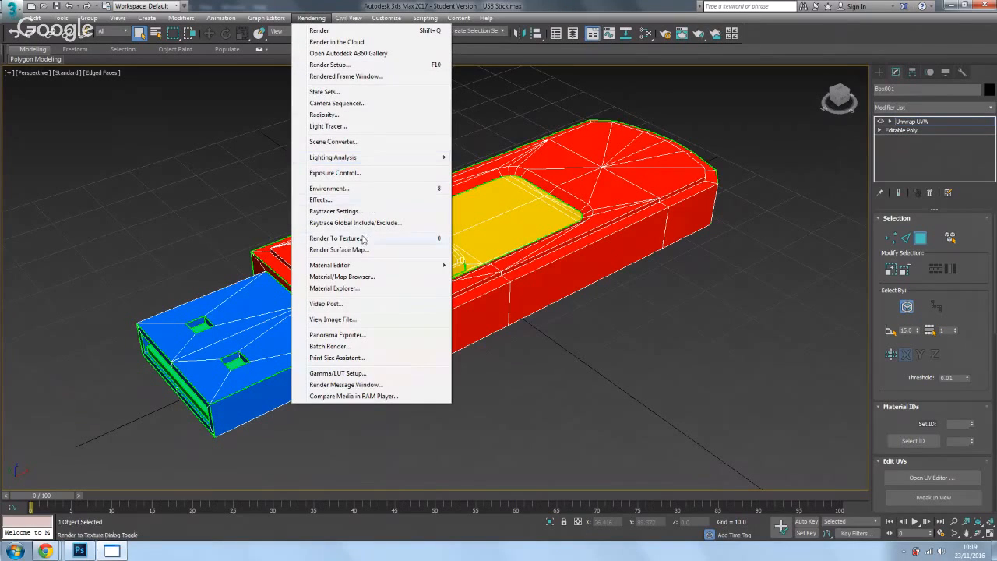
click(363, 240)
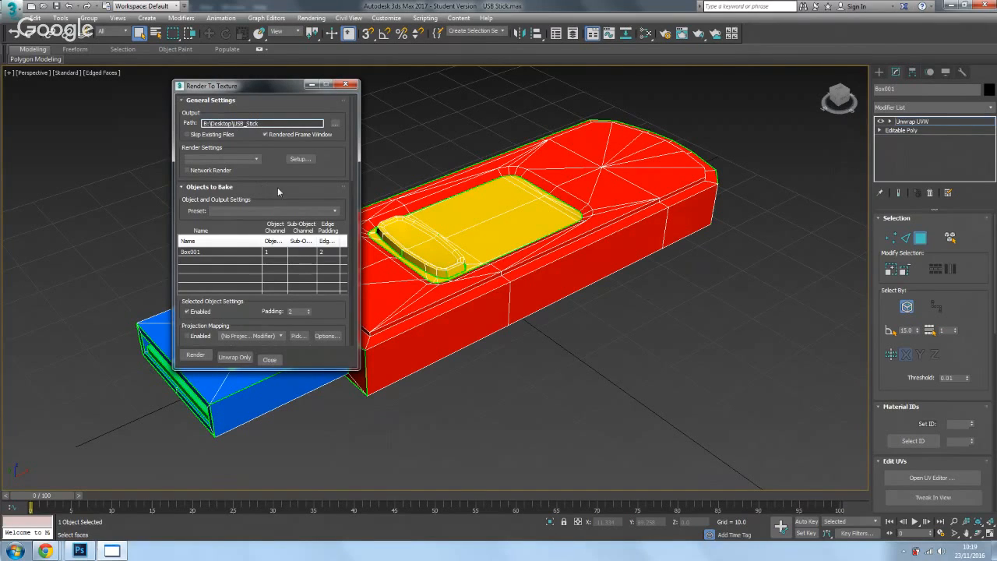
drag(277, 186, 269, 115)
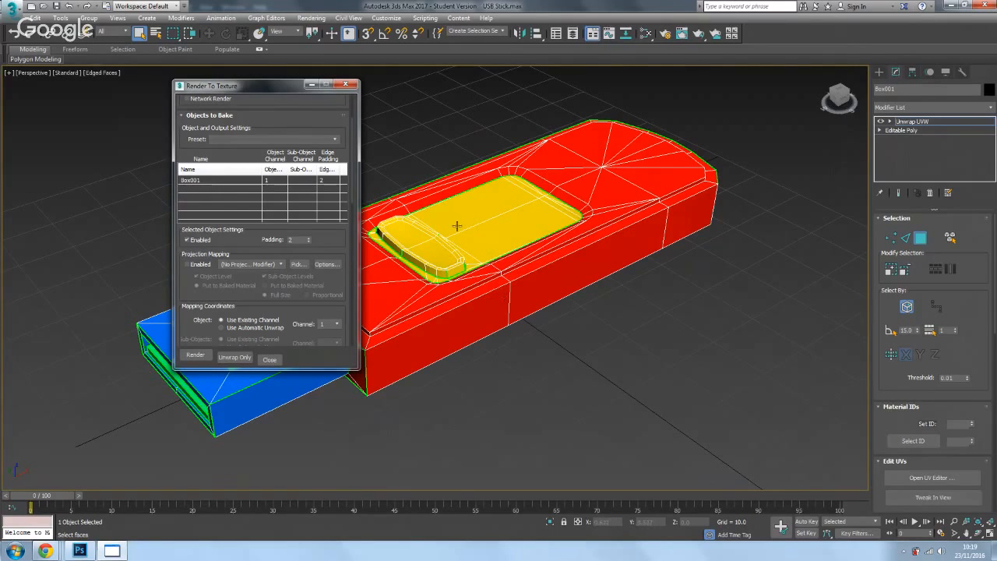
Step: Rename the USB stick object as UsbStick
click(901, 89)
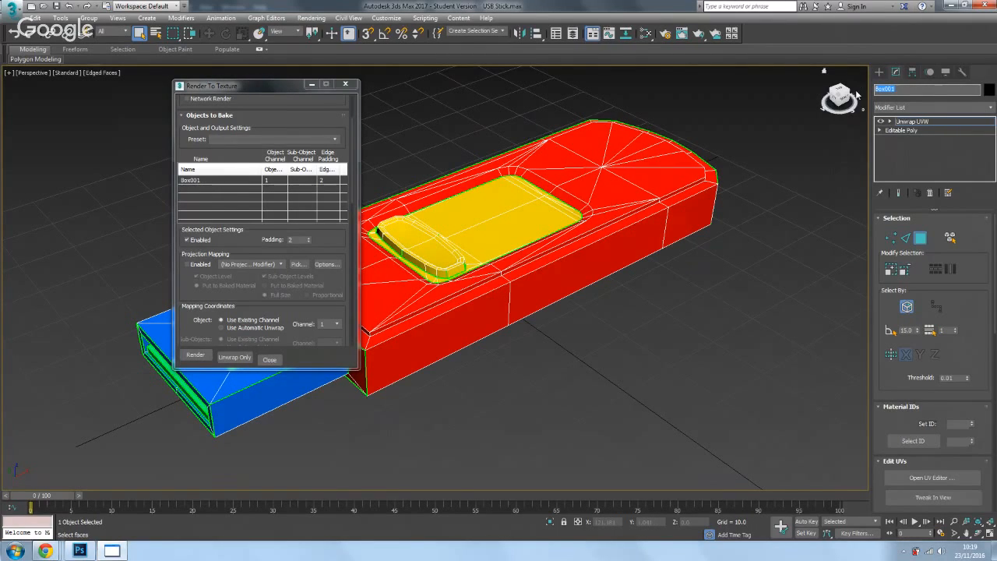
text(UsbStick)
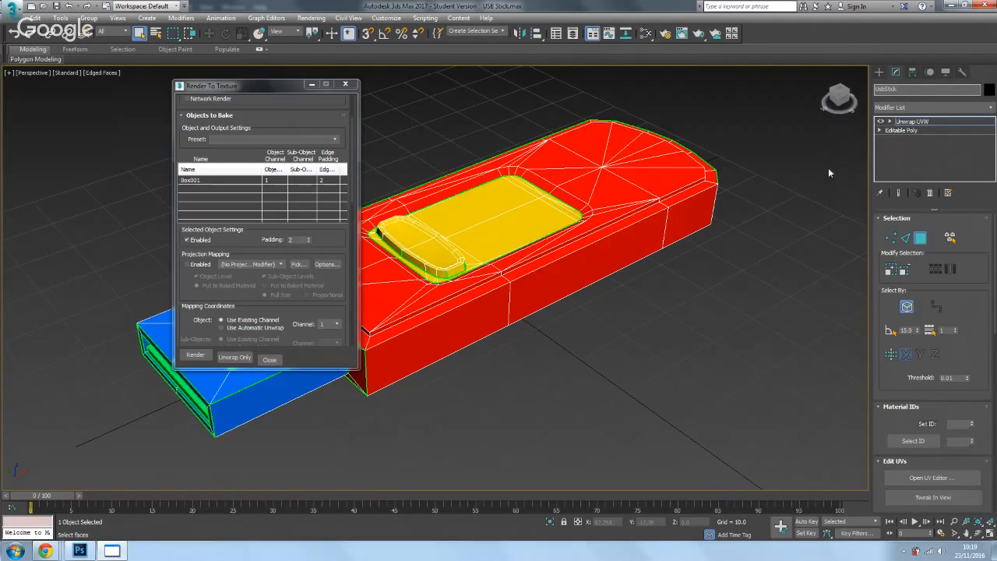
key(Return)
Step: Add a DiffuseMap element to the Render To Texture output of the USB stick
scroll(237, 226, down, 1)
scroll(237, 218, down, 3)
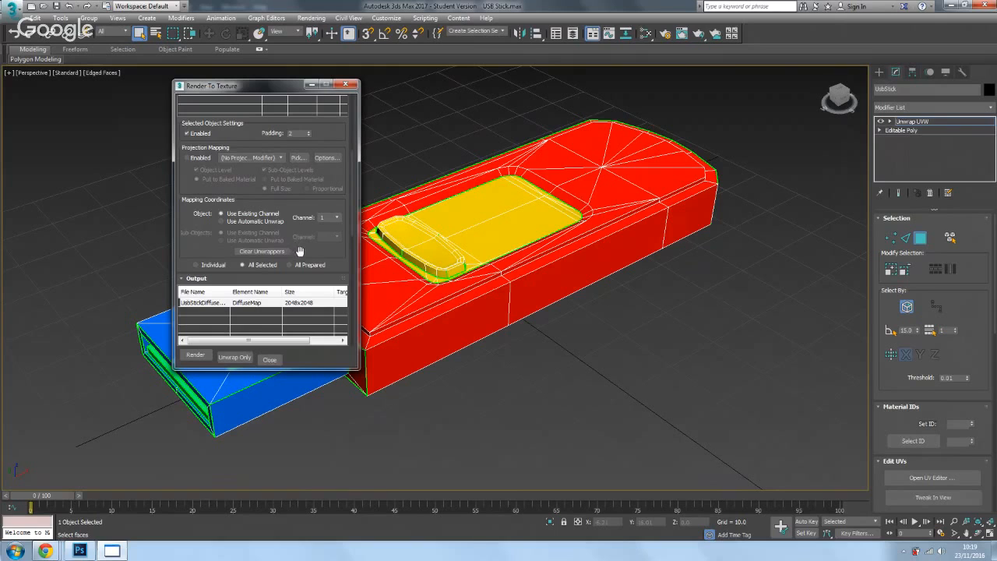
scroll(299, 251, down, 3)
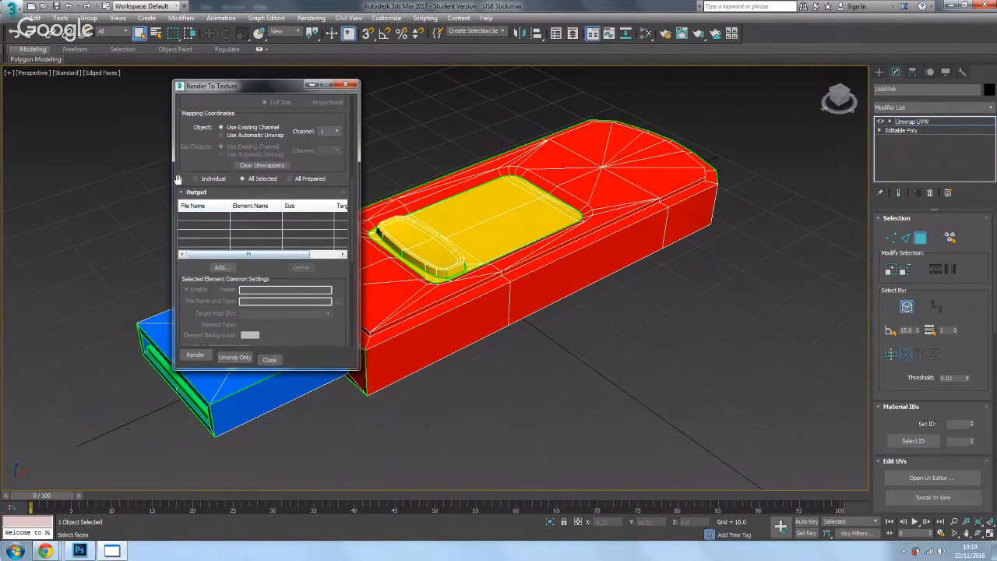
click(221, 268)
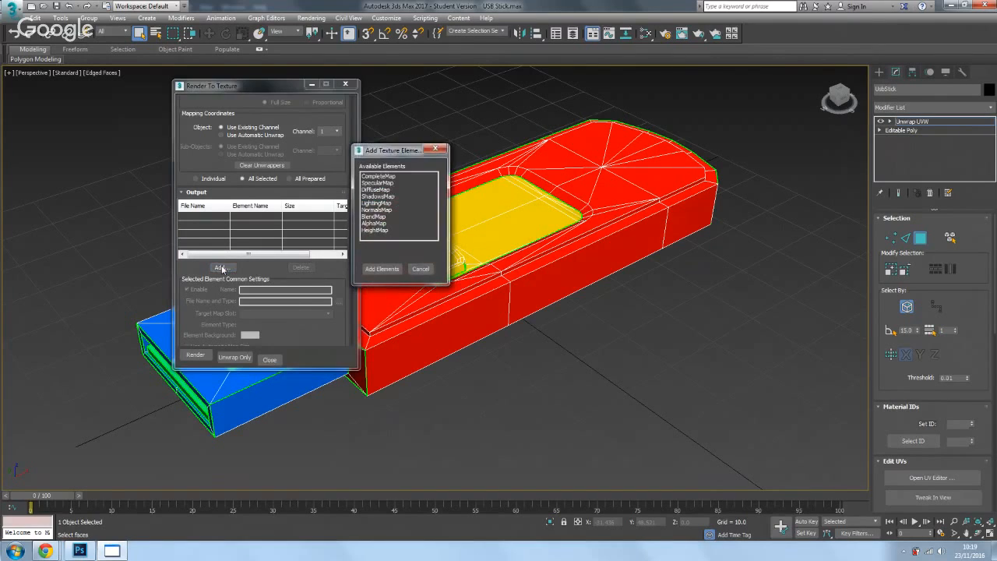
click(383, 189)
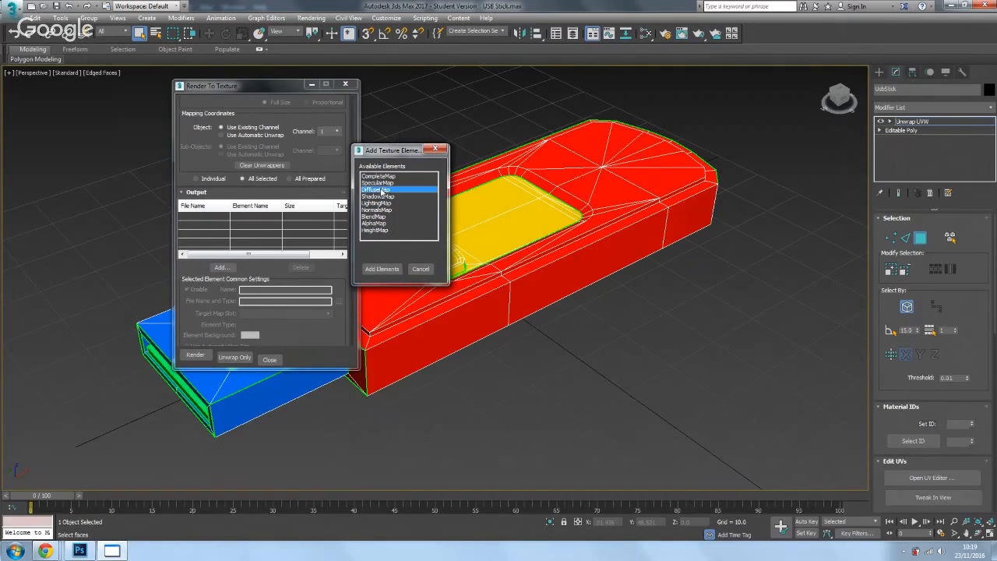
click(373, 271)
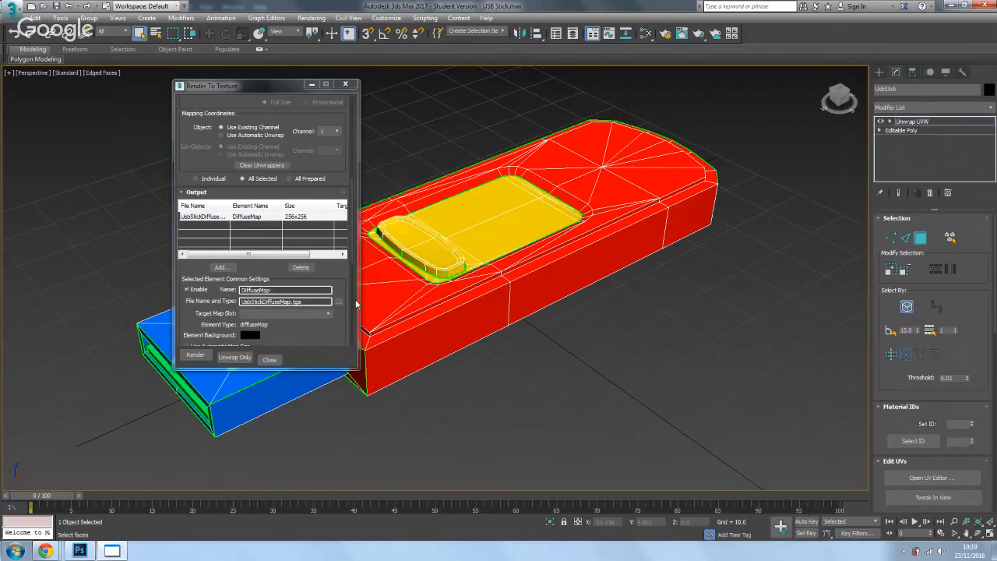
Step: Set the diffuse map's output size to 2048x2048
drag(325, 333, 322, 208)
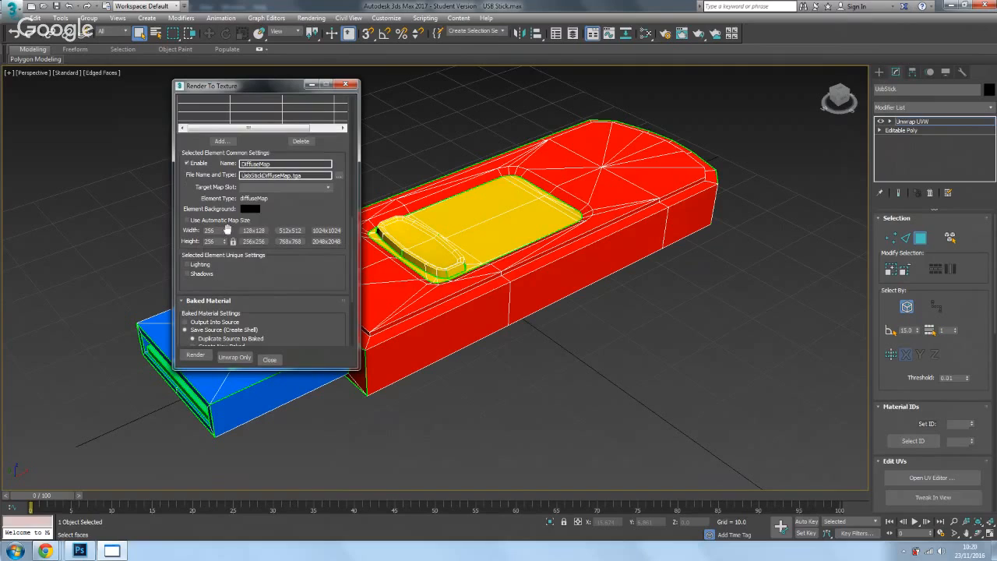
click(324, 242)
double_click(210, 231)
Step: Render the diffuse map to texture, continuing without a target map slot
drag(317, 311, 311, 148)
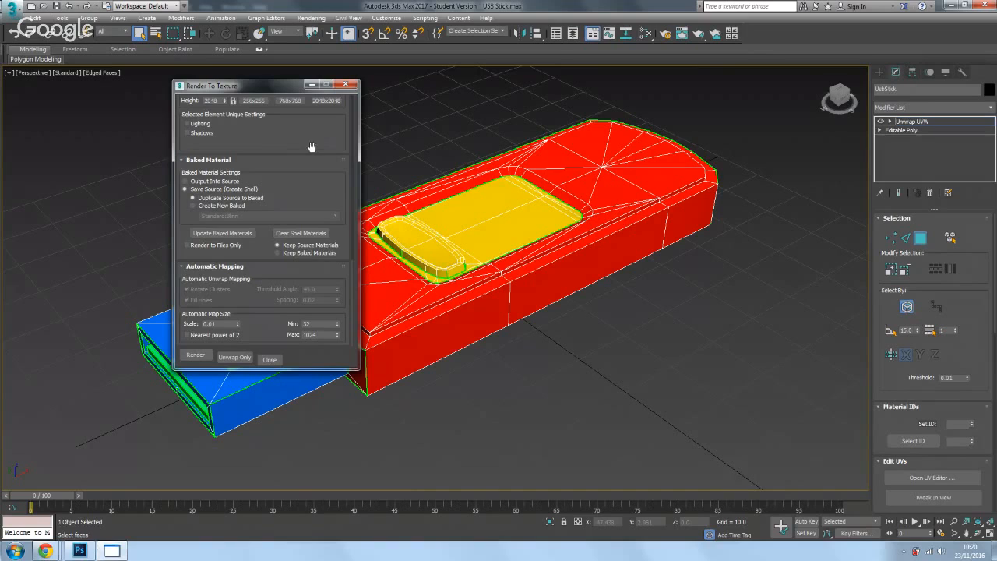
click(195, 355)
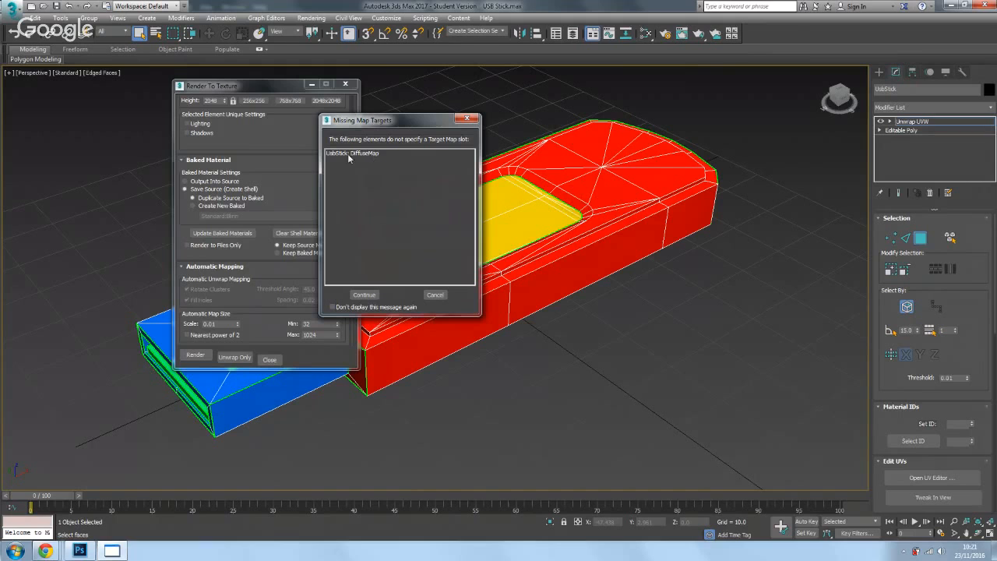
click(375, 294)
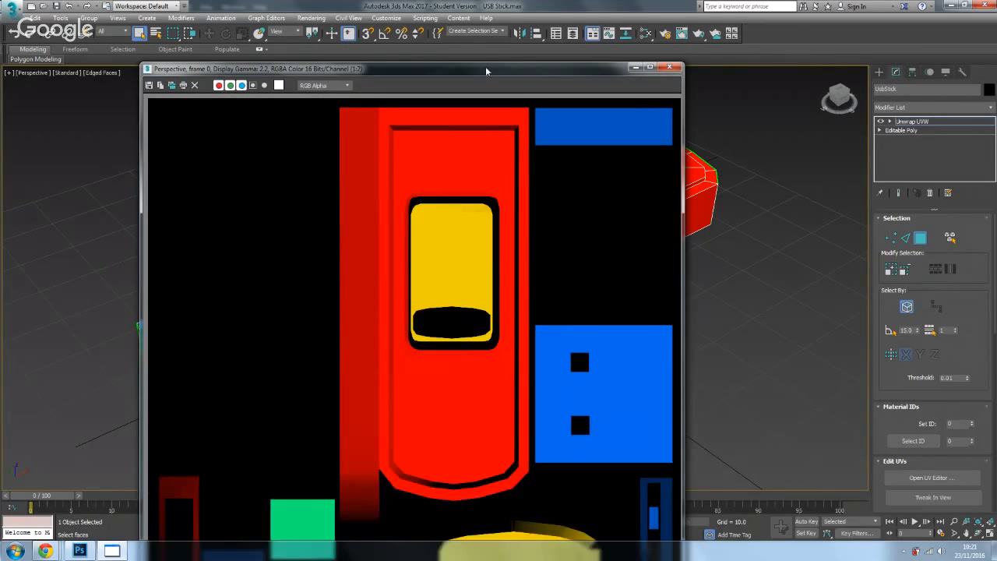
Step: Close the rendered texture image and quit 3ds Max without saving the scene changes
drag(484, 74, 496, 23)
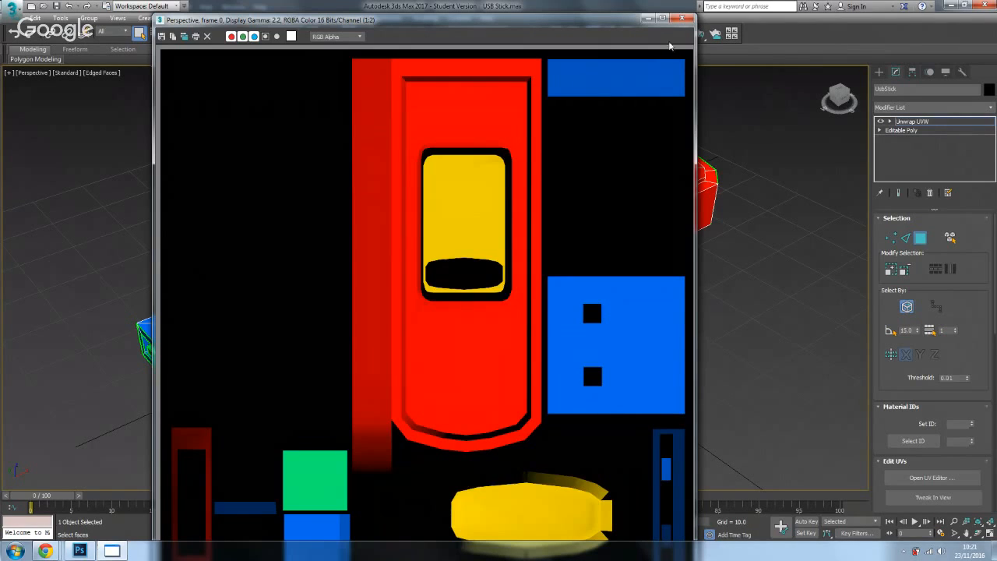
click(680, 18)
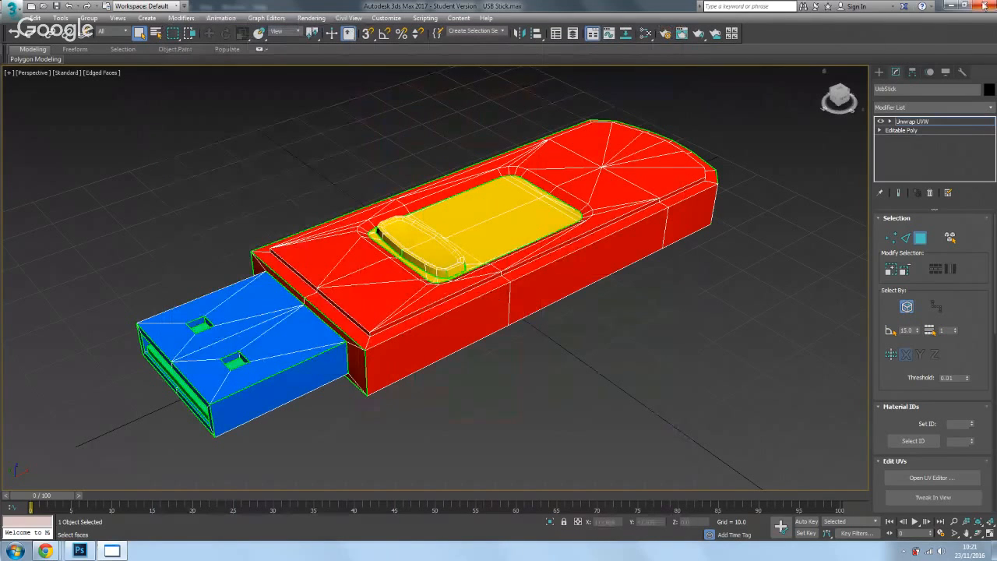
click(983, 6)
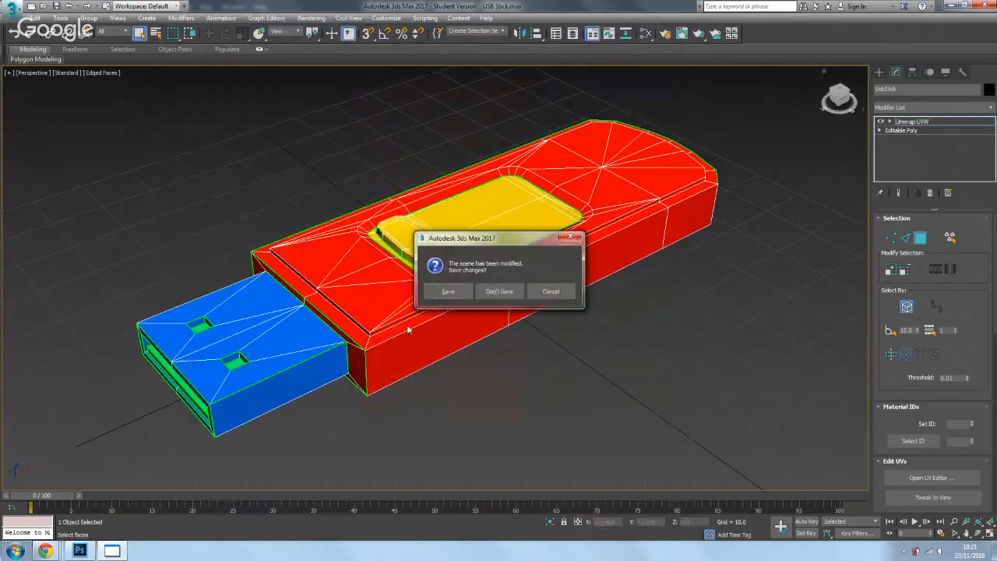
click(499, 291)
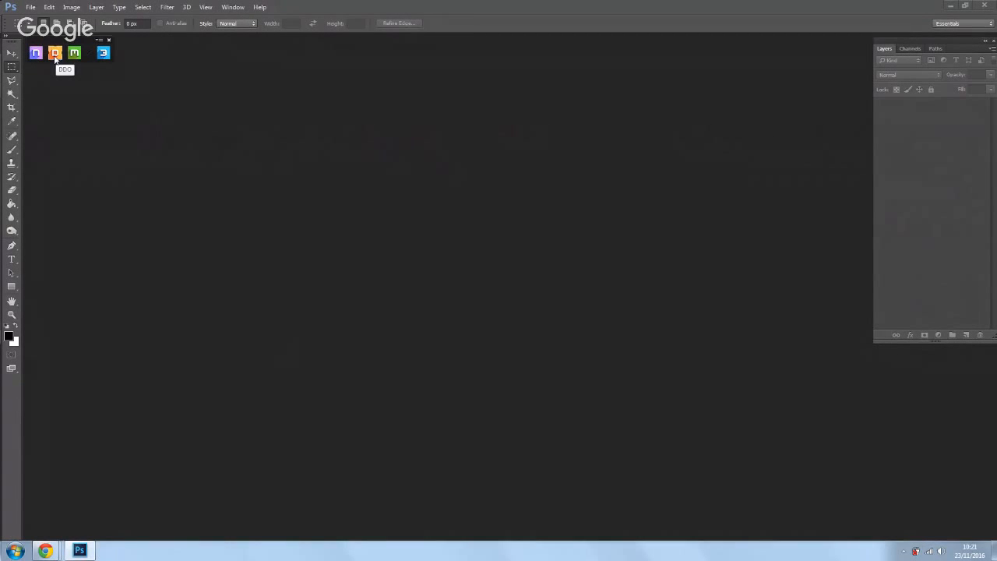
click(54, 53)
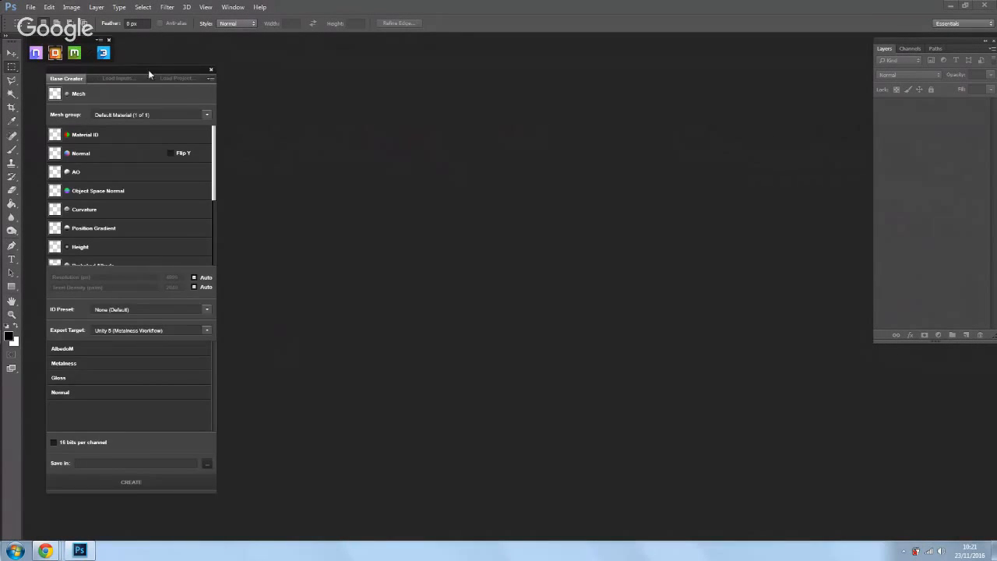
drag(148, 70, 128, 69)
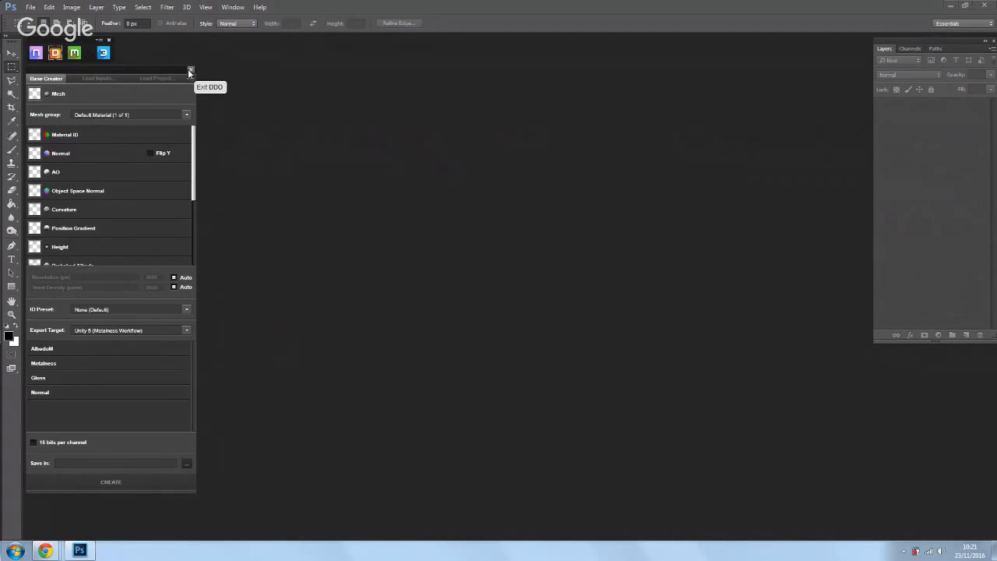
click(15, 551)
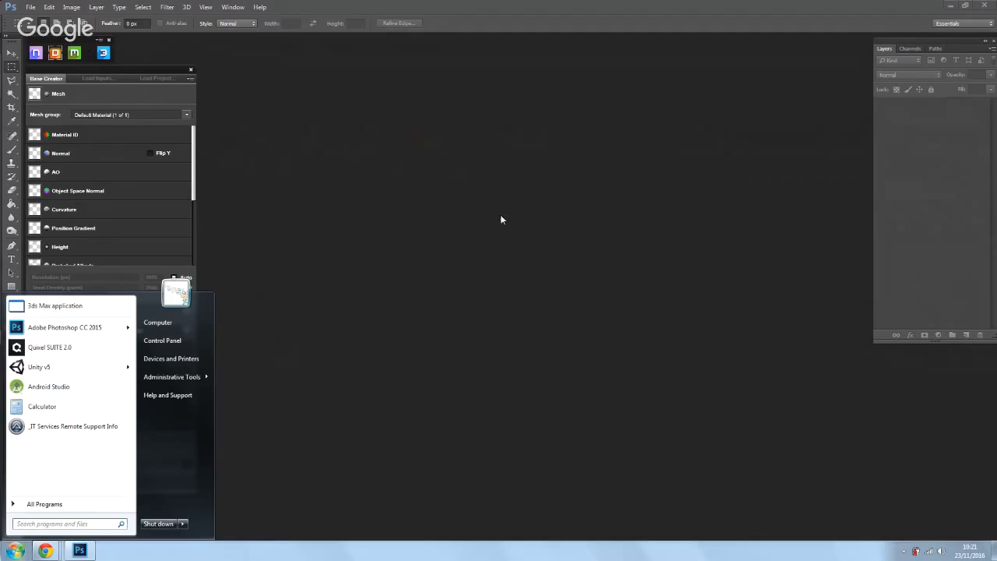
click(253, 55)
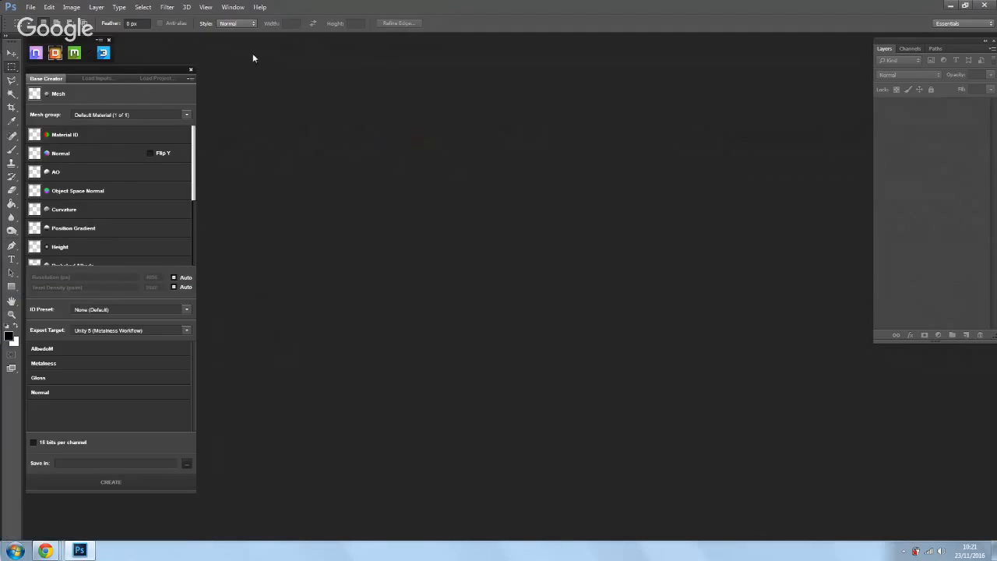
click(190, 71)
mouse_move(77, 40)
mouse_down()
mouse_move(88, 53)
mouse_move(77, 44)
mouse_up()
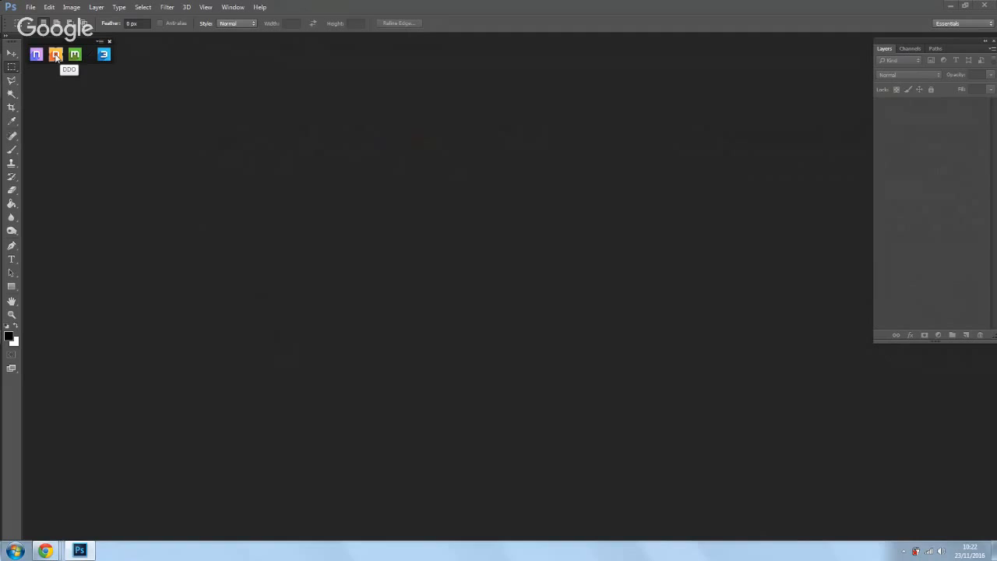
Step: Launch DDO in Photoshop and load UsbStick.obj from the USB_Stick folder as the Base Creator mesh
click(55, 55)
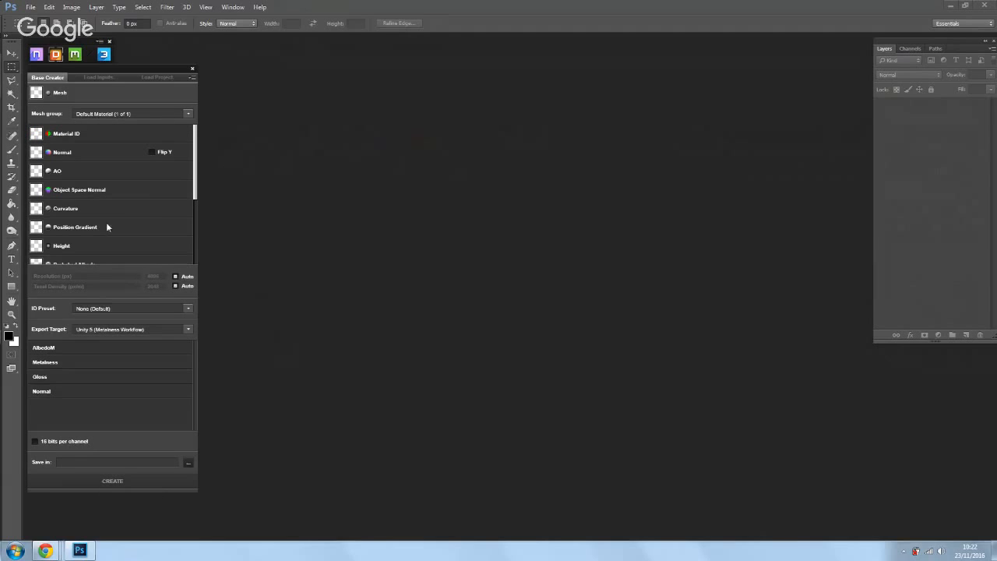
mouse_move(71, 99)
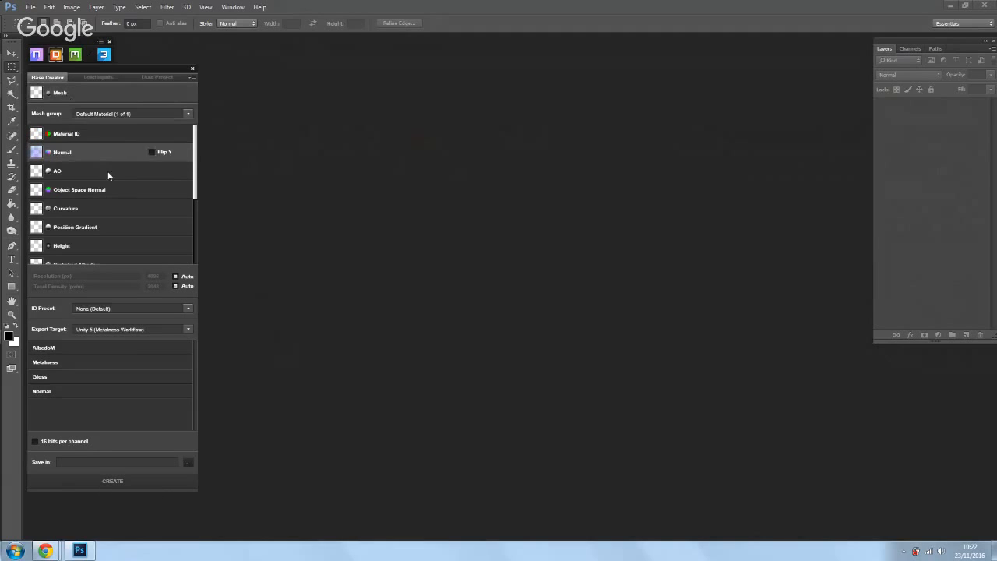
mouse_move(76, 254)
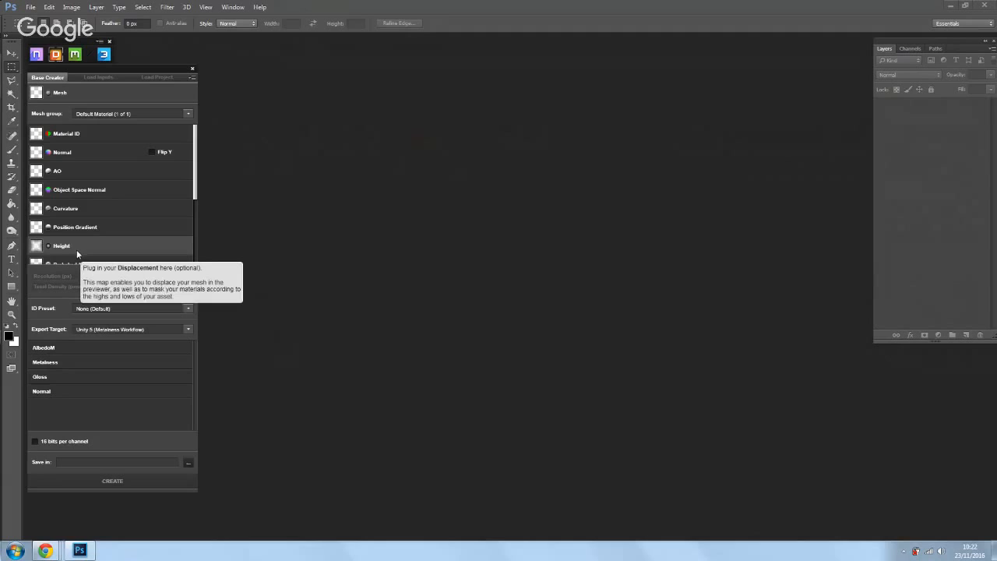
click(60, 94)
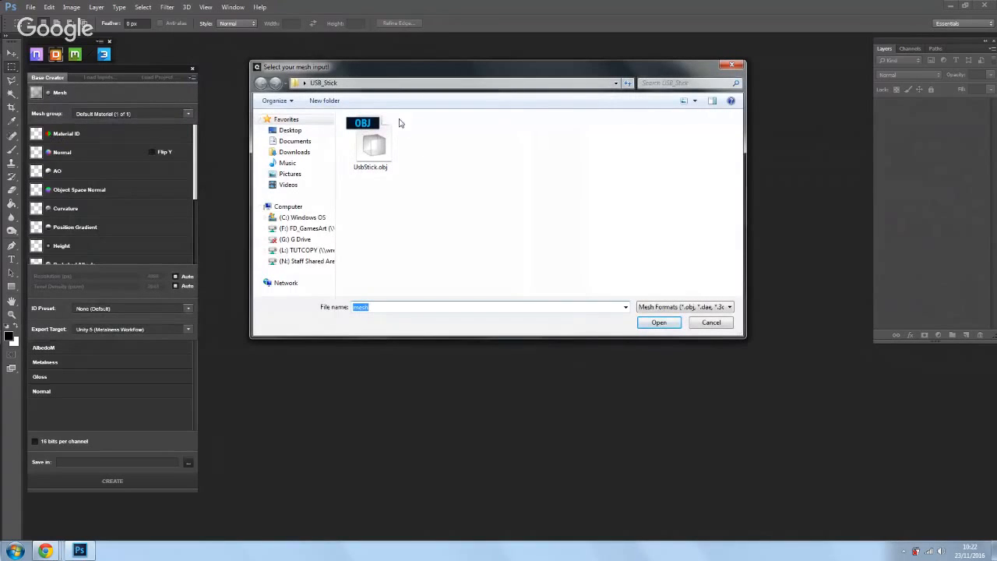
click(369, 144)
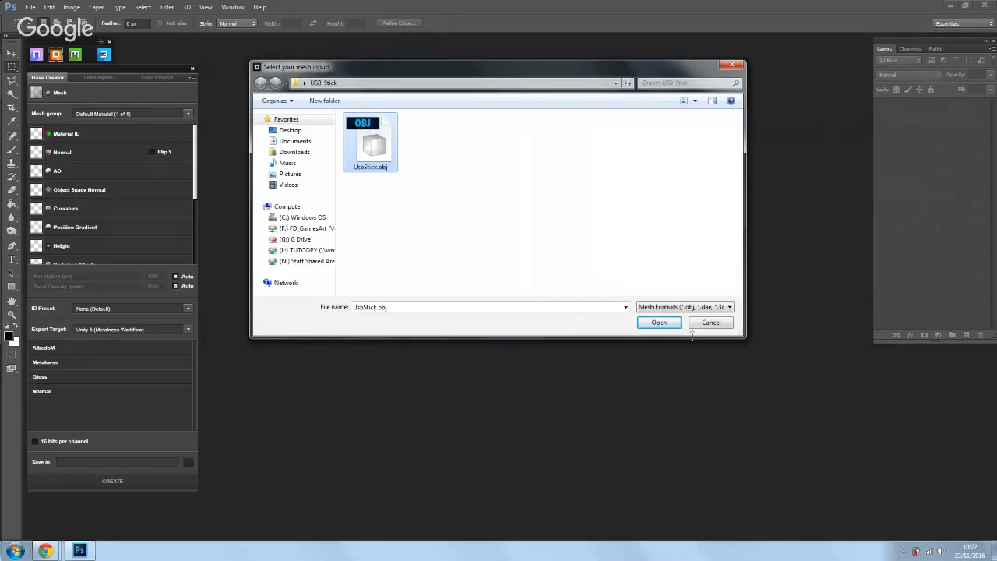
click(659, 323)
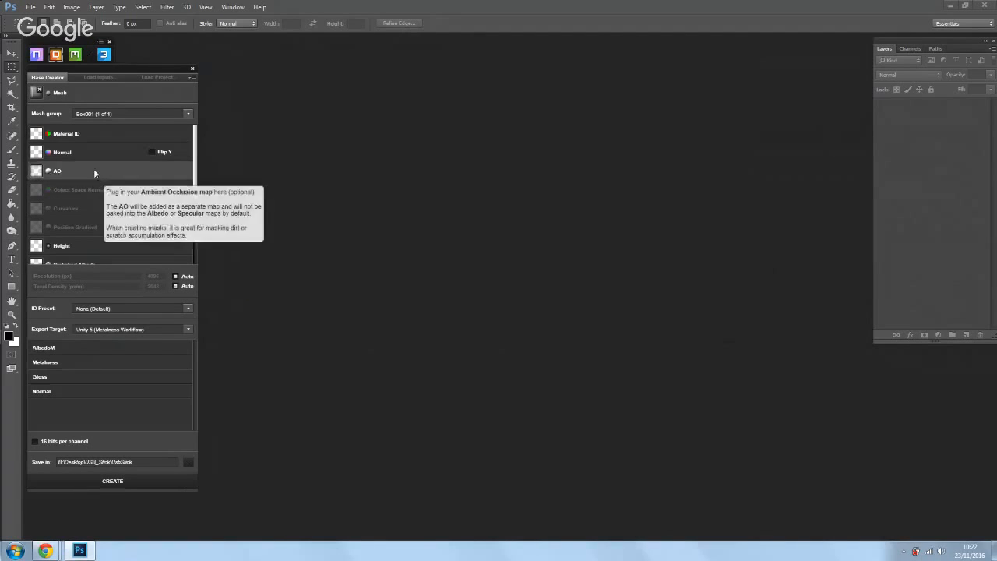
mouse_move(58, 137)
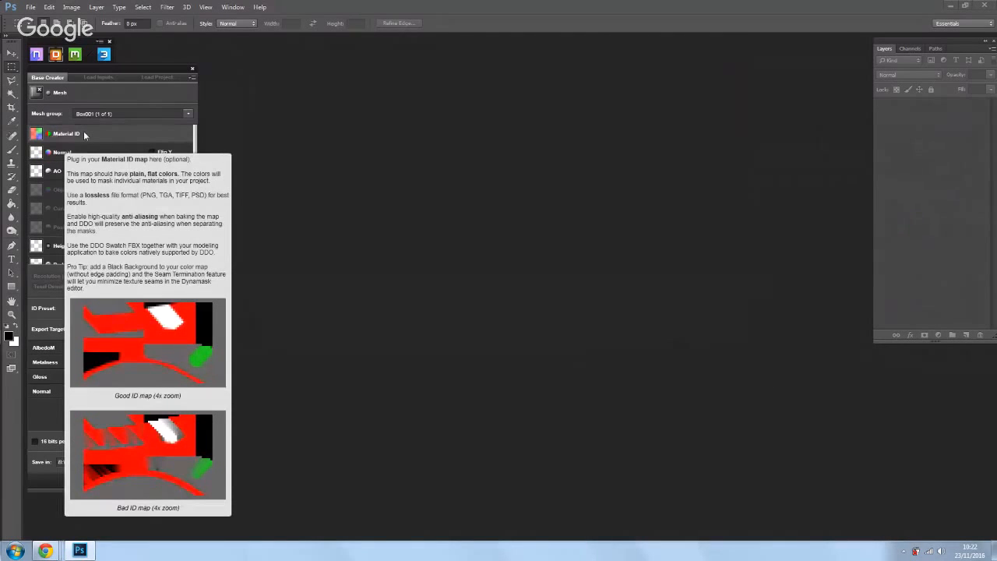
Step: Load UsbStickDiffuseMap.tga from the USB_Stick folder as the Material ID map in the Base Creator
click(59, 136)
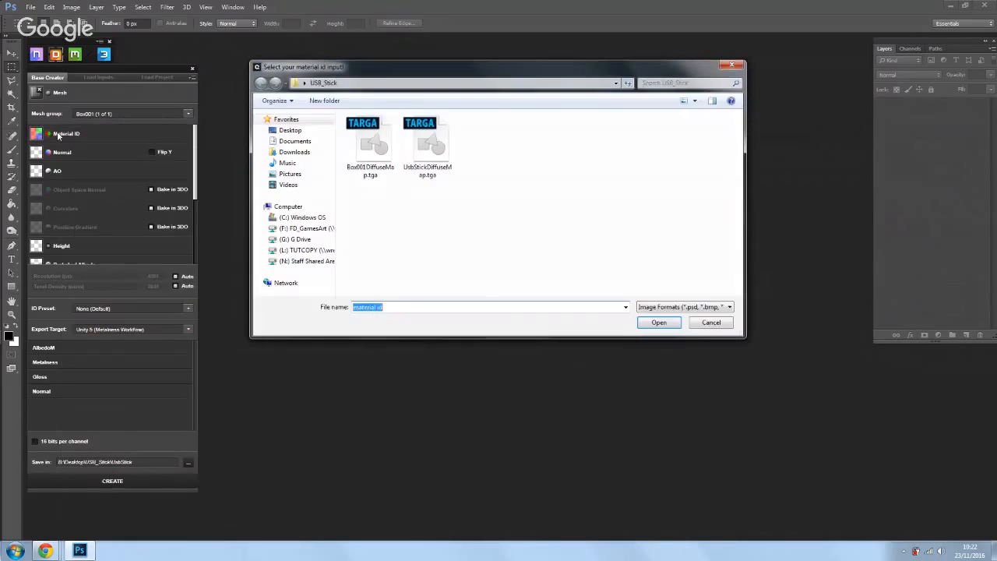
click(427, 147)
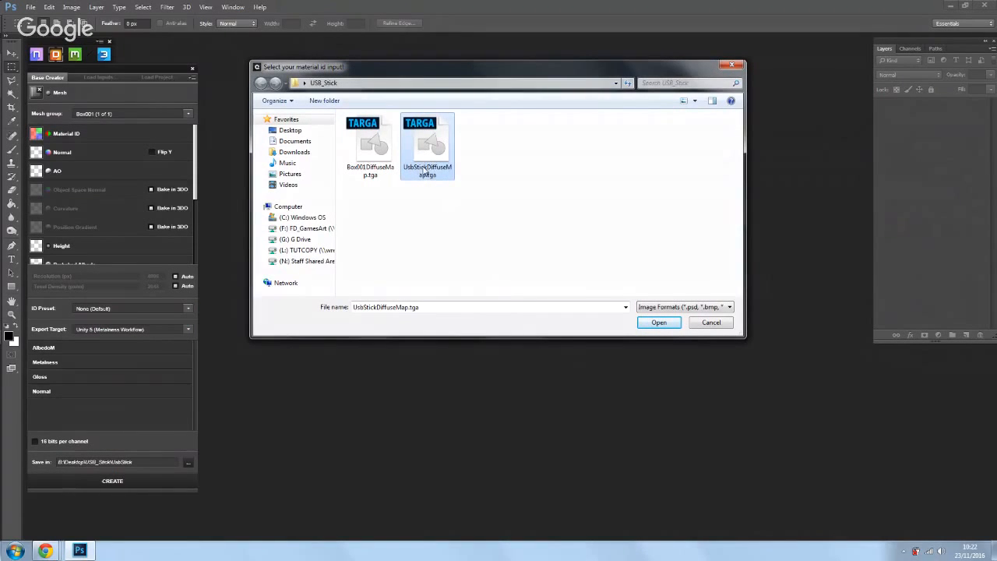
click(659, 323)
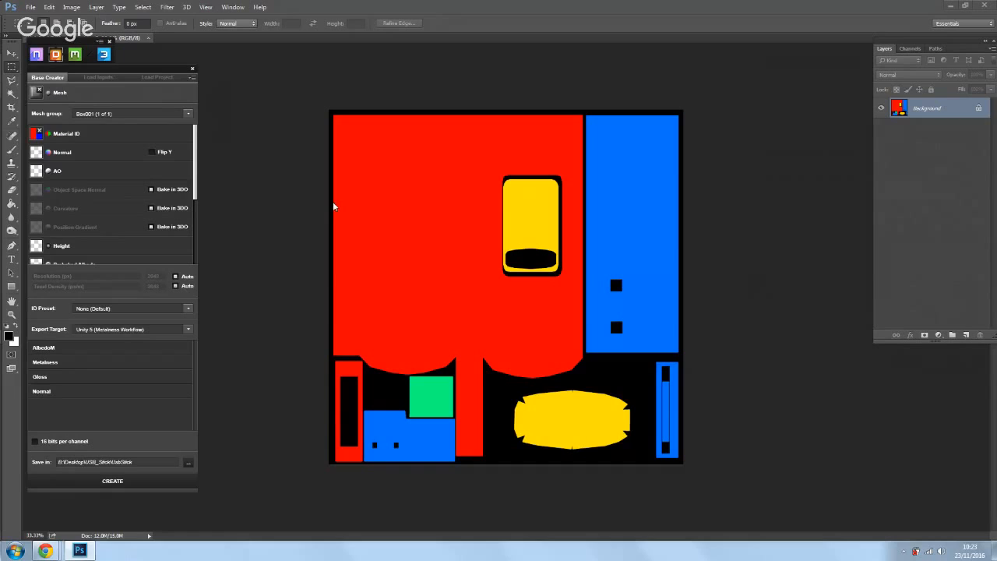
mouse_move(68, 172)
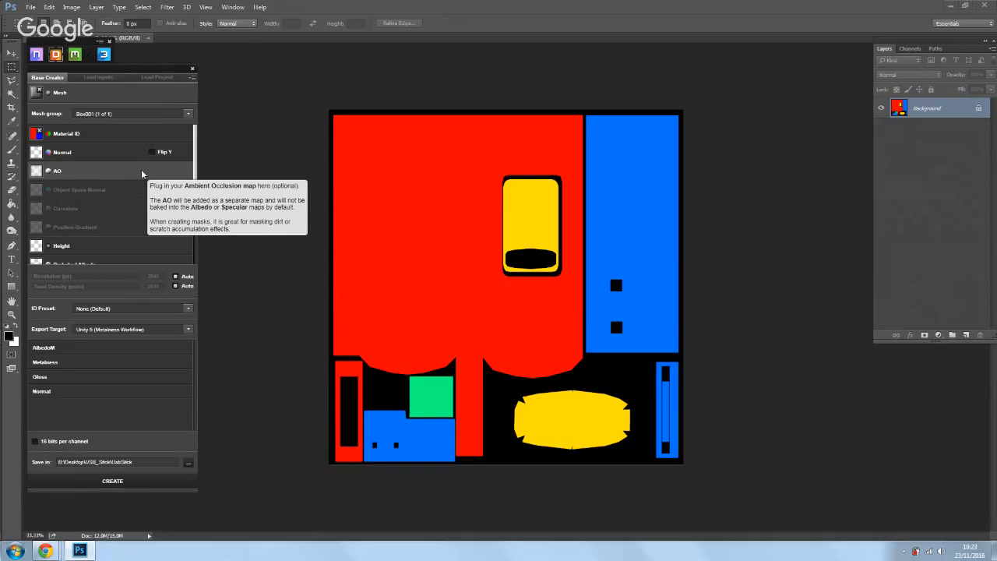
click(176, 277)
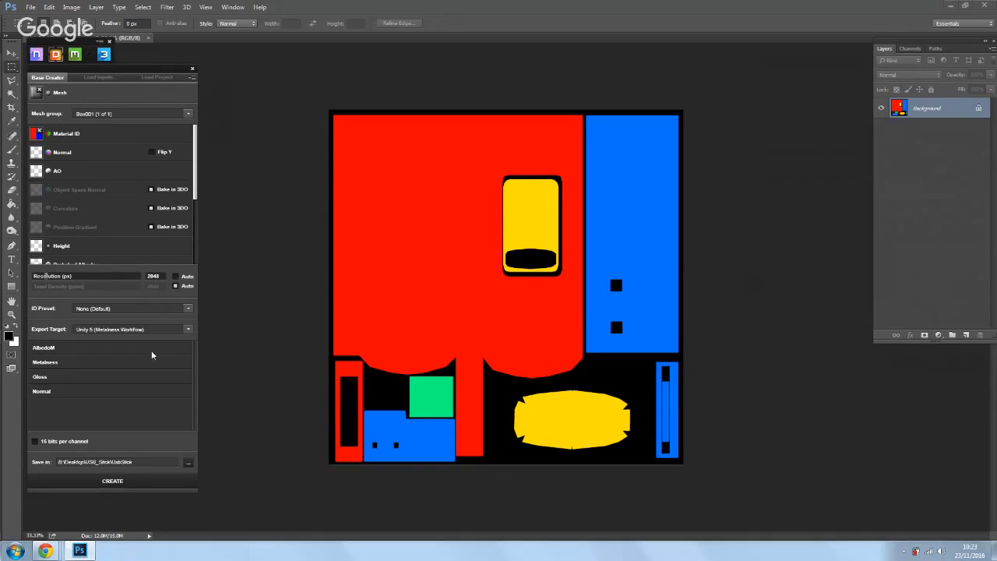
double_click(154, 277)
click(175, 275)
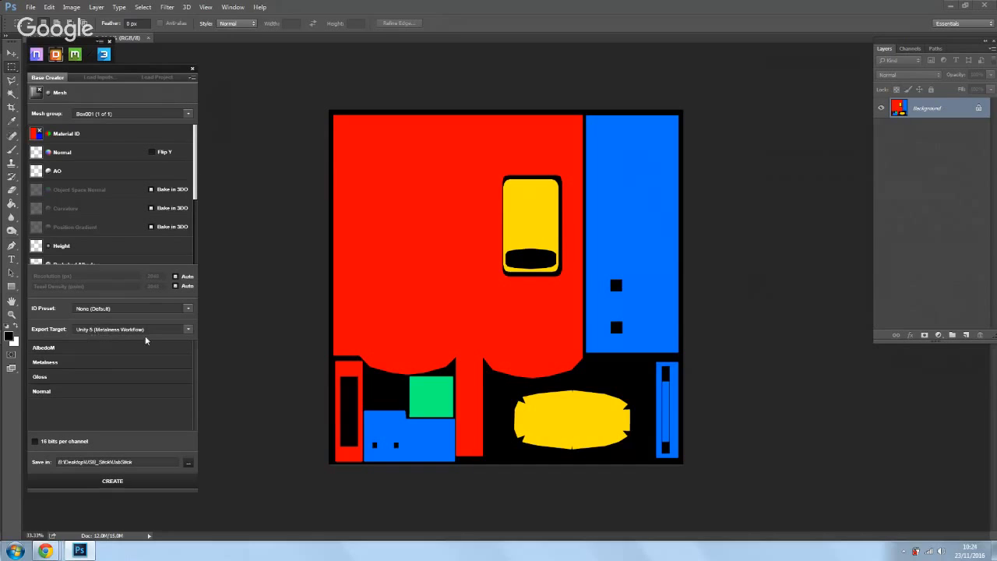
Step: Choose Unity 5 (Metalness Workflow) as the export target, create the DDO project and dismiss the completion message
click(189, 330)
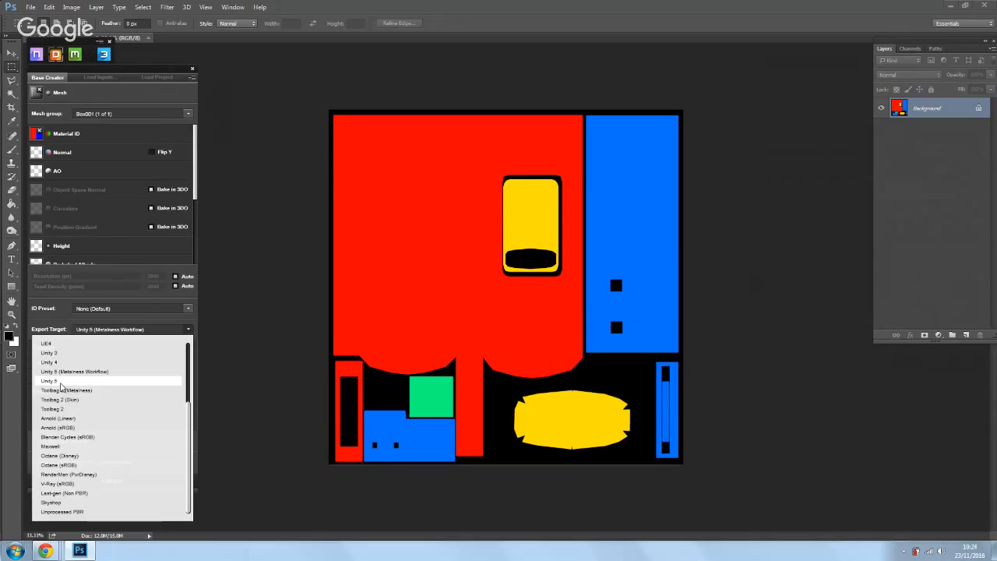
click(75, 376)
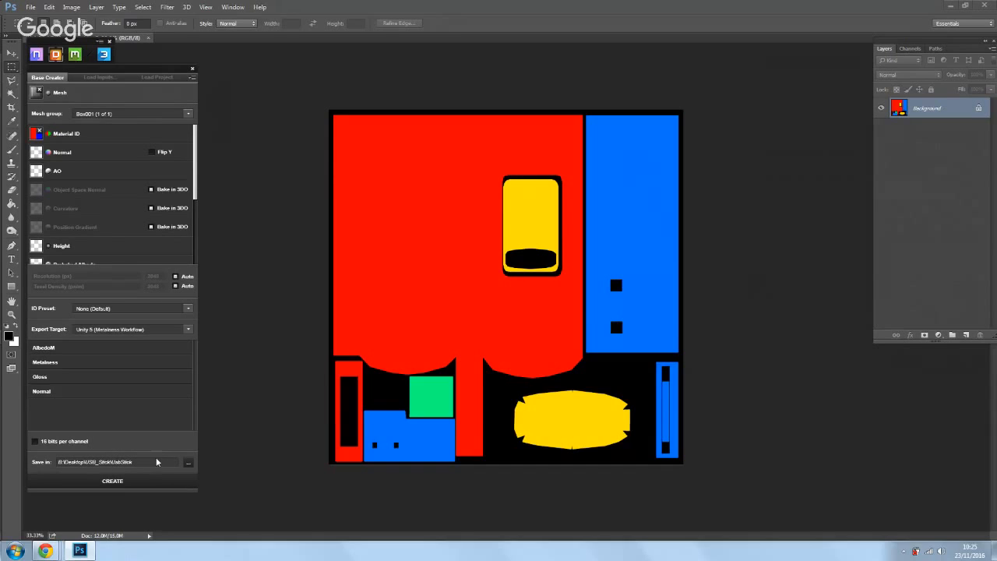
click(122, 481)
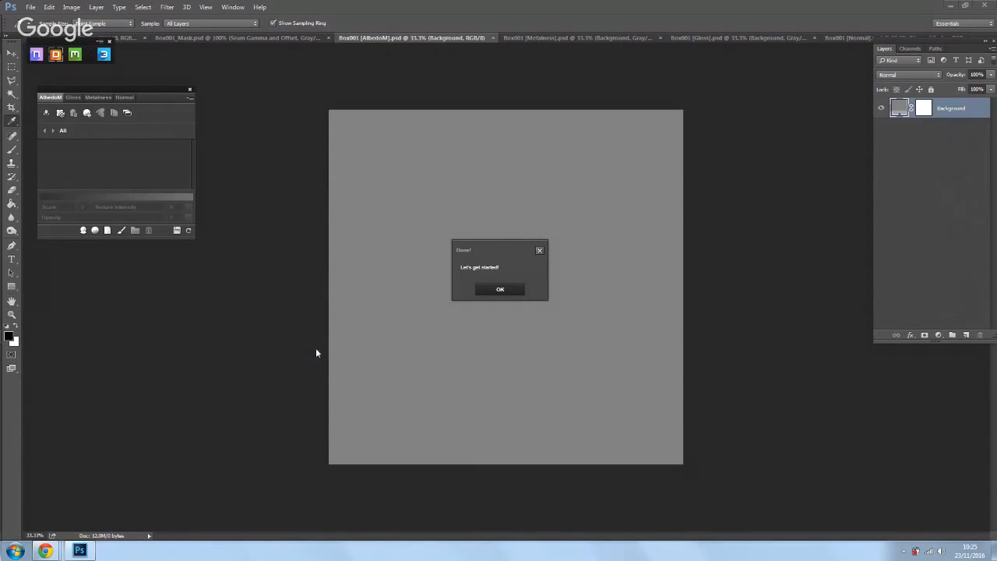
click(510, 290)
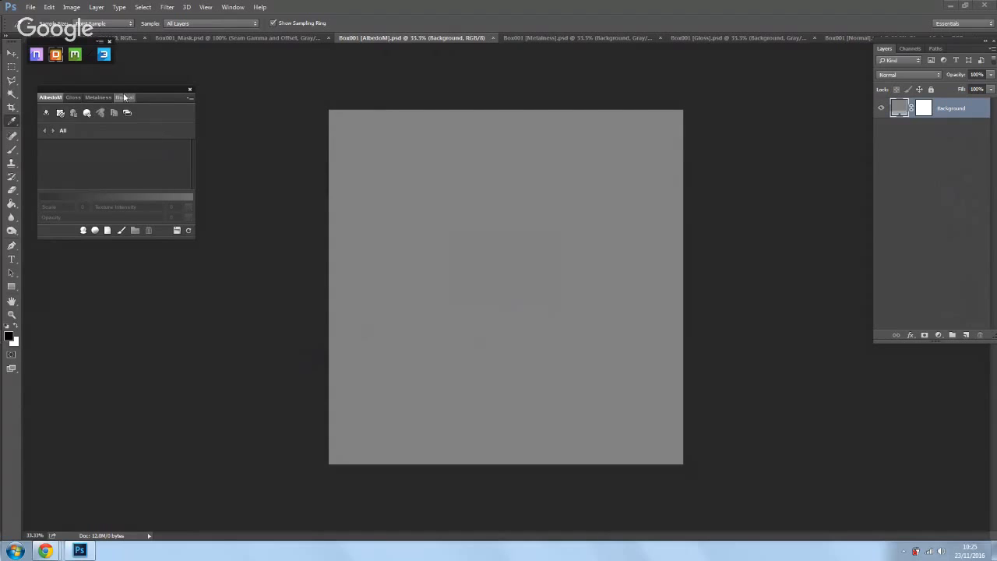
Step: Open the 3DO preview of the USB stick, turn the model to show its top and connector, and reposition the preview window
click(104, 56)
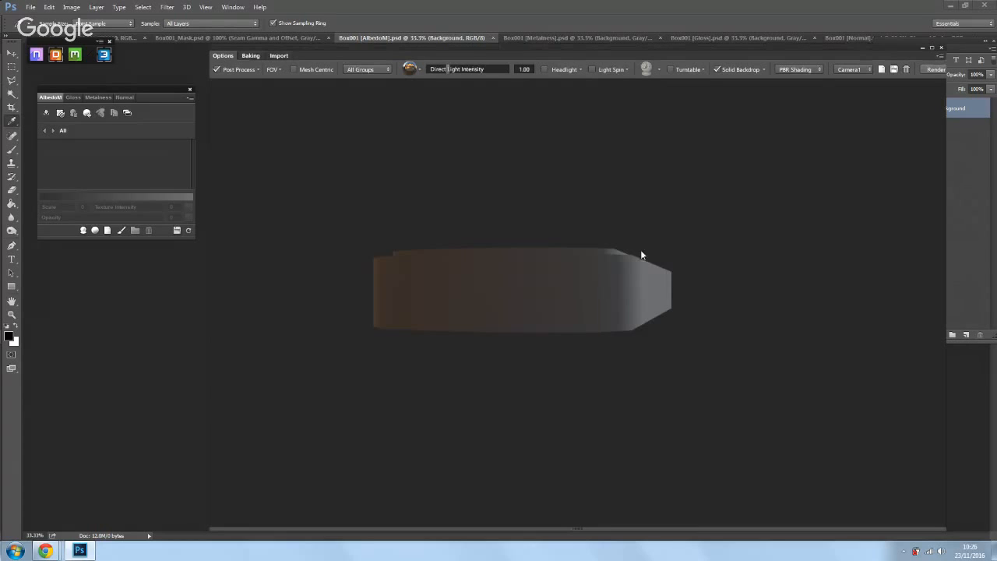
drag(539, 296, 768, 349)
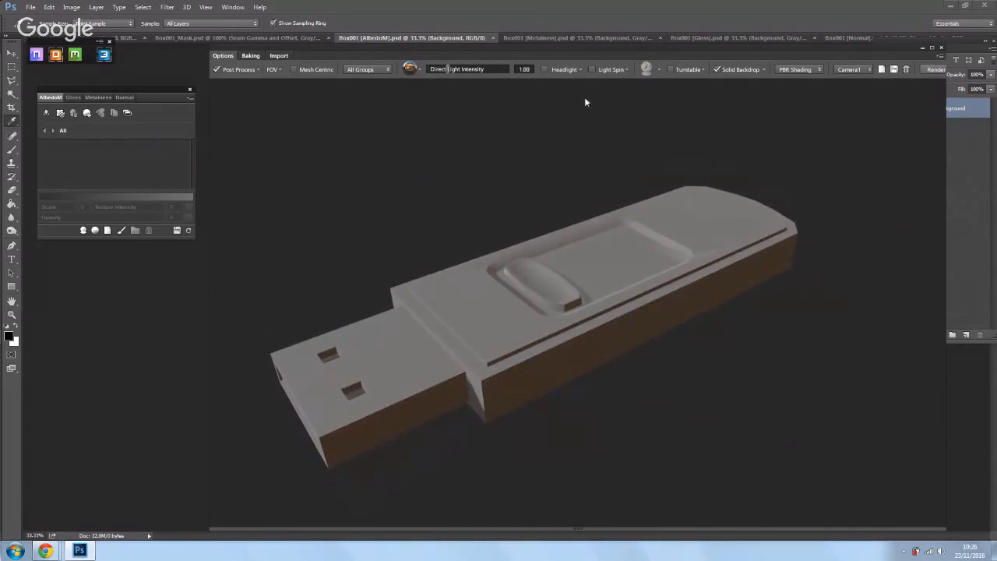
drag(595, 48, 637, 39)
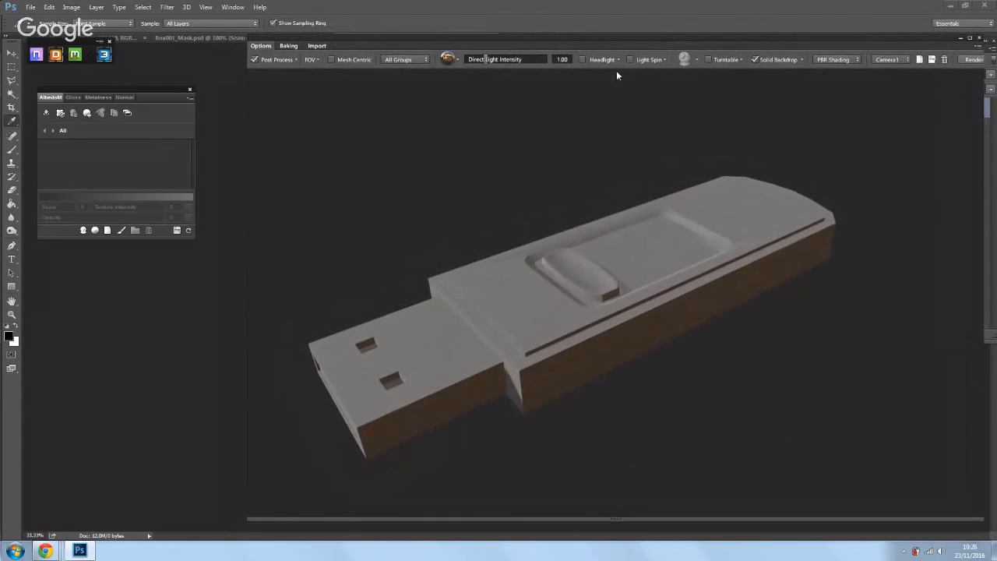
Step: Select the USB stick mesh in the 3DO preview and check its material-ID colours
click(621, 322)
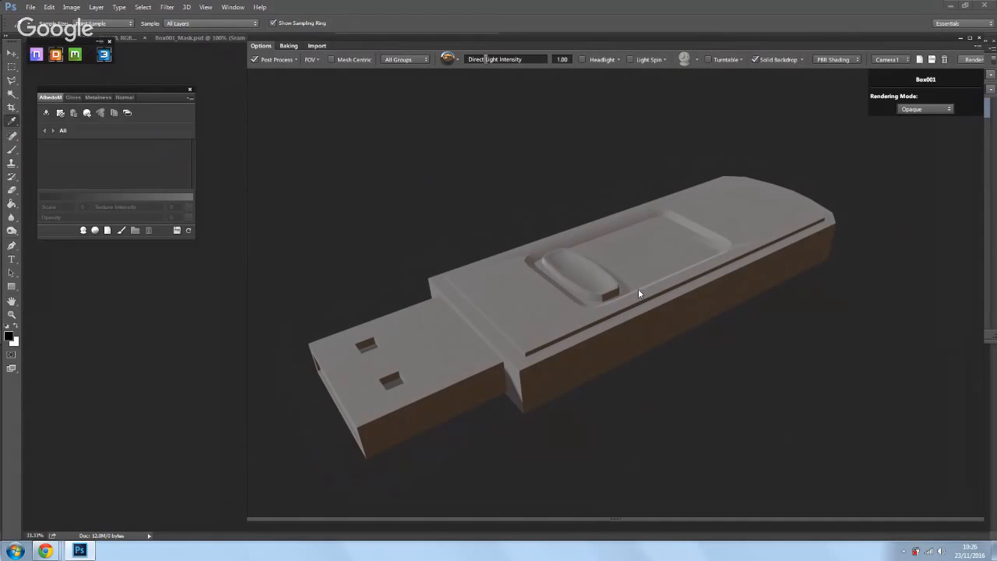
key(c)
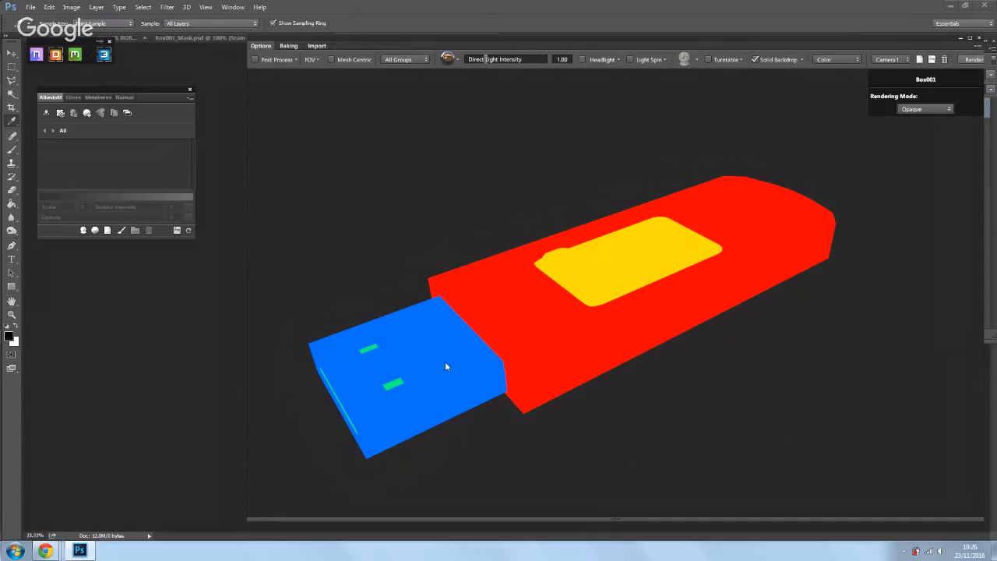
key(c)
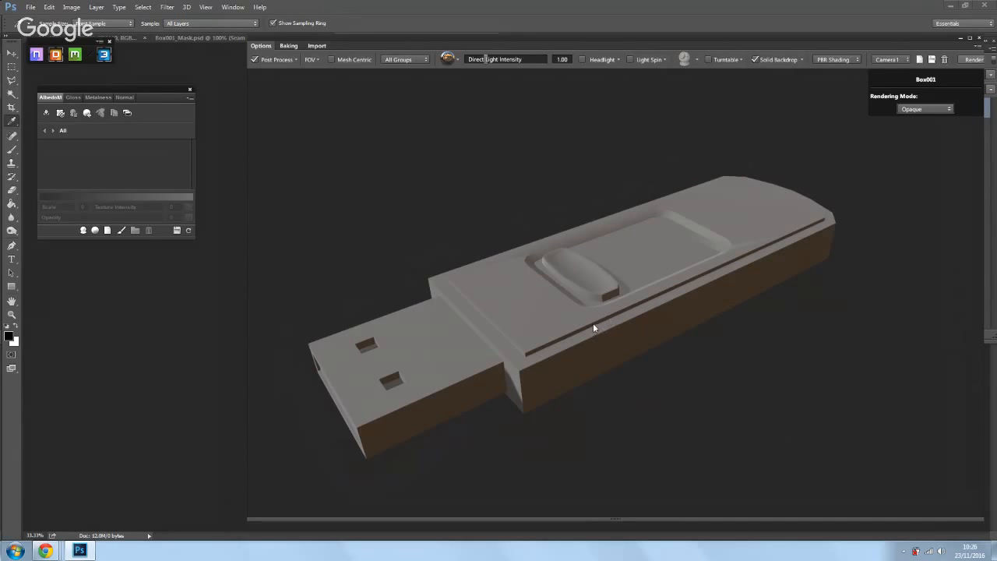
Step: Enable Mesh Centric viewing in the 3DO preview and move the preview window clear of the layer panel
drag(609, 302, 608, 271)
scroll(608, 271, up, 3)
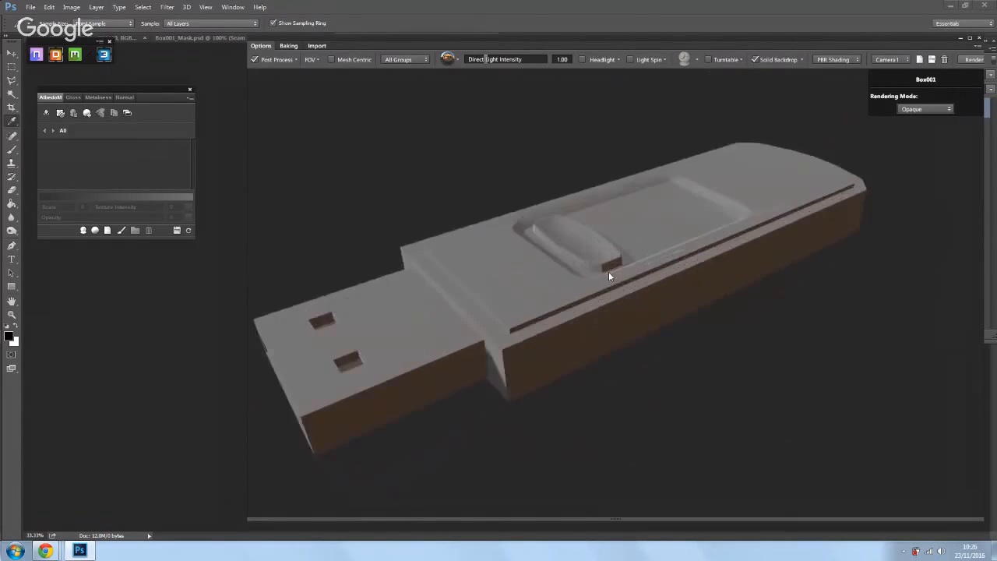
scroll(608, 273, down, 2)
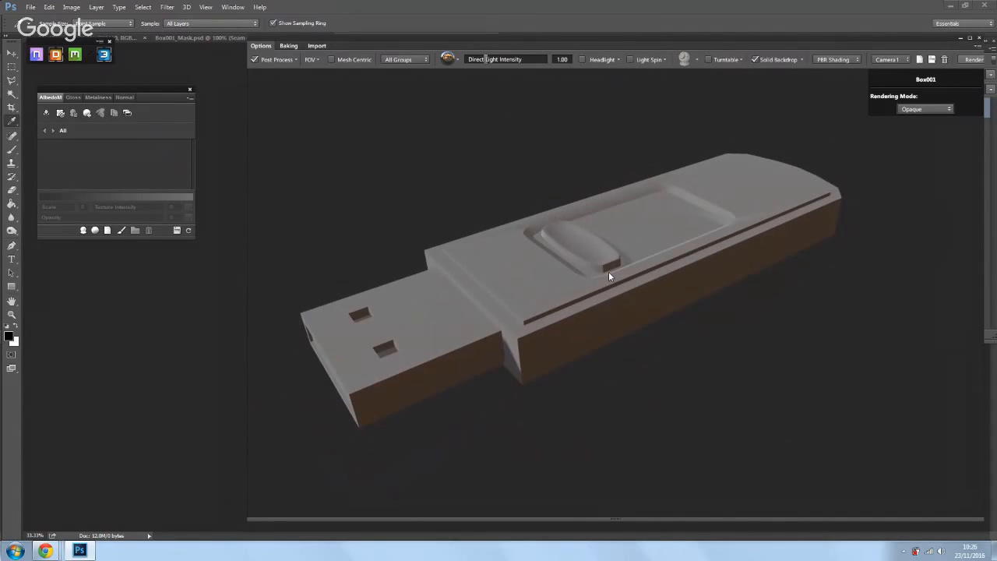
mouse_move(608, 271)
mouse_down()
mouse_move(596, 282)
mouse_move(772, 247)
mouse_move(697, 192)
mouse_move(580, 262)
mouse_move(646, 306)
mouse_move(697, 197)
mouse_move(597, 209)
mouse_move(601, 250)
mouse_move(617, 267)
mouse_up()
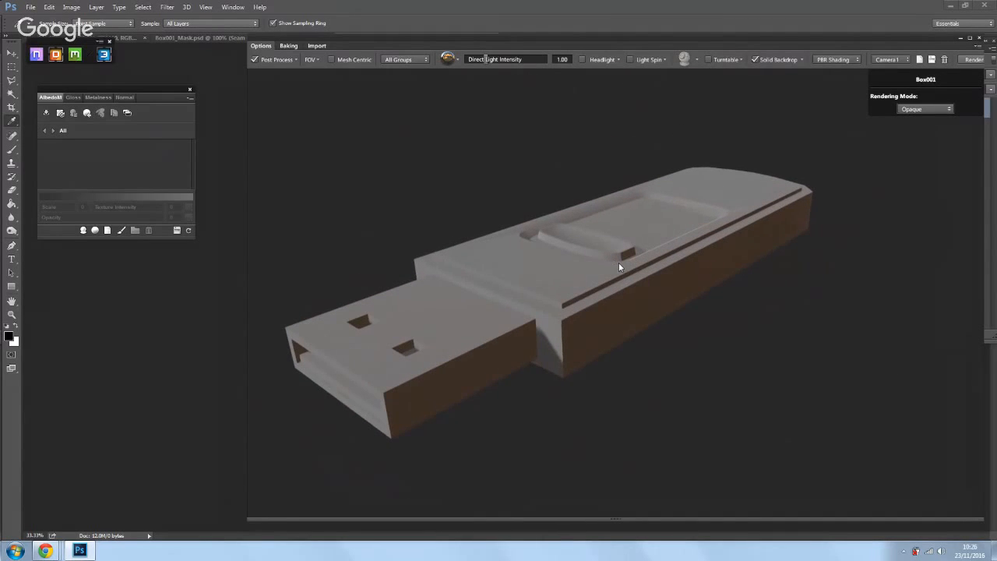
drag(616, 261, 661, 237)
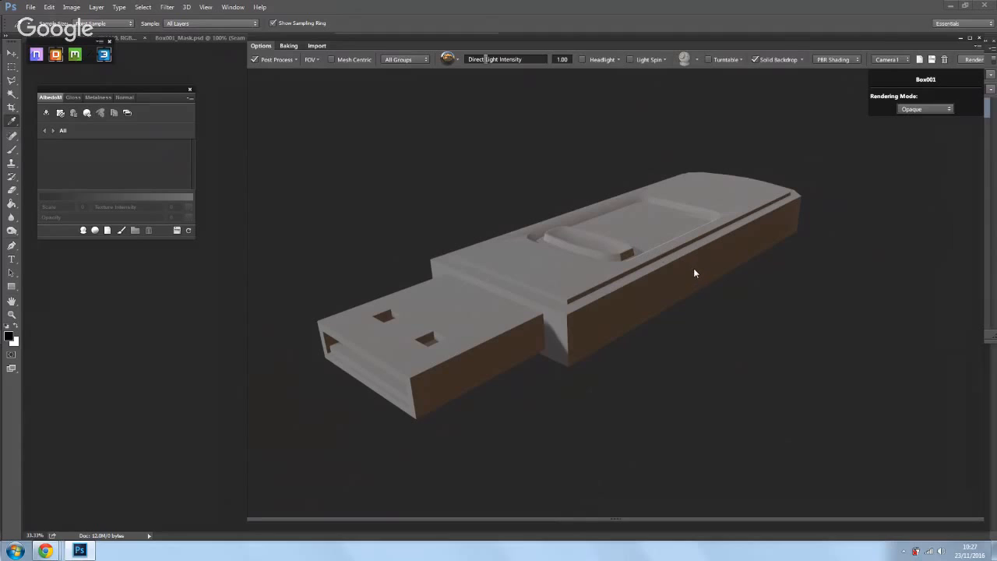
click(331, 59)
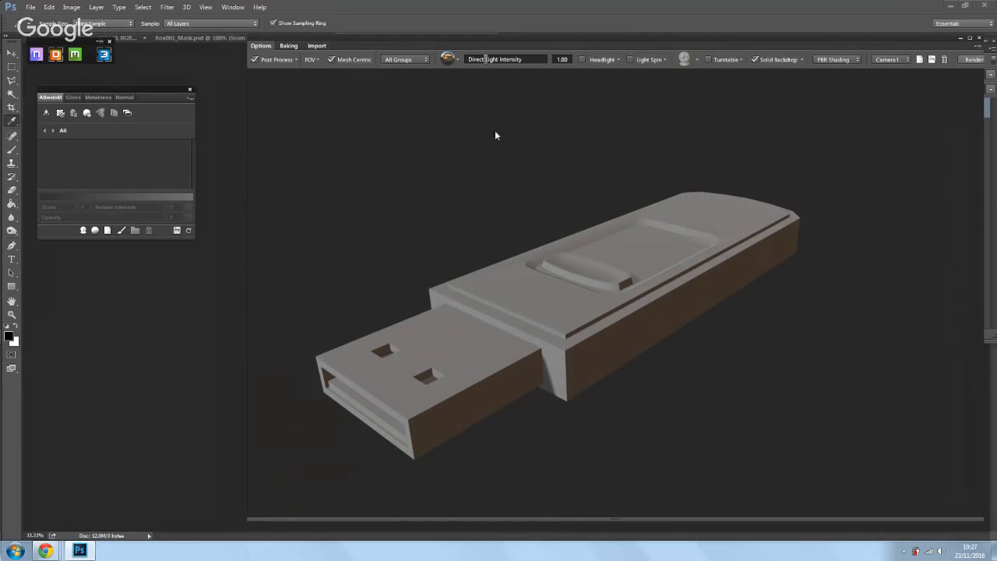
drag(597, 40, 612, 25)
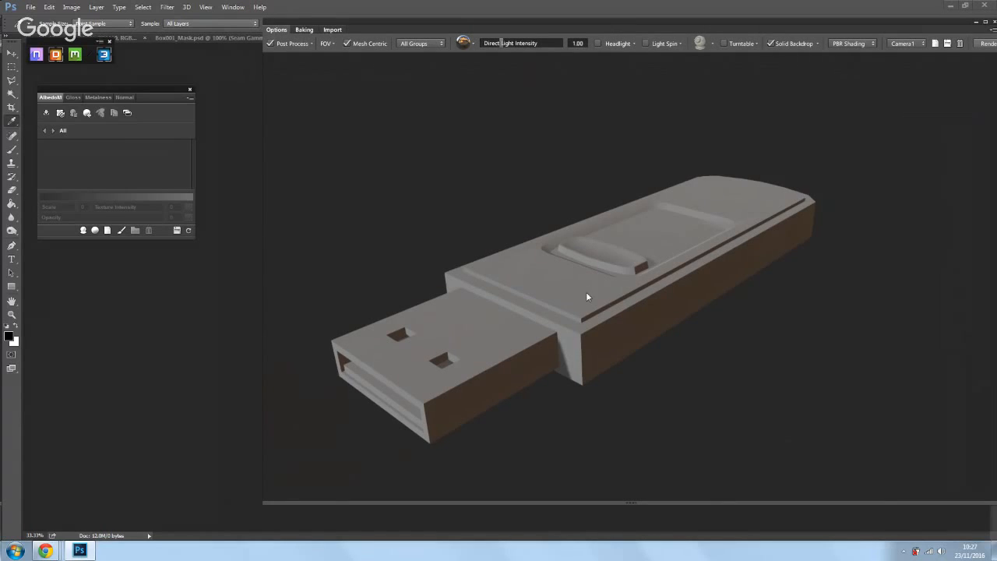
Step: Pick the red casing's material ID on the USB stick model to open the material library, and reposition the library window
key(c)
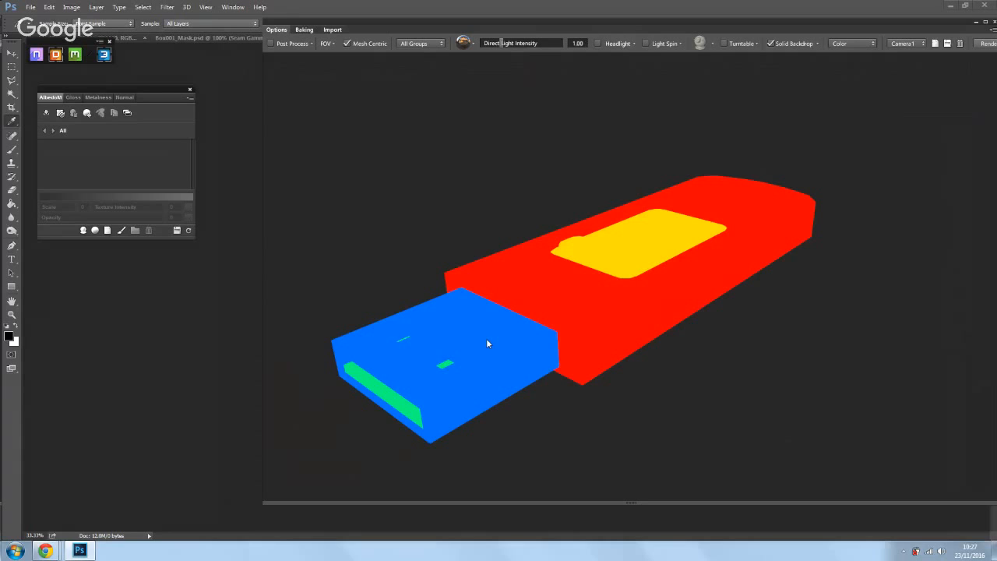
click(592, 310)
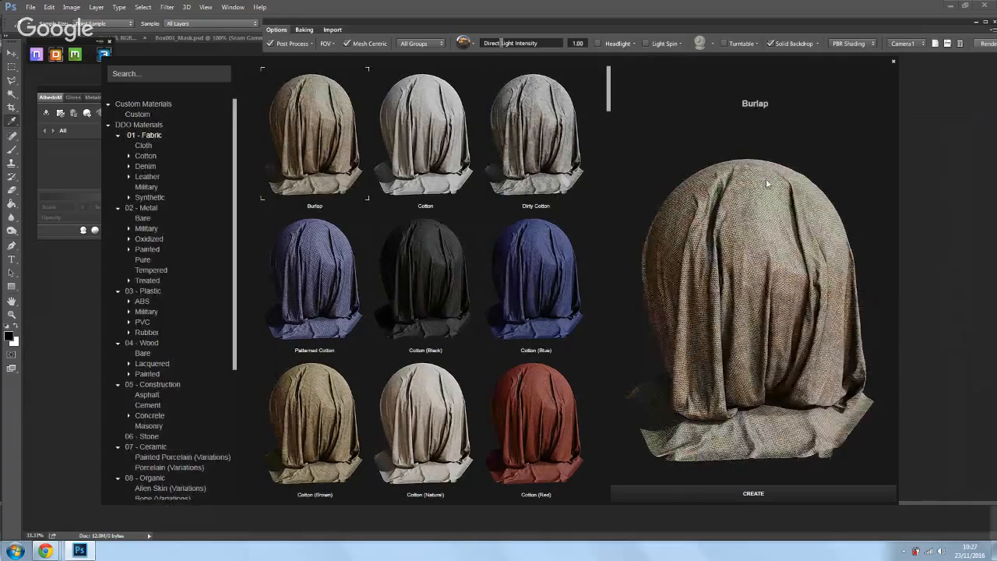
drag(239, 59, 267, 36)
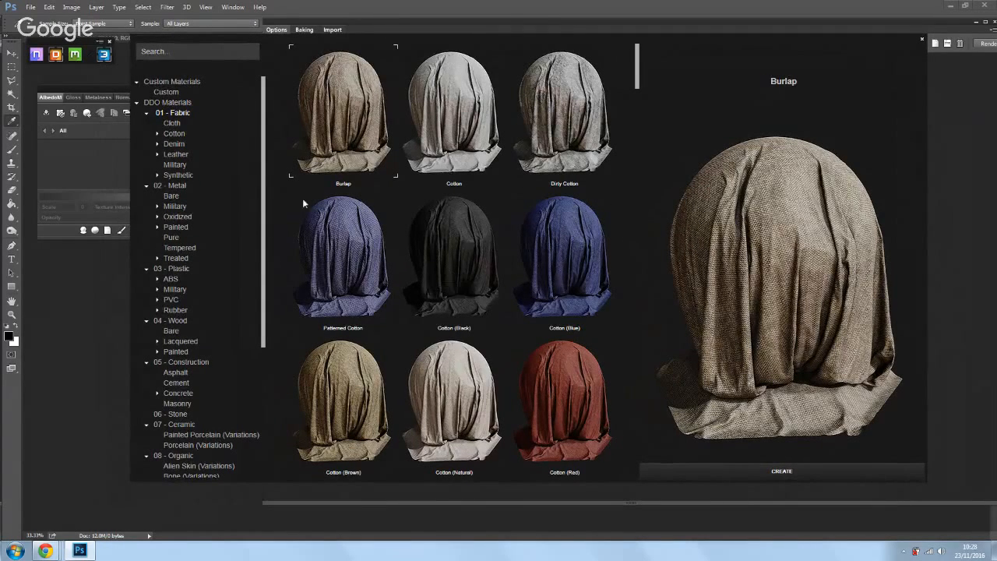
Step: Browse the DDO material categories, expand Military under plastics, and show the 03 - Plastic materials
scroll(246, 334, down, 5)
scroll(246, 311, up, 6)
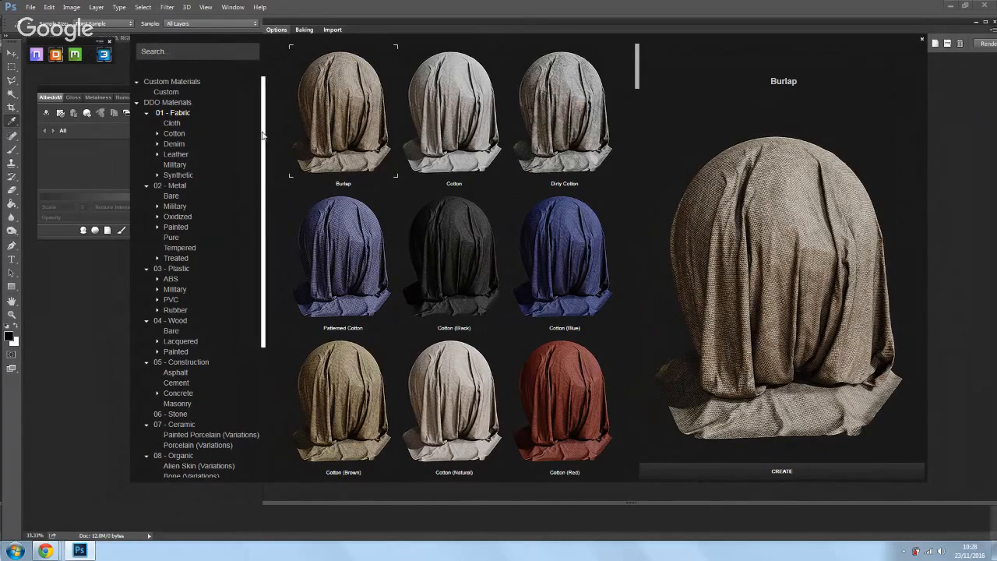
scroll(234, 234, down, 4)
scroll(262, 154, up, 3)
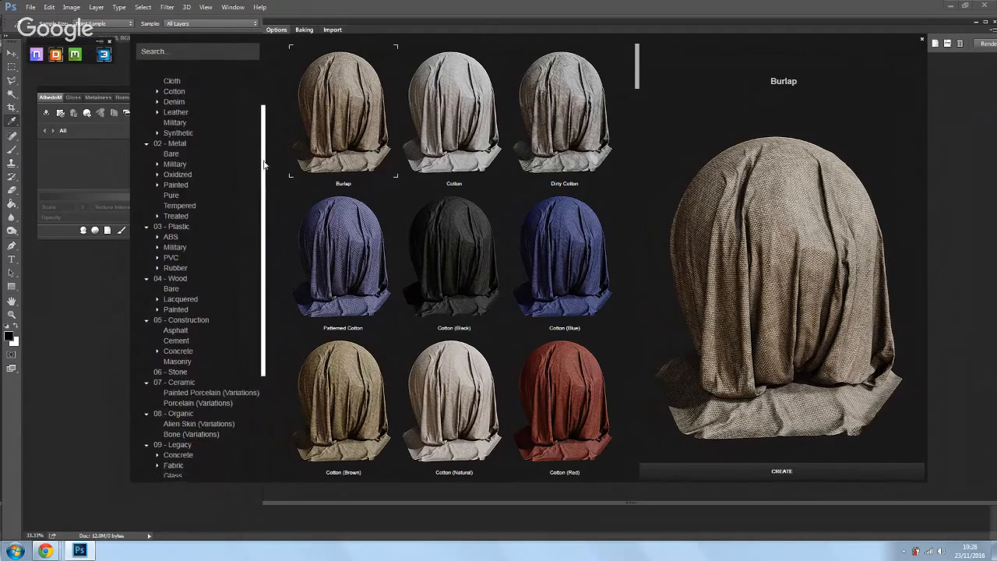
click(157, 253)
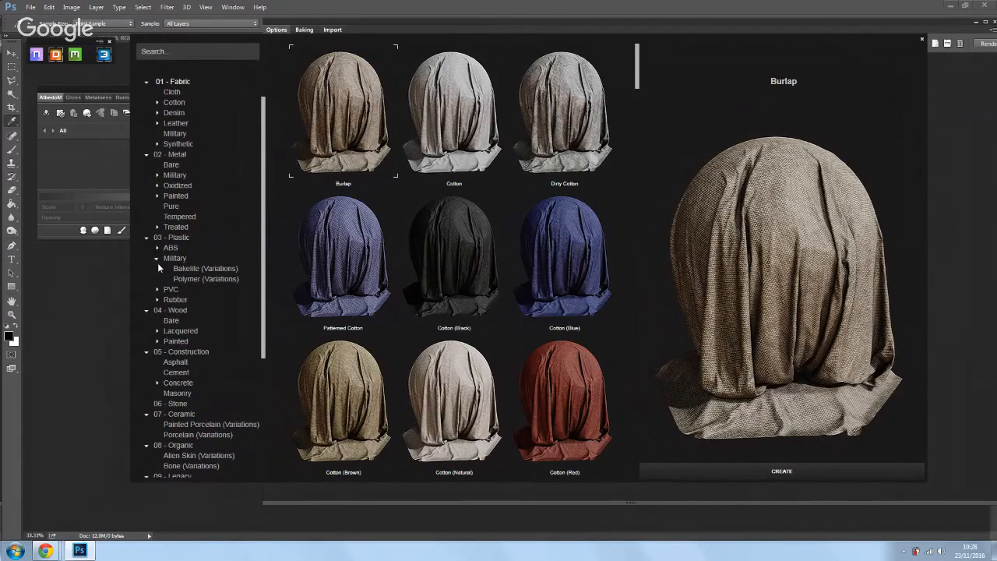
scroll(261, 171, up, 2)
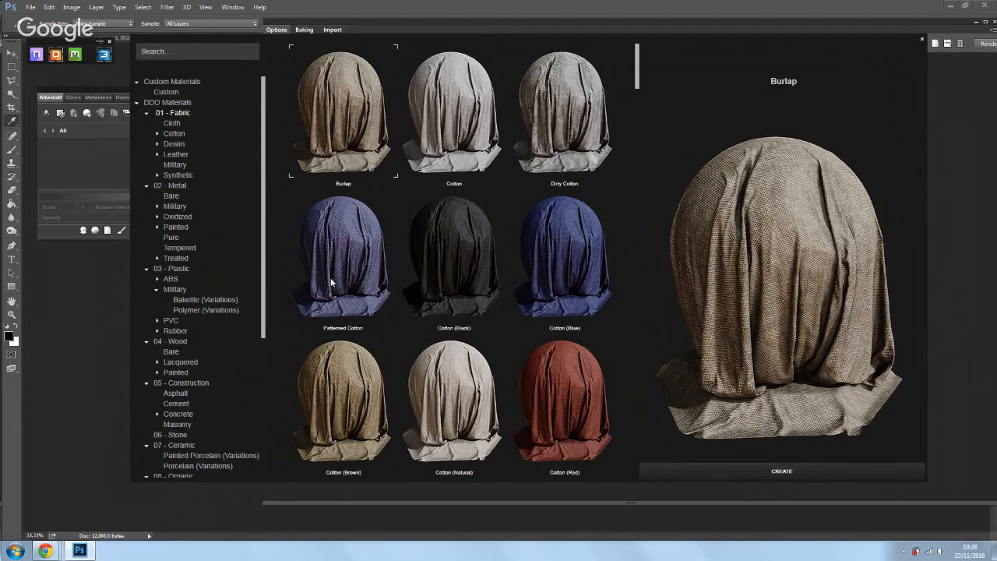
click(185, 270)
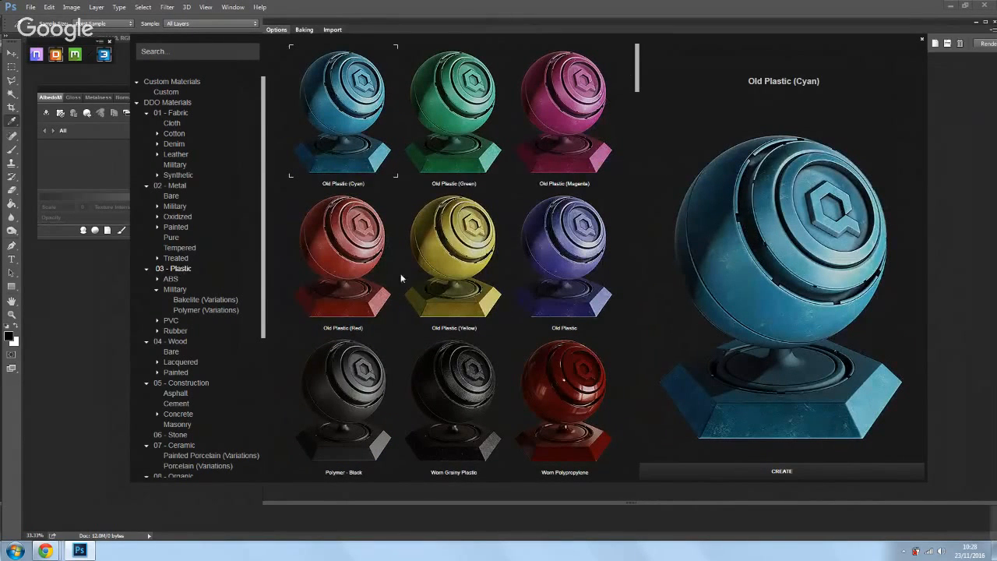
Step: Create the Bakelite material on the red-ID casing and inspect it on the USB stick model
drag(639, 94, 608, 254)
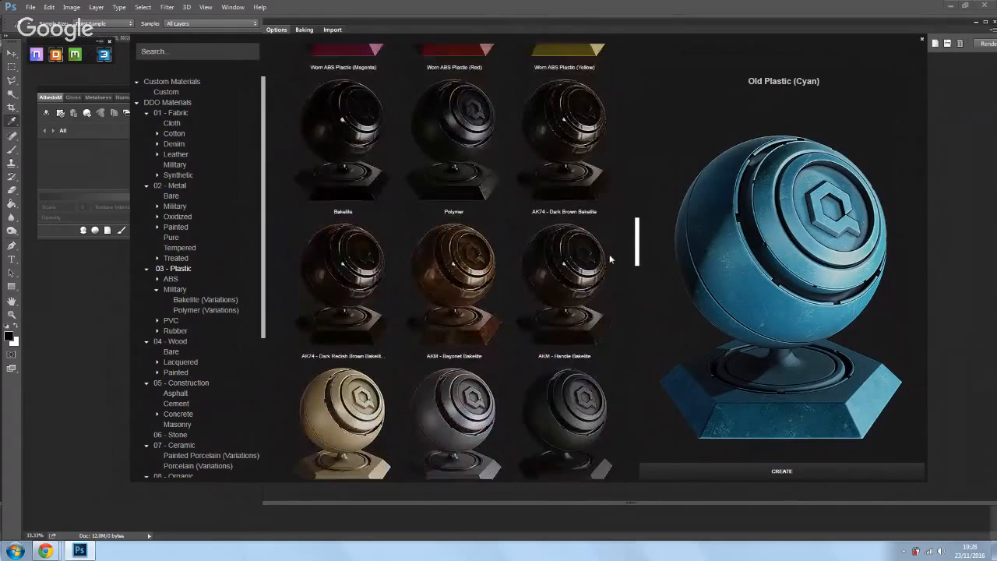
scroll(610, 253, up, 1)
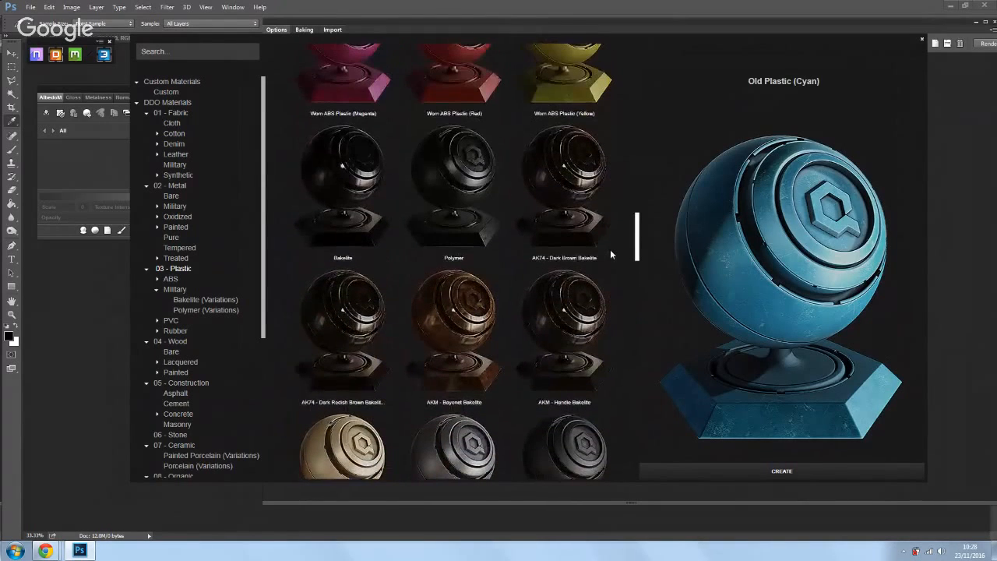
scroll(610, 249, up, 1)
click(376, 236)
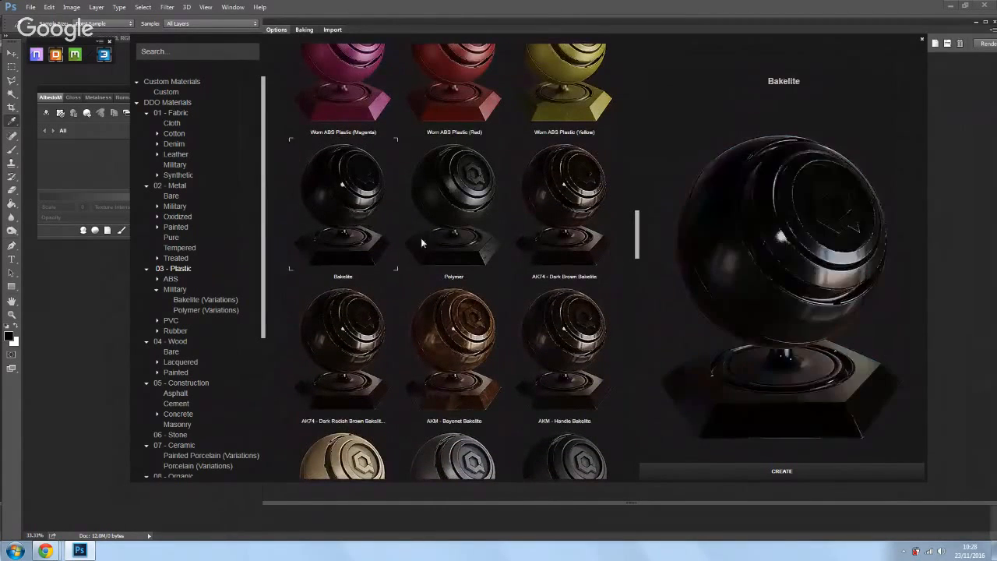
click(781, 470)
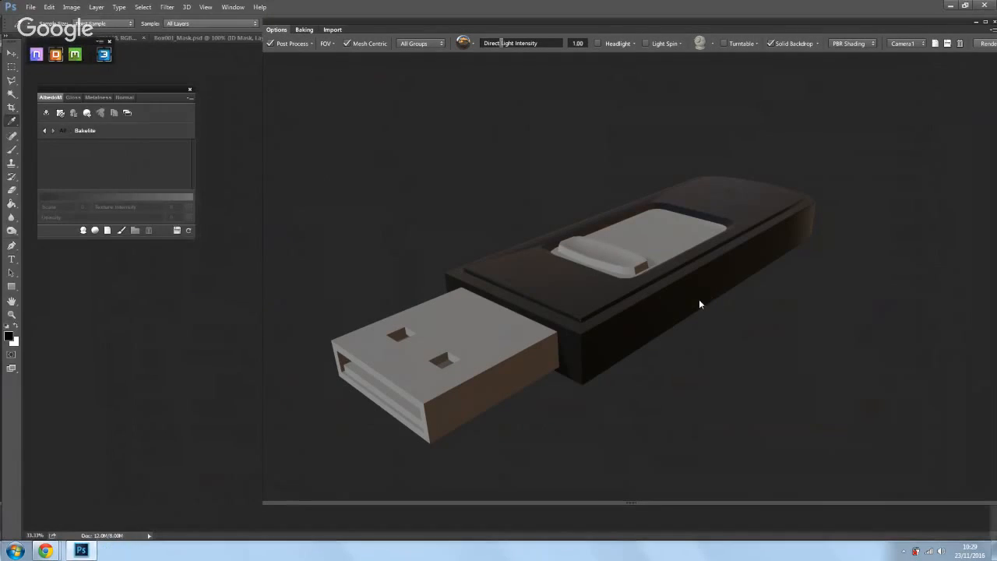
mouse_move(677, 317)
mouse_down()
mouse_move(663, 364)
mouse_move(619, 345)
mouse_move(667, 342)
mouse_move(664, 311)
mouse_up()
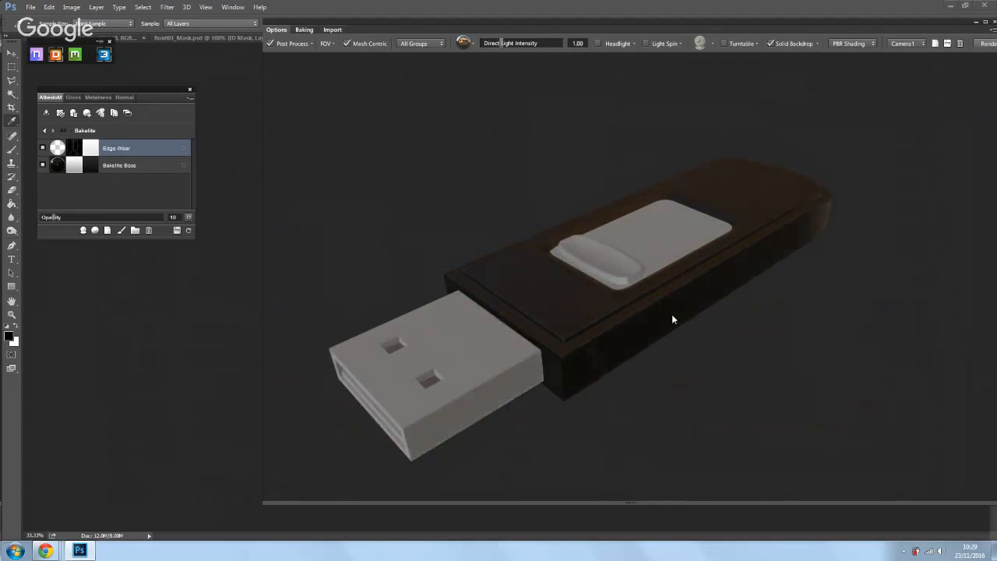
Step: Inspect the Bakelite casing, then rearrange the 3DO preview window, Quixel toolbar and DDO layer panel so they do not overlap
drag(674, 315, 482, 328)
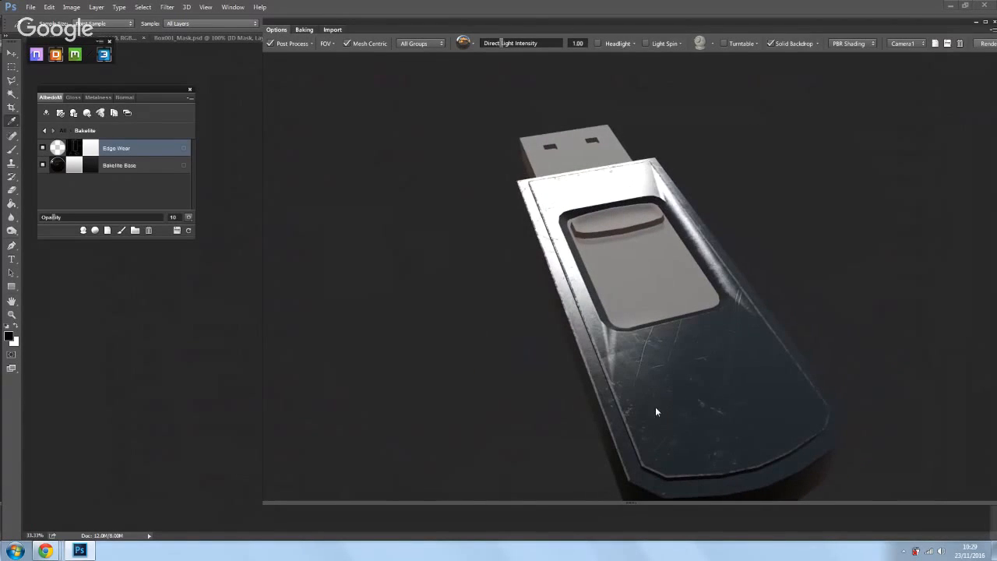
drag(657, 411, 777, 369)
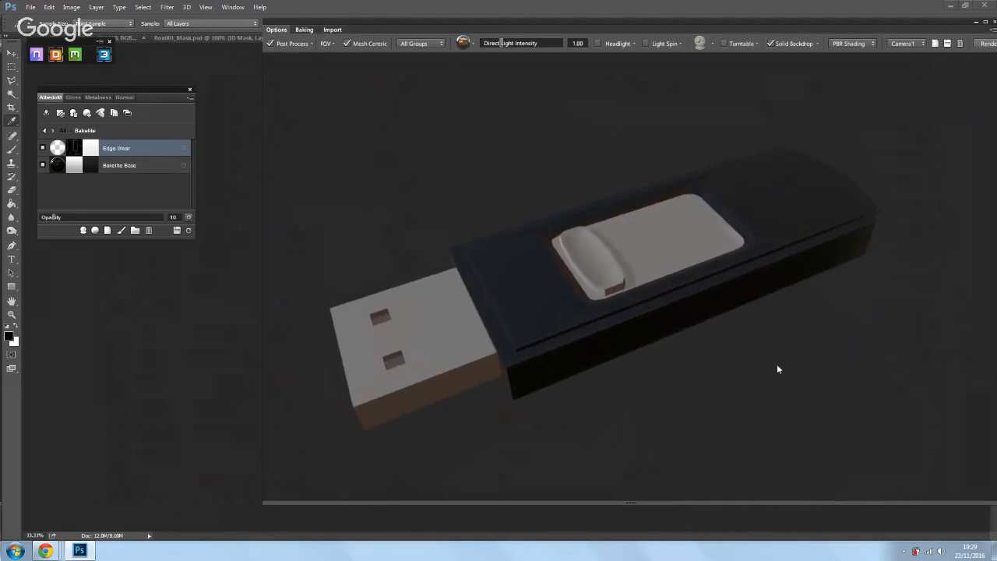
drag(764, 21, 572, 136)
drag(80, 38, 87, 54)
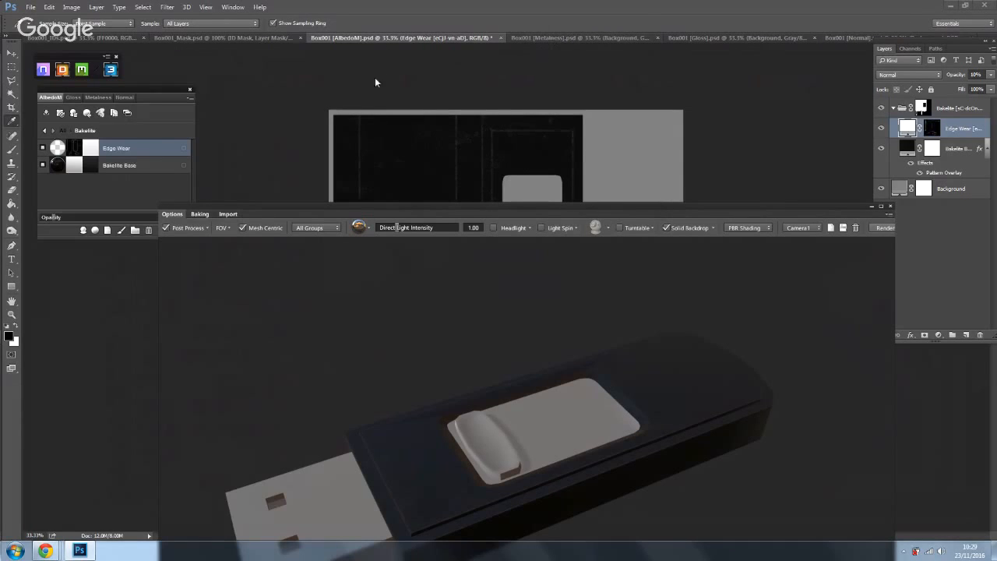
drag(501, 206, 419, 147)
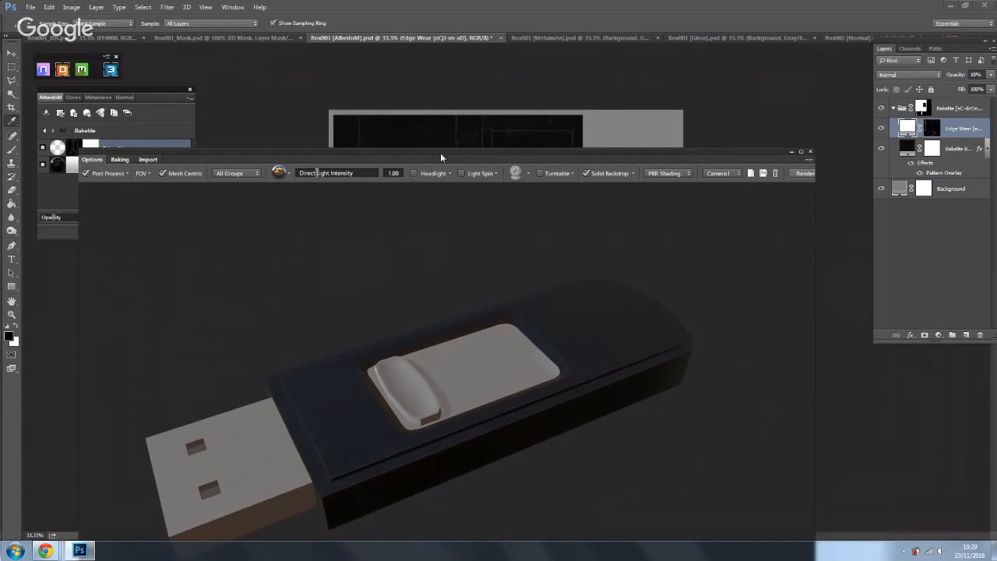
drag(440, 152, 607, 16)
drag(537, 173, 574, 181)
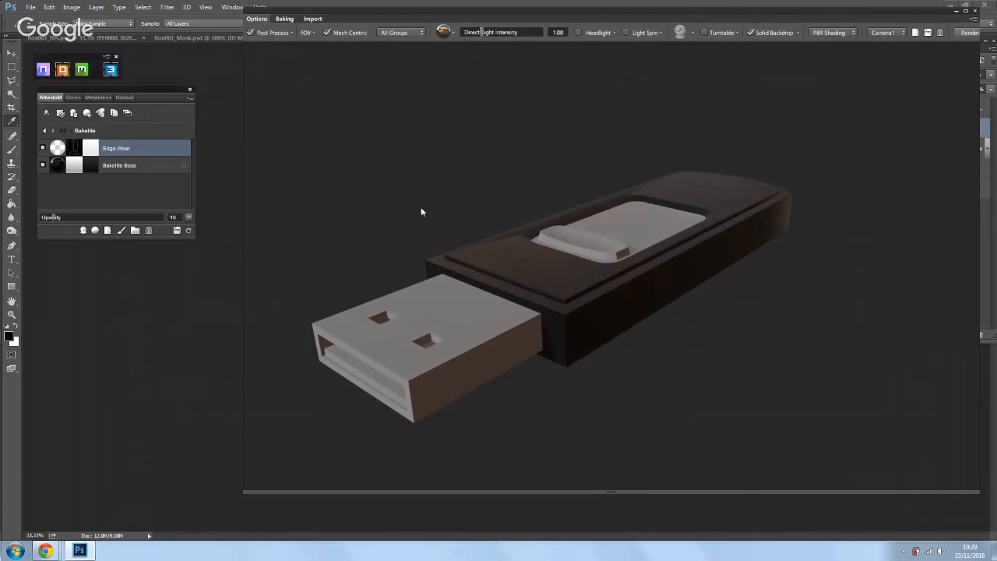
mouse_move(136, 92)
mouse_down()
mouse_move(152, 101)
mouse_move(142, 94)
mouse_up()
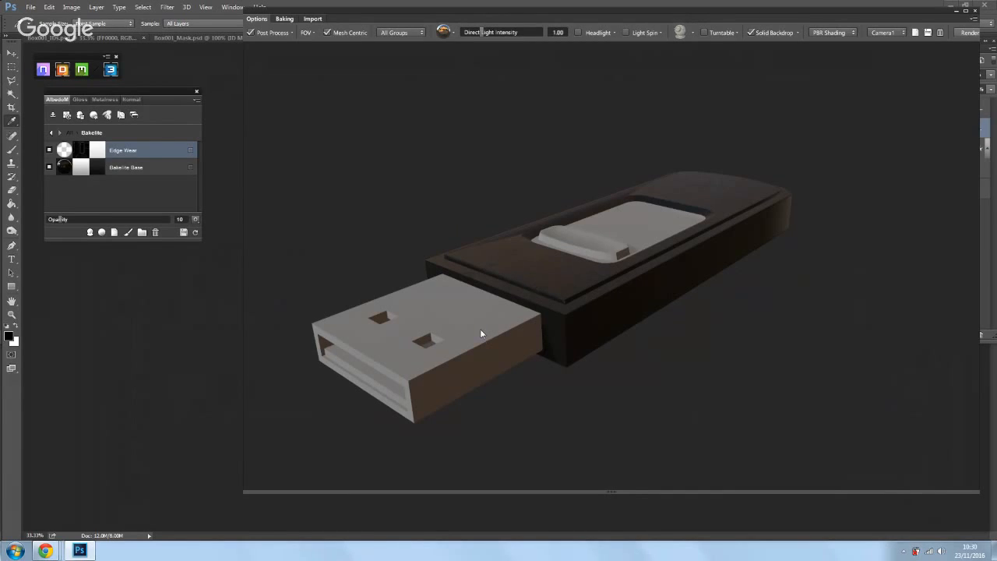
click(539, 289)
key(c)
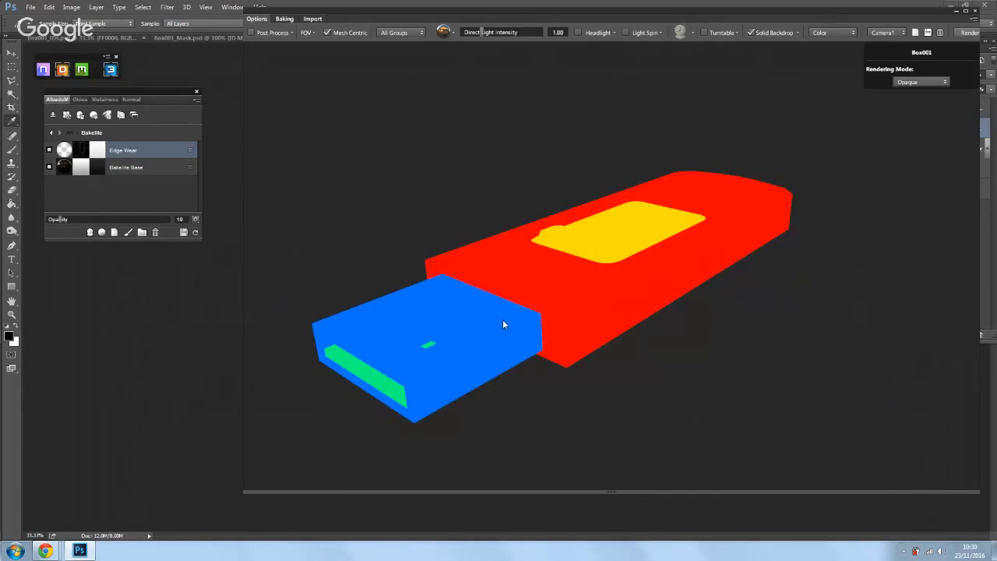
click(445, 330)
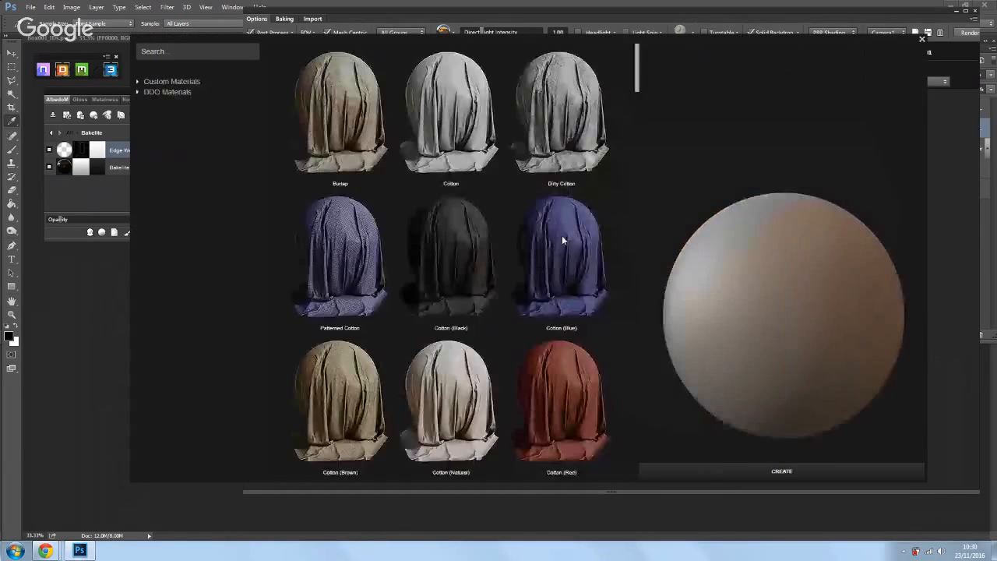
click(565, 244)
double_click(564, 238)
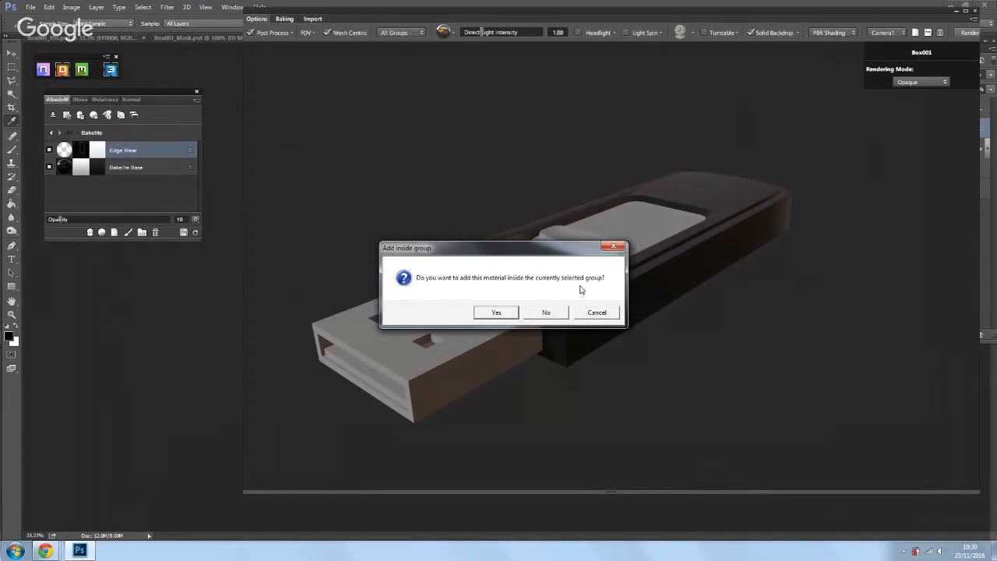
drag(533, 256, 548, 174)
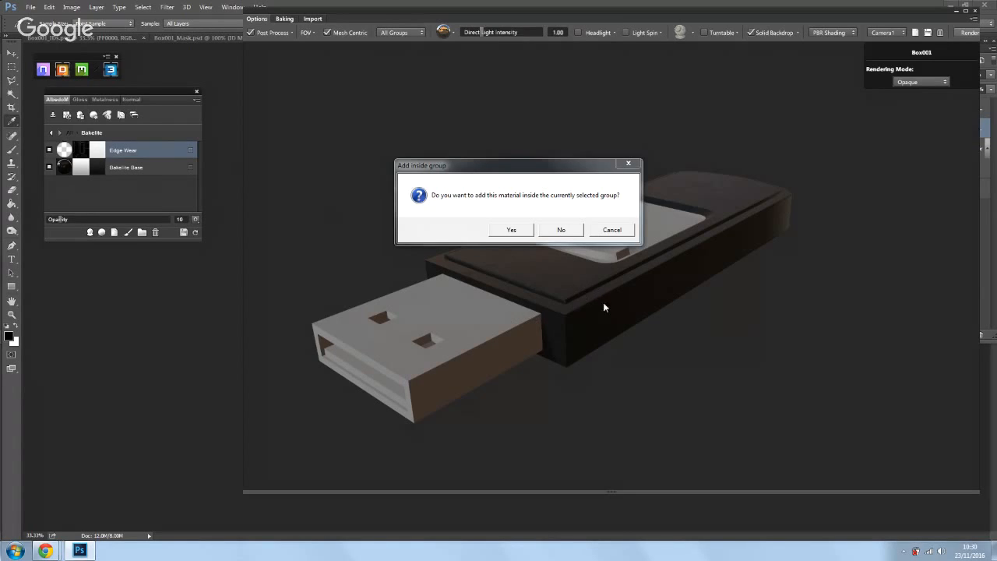
click(620, 231)
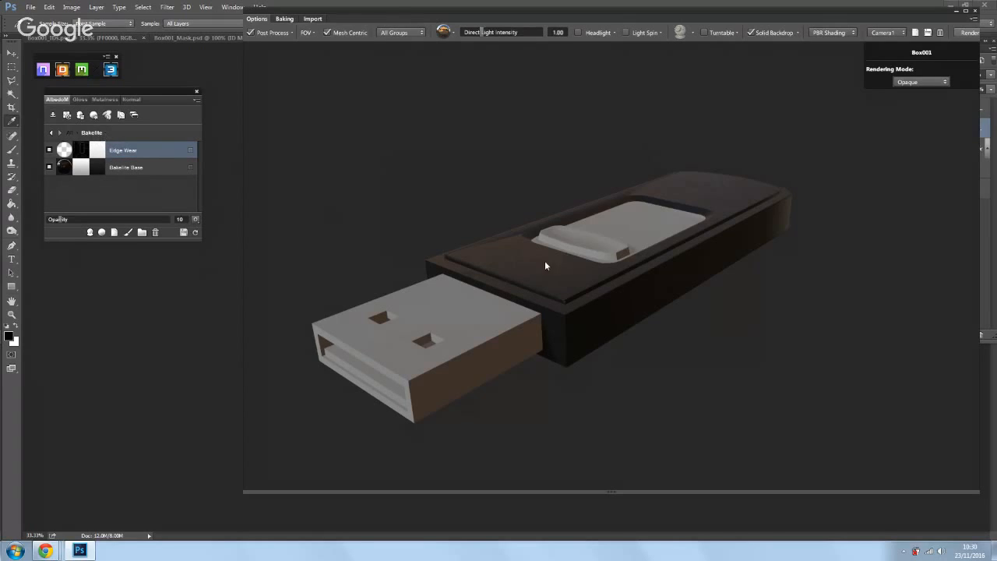
Step: Return to the top level of the DDO layer stack and pick the connector's blue material ID to open the material library
click(52, 133)
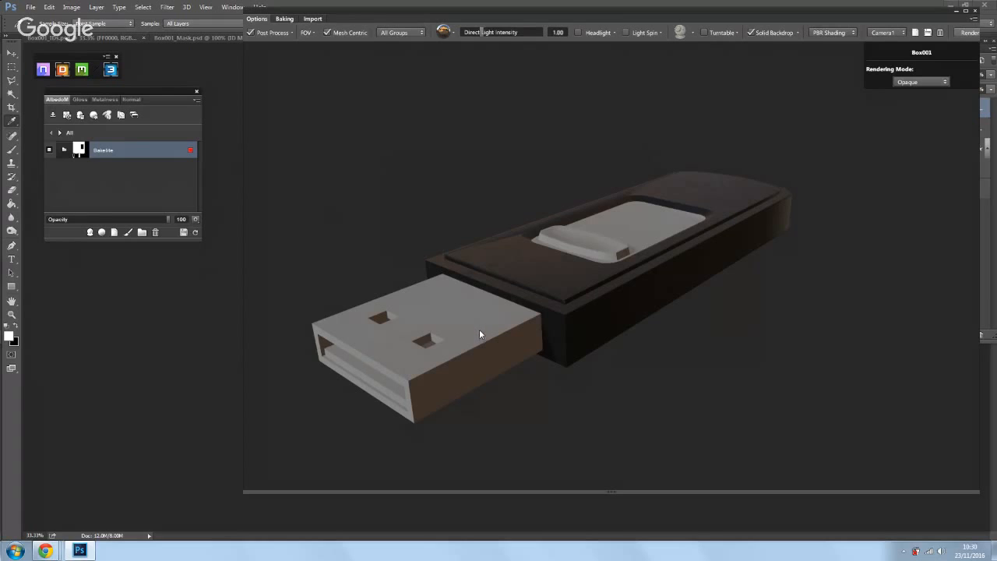
key(c)
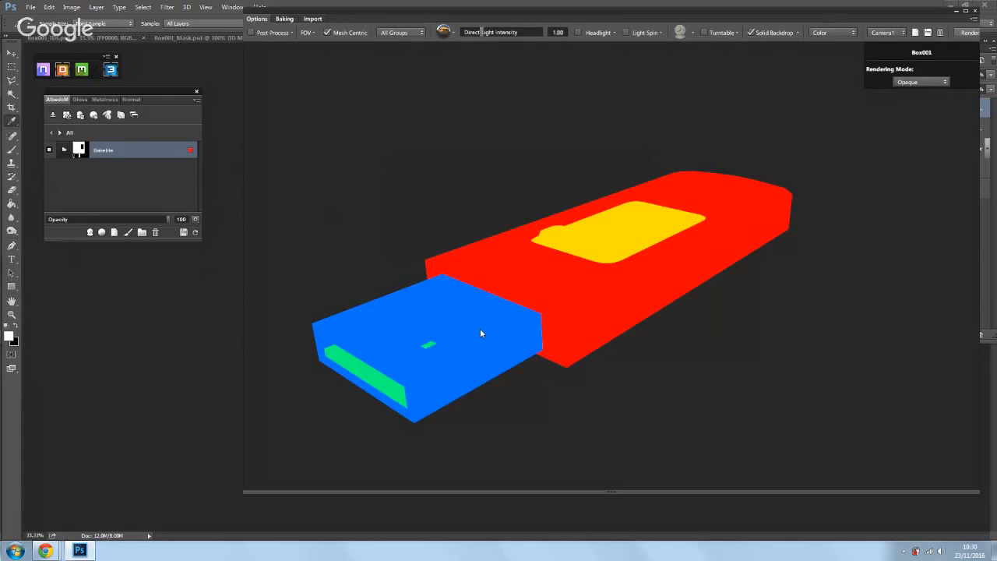
key(c)
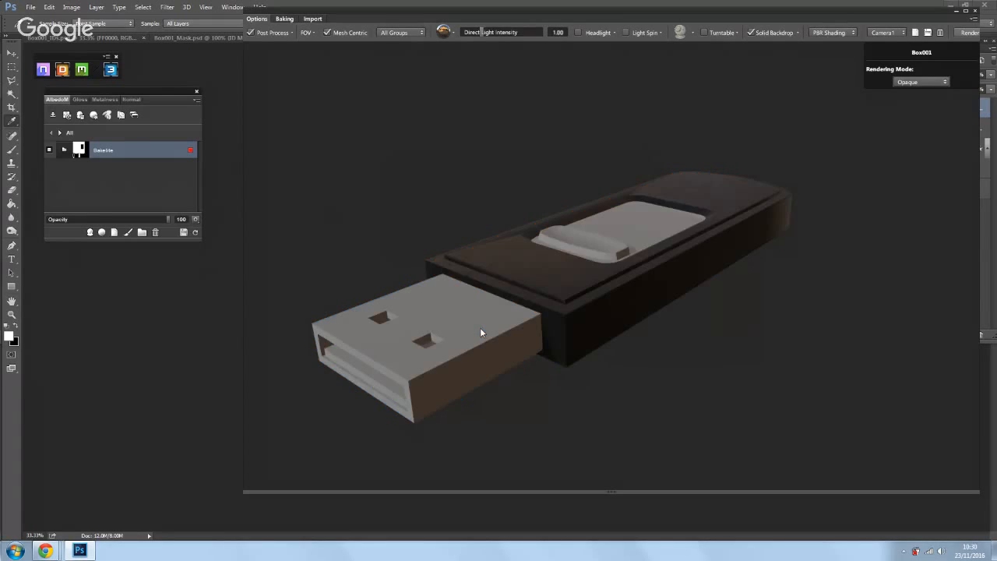
click(480, 330)
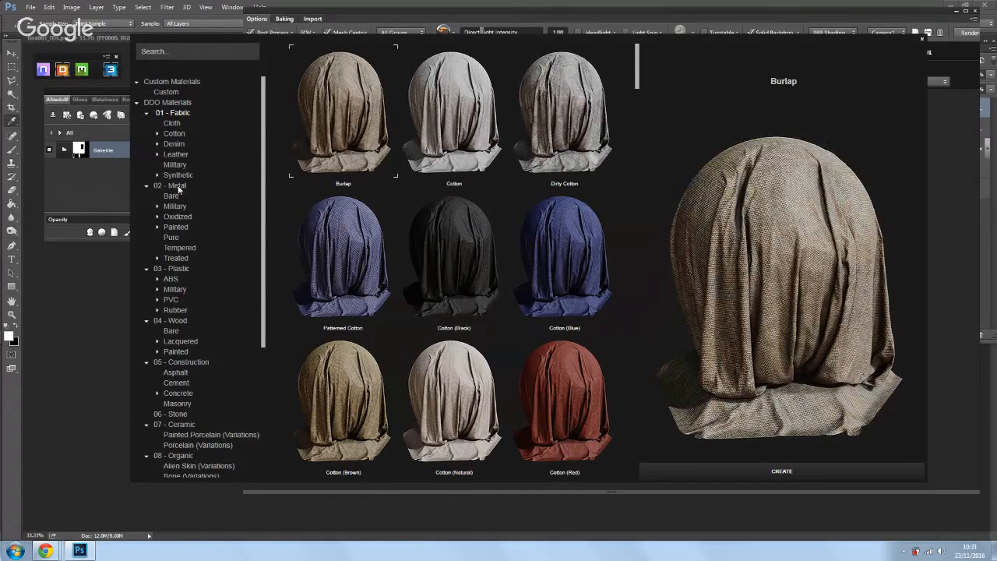
Step: Show the 02 - Metal materials and browse them for a metal suited to the USB connector
click(178, 189)
scroll(636, 58, down, 1)
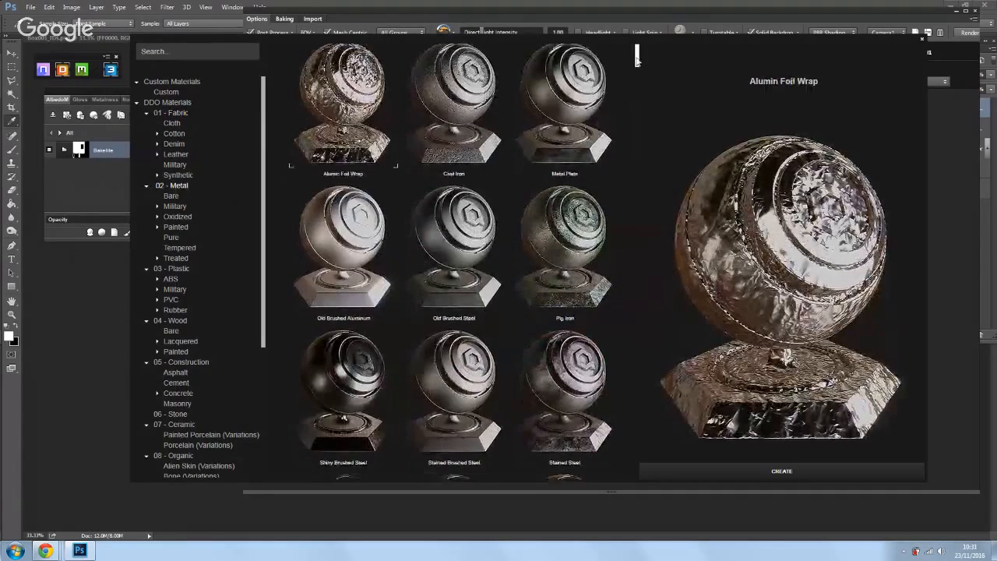
scroll(636, 62, down, 3)
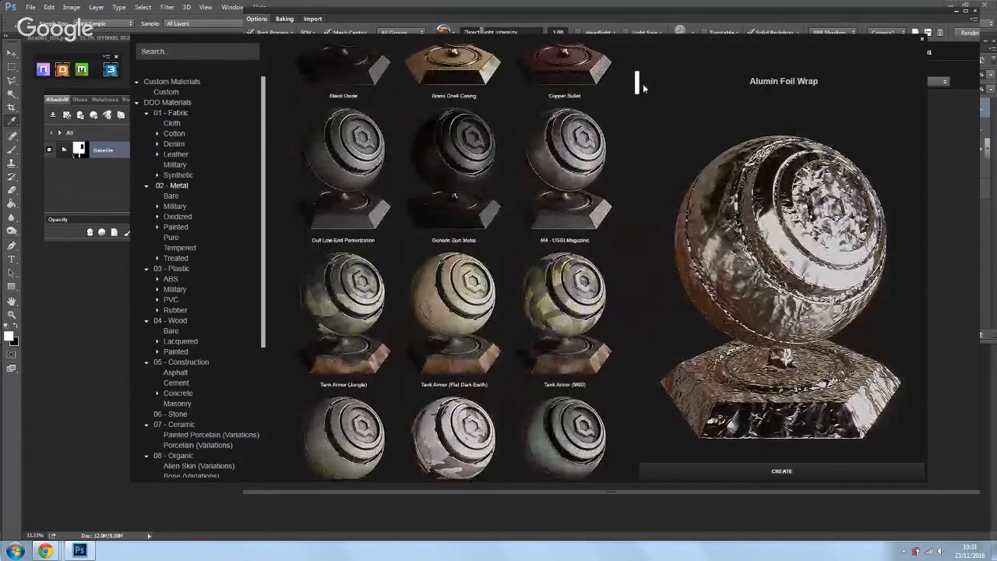
scroll(640, 94, down, 3)
scroll(644, 117, down, 6)
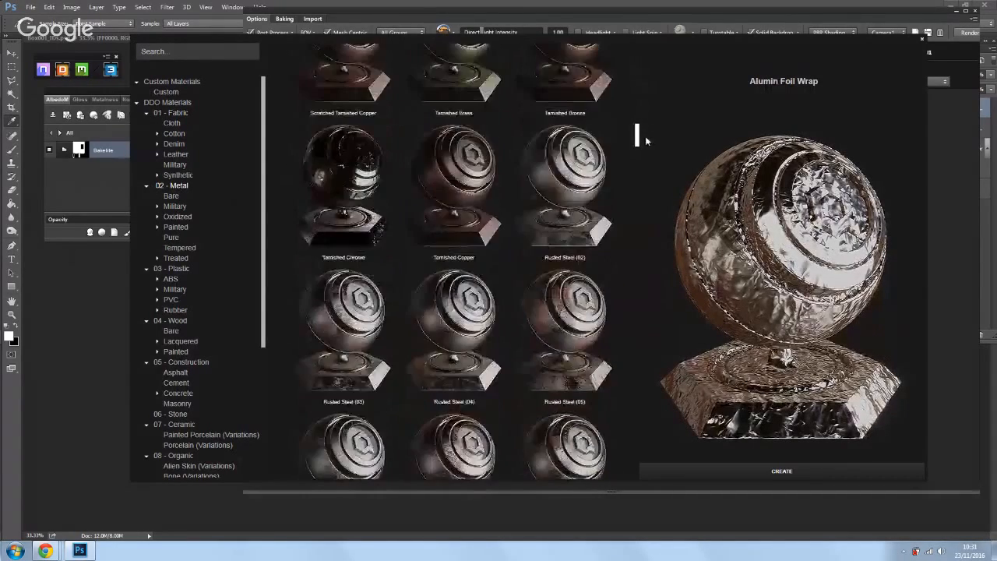
scroll(645, 136, down, 3)
scroll(645, 159, down, 10)
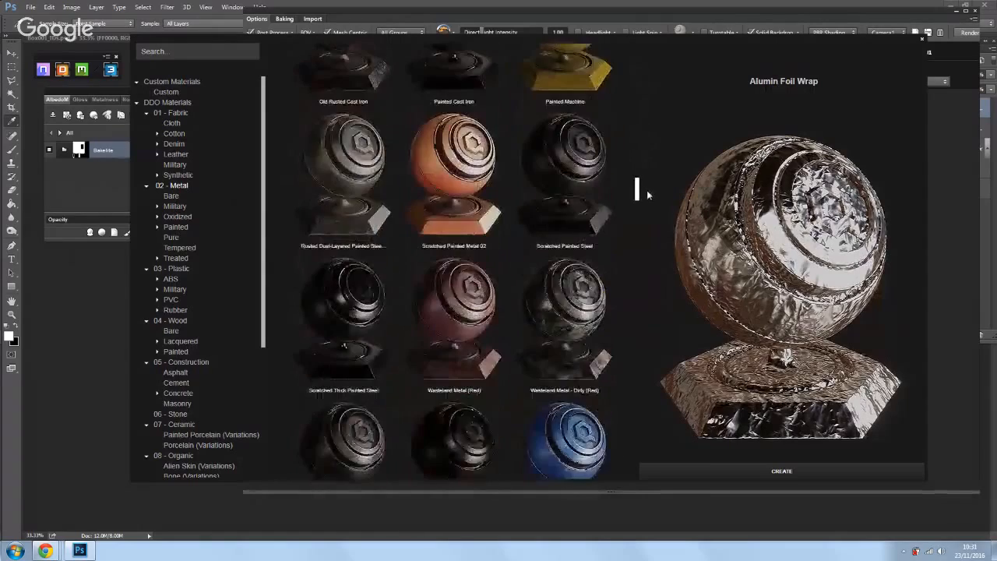
scroll(644, 278, down, 10)
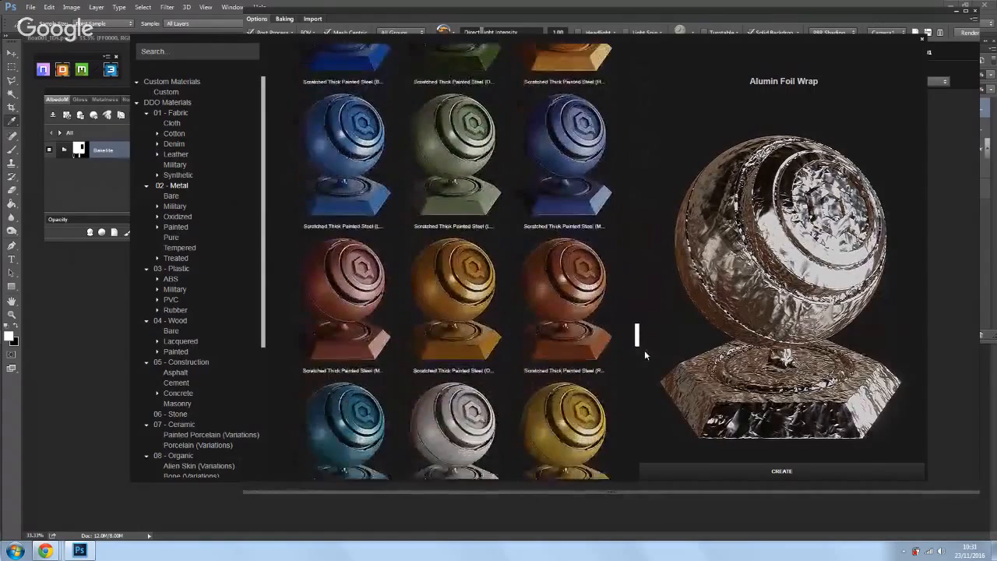
scroll(646, 413, up, 10)
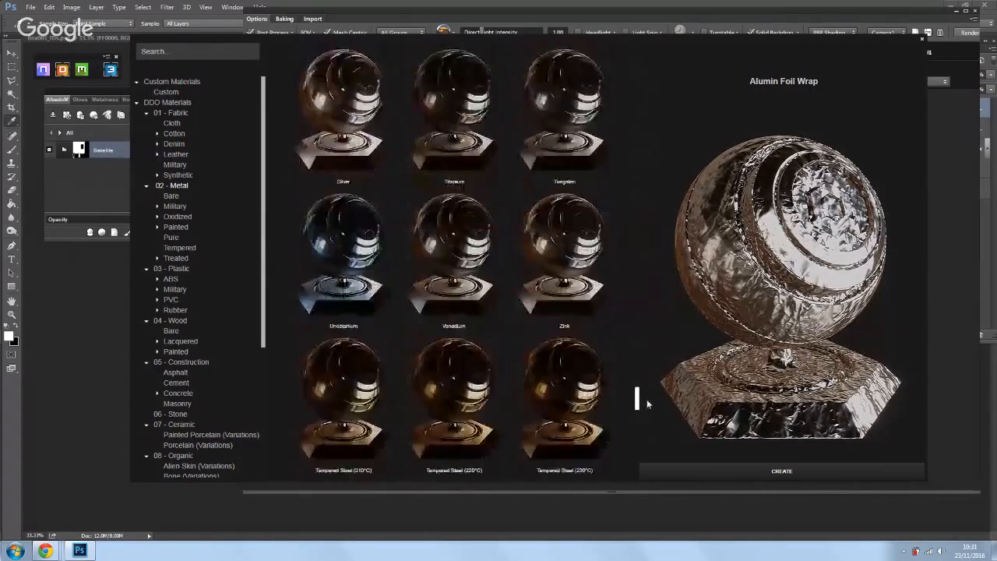
scroll(648, 392, up, 2)
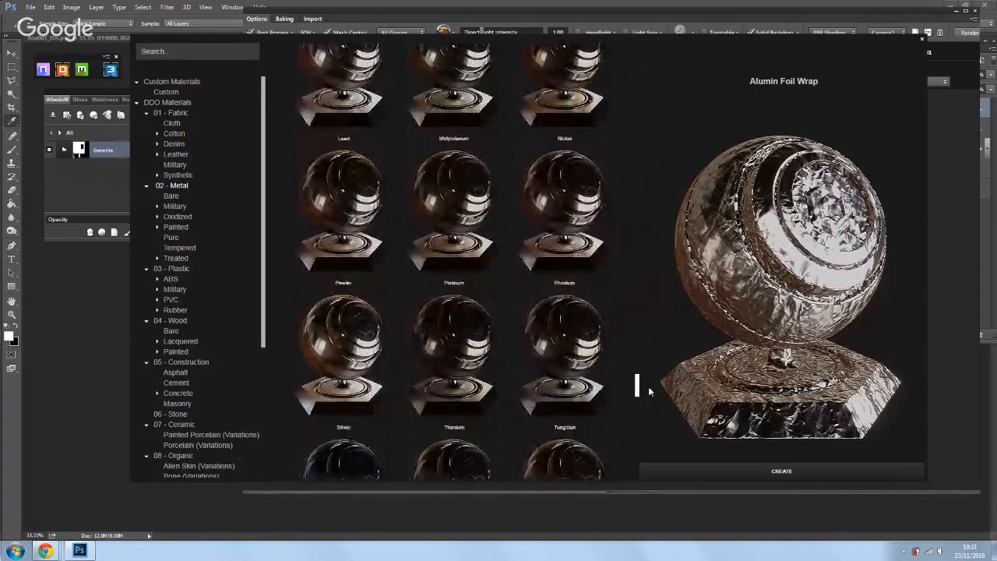
drag(650, 391, 649, 215)
drag(650, 190, 637, 75)
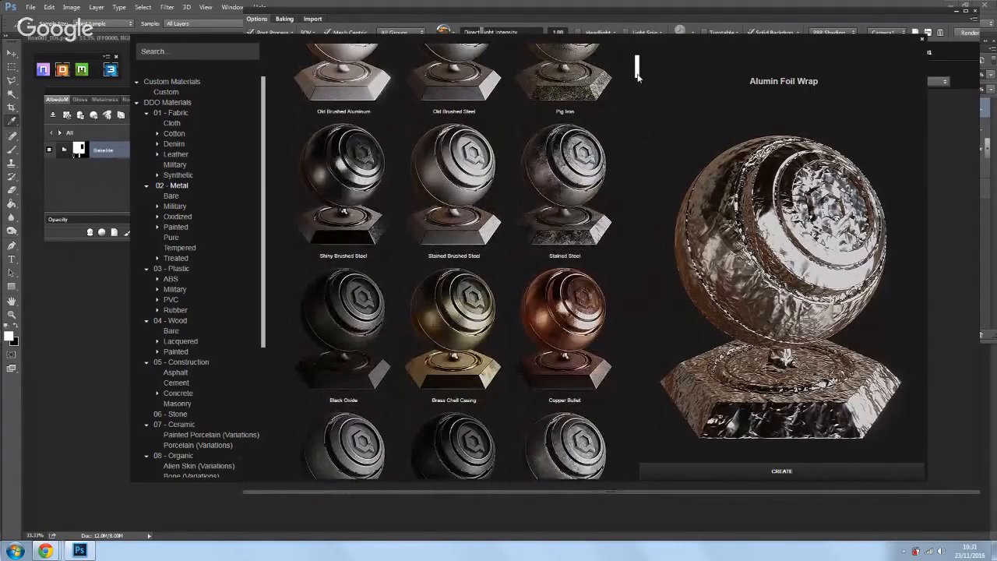
drag(637, 72, 637, 65)
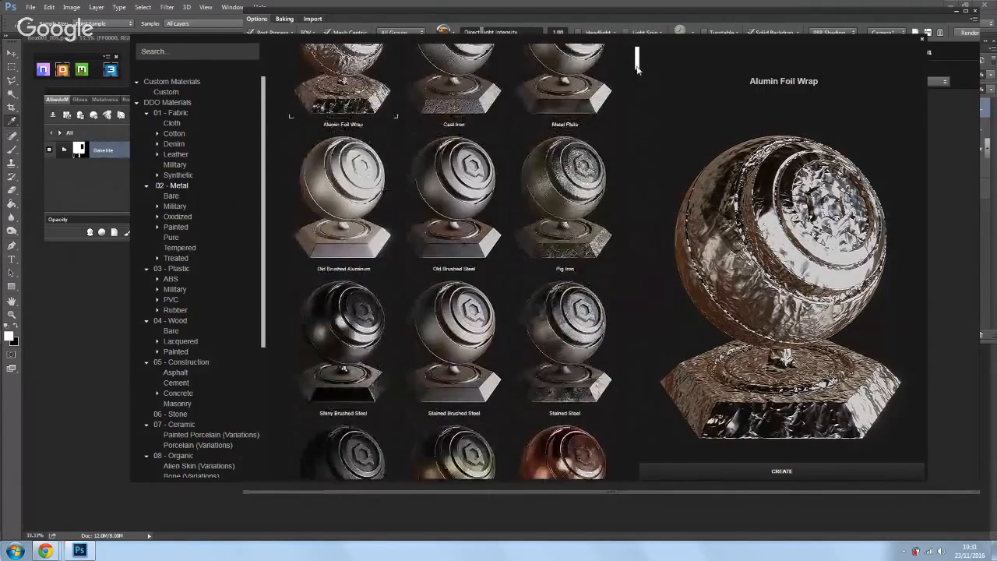
Step: Create the Old Brushed Steel material on the blue-ID connector and inspect it on the USB stick model
click(450, 204)
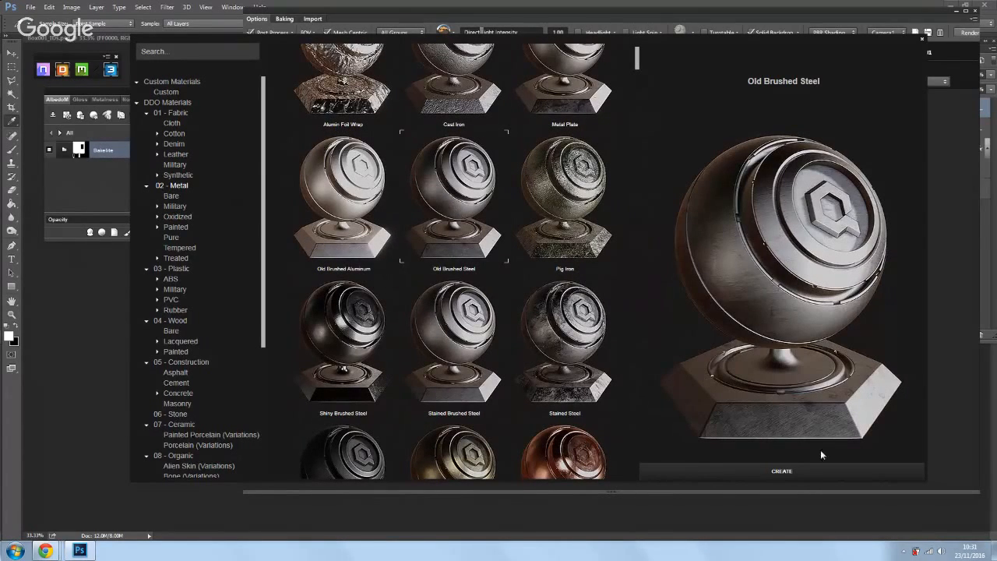
click(781, 472)
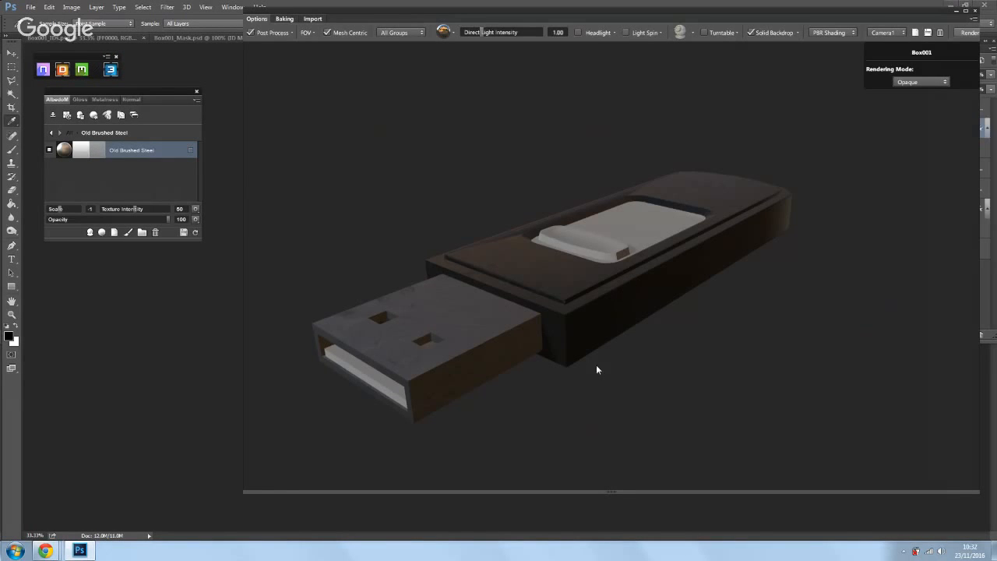
drag(597, 364, 602, 285)
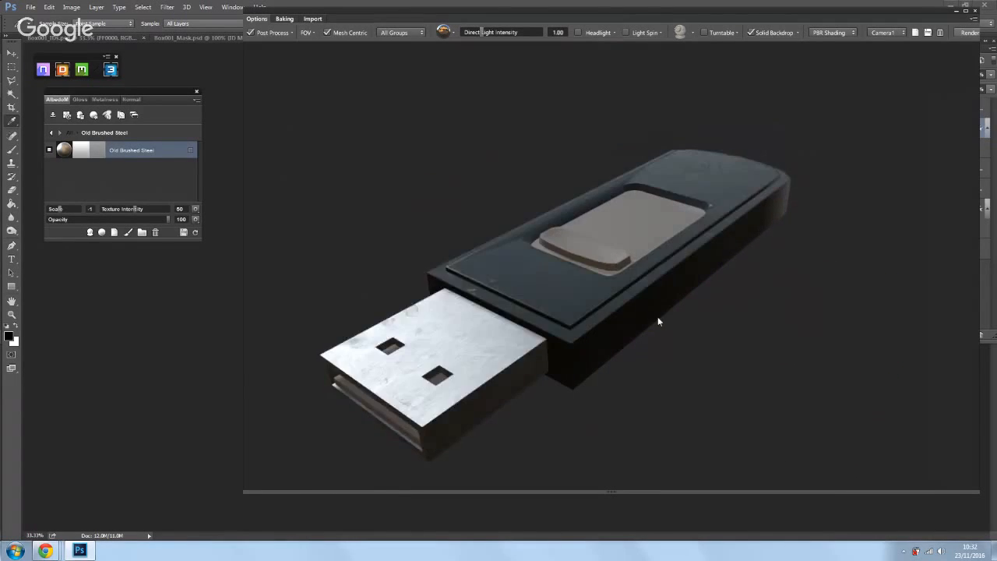
right_click(615, 309)
click(610, 309)
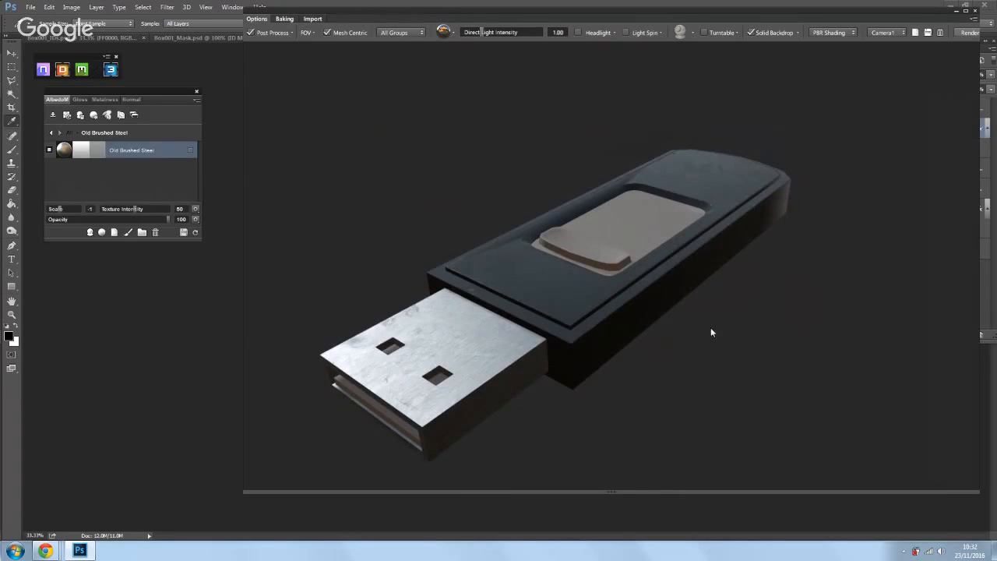
drag(710, 327, 707, 290)
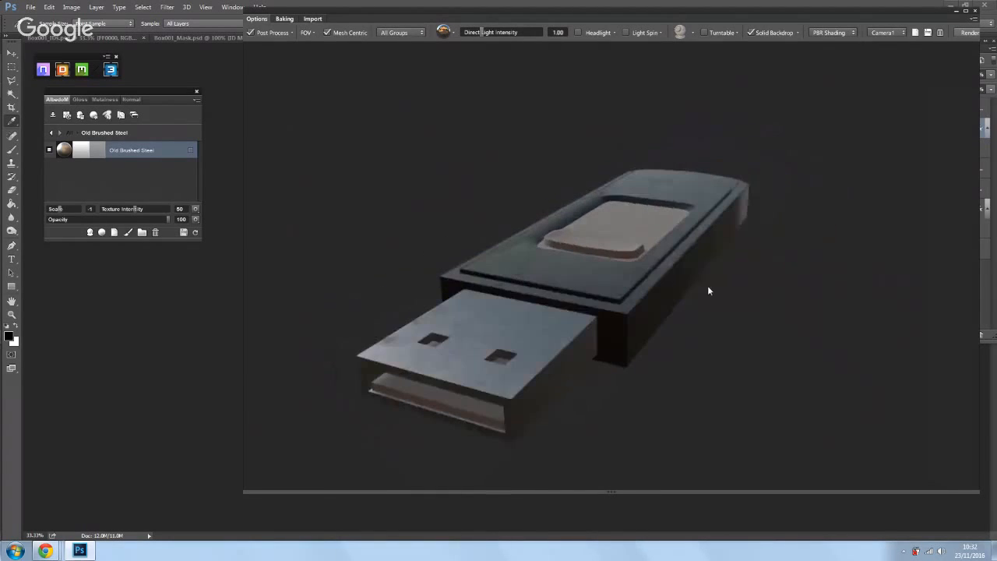
key(c)
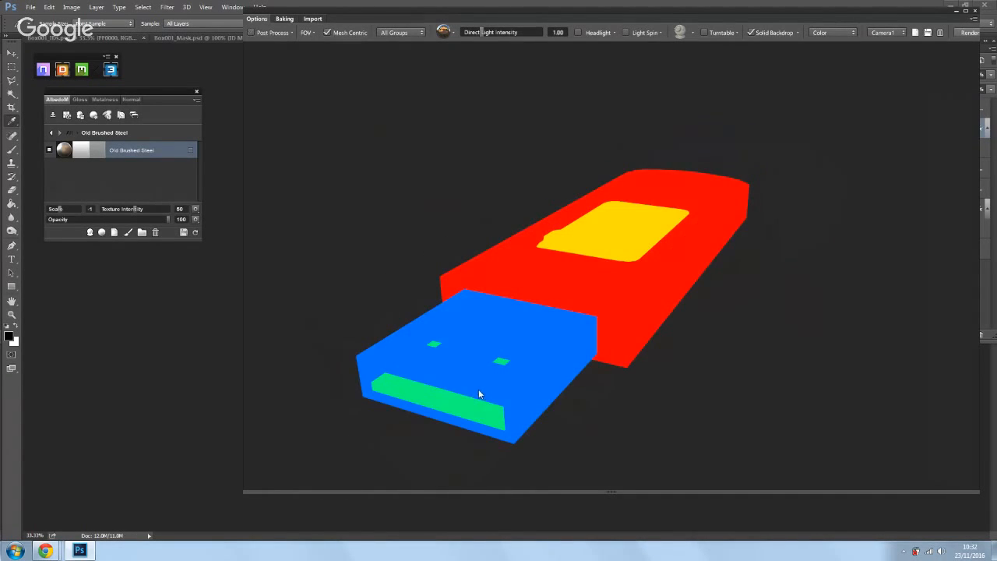
click(462, 403)
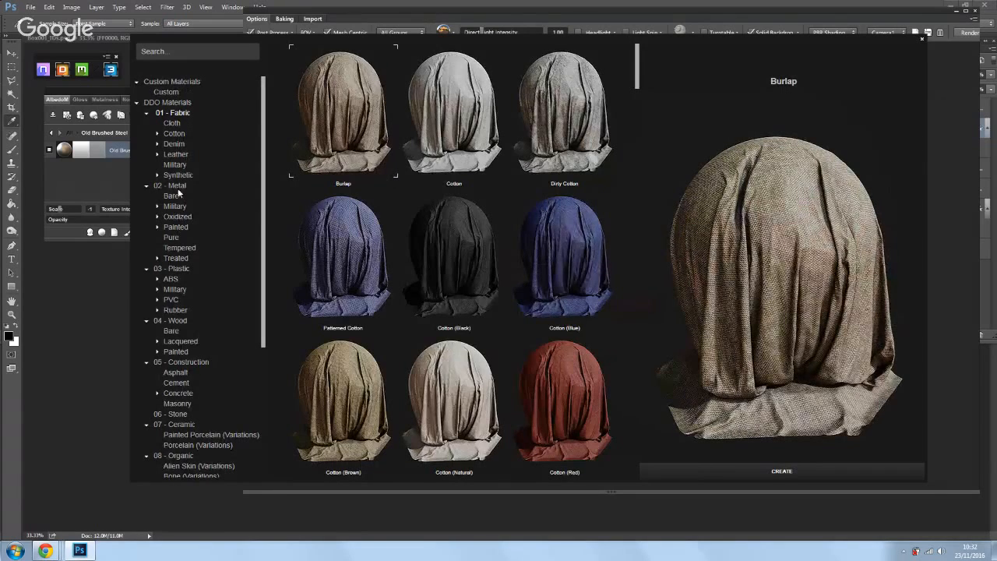
click(179, 270)
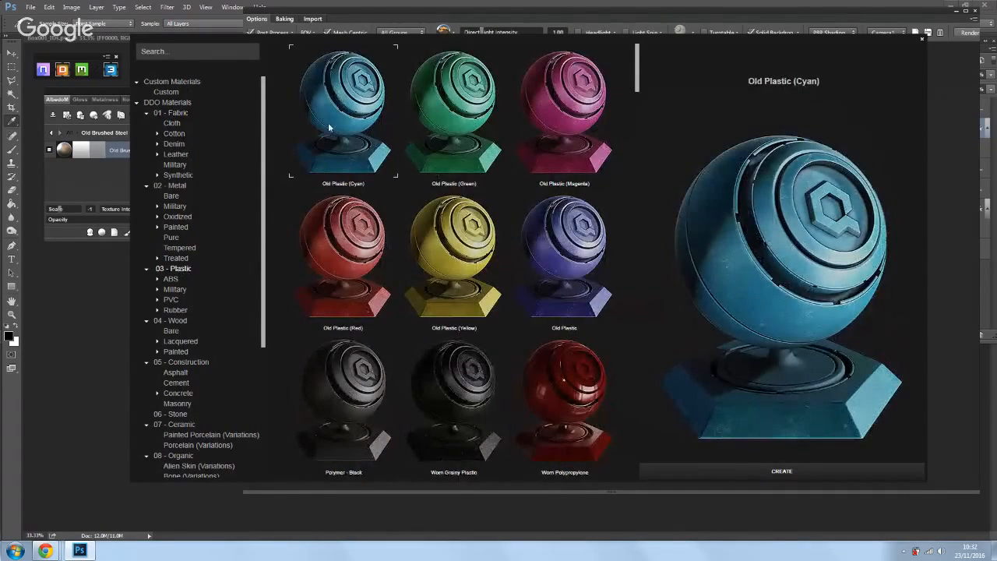
click(785, 461)
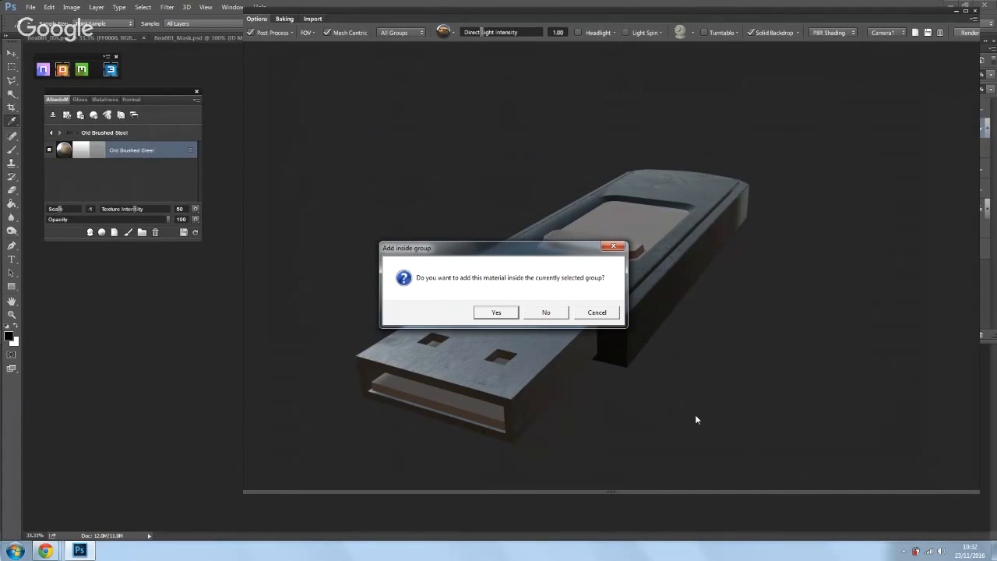
click(601, 311)
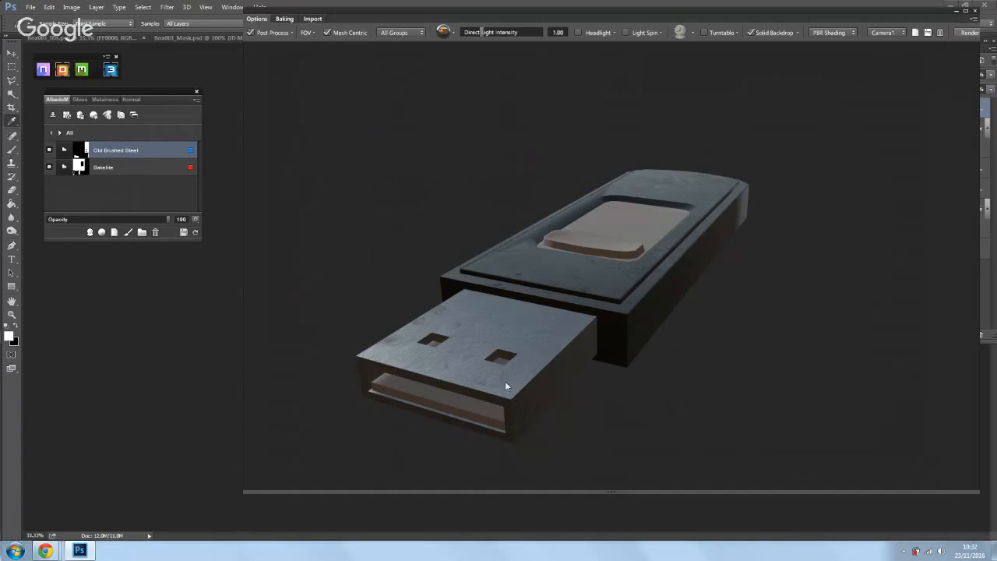
Step: Pick the green material ID inside the connector and create the Old Plastic (Cyan) material from 03 - Plastic on it
click(476, 412)
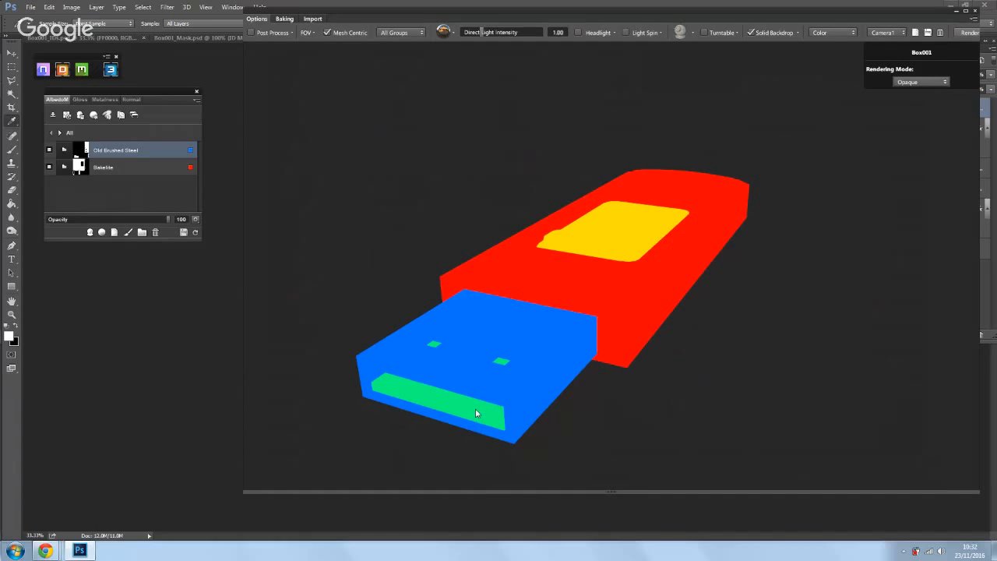
click(476, 412)
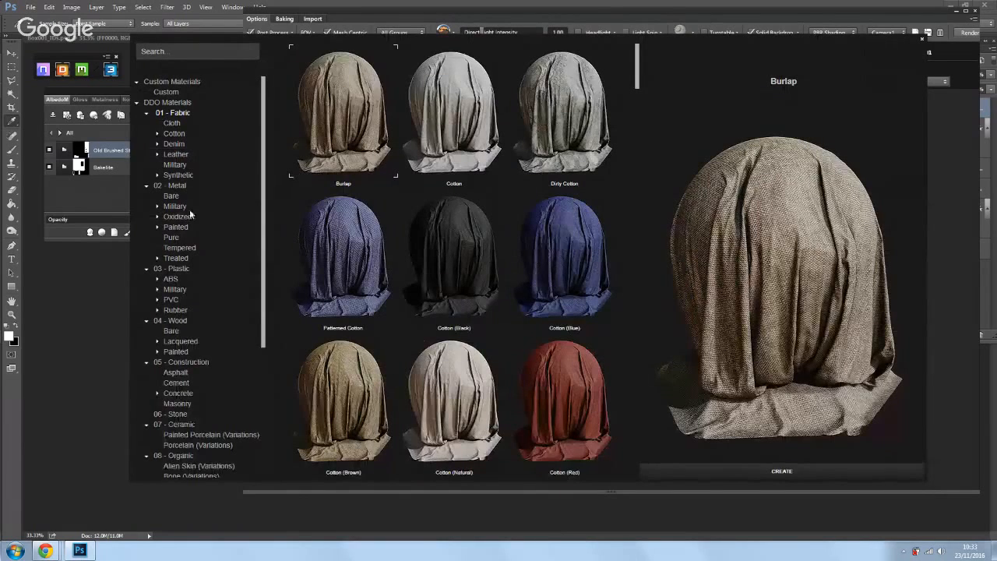
click(217, 267)
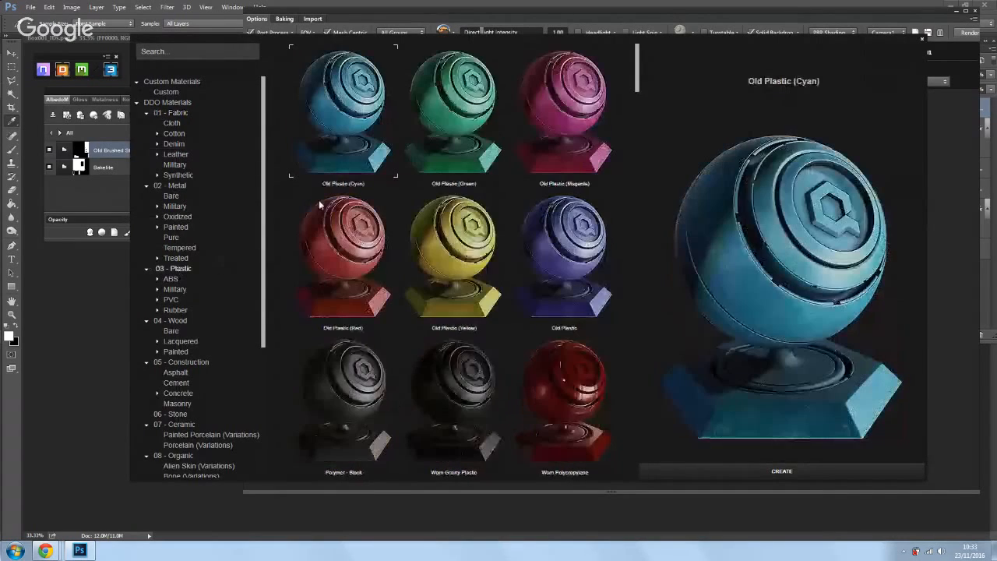
click(782, 471)
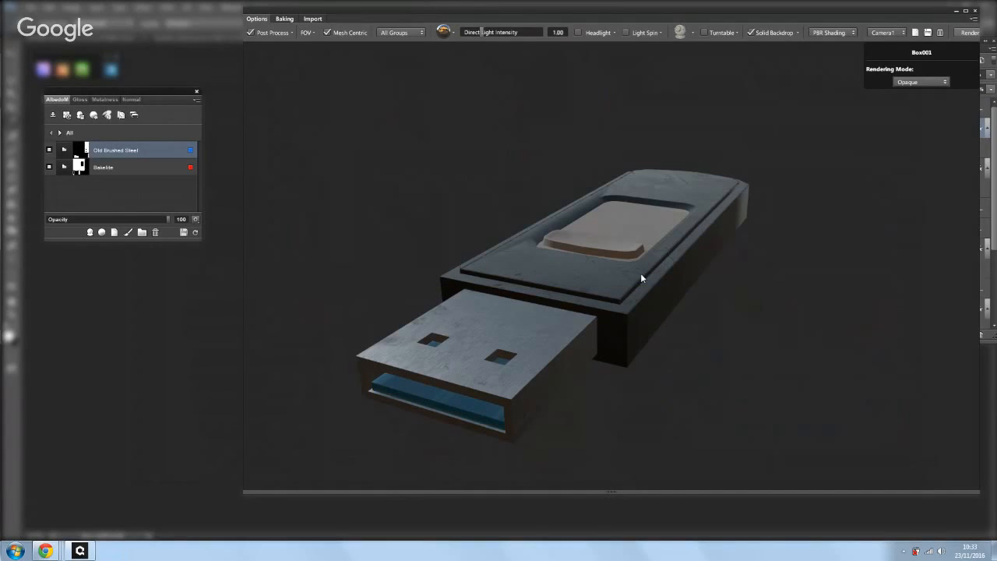
Step: Try to create the Worn PVC (NES Light Grey) plastic material on the yellow-ID slider of the USB stick
mouse_move(645, 274)
mouse_down()
mouse_move(677, 254)
mouse_move(683, 262)
mouse_move(630, 289)
mouse_move(690, 262)
mouse_move(694, 251)
mouse_move(614, 273)
mouse_move(581, 333)
mouse_up()
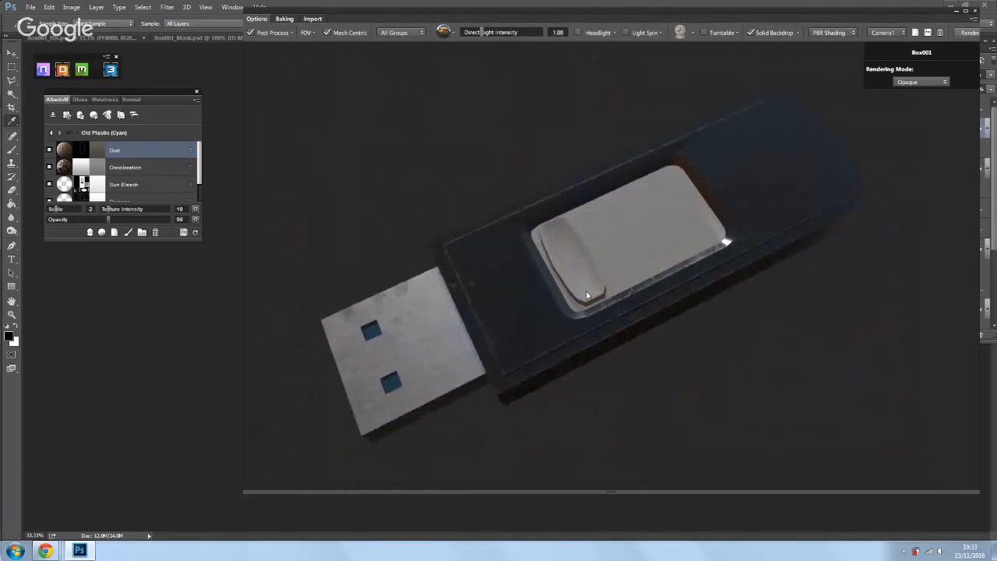
key(c)
click(635, 240)
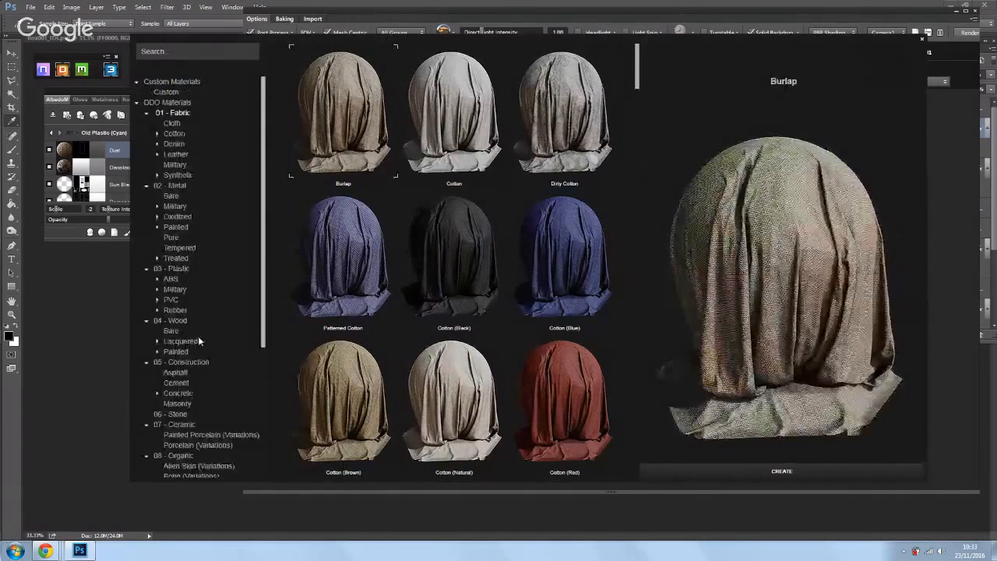
click(184, 267)
drag(638, 69, 637, 257)
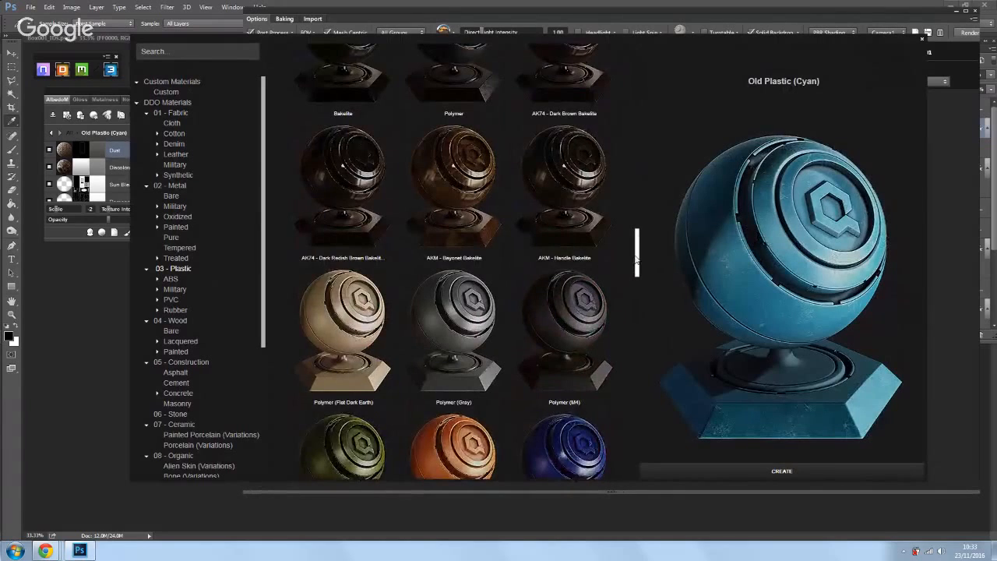
drag(636, 259, 635, 338)
click(564, 273)
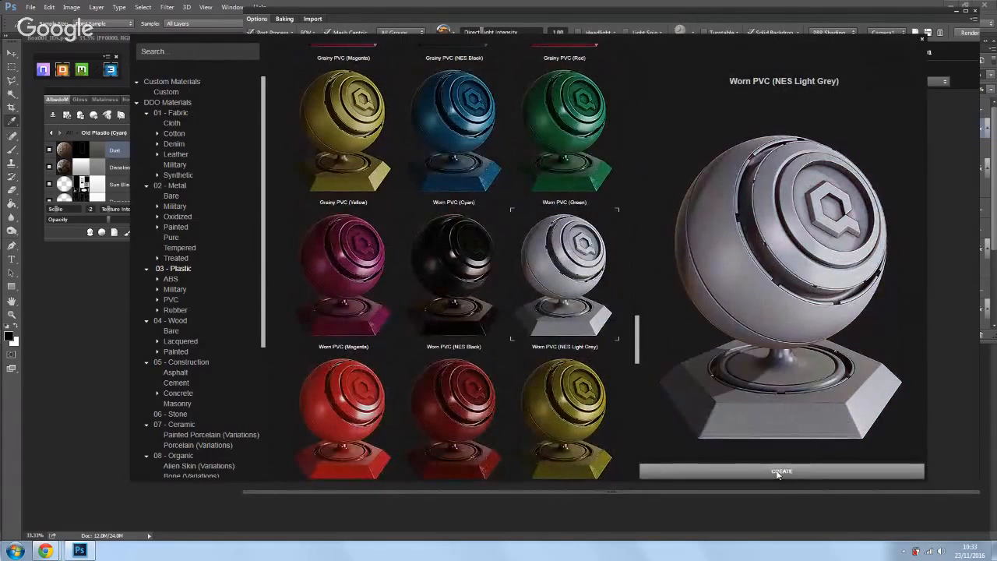
click(777, 472)
click(605, 311)
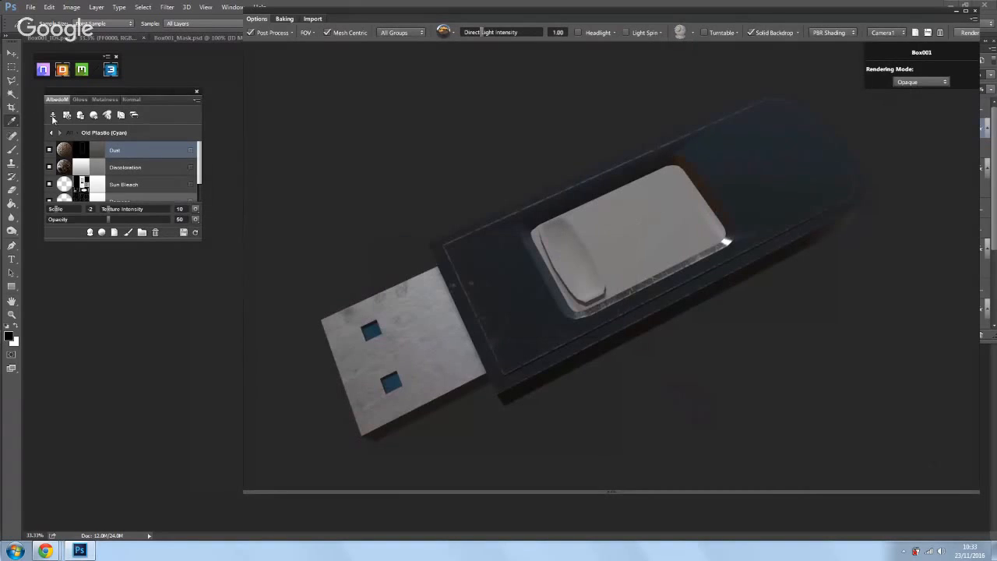
Step: Return to the top level of the layer stack, create Worn PVC (NES Light Grey) on the yellow-ID slider, and inspect the model
click(52, 133)
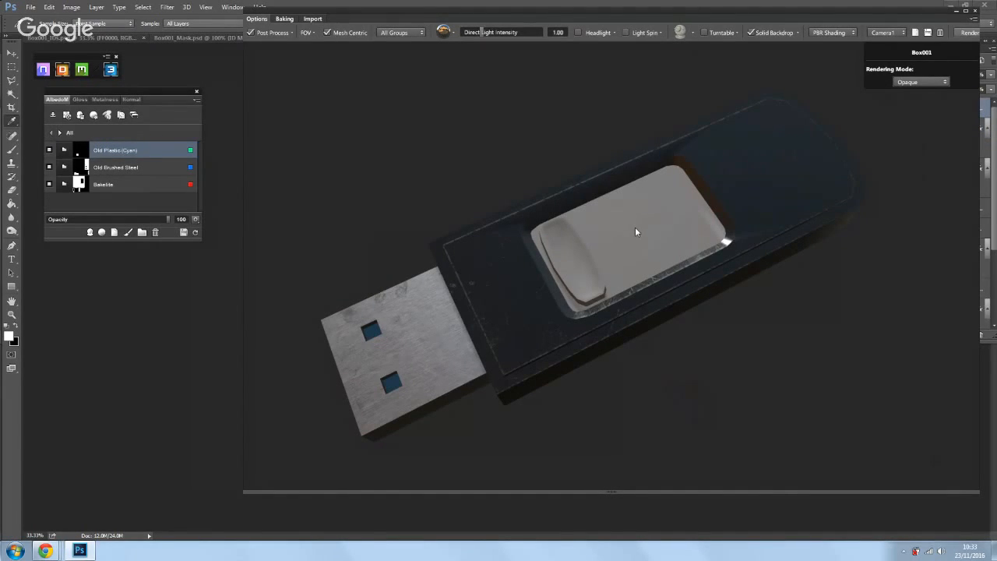
mouse_move(651, 248)
mouse_down()
mouse_move(664, 265)
mouse_move(653, 239)
mouse_move(642, 251)
mouse_move(650, 224)
mouse_up()
key(c)
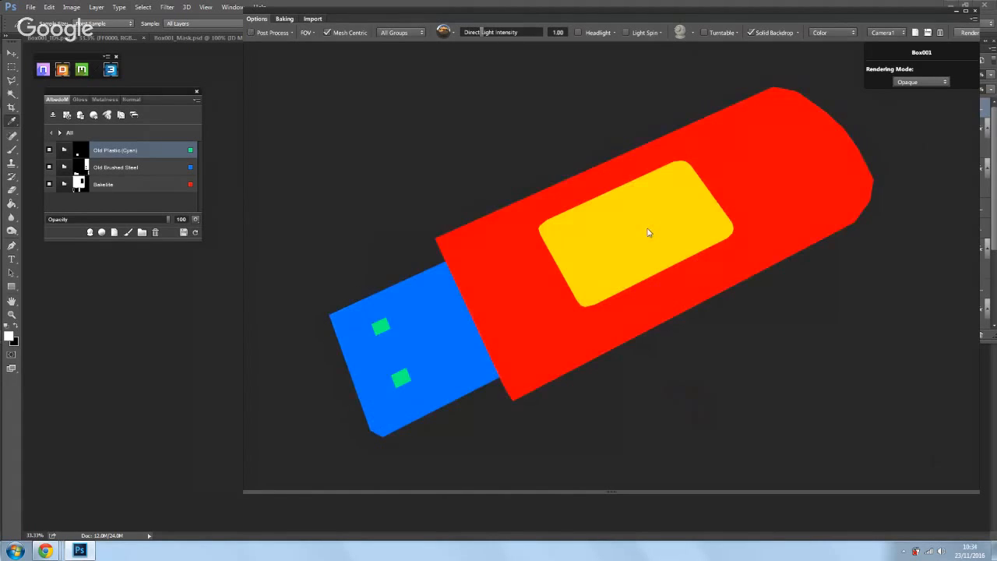
click(648, 229)
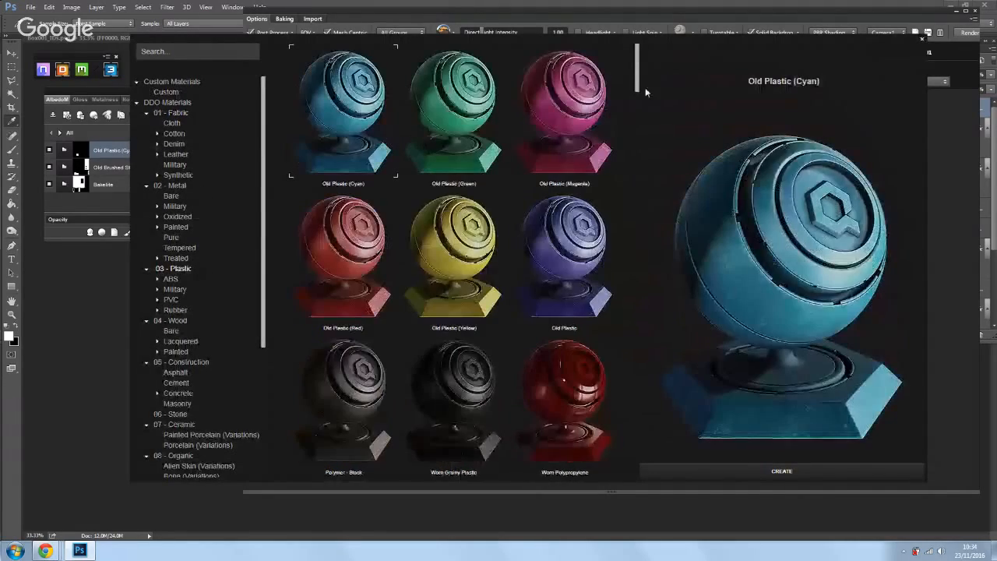
scroll(627, 253, down, 10)
scroll(616, 307, down, 10)
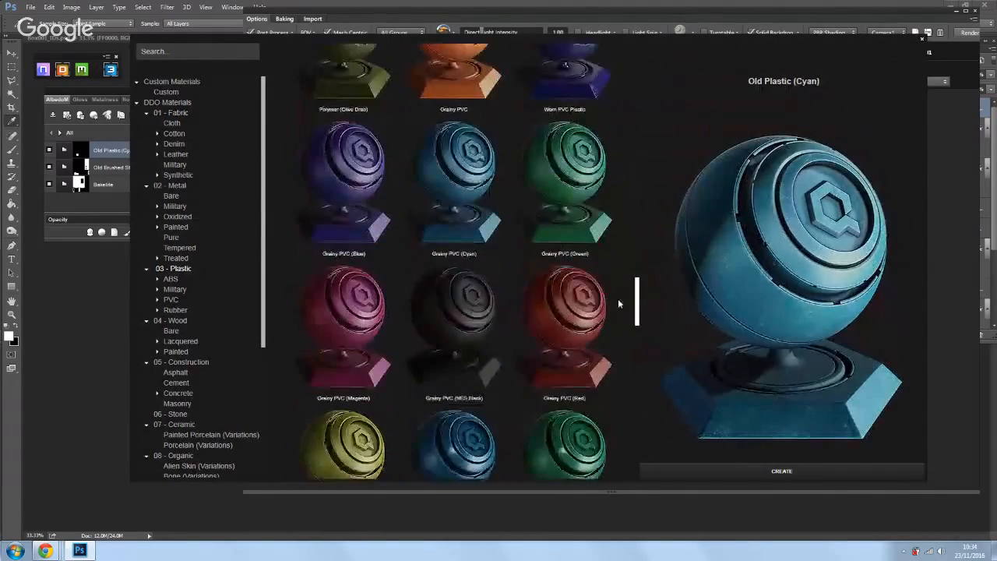
click(600, 312)
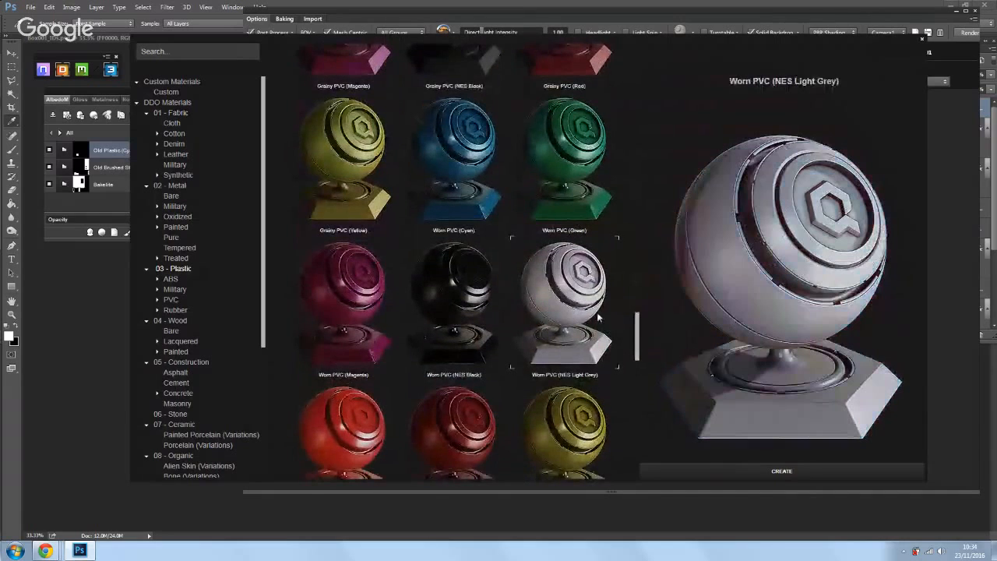
click(795, 471)
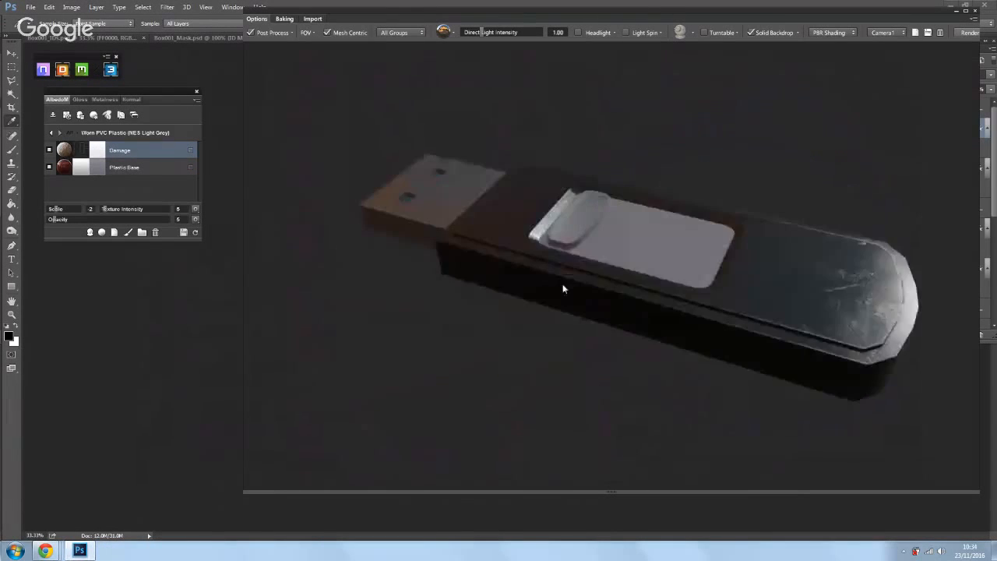
drag(563, 289, 655, 314)
scroll(656, 278, down, 5)
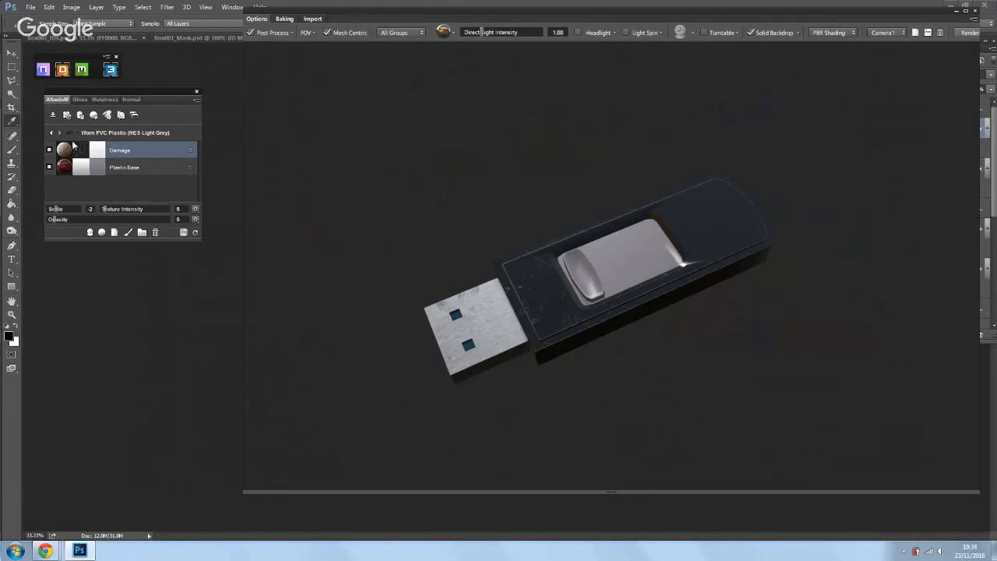
Step: Return to the top level of the DDO layer stack and review the material ID colours available for the Worn PVC layer
click(51, 132)
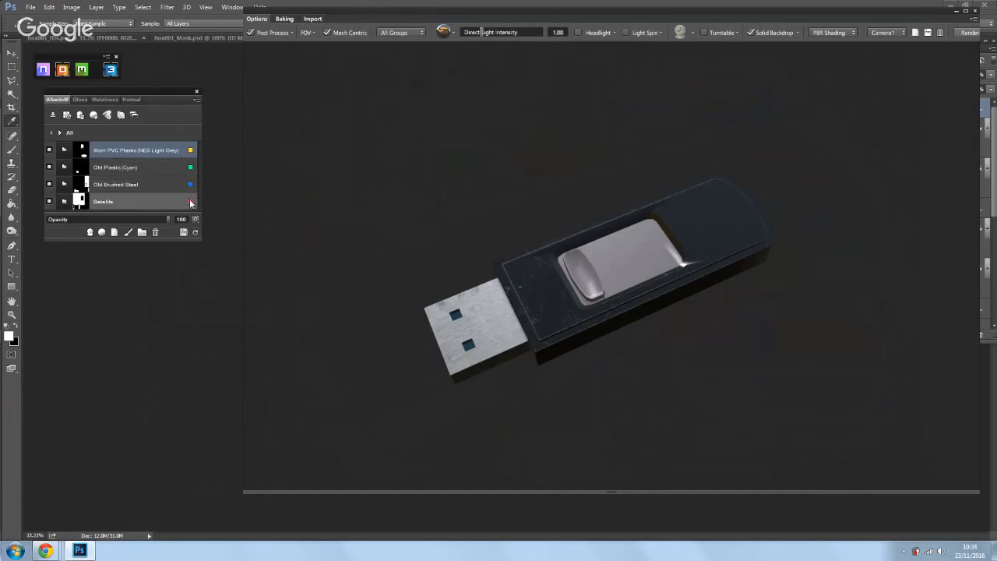
click(191, 150)
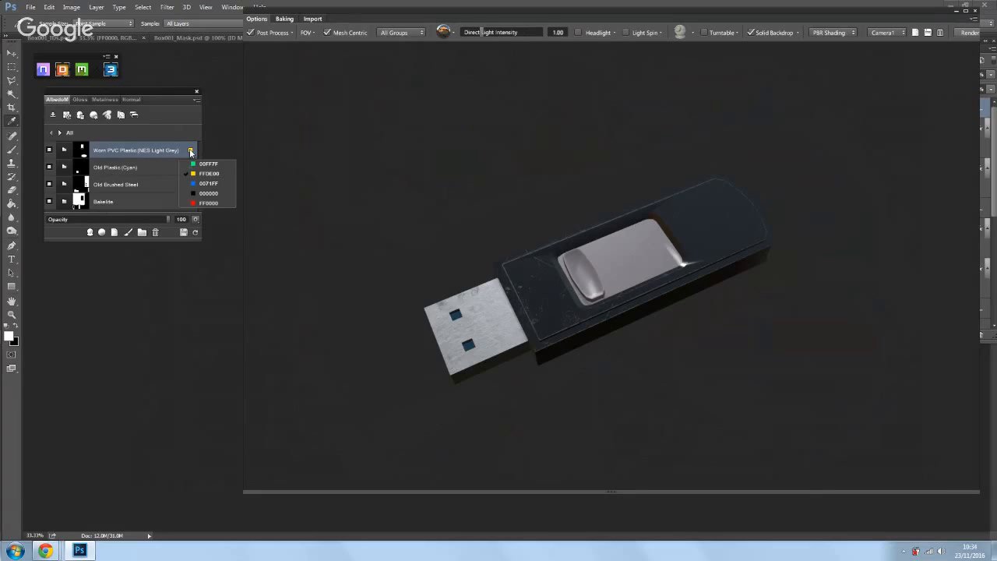
click(208, 202)
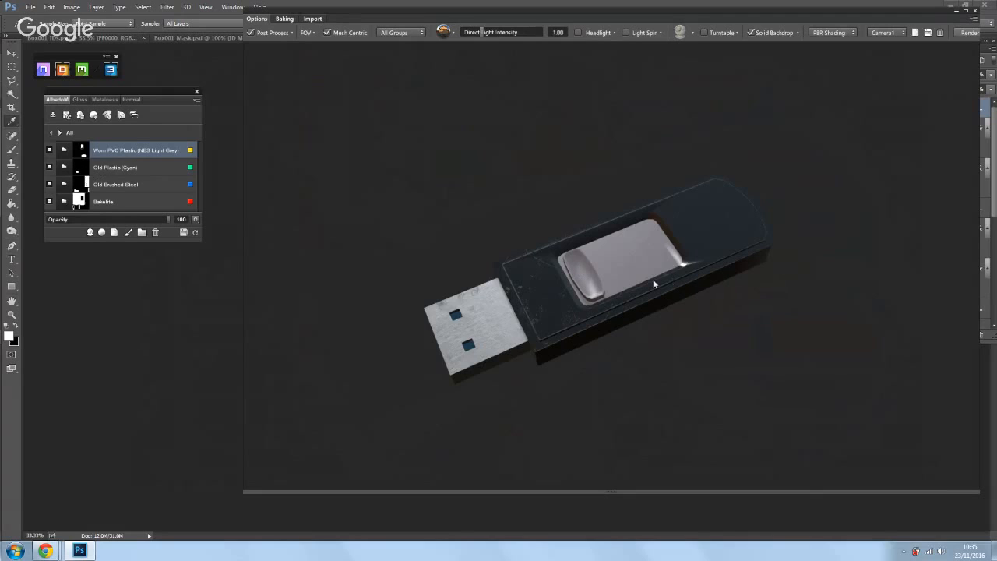
key(c)
Step: Move the 3DO preview window to reveal the albedo document, and place it clear of the DDO layer panel
drag(560, 12, 441, 302)
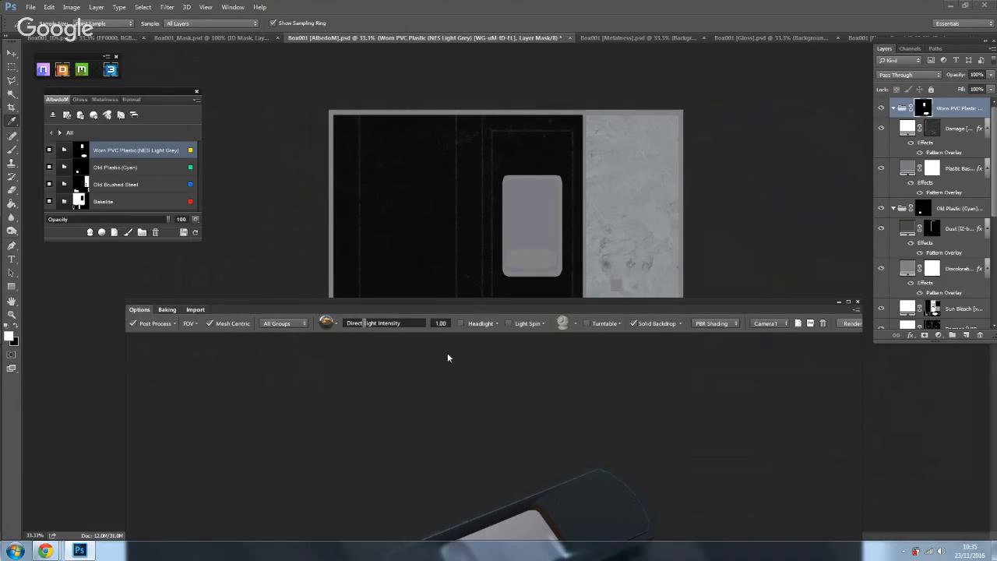
drag(465, 305, 460, 89)
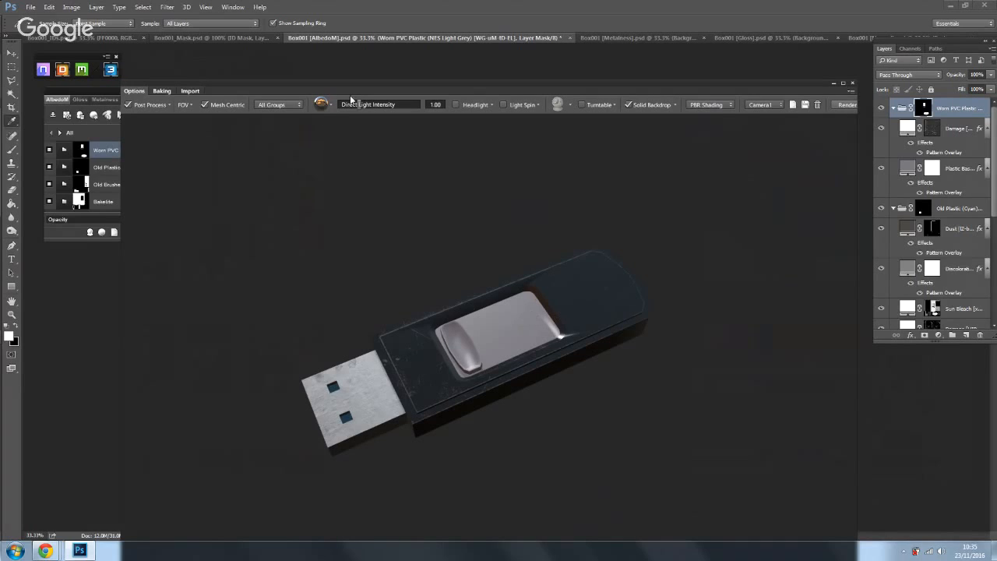
drag(349, 83, 471, 167)
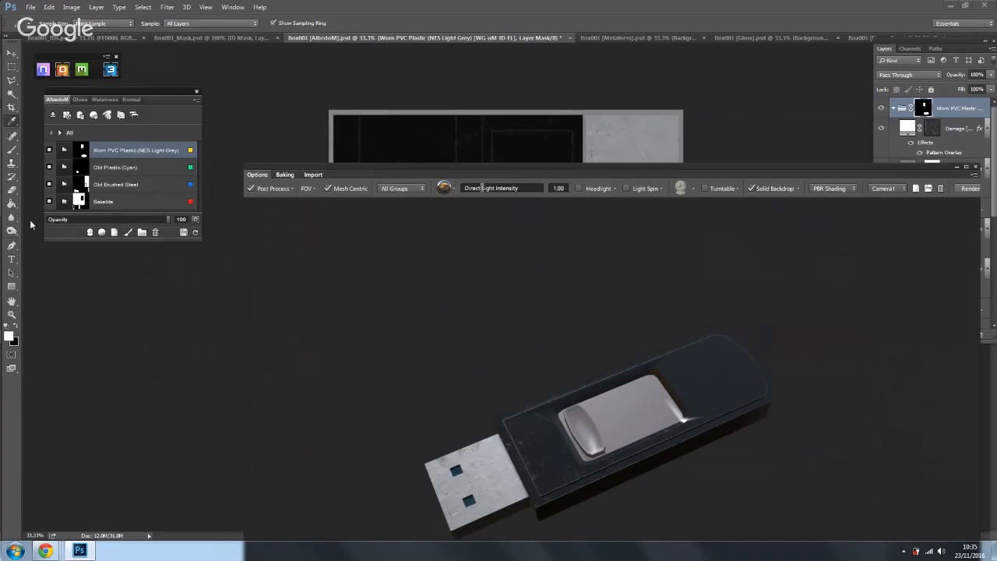
Step: Add a paint layer inside the Bakelite material group and move the 3DO preview window so the whole USB stick is in view
click(65, 201)
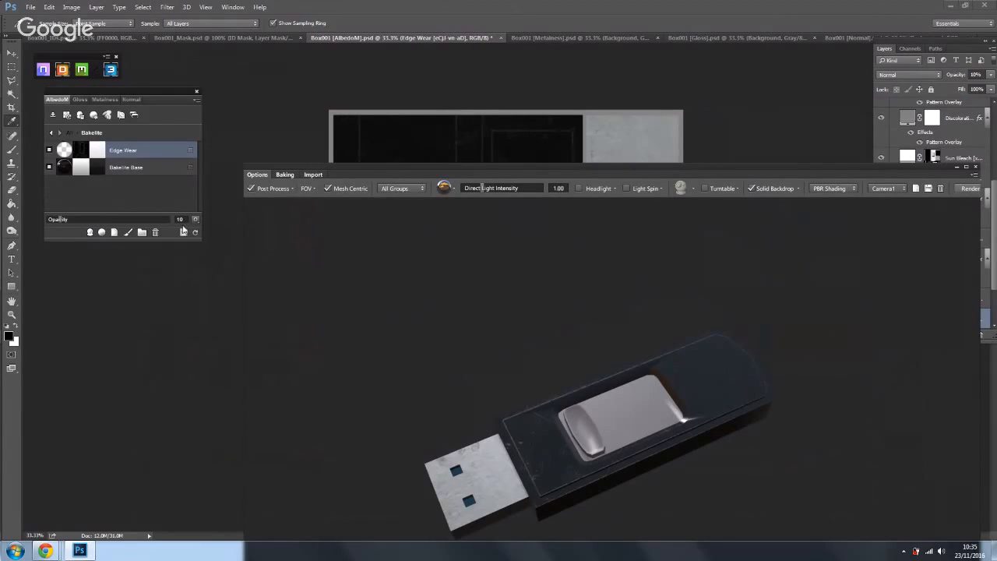
click(128, 234)
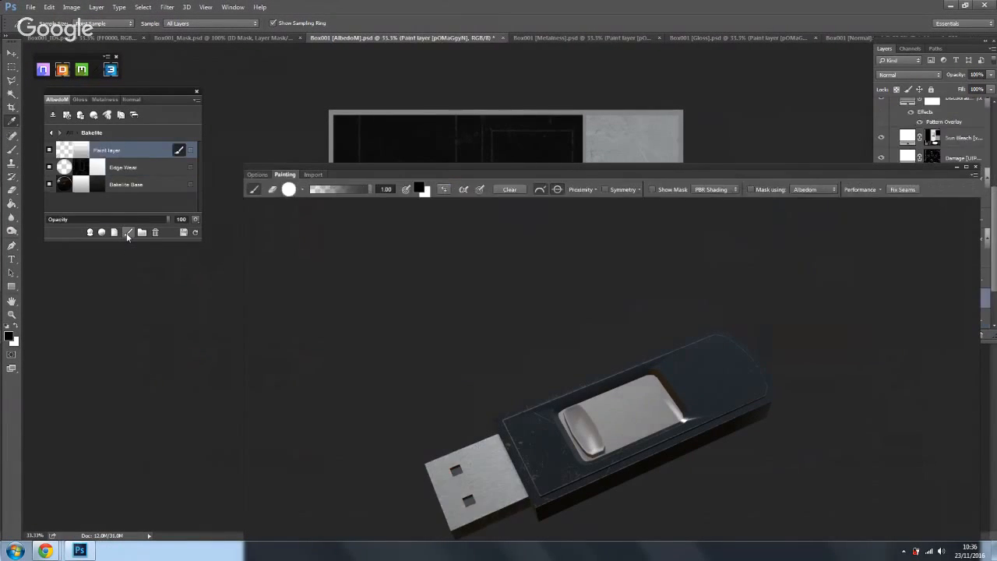
drag(521, 171, 508, 70)
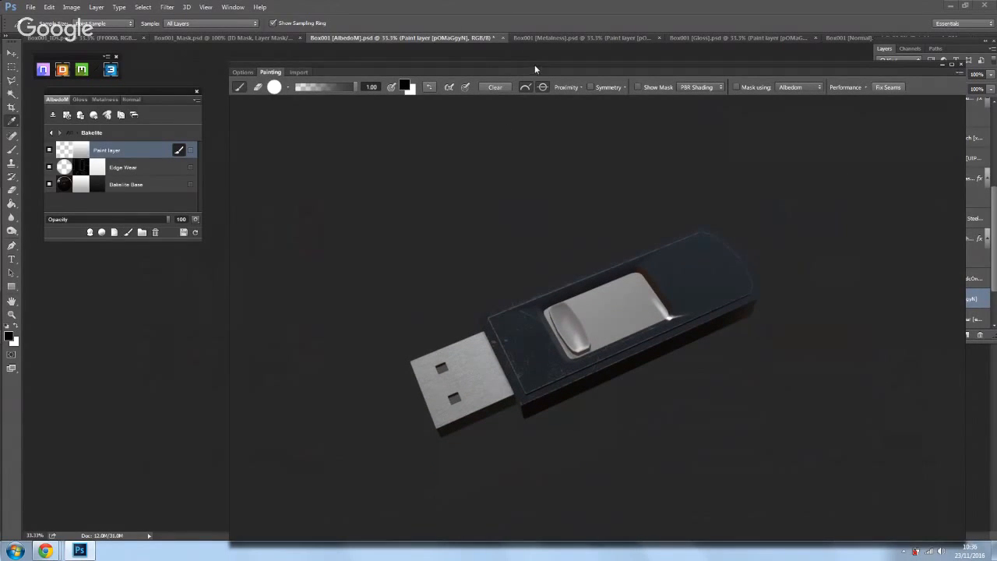
mouse_move(534, 64)
mouse_down()
mouse_move(526, 193)
mouse_move(539, 268)
mouse_up()
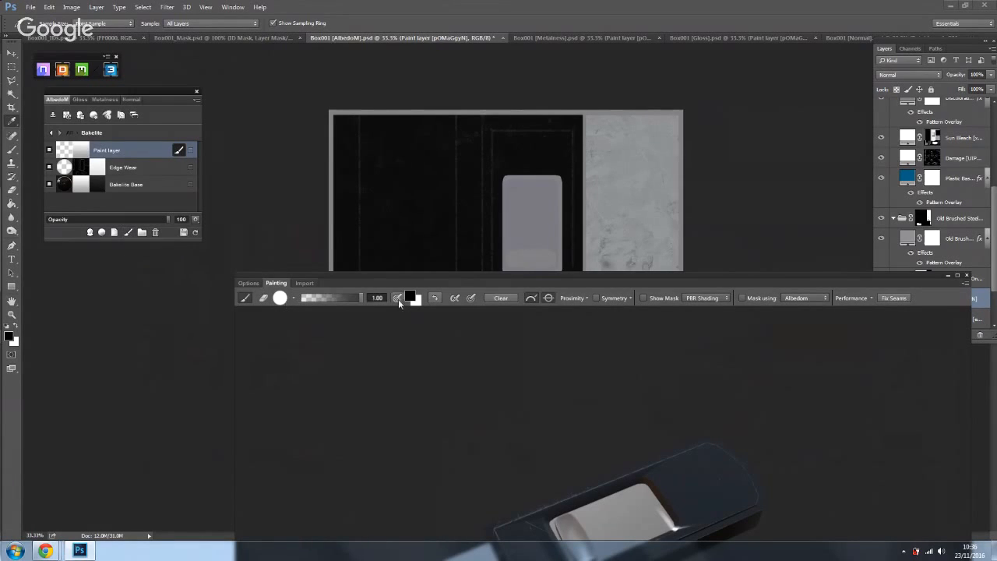
mouse_move(443, 280)
mouse_down()
mouse_move(488, 176)
mouse_move(500, 58)
mouse_up()
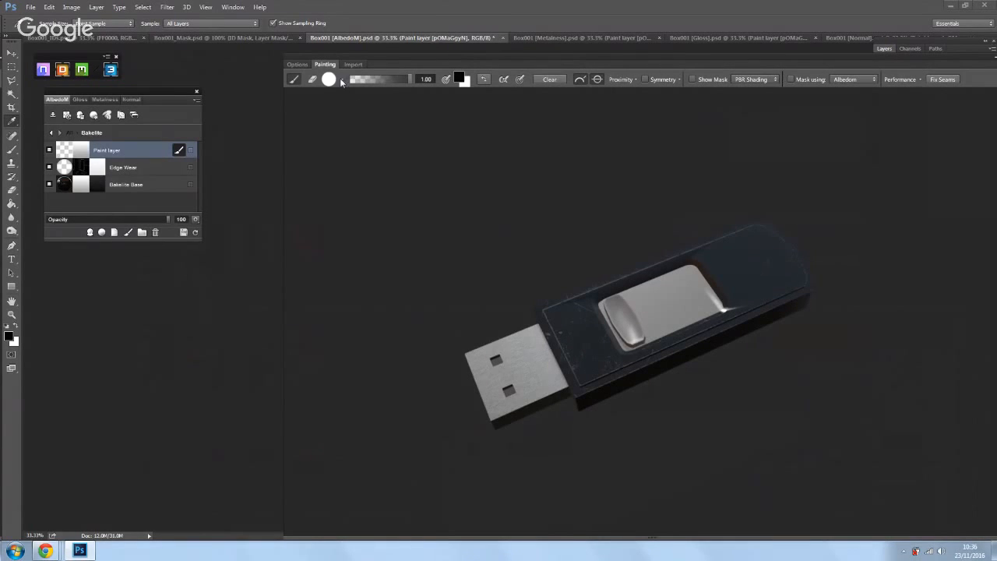
Step: Move the 3D preview off the canvas and add the text "CRUZER" to the black area of the albedo texture
click(460, 79)
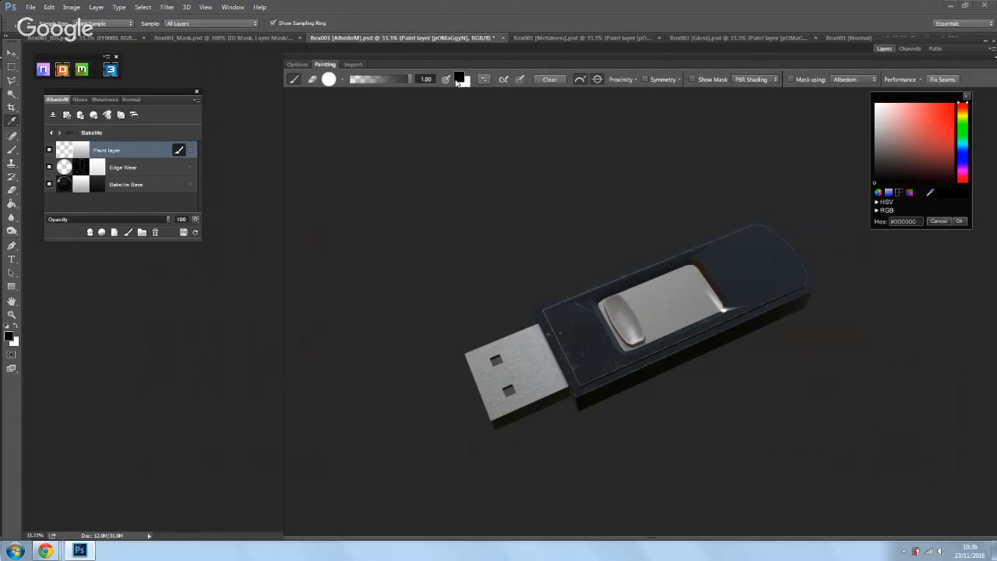
click(966, 97)
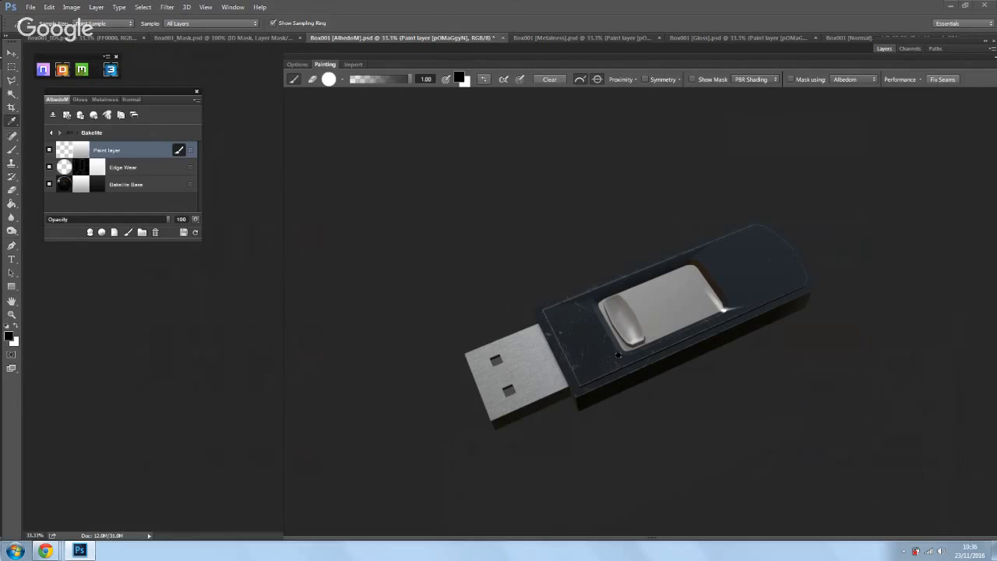
mouse_move(629, 56)
mouse_down()
mouse_move(578, 71)
mouse_move(552, 49)
mouse_move(462, 491)
mouse_move(462, 483)
mouse_up()
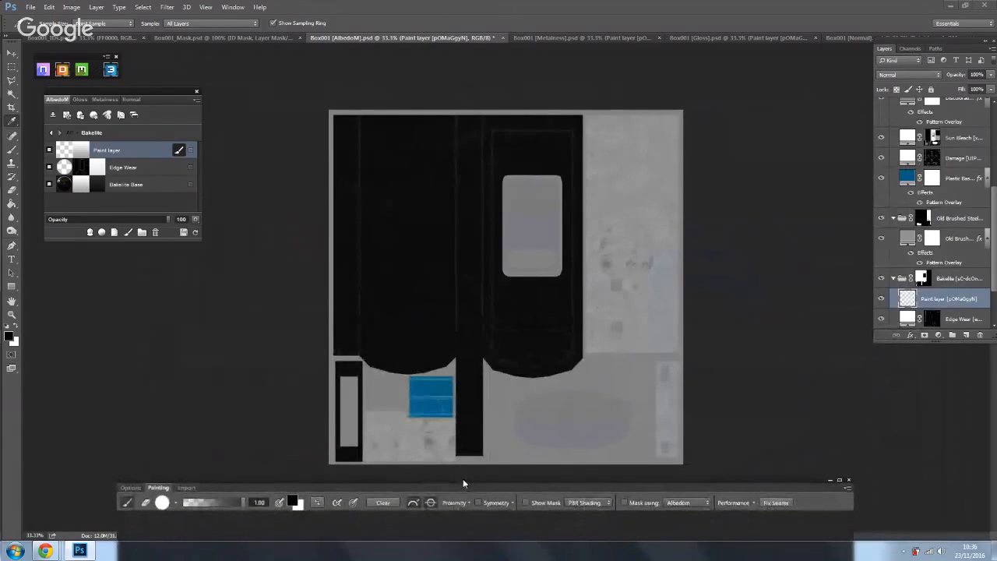
click(11, 259)
click(438, 225)
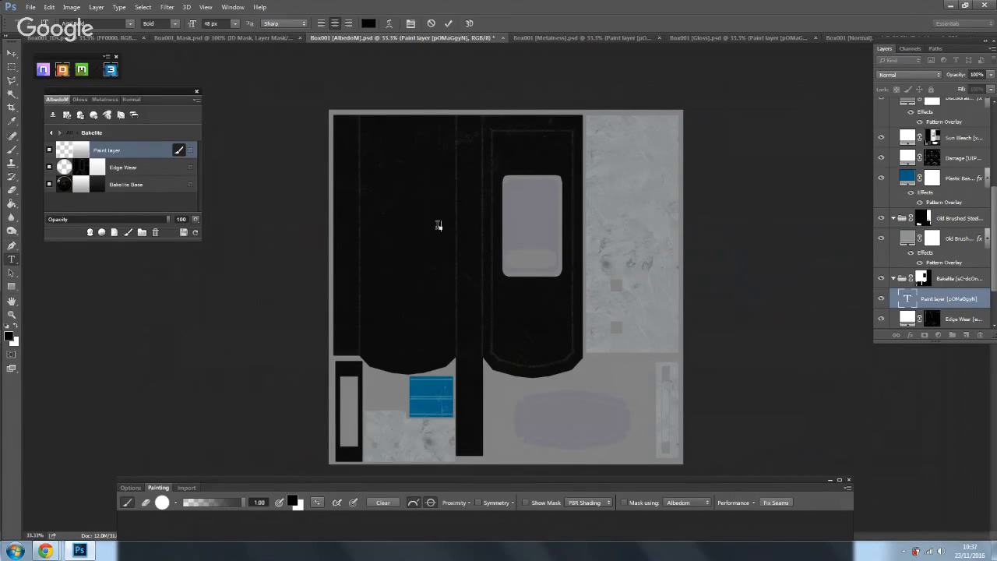
text(Test)
Step: Set the text colour of the whole CRUZER lettering to grey 606060
key(ctrl)
key(ctrl+a)
click(369, 23)
drag(366, 222, 348, 226)
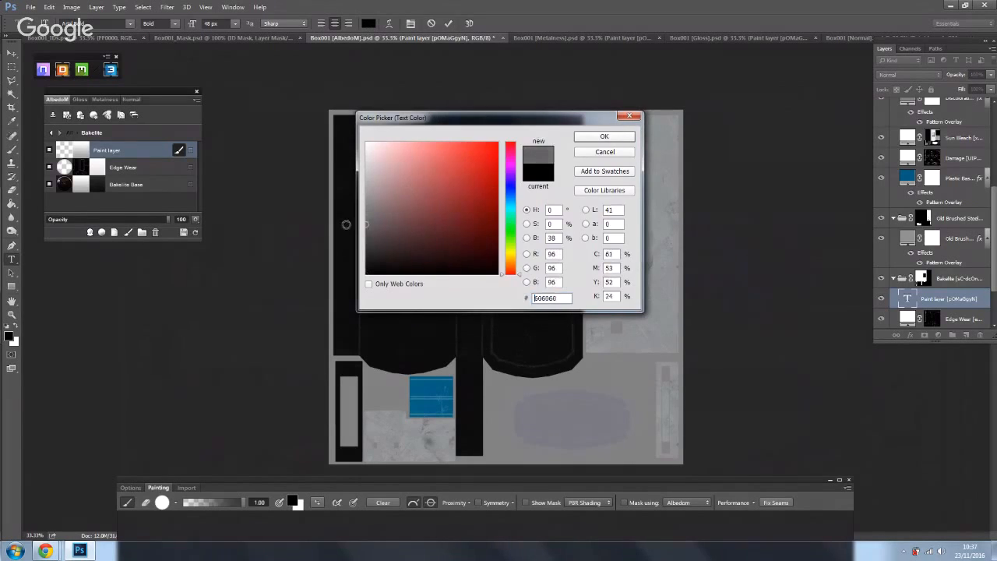
click(600, 137)
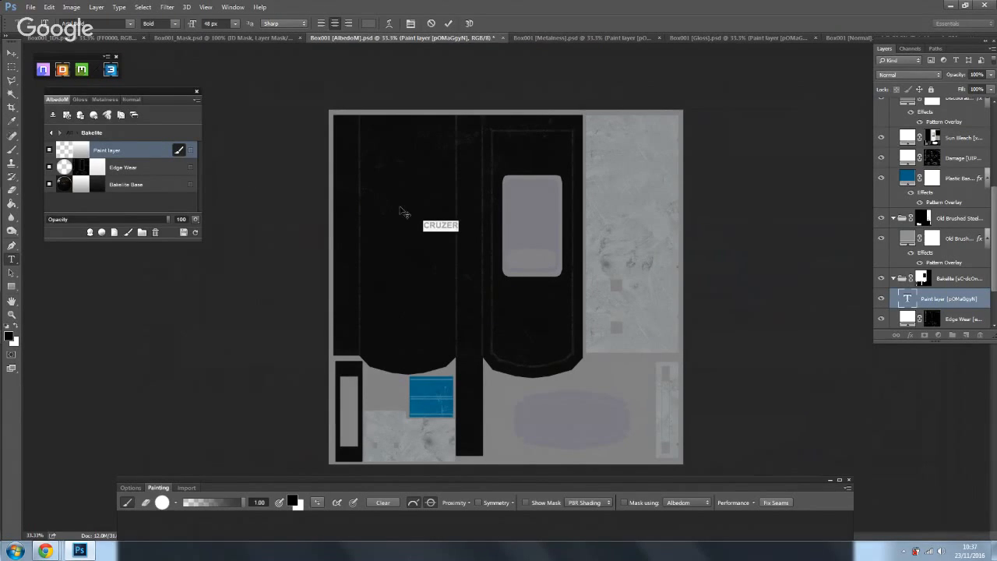
Step: Rotate the CRUZER text 90 degrees with Free Transform
click(11, 52)
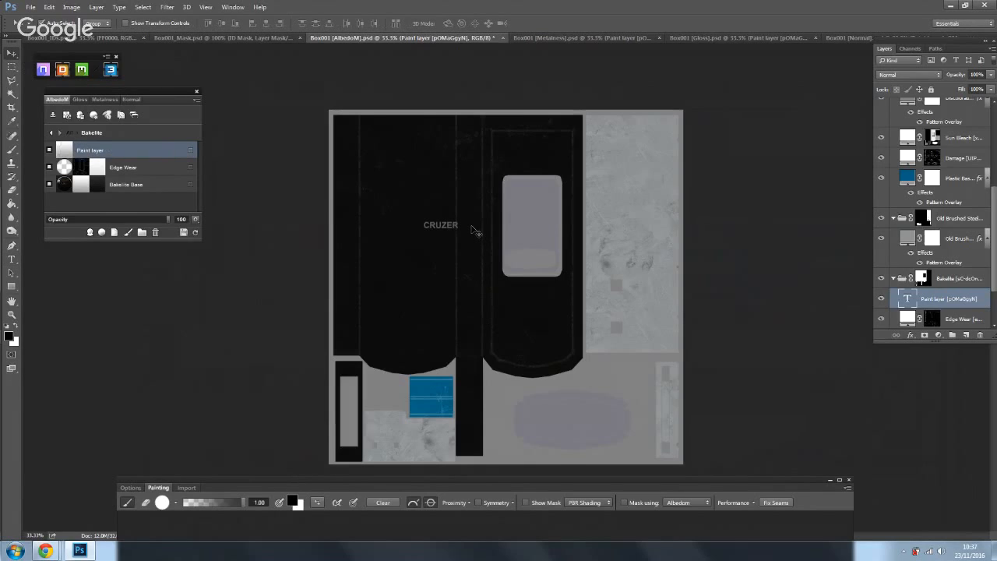
key(ctrl+t)
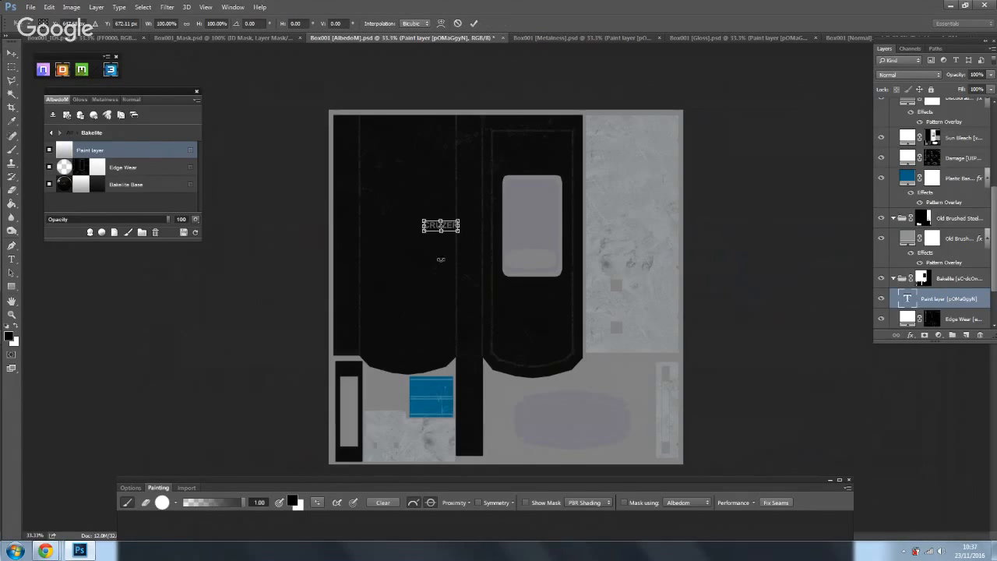
drag(441, 259, 369, 83)
double_click(261, 23)
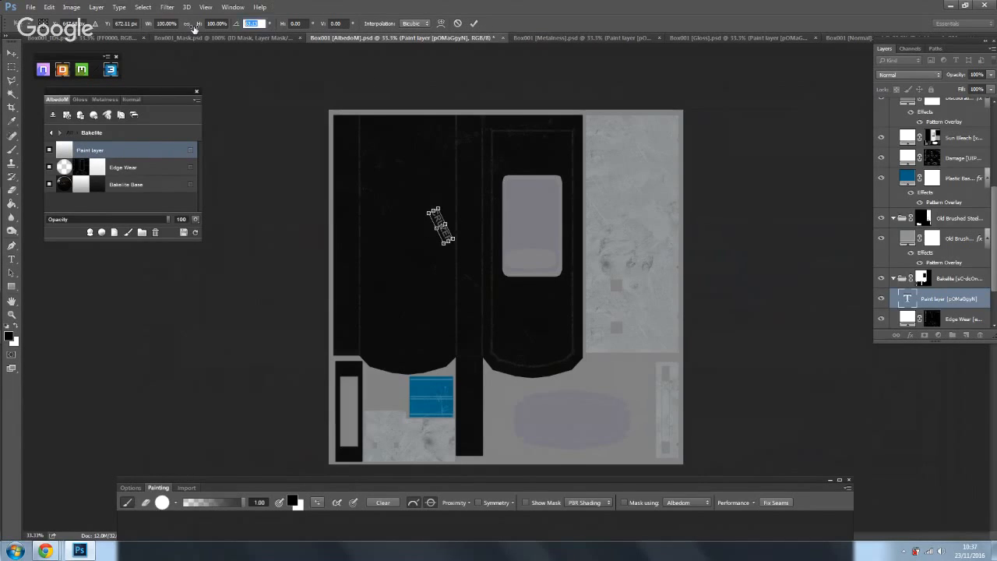
text(90)
key(Return)
Step: Move the rotated CRUZER text above the grey rectangle on the outlined black face and apply the transformation
drag(441, 230, 534, 154)
key(Up)
key(Up)
key(Up)
key(Up)
key(Up)
key(Up)
key(Left)
key(Left)
key(Left)
key(Left)
key(Left)
key(Left)
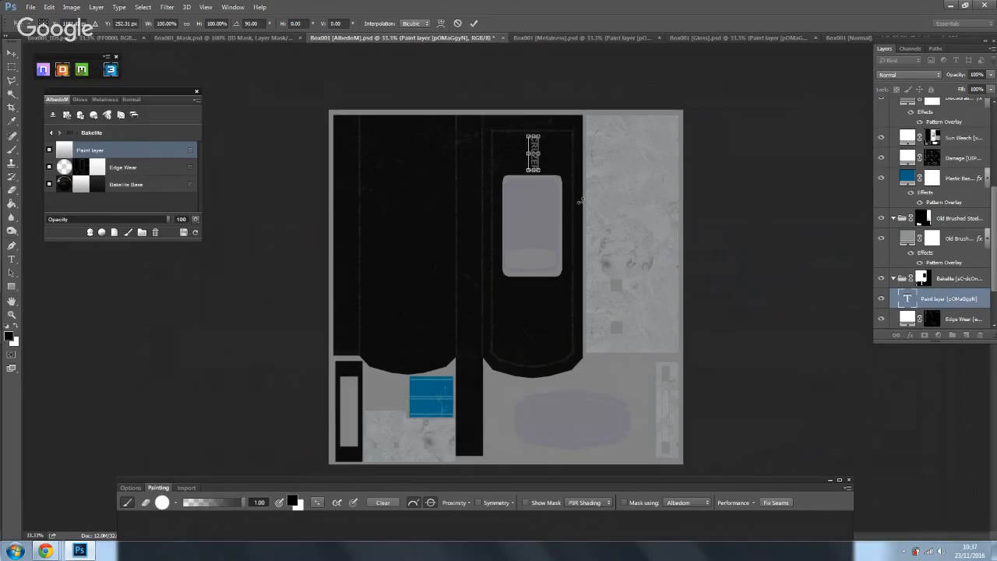
click(12, 53)
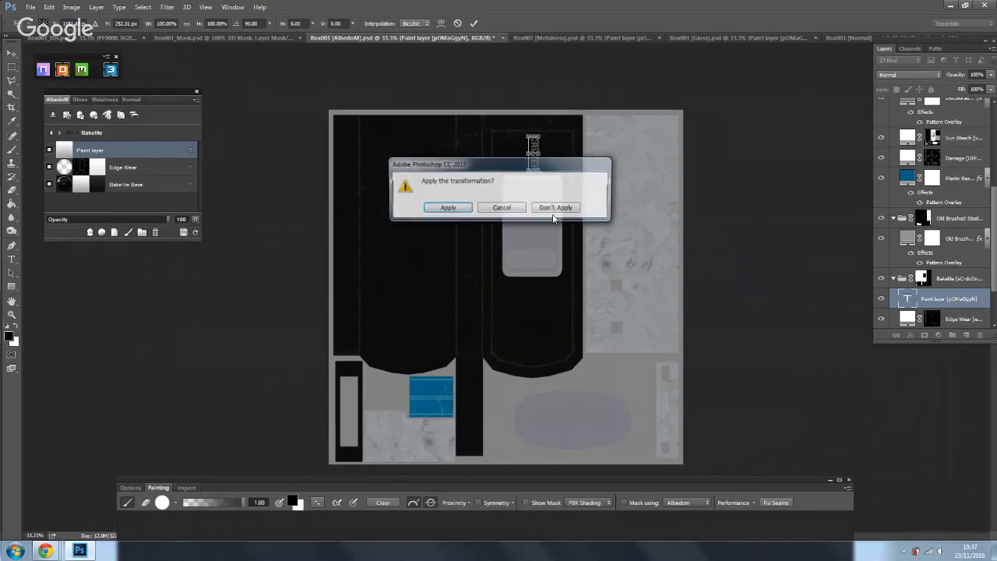
click(464, 207)
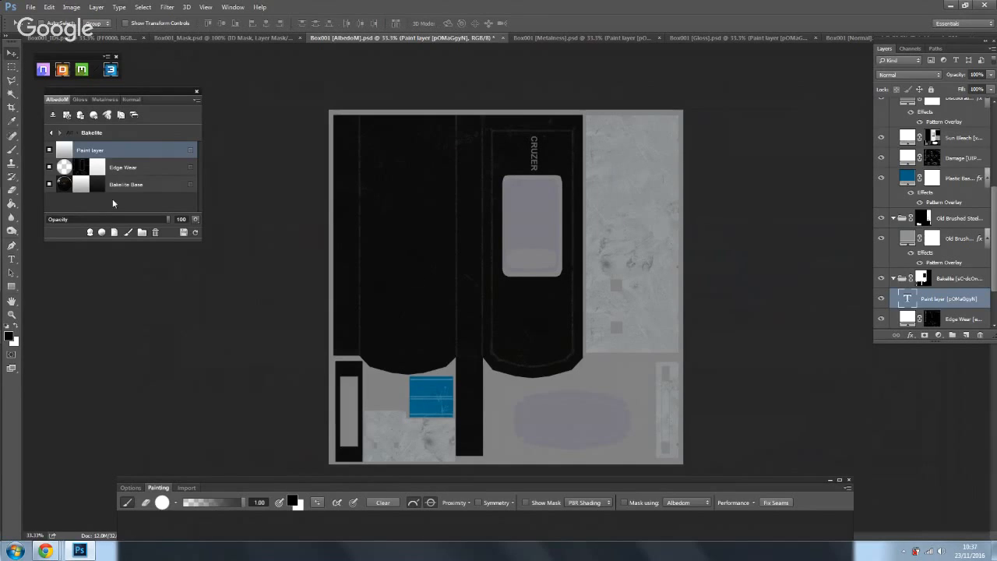
Step: Add a second text reading "USB 3.0 64GB" on two lines in the lower part of the black area
click(11, 258)
click(365, 285)
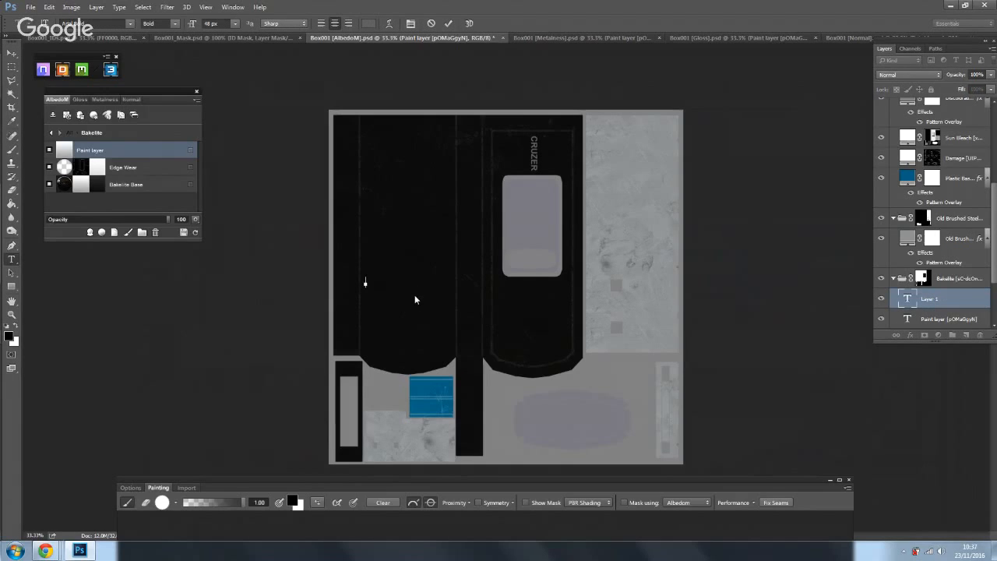
text(USB 3.0 64GB)
key(Return)
Step: Try a 270-degree rotation on the USB 3.0 64GB text, and set its angle to 90 degrees instead
click(11, 53)
key(ctrl+t)
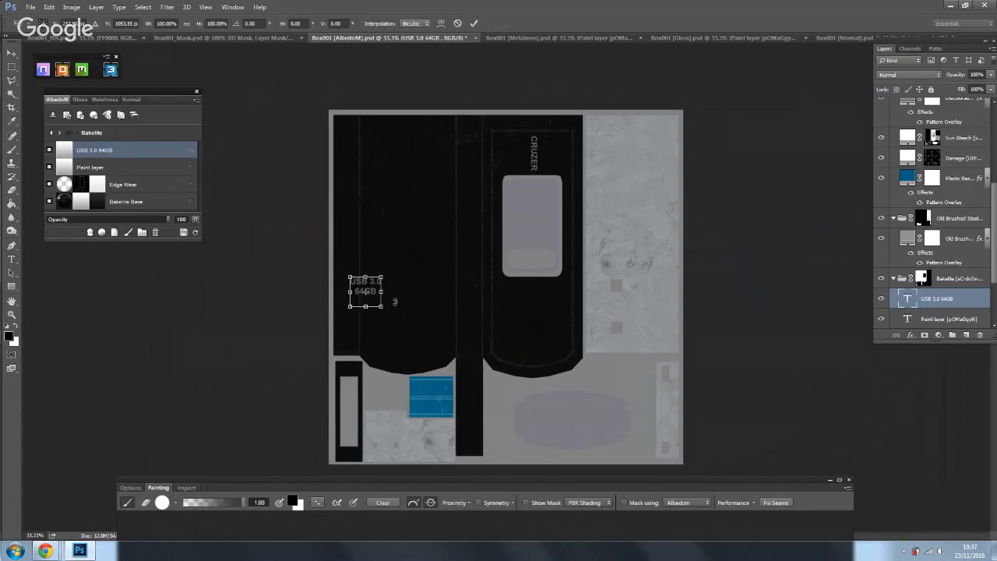
drag(382, 327, 305, 130)
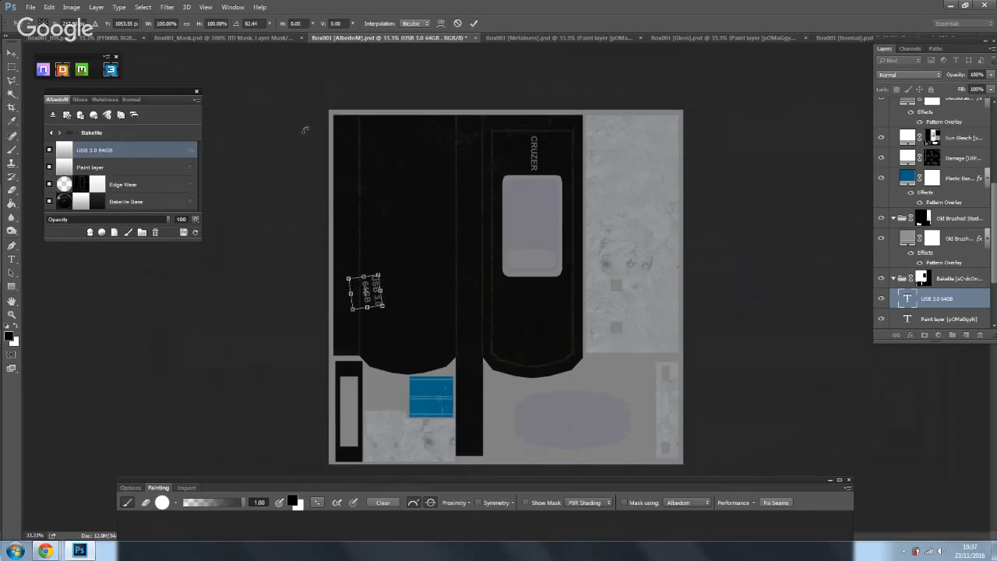
click(264, 24)
text(270)
key(Return)
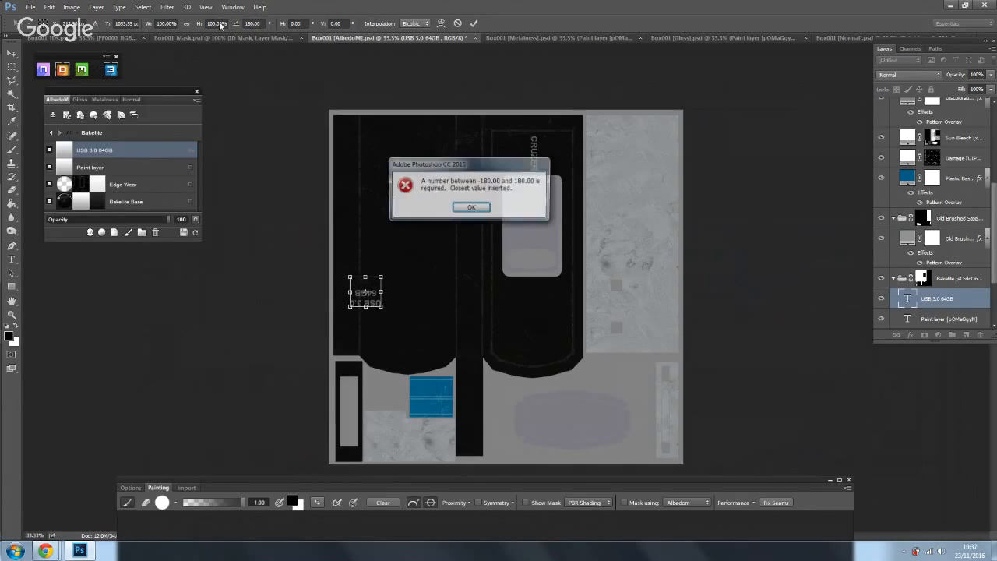
click(471, 208)
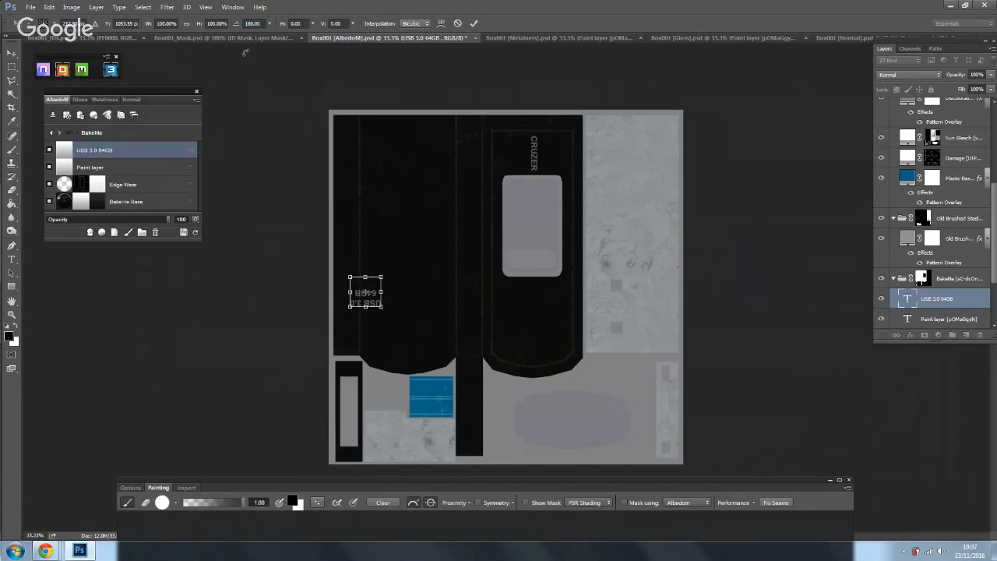
text(90)
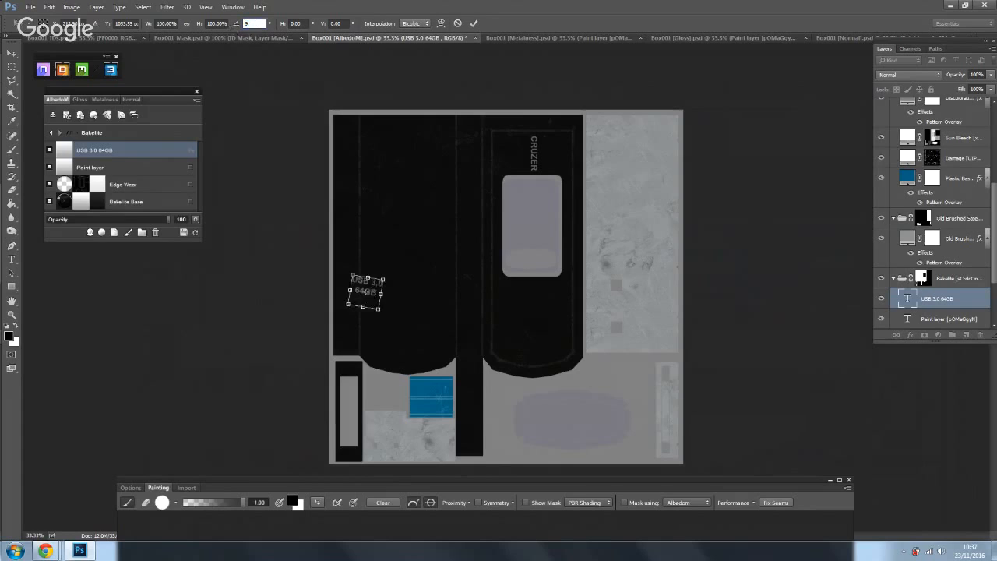
Step: Apply the rotation and move the USB 3.0 64GB text below the grey rectangle on the outlined black face
click(11, 53)
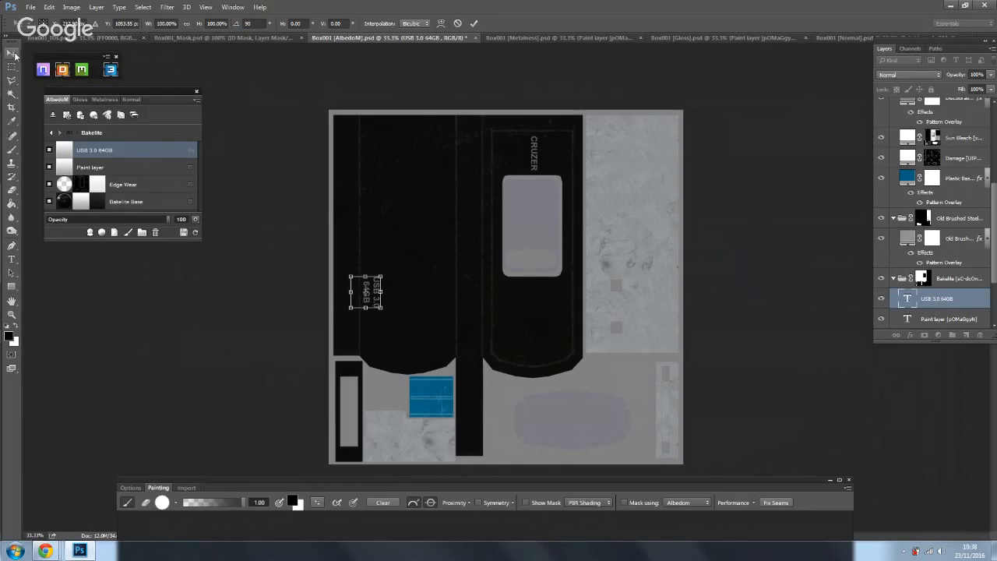
click(447, 207)
drag(418, 278, 546, 326)
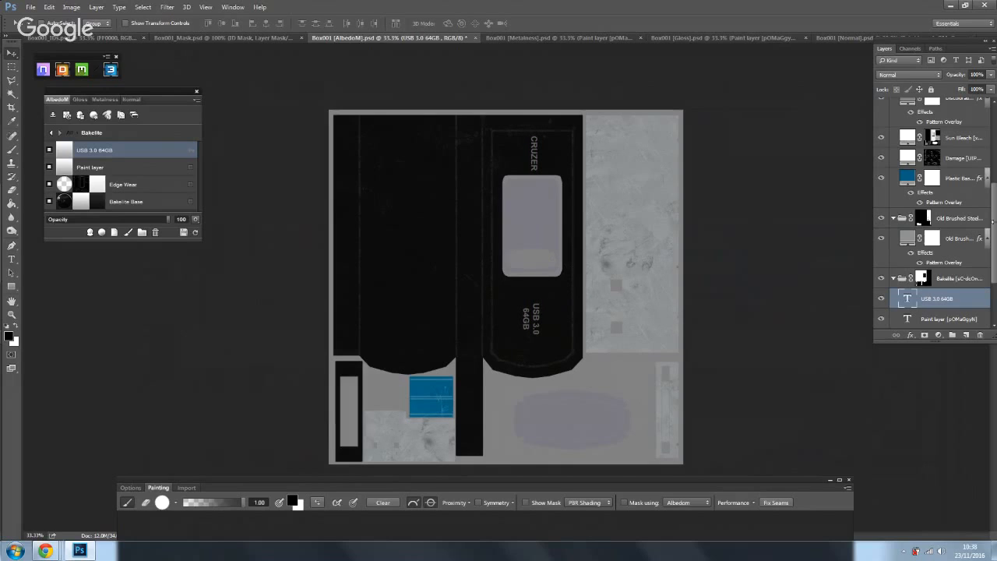
Step: Enlarge the layer list and refresh the material to check the lettering on the 3D model
drag(963, 44, 897, 57)
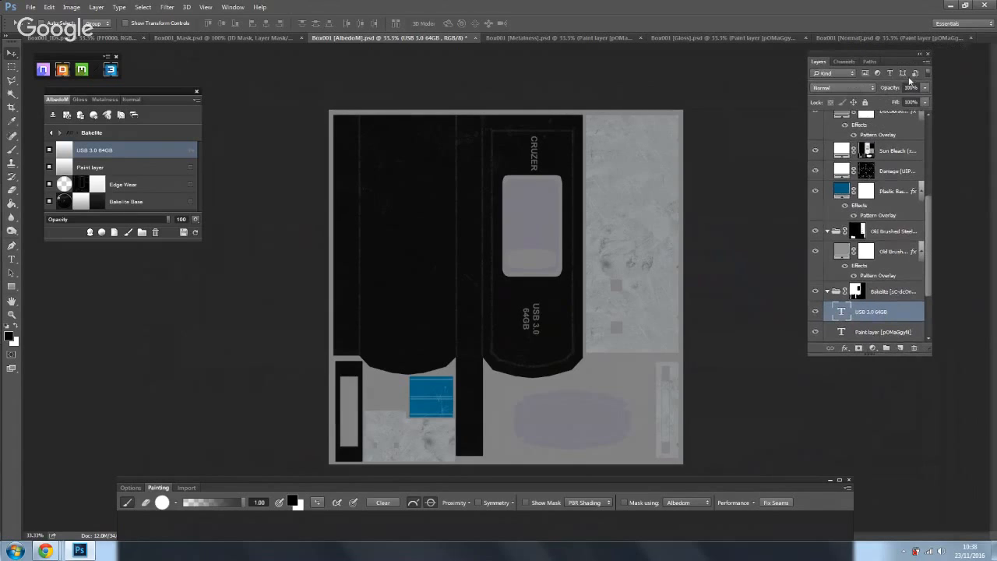
drag(926, 353, 981, 406)
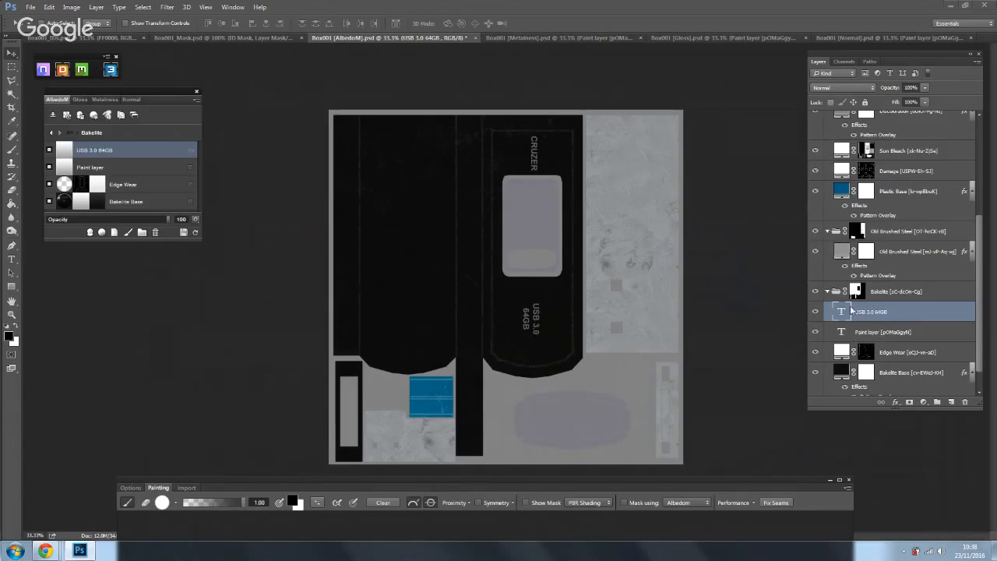
click(195, 232)
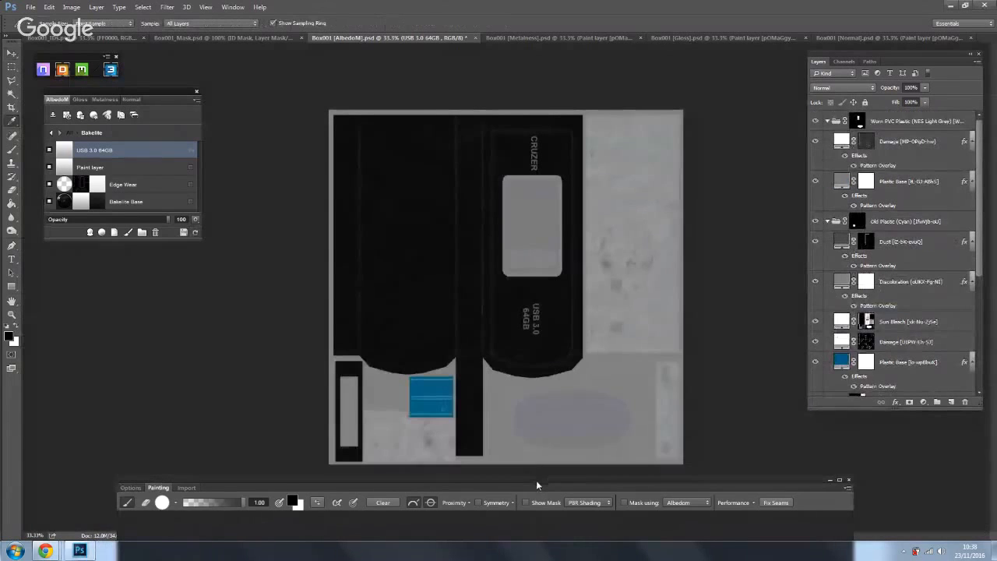
mouse_move(535, 480)
mouse_down()
mouse_move(572, 300)
mouse_move(591, 295)
mouse_move(633, 64)
mouse_move(549, 412)
mouse_move(548, 399)
mouse_move(537, 408)
mouse_move(607, 6)
mouse_move(608, 103)
mouse_up()
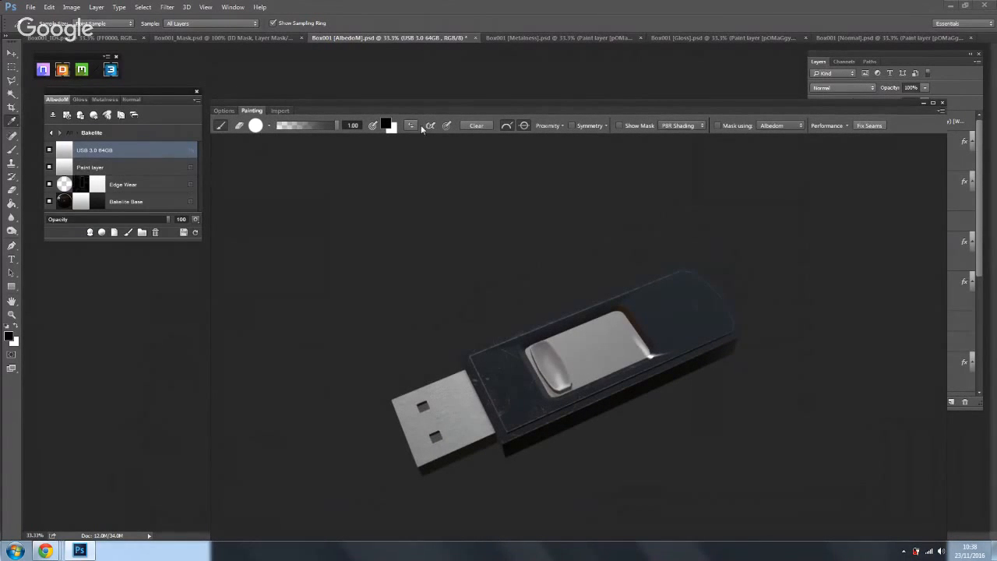
mouse_move(459, 110)
mouse_down()
mouse_move(397, 362)
mouse_move(375, 406)
mouse_move(400, 240)
mouse_move(342, 399)
mouse_up()
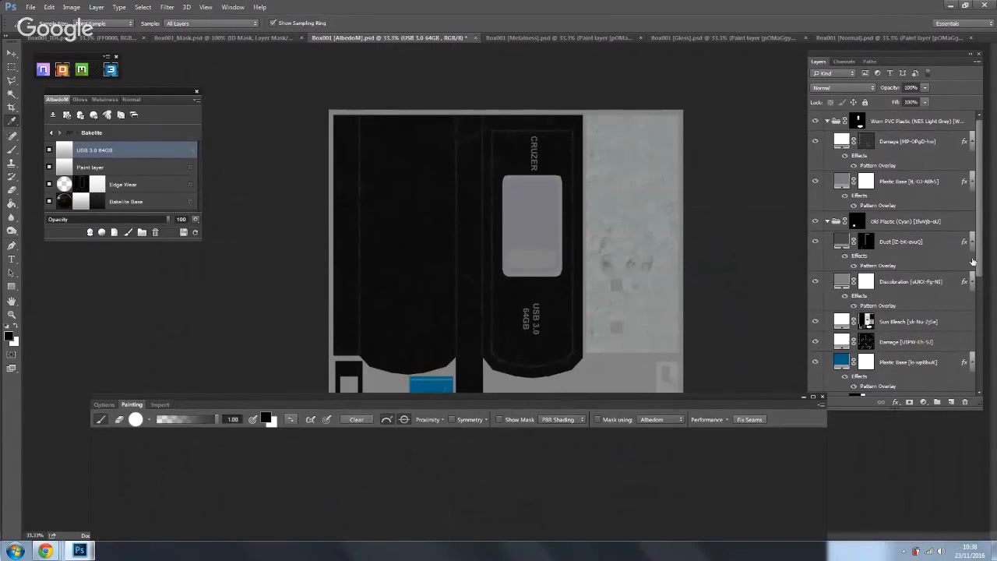
Step: Rasterize the USB 3.0 64GB and Paint layer type layers and merge the first down into the second
scroll(943, 360, down, 5)
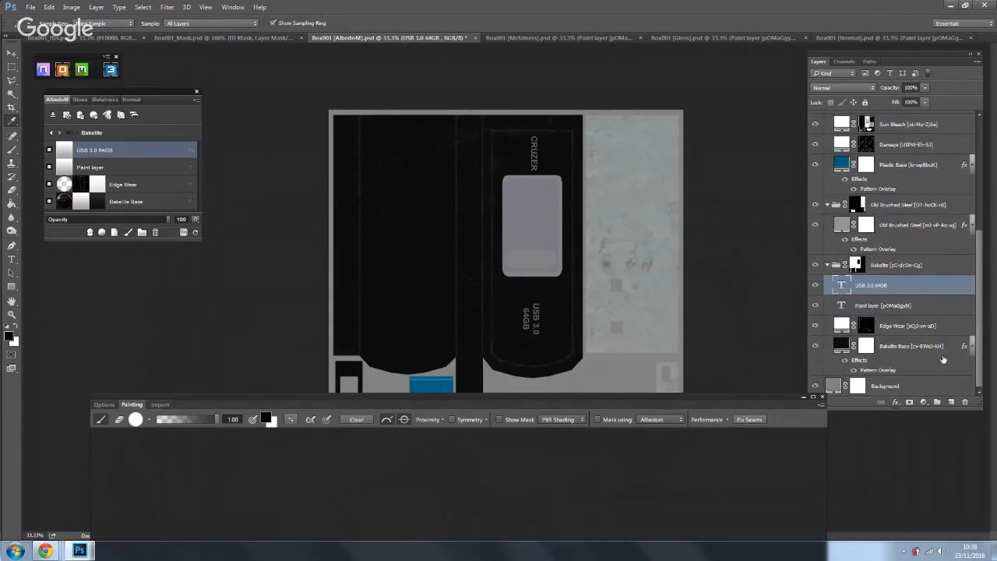
right_click(891, 288)
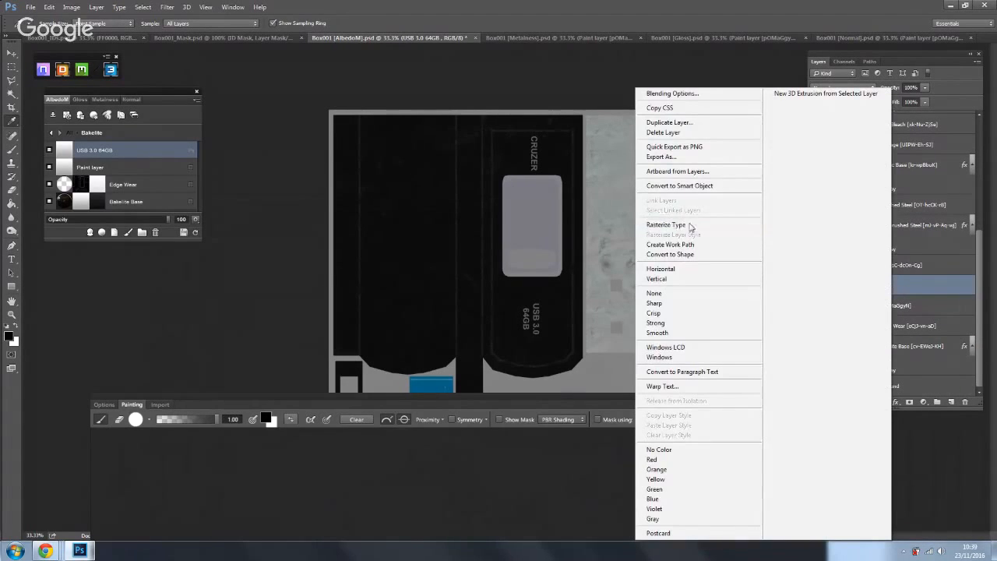
click(692, 226)
right_click(918, 305)
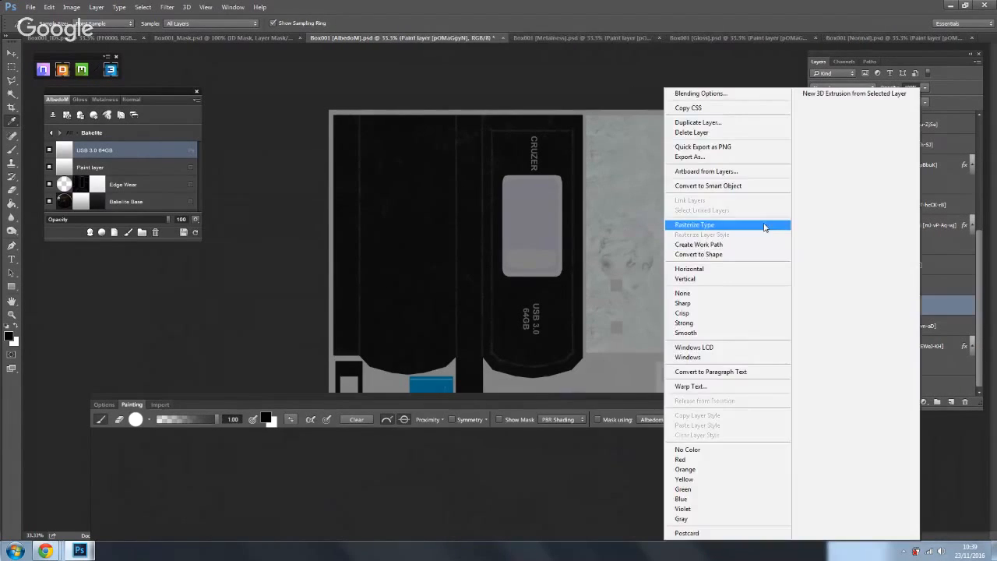
click(724, 225)
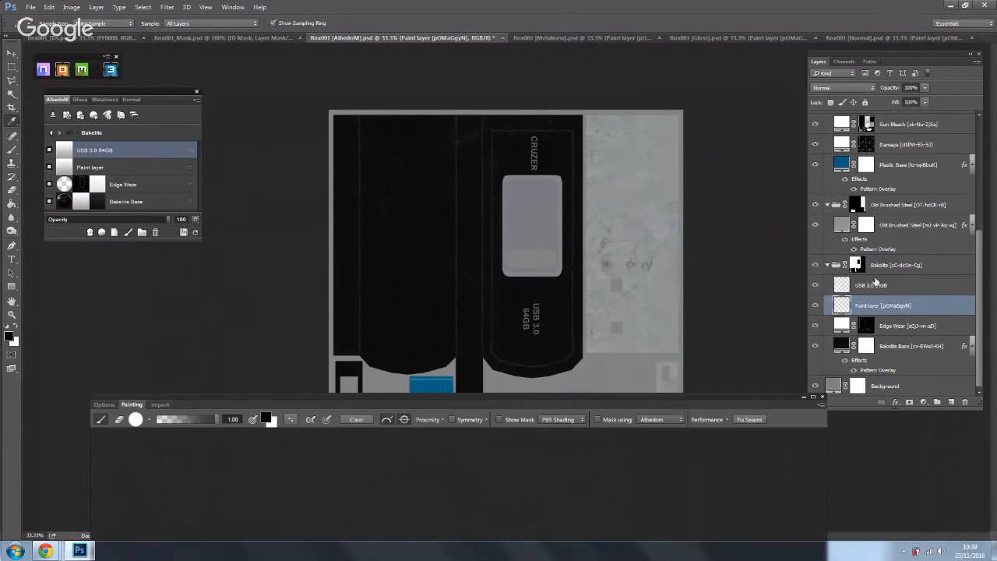
click(903, 287)
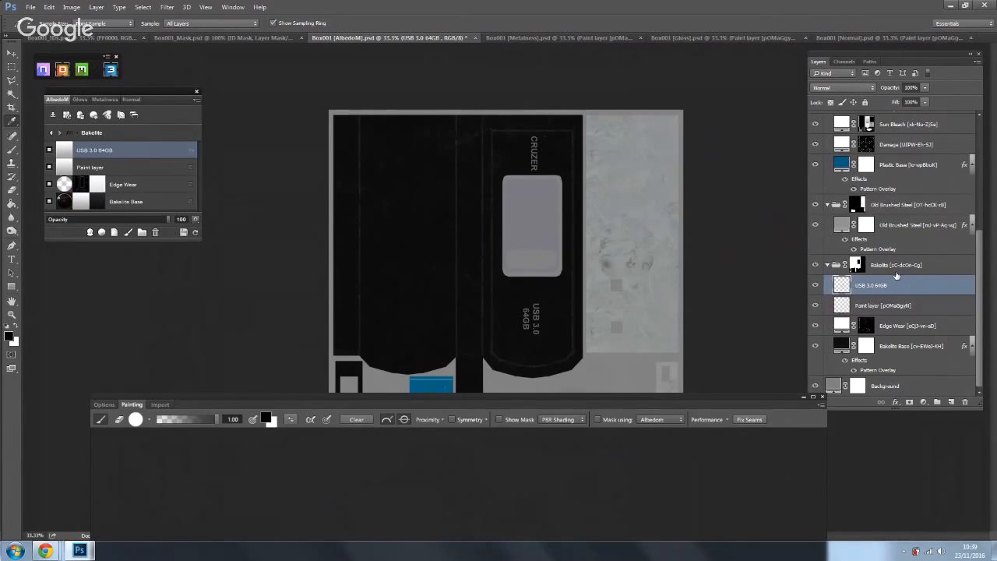
key(ctrl+e)
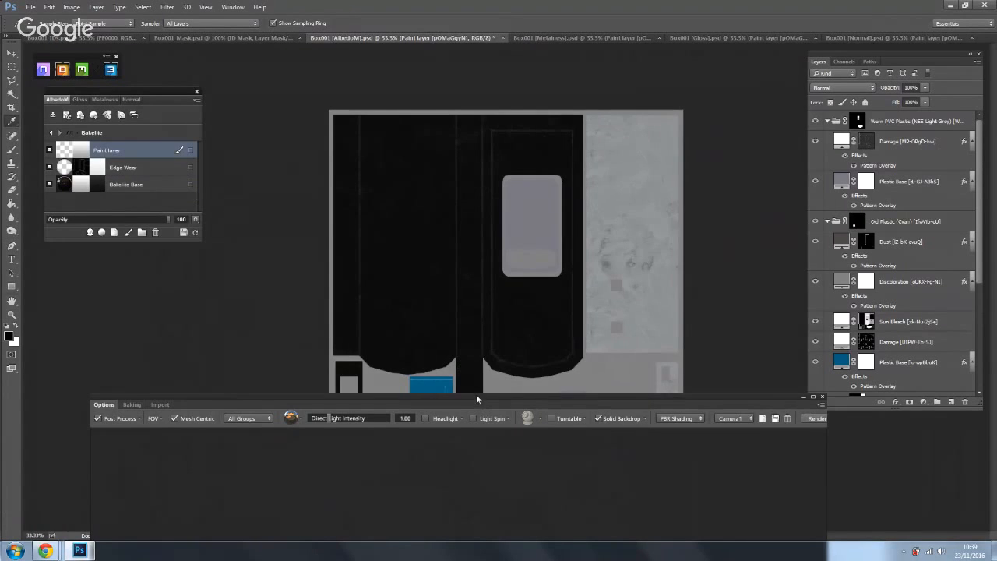
Step: Add the text "CRUZER" again on the black area of the albedo texture, keeping the 3D preview clear of it
drag(476, 399, 476, 93)
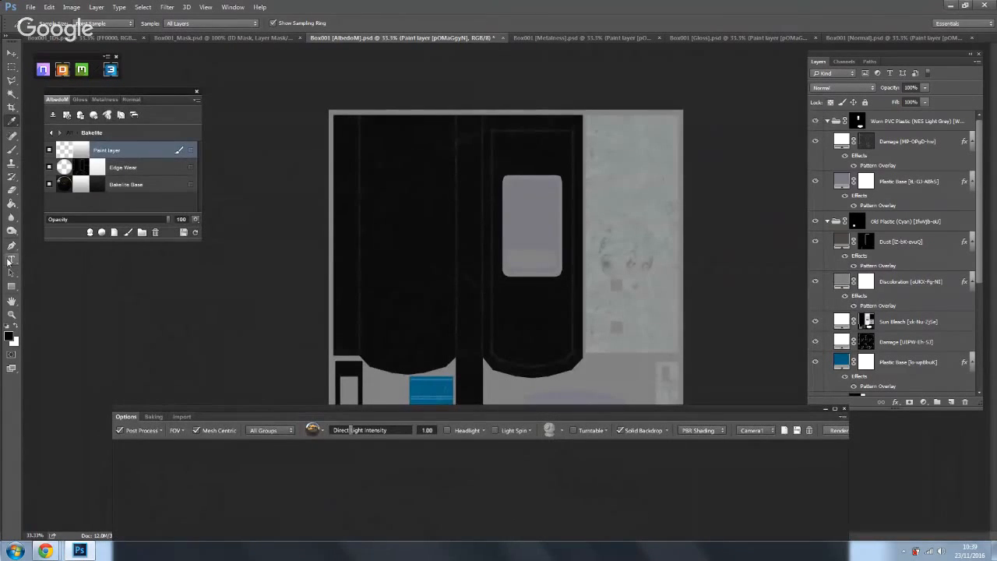
click(11, 259)
click(409, 232)
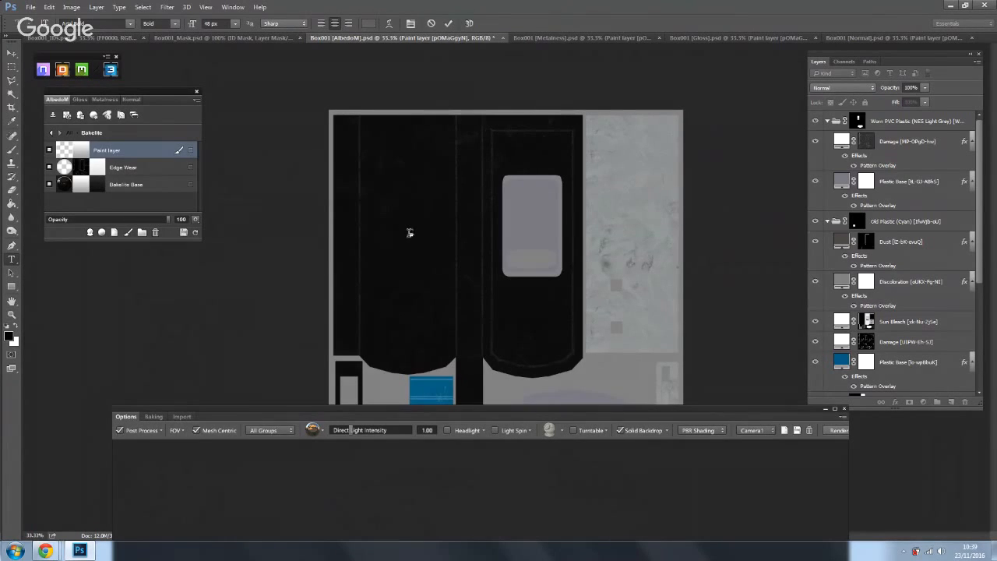
text(CRUZER)
click(11, 56)
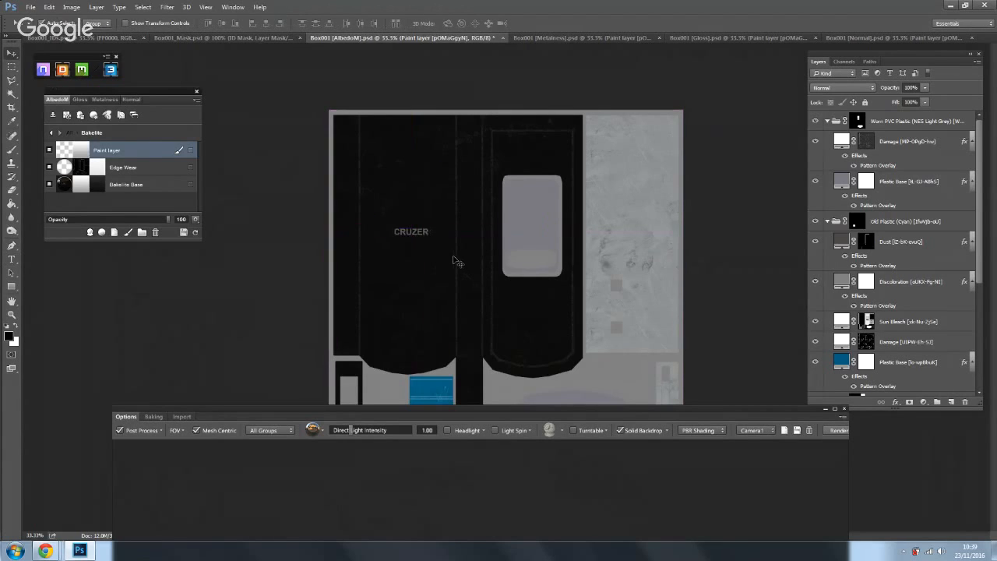
Step: Rotate the CRUZER text by 90 degrees and move it above the grey rectangle on the outlined black face
key(ctrl+t)
drag(438, 262, 387, 288)
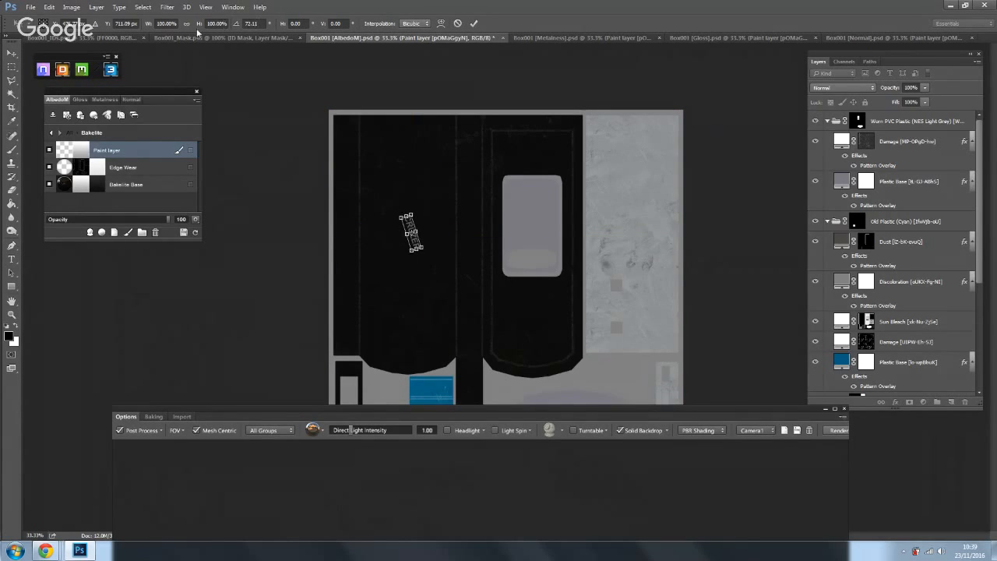
click(251, 24)
text(90)
key(Return)
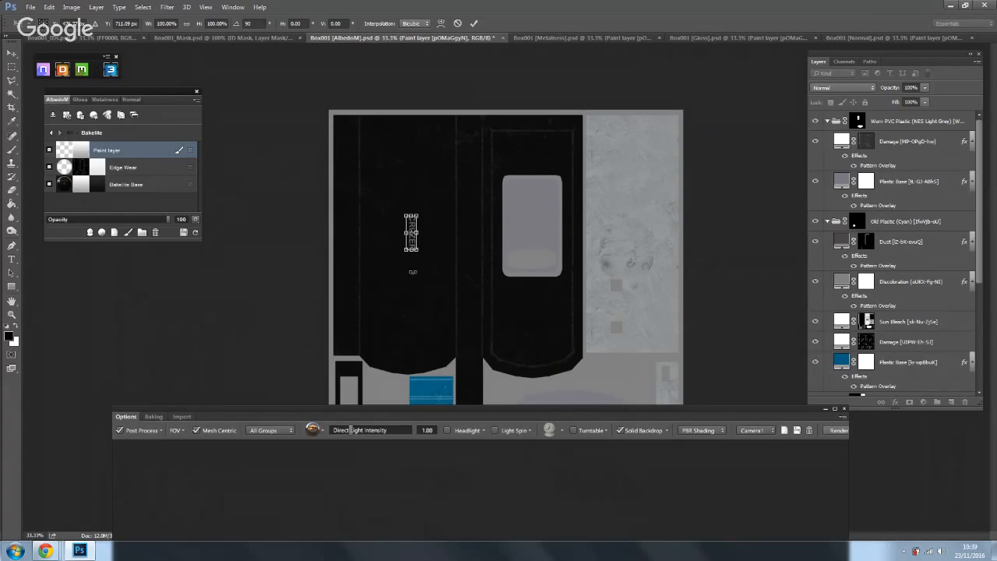
key(Return)
drag(413, 271, 534, 192)
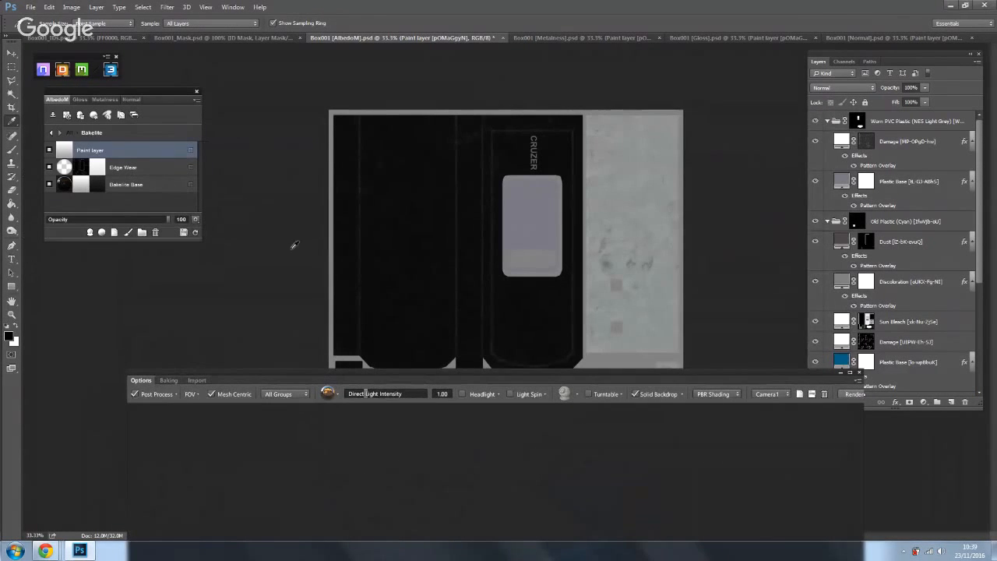
Step: Add the two-line text "USB 3.0 128GB" on the empty black area of the albedo texture
click(10, 260)
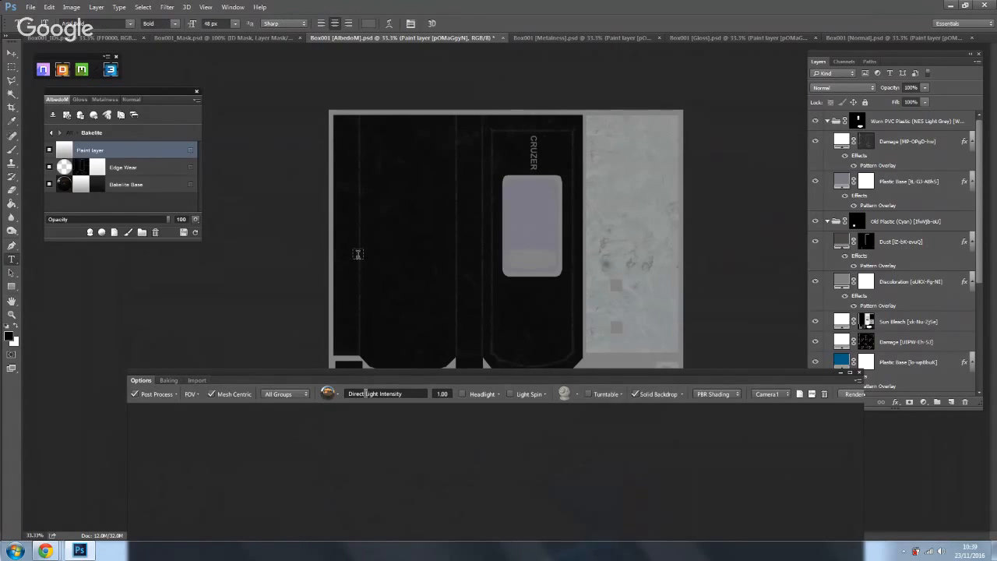
click(356, 253)
text(USB 3)
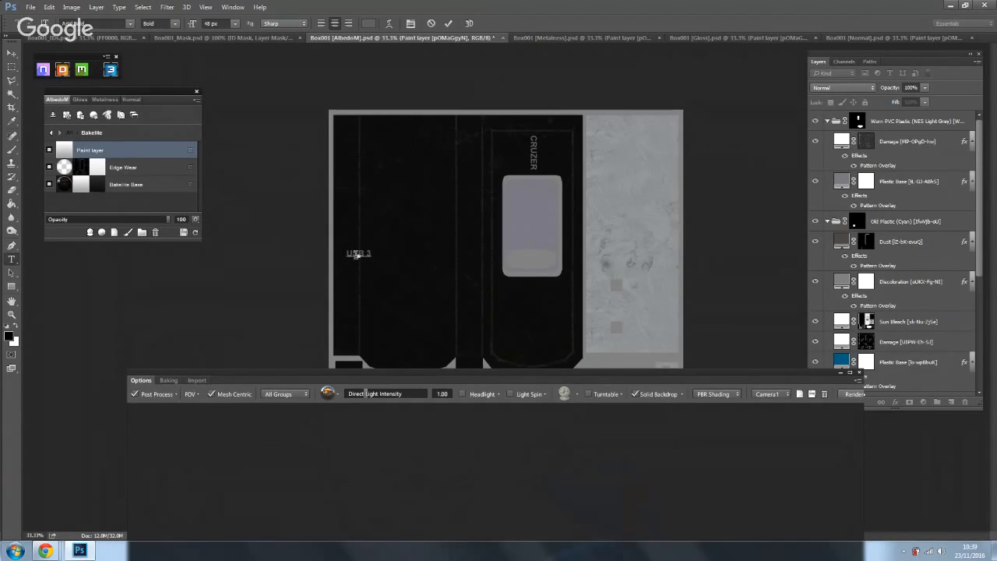
text(.0)
text(12)
text(8GB)
click(11, 53)
Step: Rotate the USB 3.0 128GB text by 90 degrees, apply the transformation and move it below the grey rectangle on the outlined face
key(ctrl+t)
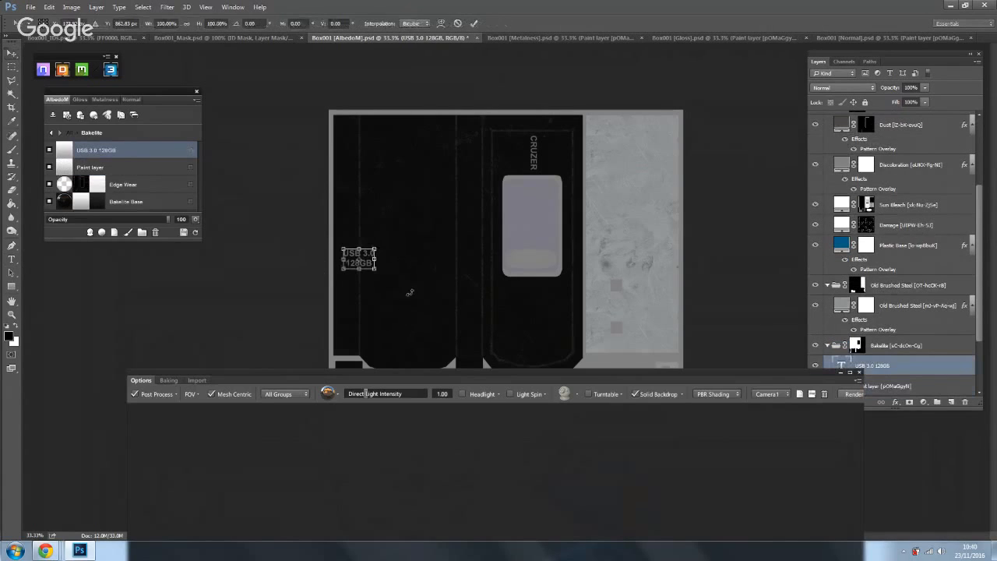
drag(408, 289, 381, 299)
click(253, 23)
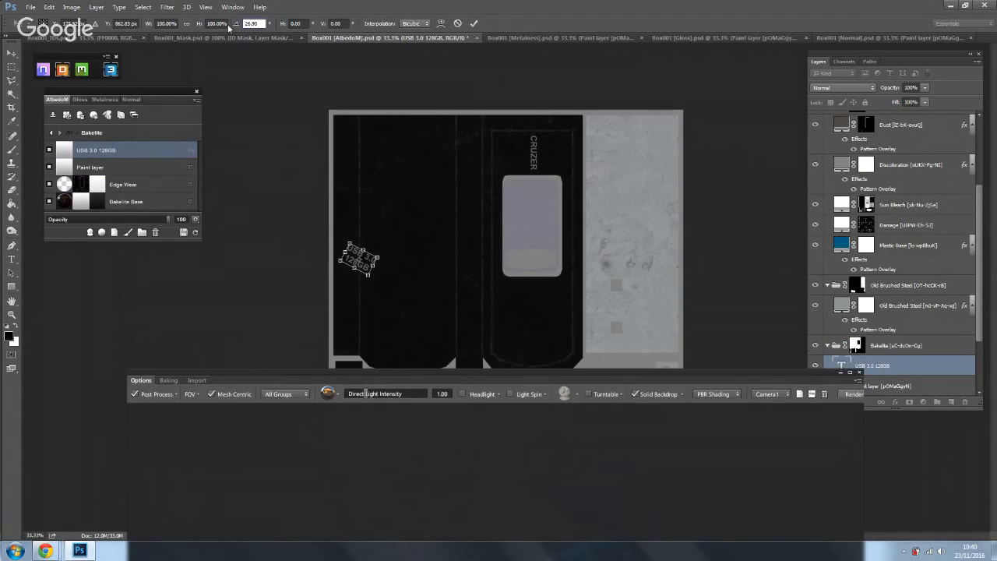
double_click(254, 24)
text(90)
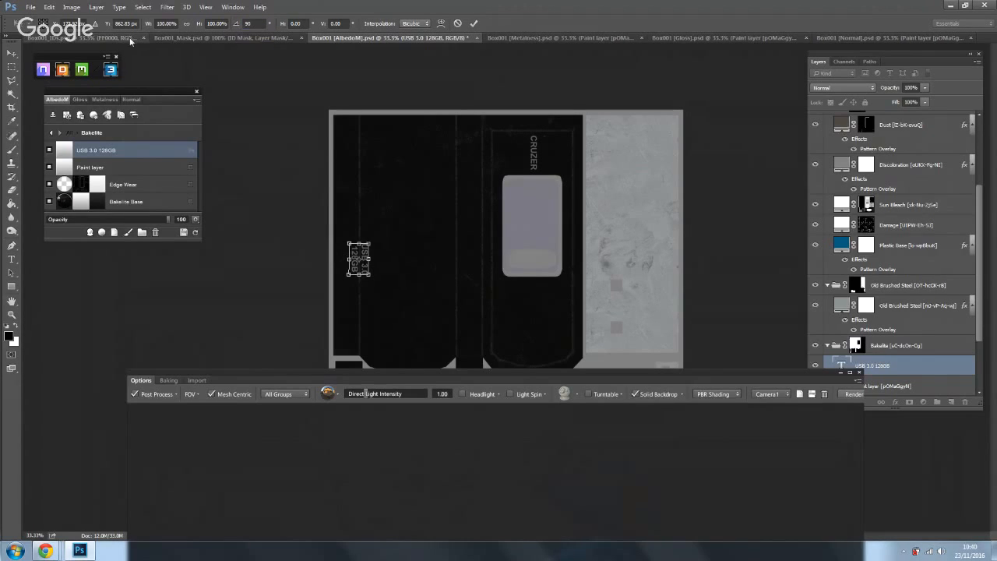
click(11, 55)
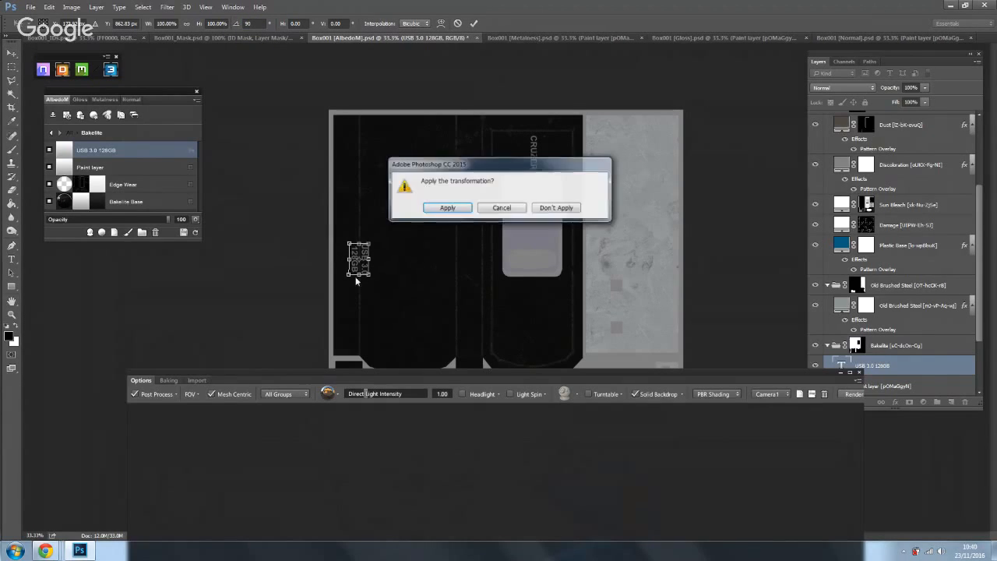
click(454, 208)
drag(384, 270, 550, 330)
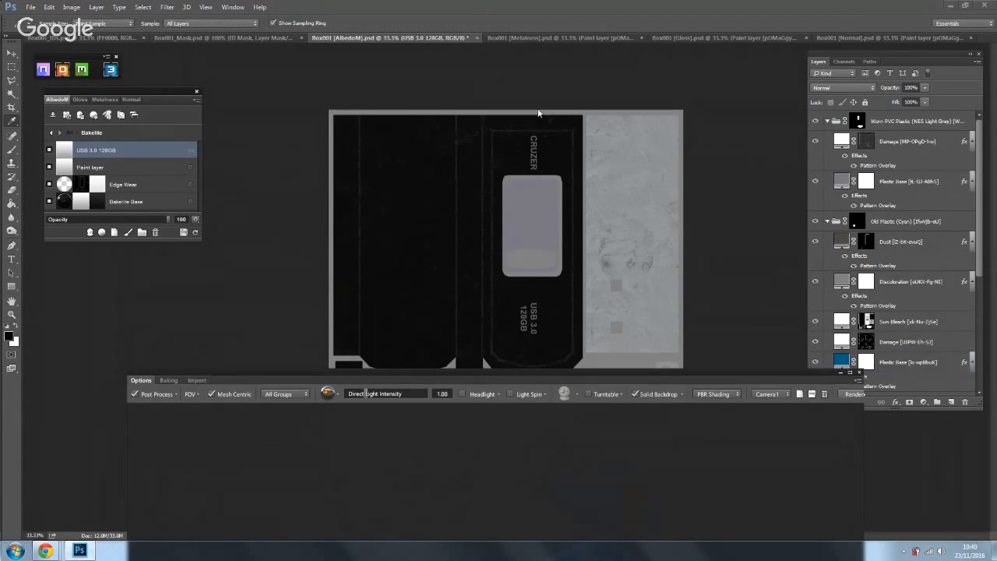
Step: Examine the CRUZER and USB 3.0 128GB lettering and the black plastic's edge wear on the 3D model, up close and from several angles
drag(514, 369, 503, 76)
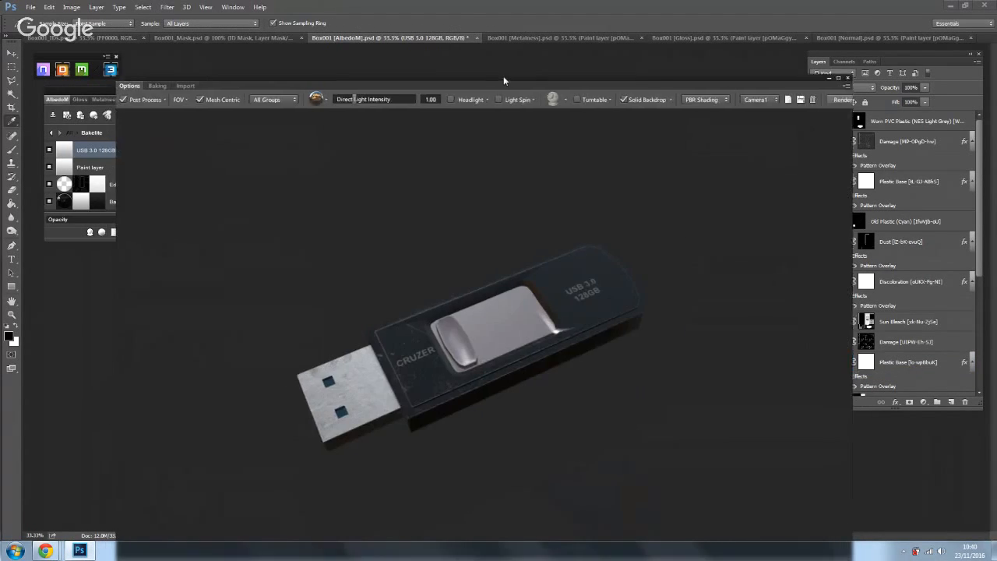
mouse_move(567, 294)
mouse_down()
mouse_move(583, 355)
mouse_move(491, 292)
mouse_move(505, 334)
mouse_move(532, 349)
mouse_move(528, 333)
mouse_up()
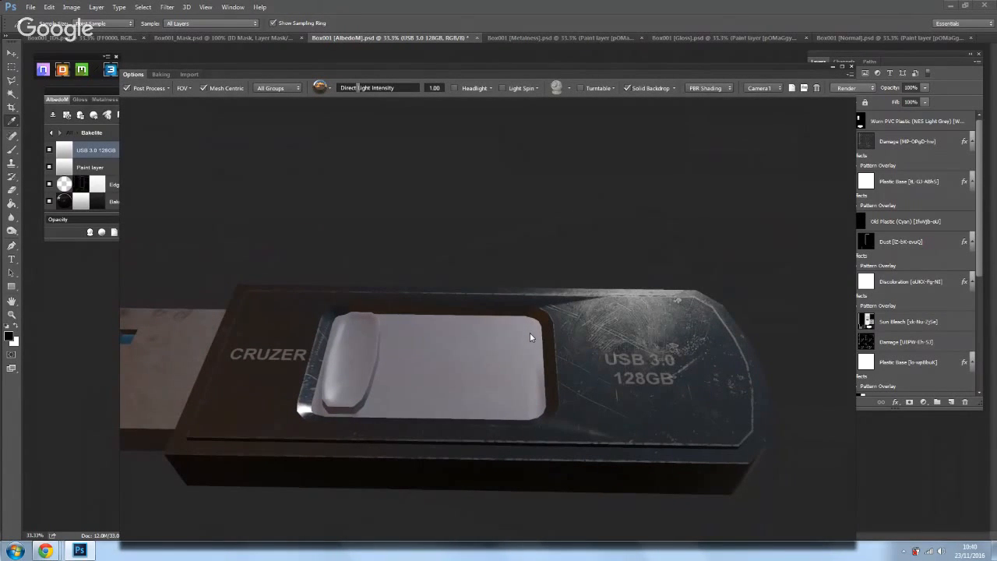
mouse_move(510, 373)
mouse_down()
mouse_move(557, 365)
mouse_move(591, 342)
mouse_move(546, 318)
mouse_move(538, 364)
mouse_move(538, 339)
mouse_up()
scroll(545, 321, down, 3)
scroll(536, 334, up, 2)
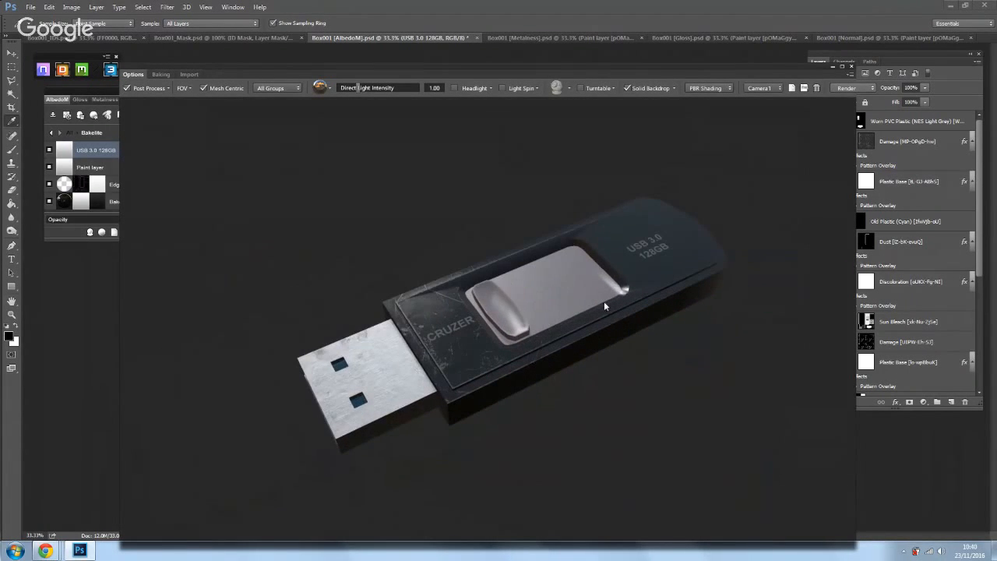
drag(615, 291, 581, 295)
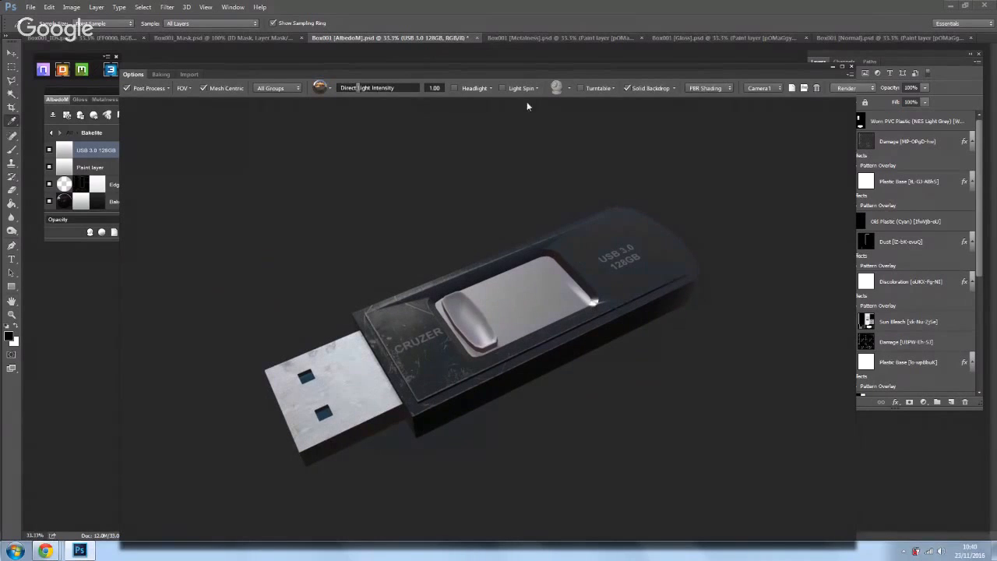
drag(522, 66, 617, 35)
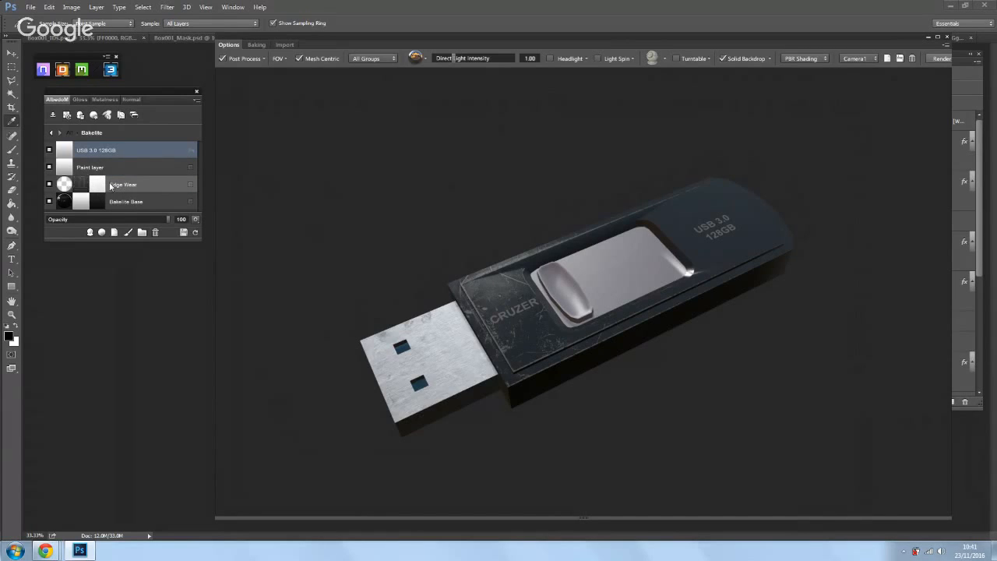
drag(507, 359, 501, 318)
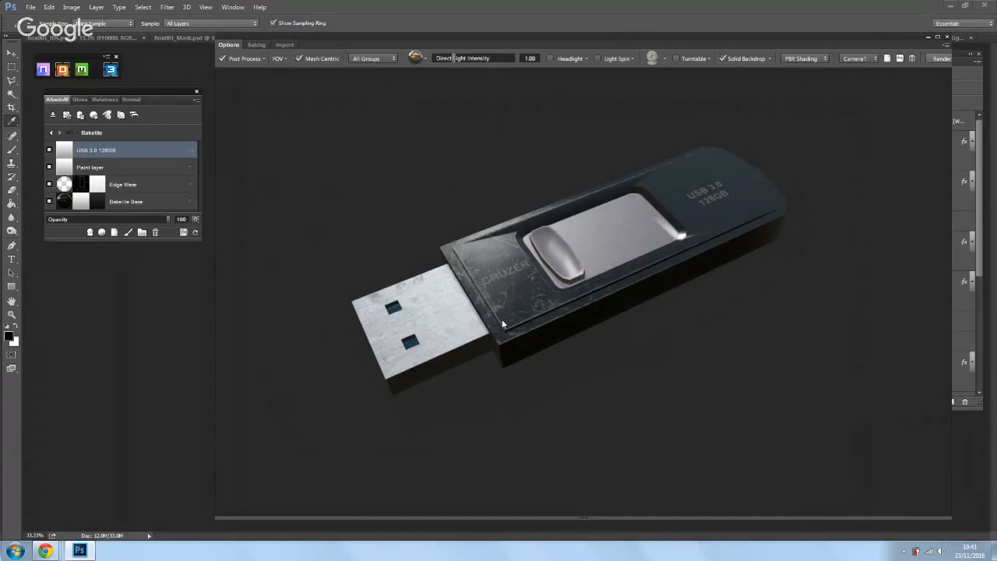
scroll(502, 318, up, 5)
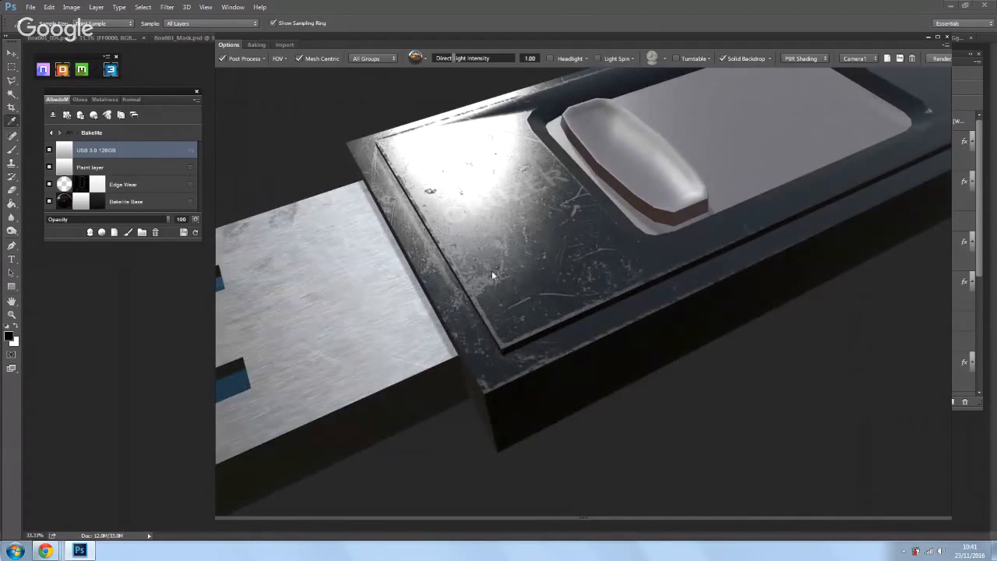
scroll(519, 231, down, 5)
drag(505, 233, 456, 297)
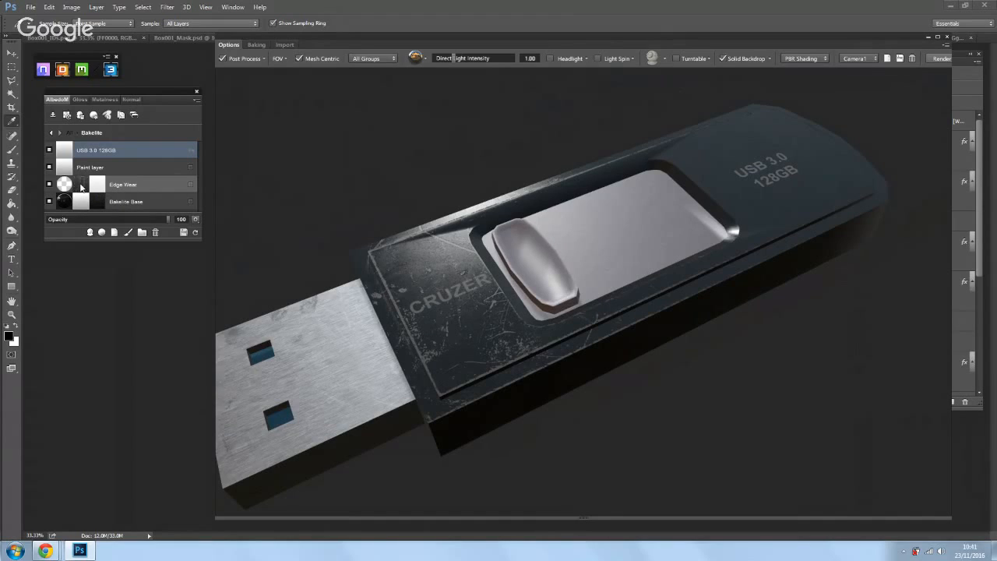
Step: Open the Edge Wear layer's mask in the Dynamask editor for painting in full shaded mode
click(81, 187)
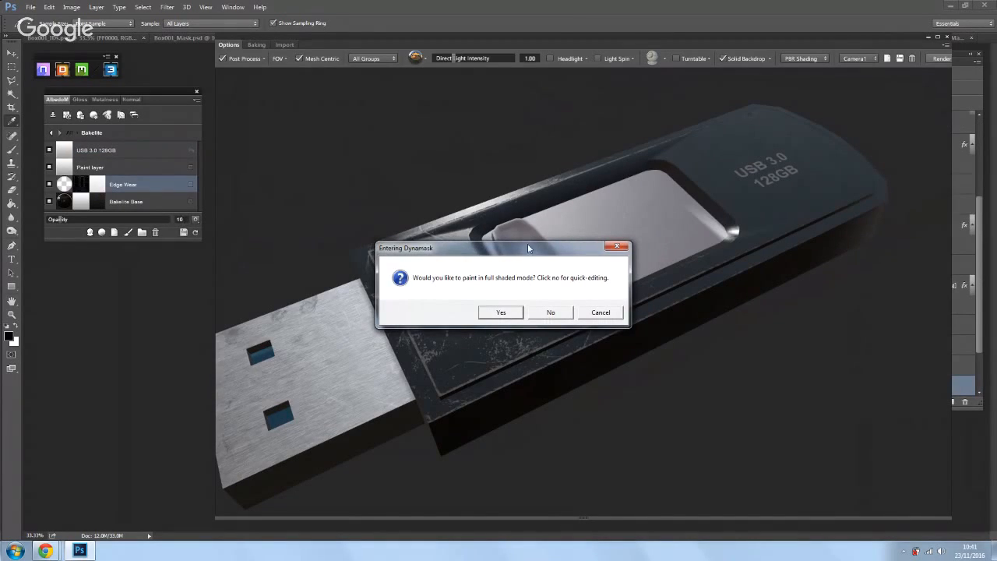
drag(528, 247, 529, 222)
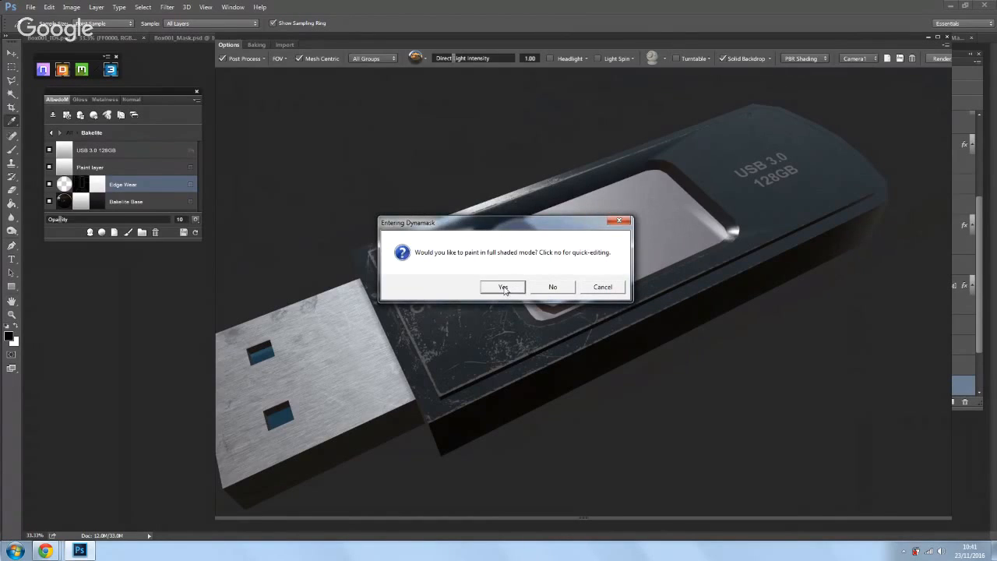
click(504, 288)
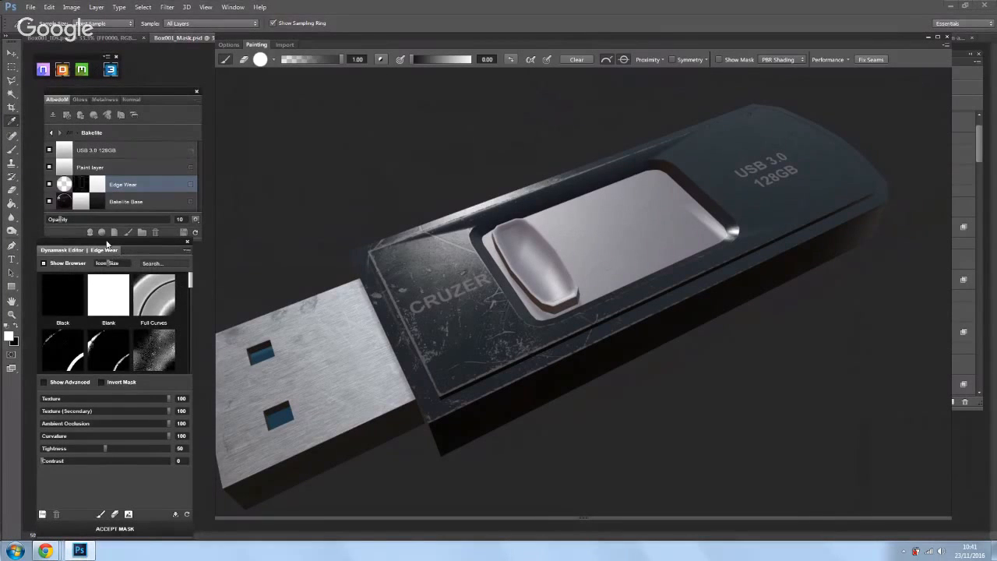
mouse_move(107, 241)
mouse_down()
mouse_move(122, 229)
mouse_move(110, 229)
mouse_move(117, 245)
mouse_up()
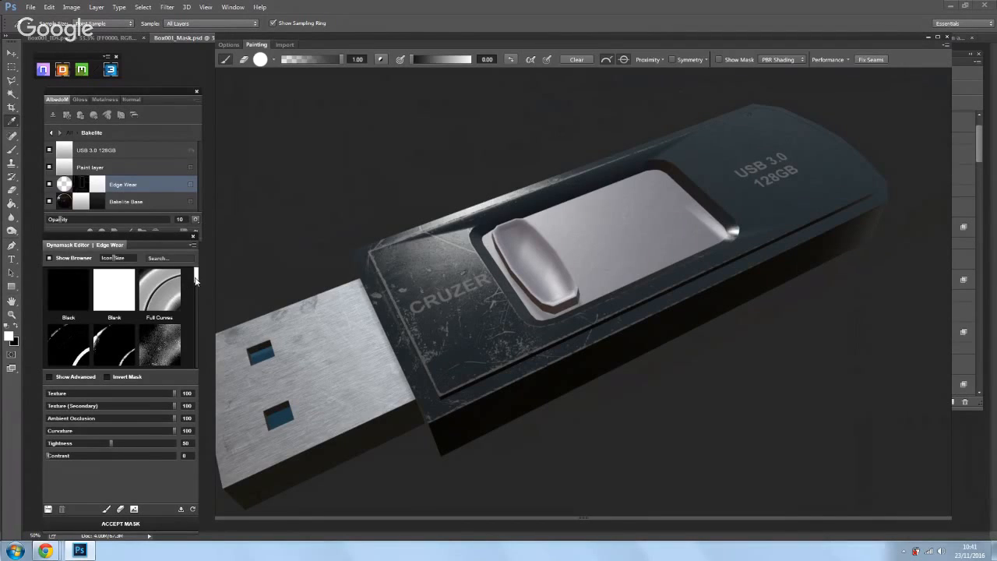
Step: Apply the Sun Bleach preset to the Edge Wear mask and check it on the 3D model
scroll(195, 279, down, 2)
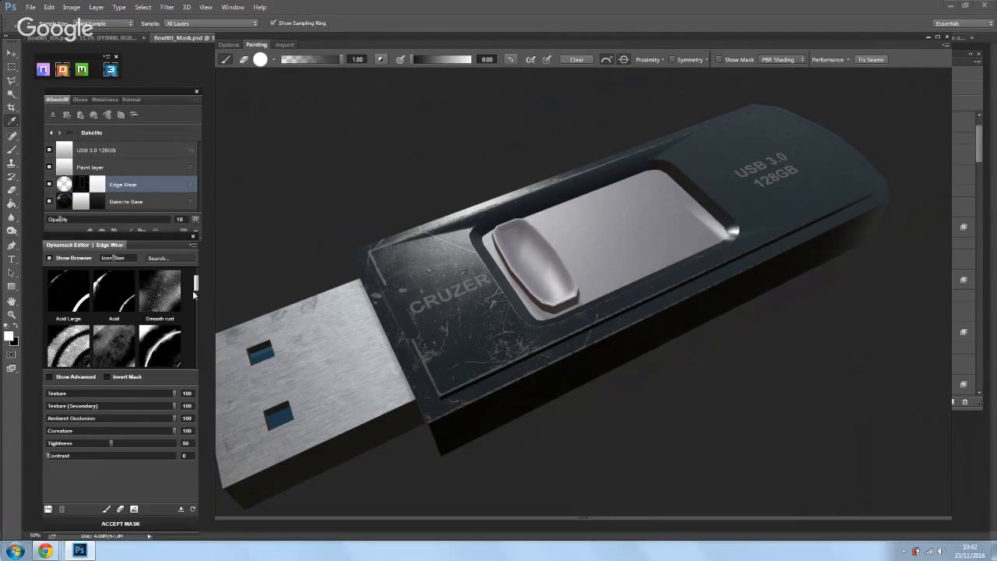
drag(195, 286, 196, 308)
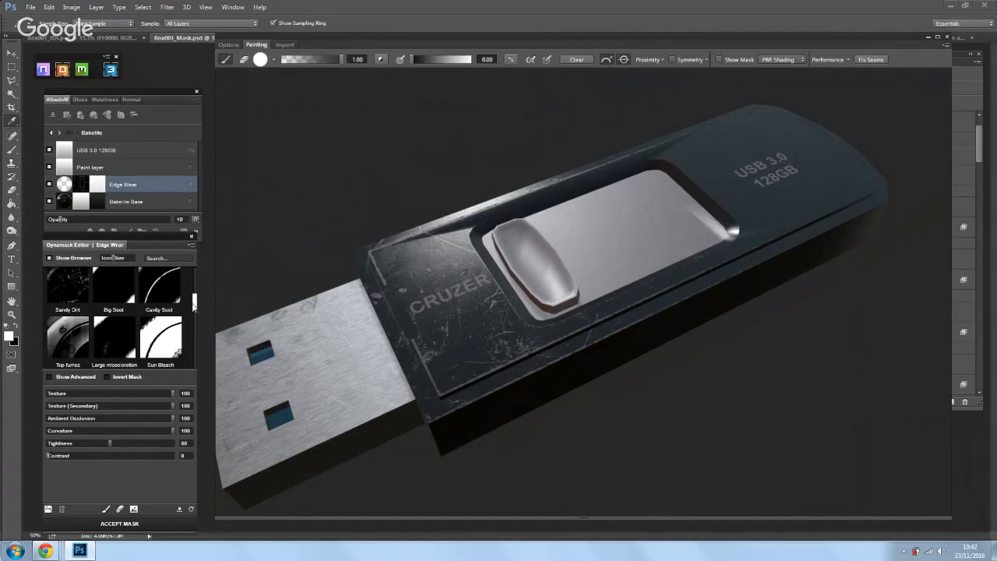
click(159, 343)
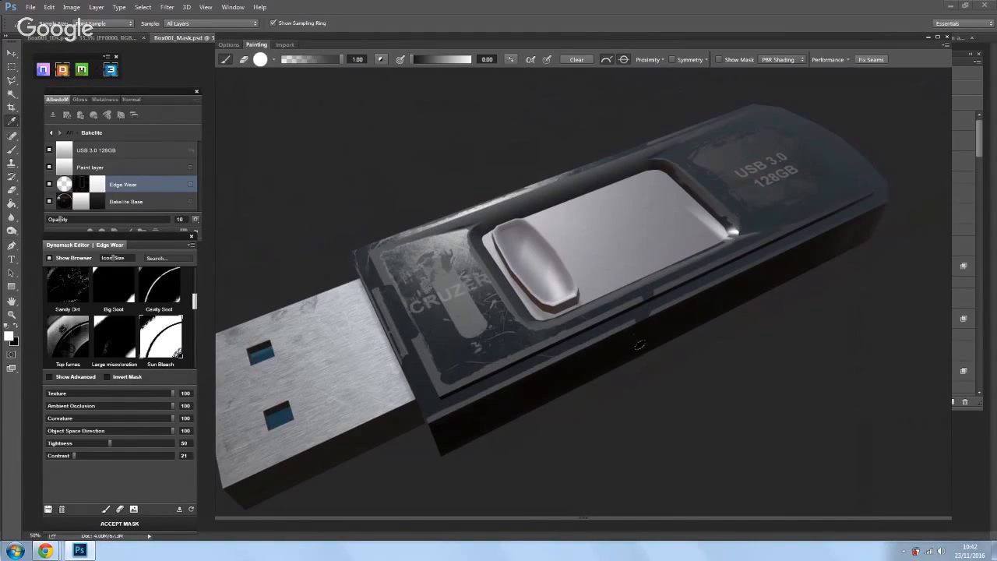
drag(705, 278, 607, 421)
drag(656, 247, 703, 285)
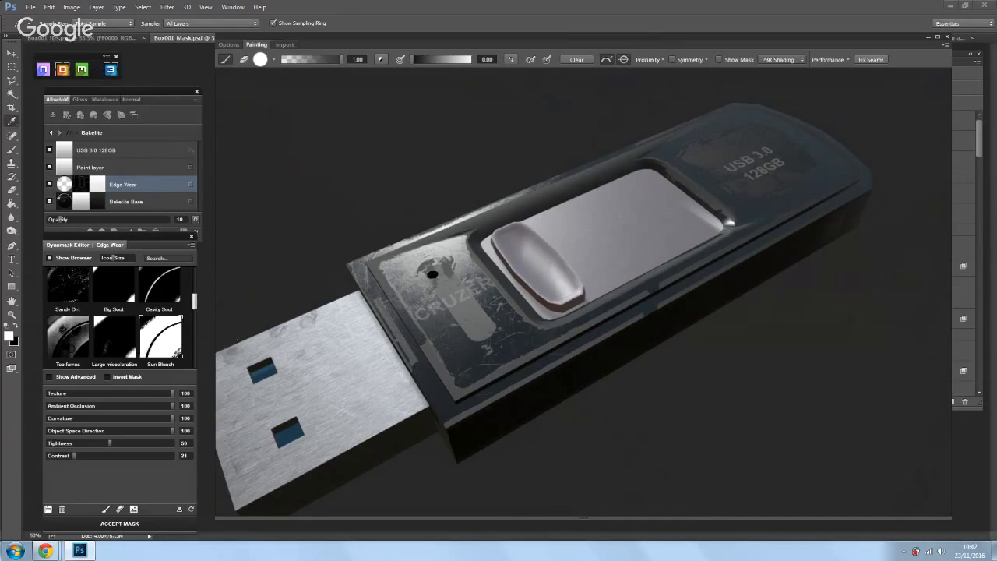
Step: Set the Edge Wear mask's Ambient Occlusion to 89 and its Tightness to 77, comparing tighter and looser wear on the model
click(100, 405)
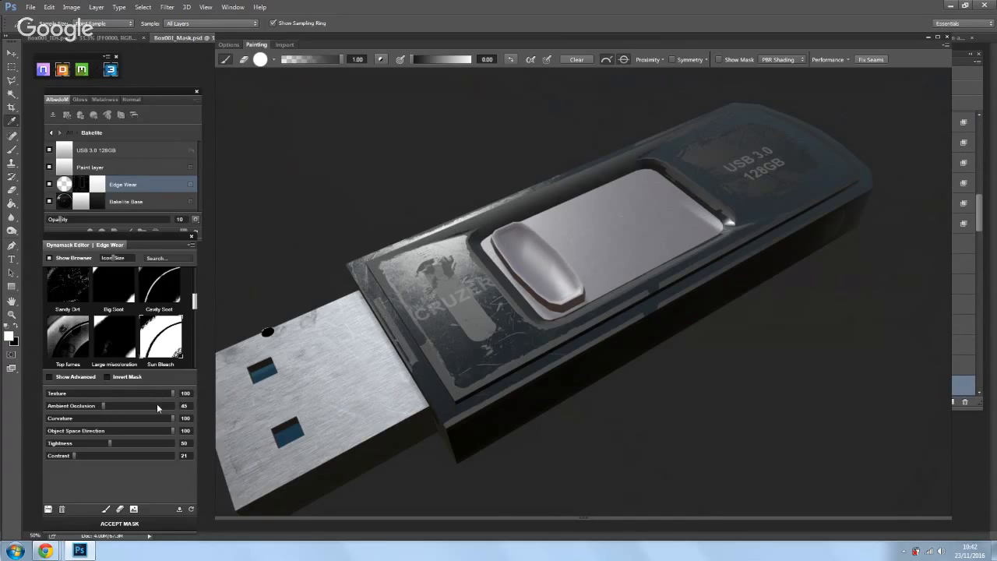
click(157, 405)
click(155, 443)
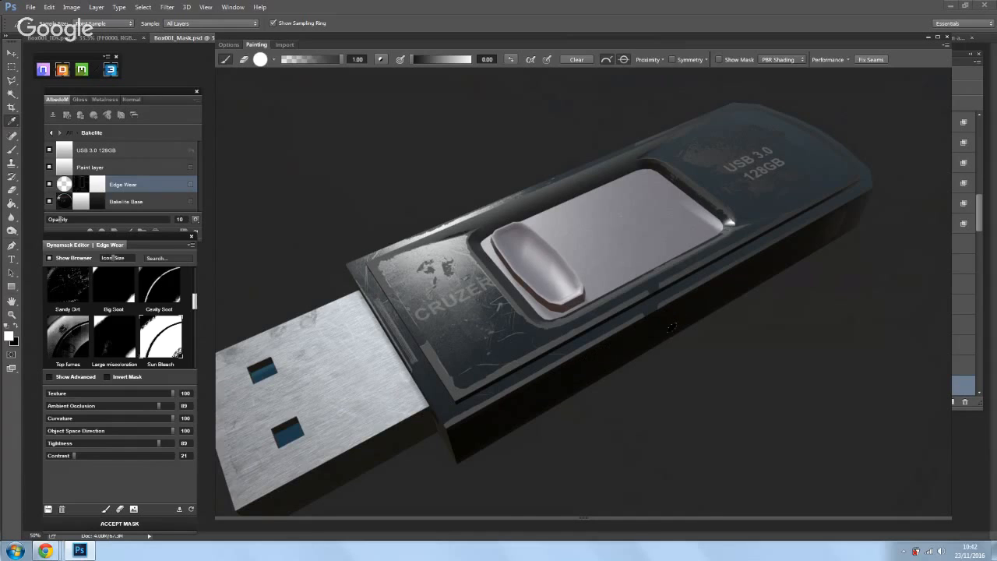
drag(671, 327, 621, 370)
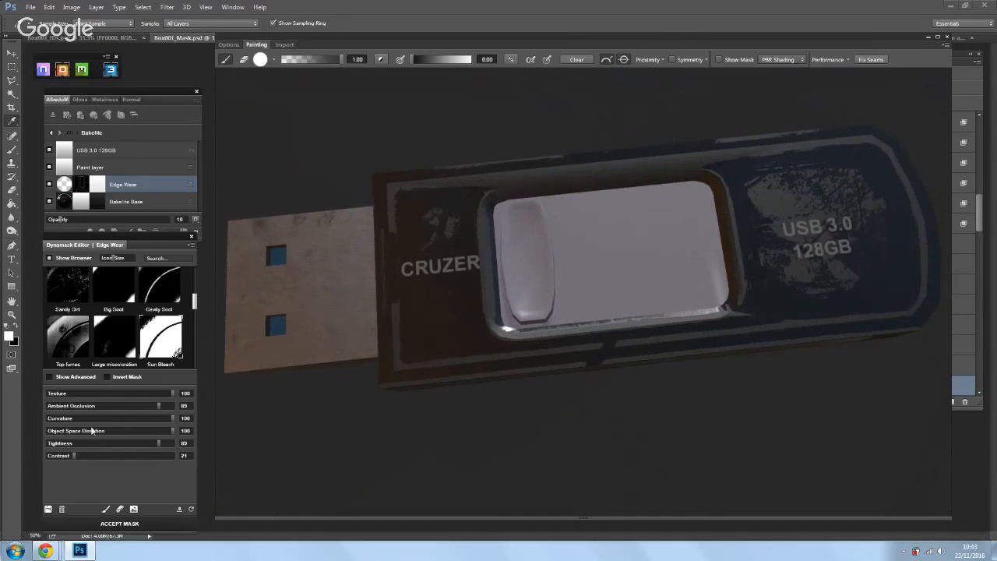
click(56, 444)
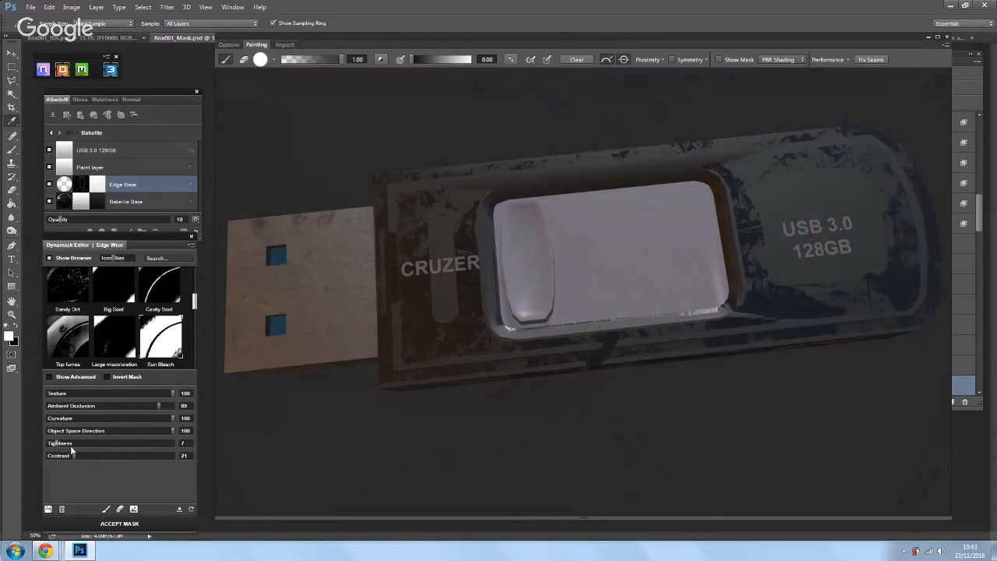
click(144, 443)
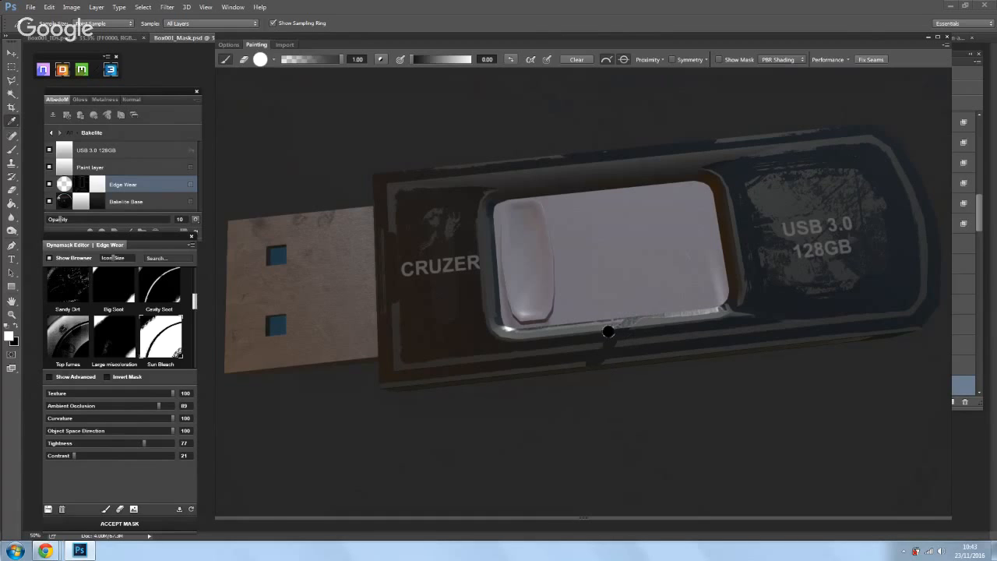
Step: Choose the dripping splatter brush from the Leakage brush category for painting the Edge Wear mask
drag(605, 314, 619, 266)
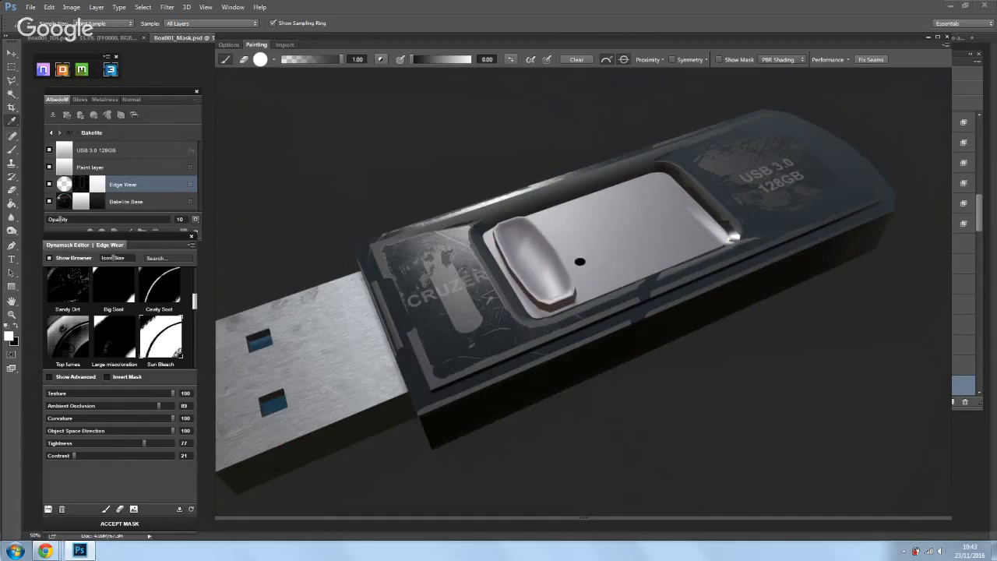
mouse_move(441, 253)
mouse_down()
mouse_move(440, 295)
mouse_move(456, 330)
mouse_move(475, 327)
mouse_move(477, 308)
mouse_up()
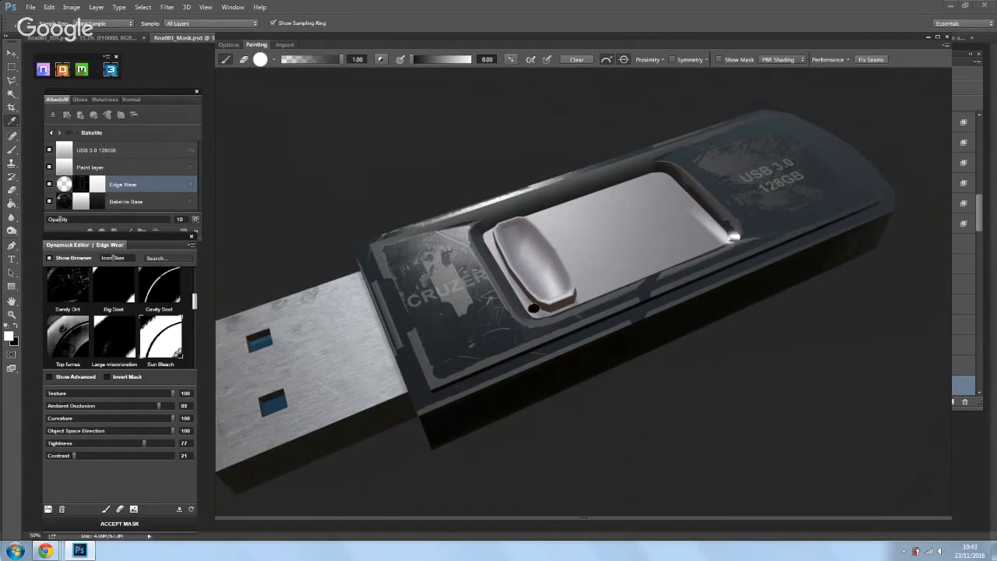
scroll(538, 312, up, 3)
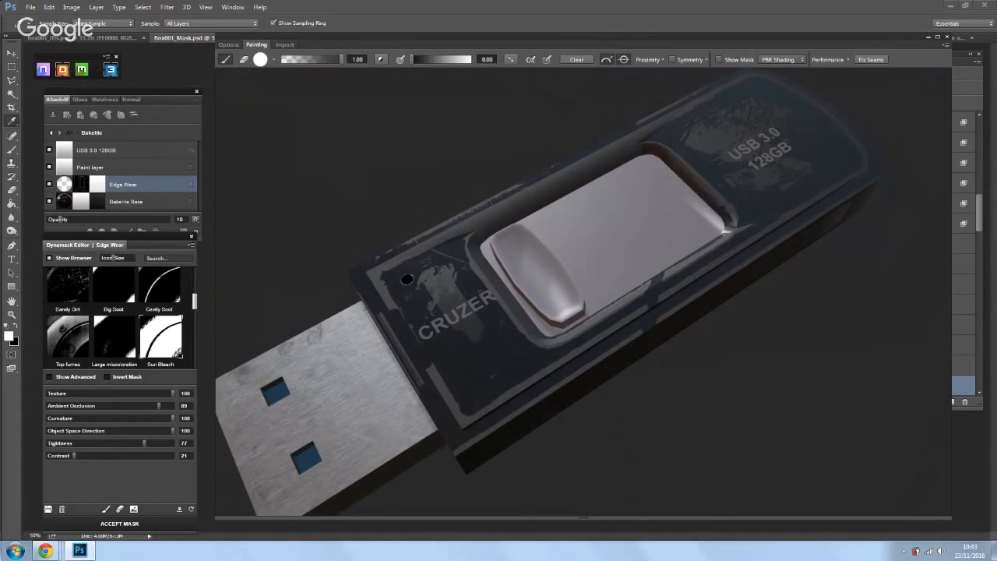
click(274, 61)
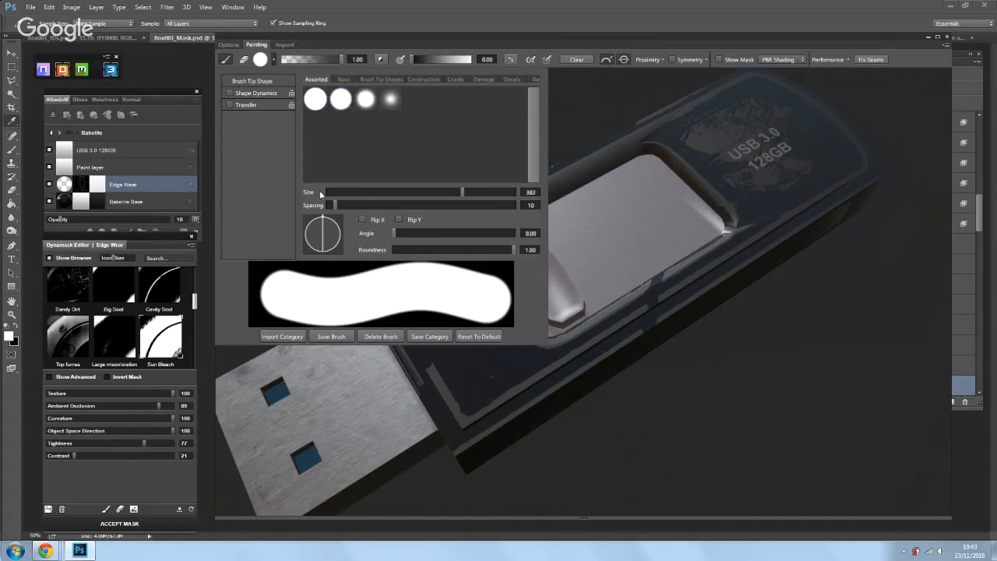
click(344, 80)
click(385, 79)
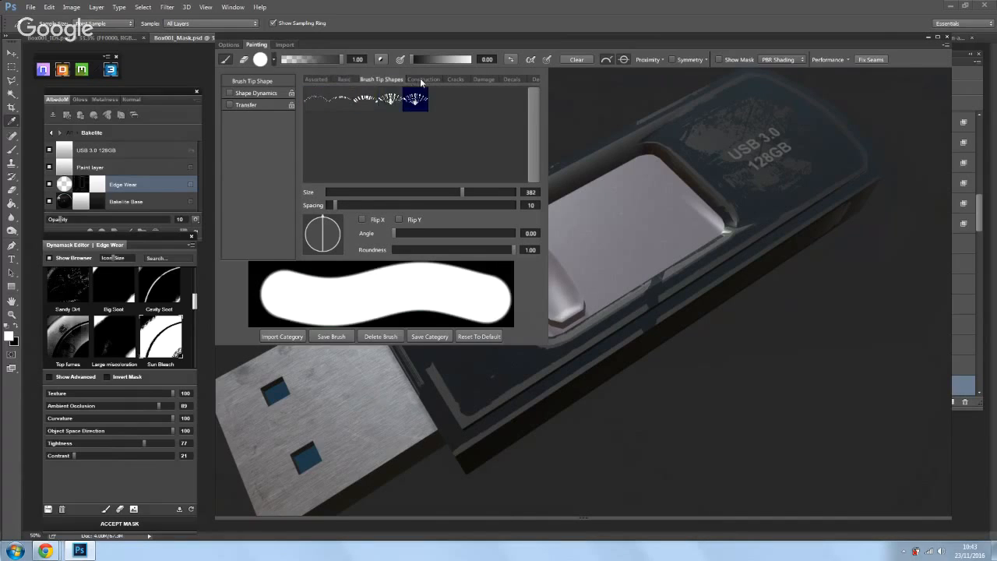
click(454, 79)
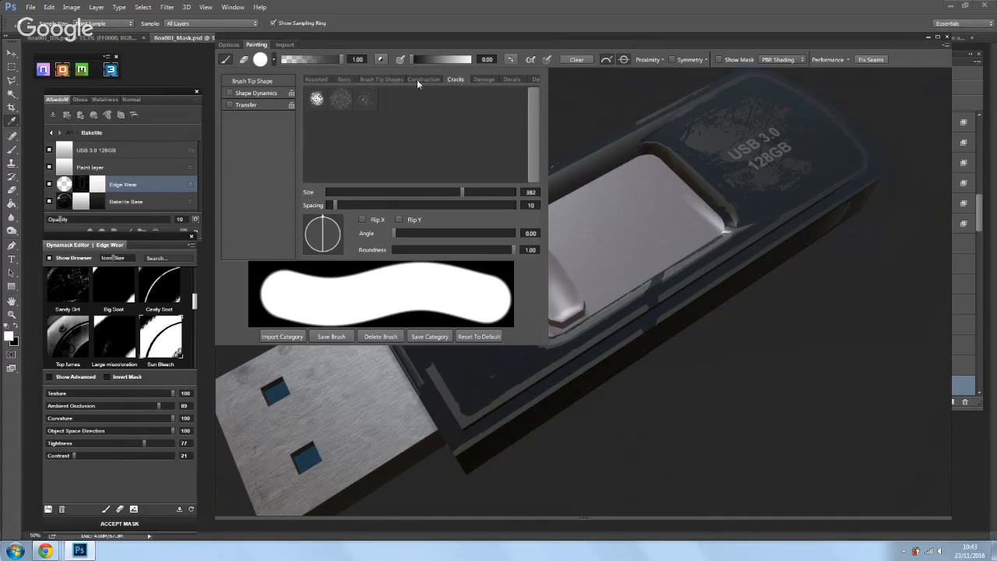
scroll(479, 78, down, 5)
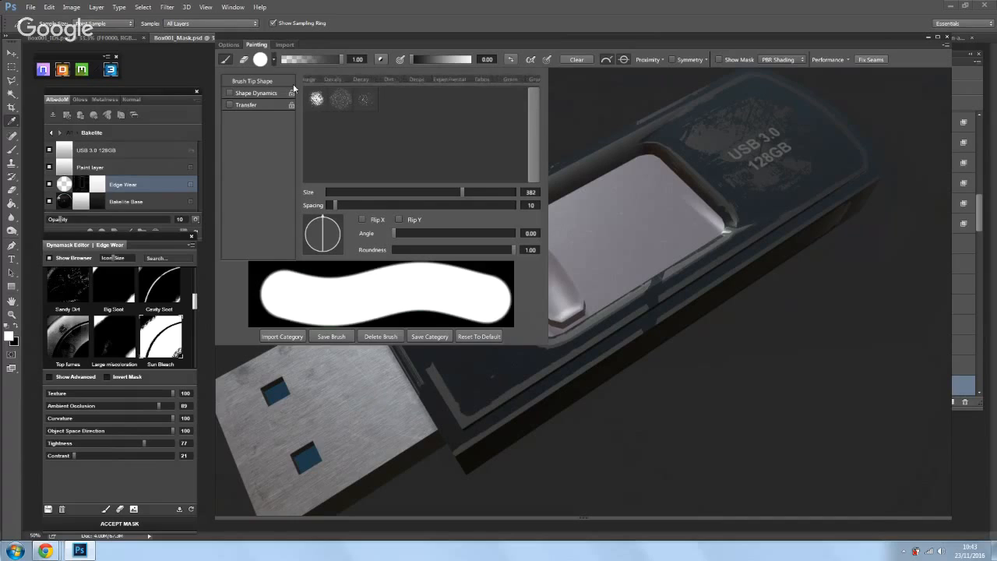
mouse_move(471, 78)
mouse_down()
mouse_move(484, 78)
mouse_move(339, 79)
mouse_up()
click(415, 79)
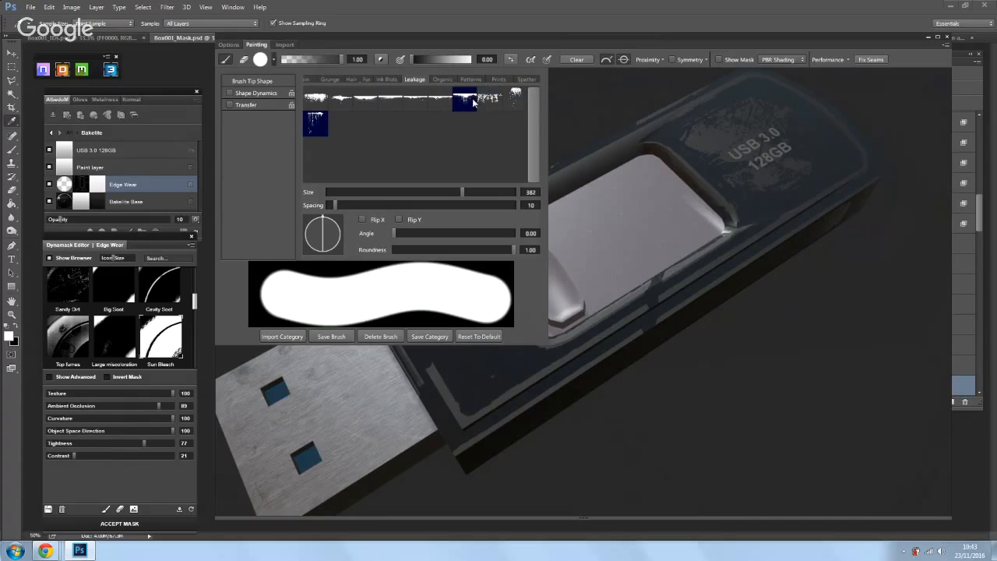
click(482, 99)
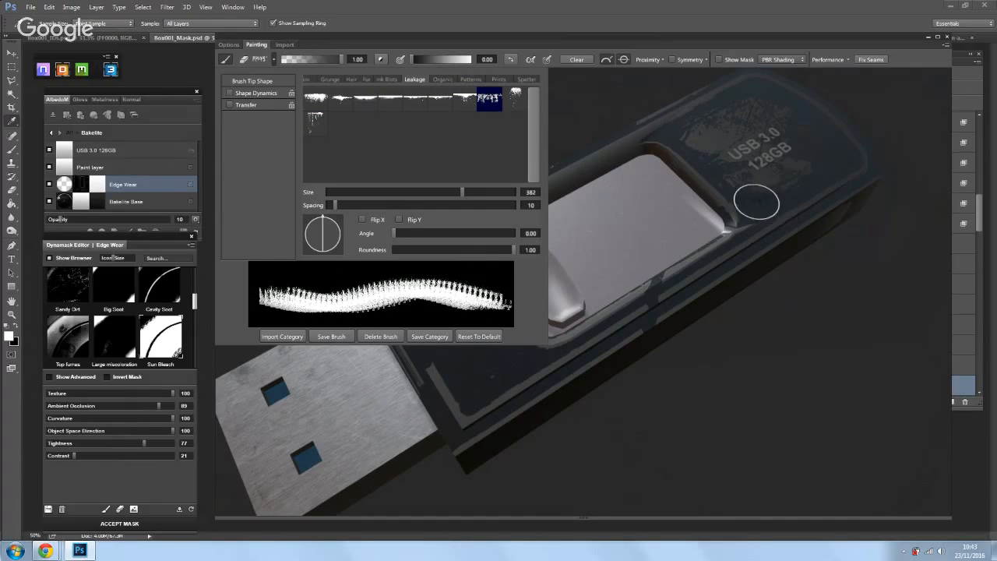
Step: Enlarge the Leakage brush to size 2048 over the middle of the USB stick
drag(772, 188, 716, 200)
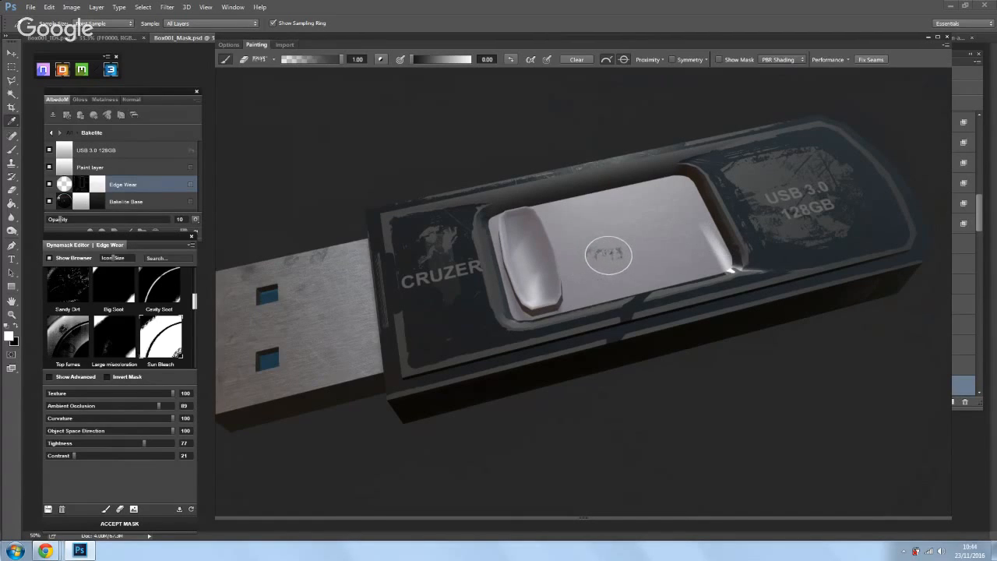
key(bracketright)
key(bracketright)
key(bracketright)
key(bracketright)
key(bracketright)
key(bracketright)
key(bracketright)
key(bracketright)
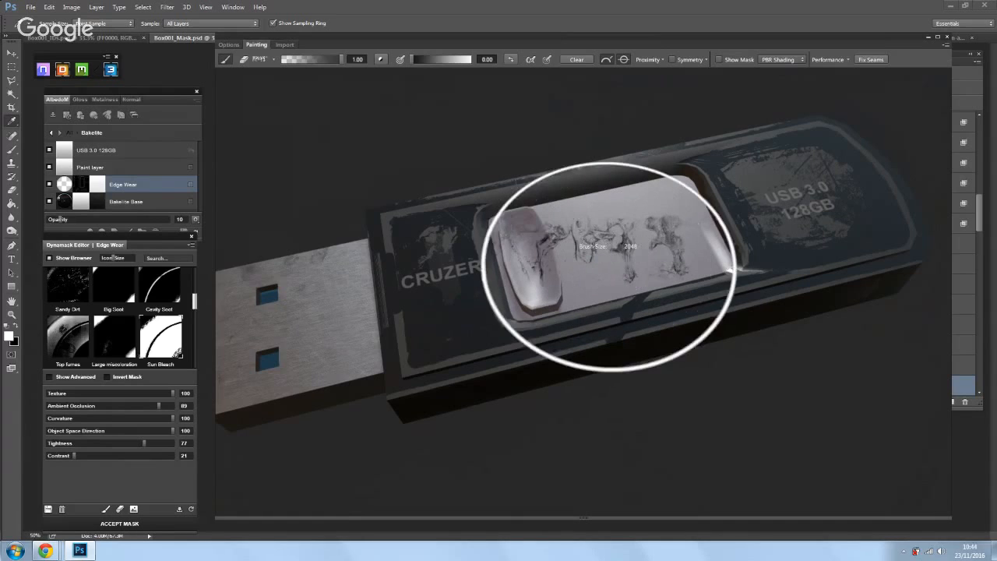
Step: Turn on the brush's alignment to the model surface and check its preview over the stick from several angles
mouse_move(587, 323)
mouse_down()
mouse_move(556, 323)
mouse_move(552, 338)
mouse_move(478, 318)
mouse_up()
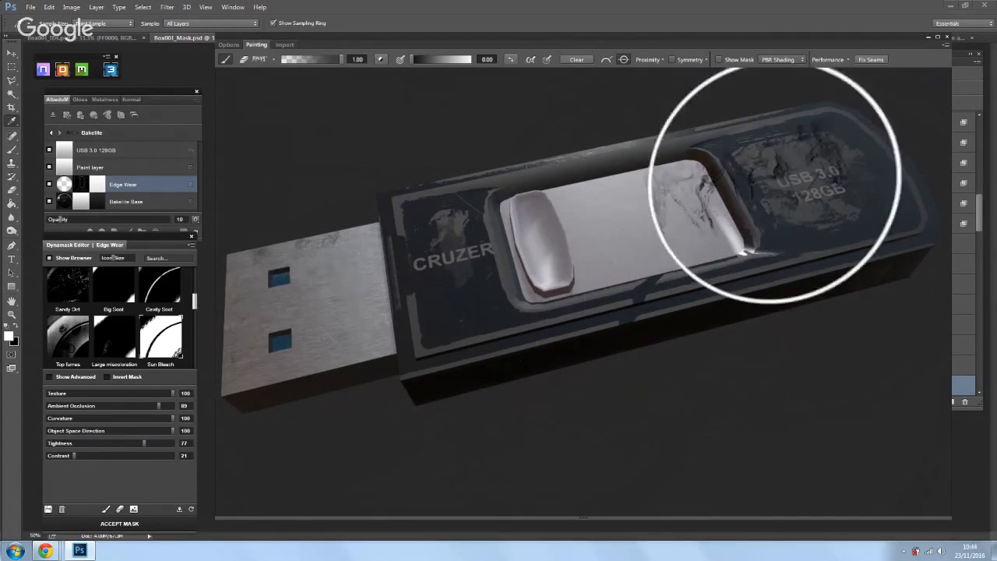
click(607, 59)
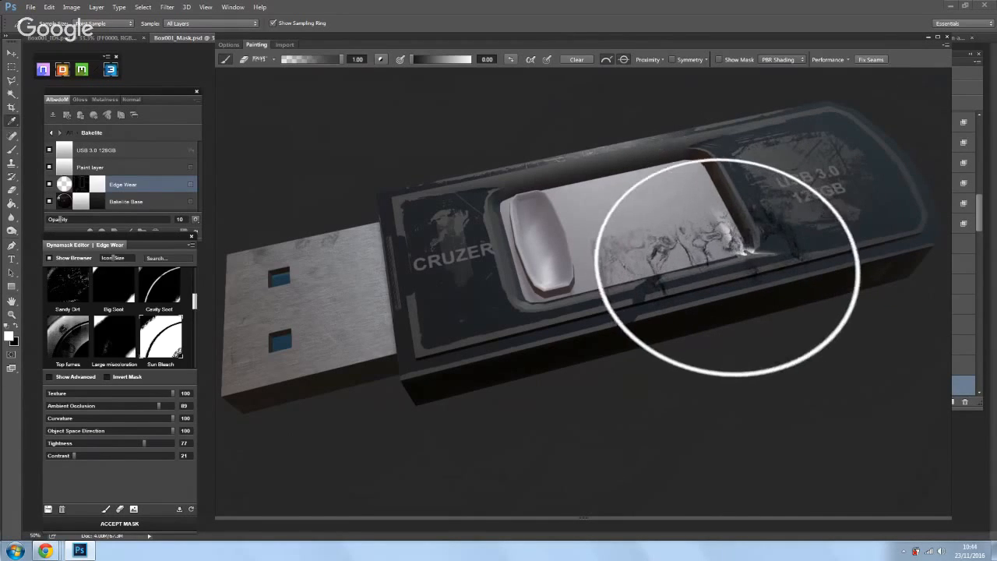
mouse_move(694, 316)
mouse_down()
mouse_move(633, 4)
mouse_move(636, 35)
mouse_up()
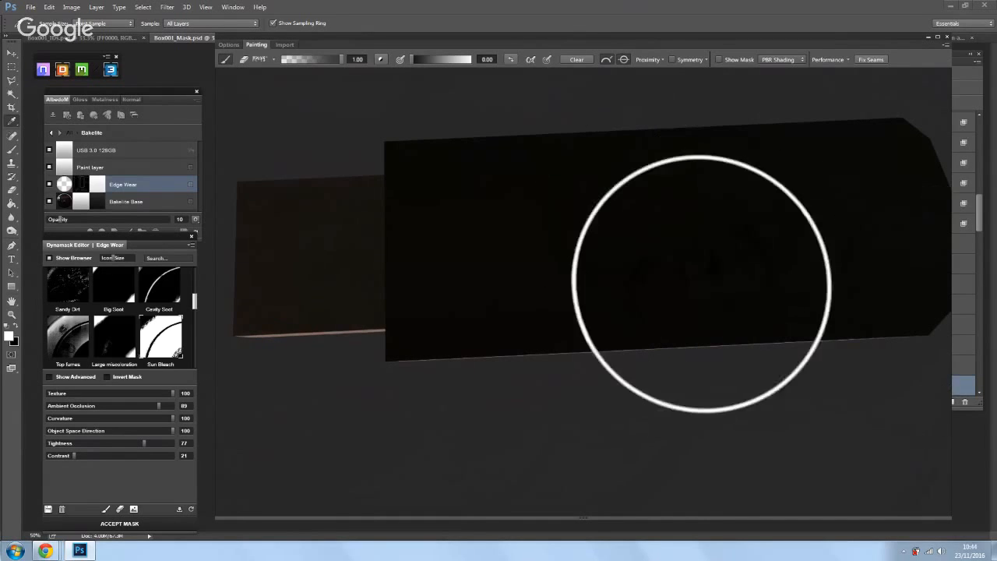
mouse_move(567, 189)
mouse_down()
mouse_move(620, 423)
mouse_move(537, 378)
mouse_up()
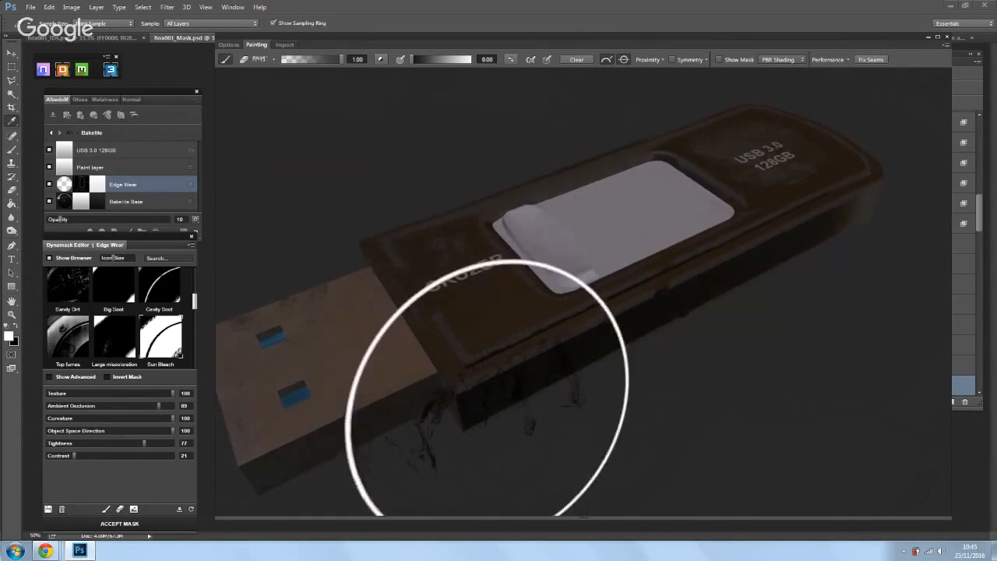
mouse_move(522, 336)
mouse_down()
mouse_move(617, 351)
mouse_move(567, 356)
mouse_up()
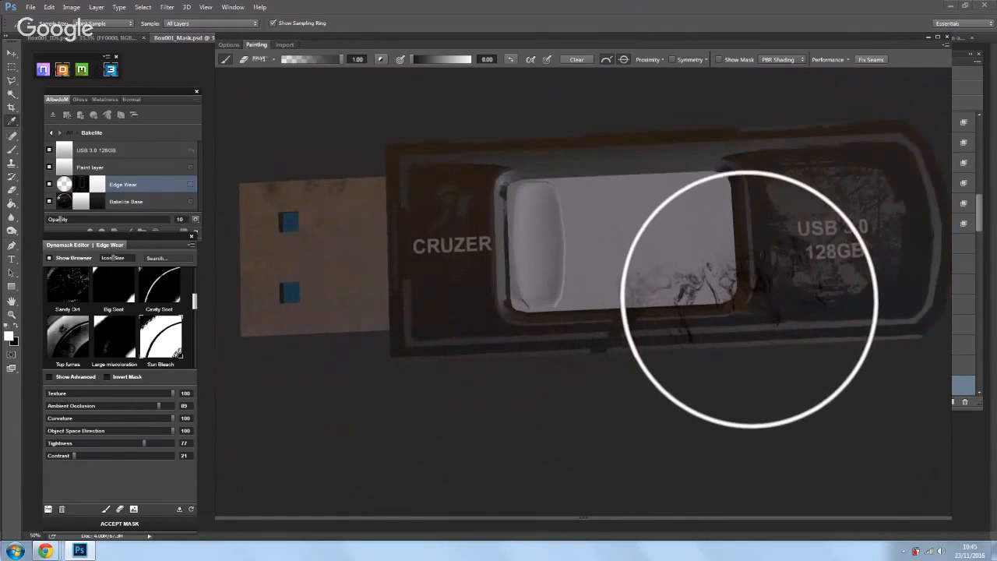
Step: Reduce the Leakage brush to size 989 over the USB 3.0 128GB end of the stick
mouse_move(830, 255)
mouse_down()
mouse_move(611, 274)
mouse_move(626, 289)
mouse_move(623, 260)
mouse_up()
scroll(621, 228, up, 5)
scroll(626, 288, up, 2)
scroll(626, 284, down, 3)
key(bracketleft)
key(bracketleft)
key(bracketleft)
key(bracketleft)
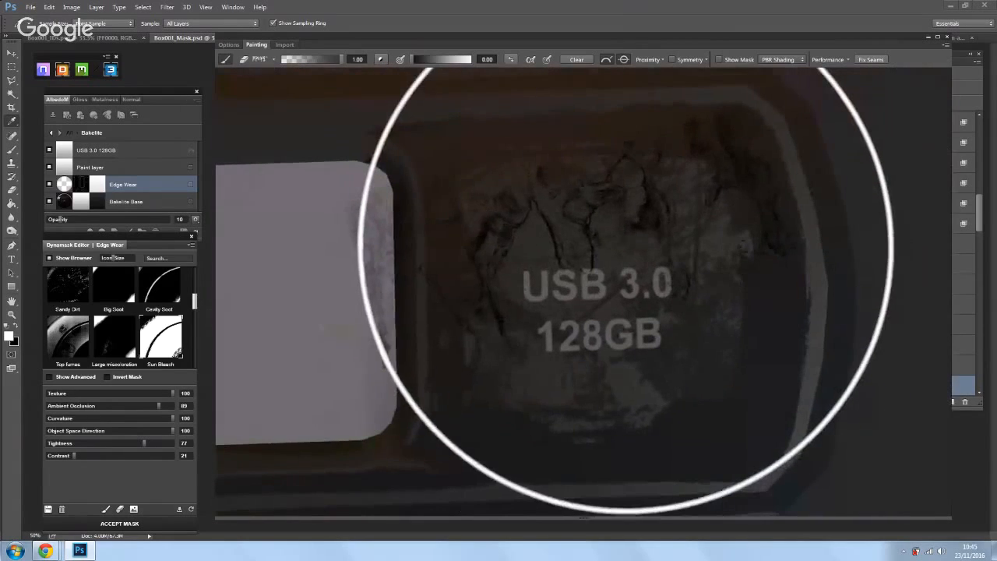
scroll(600, 257, down, 1)
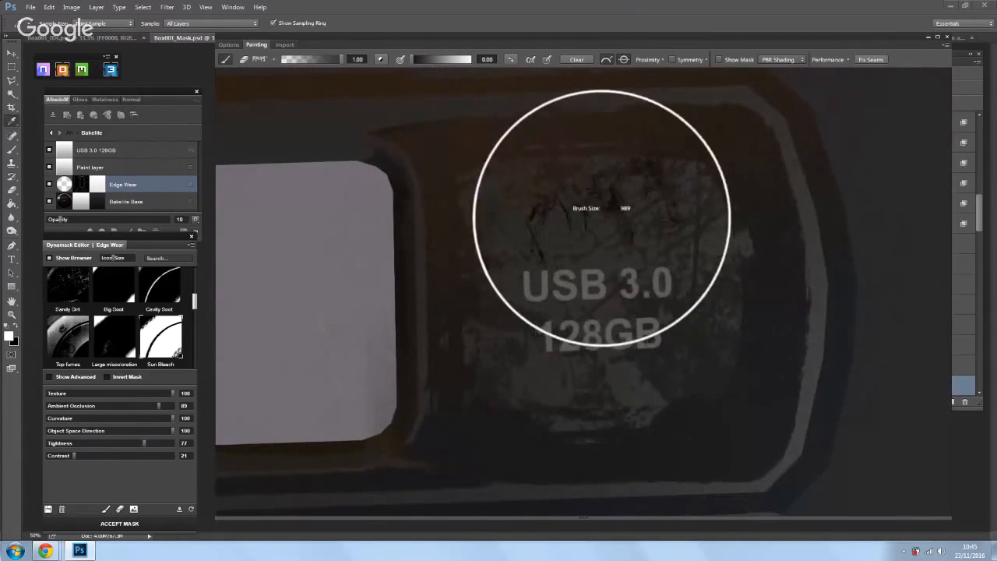
Step: Try painting out the edge wear around the USB 3.0 128GB lettering with a hard round brush from the Assorted category
click(272, 58)
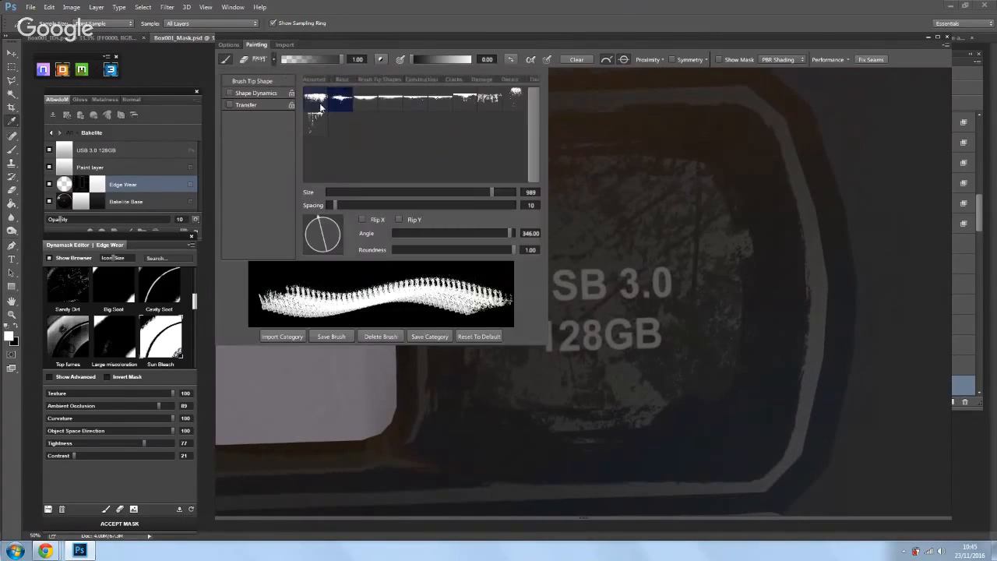
click(321, 79)
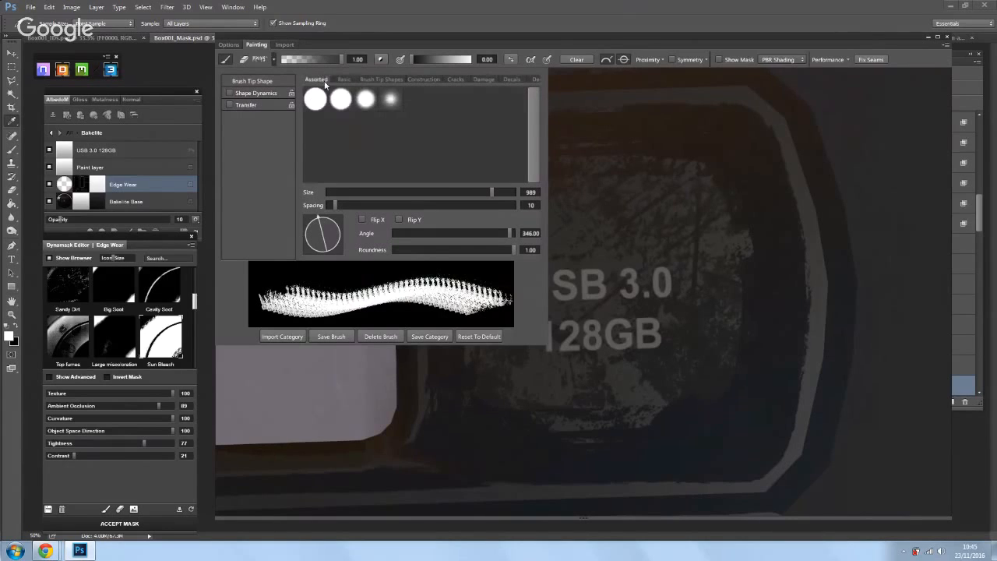
click(316, 99)
click(265, 53)
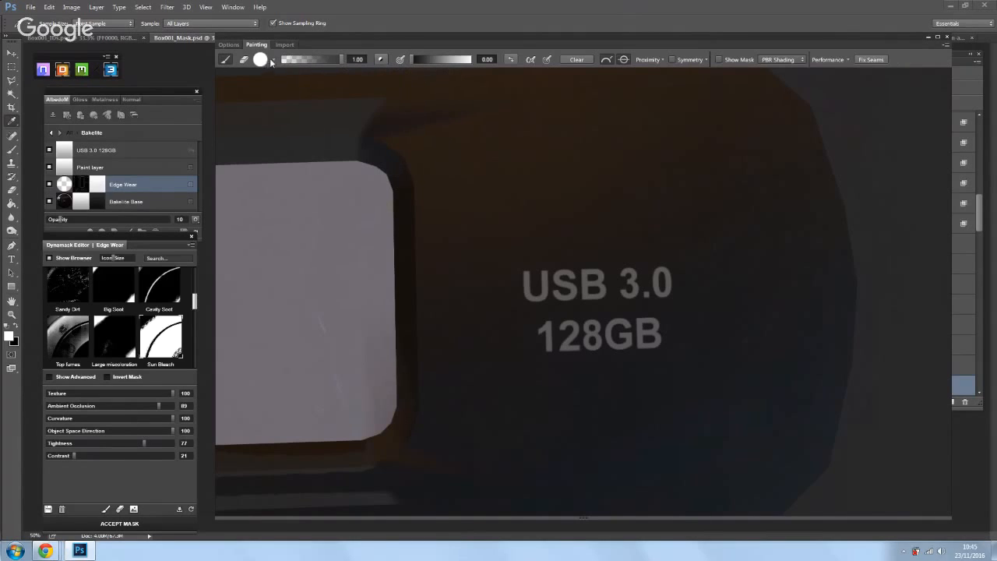
Step: Paint wear streaks above the USB 3.0 lettering with the Leakage splatter brush at a paint value of 1.00
click(271, 61)
scroll(370, 79, down, 5)
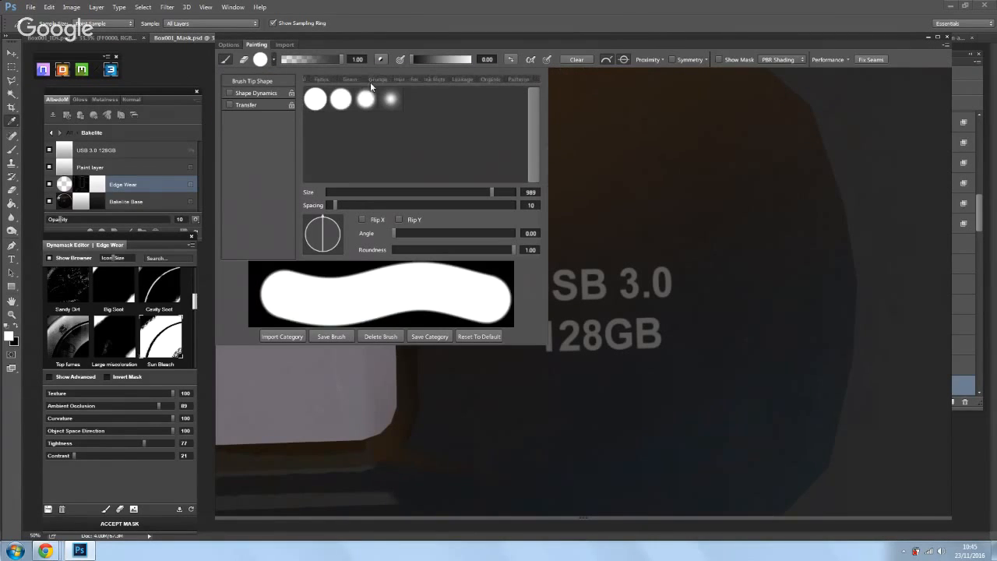
click(400, 78)
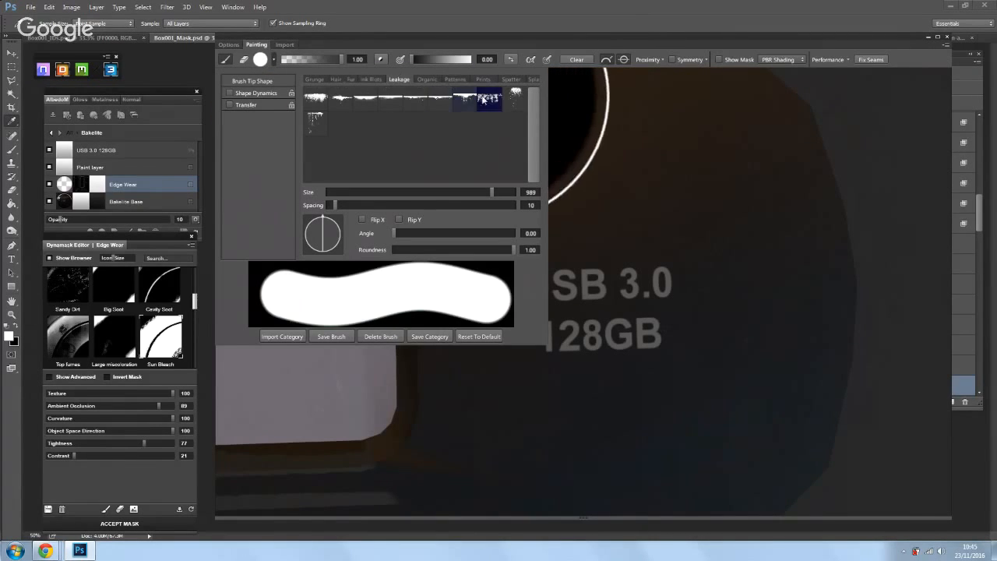
click(490, 99)
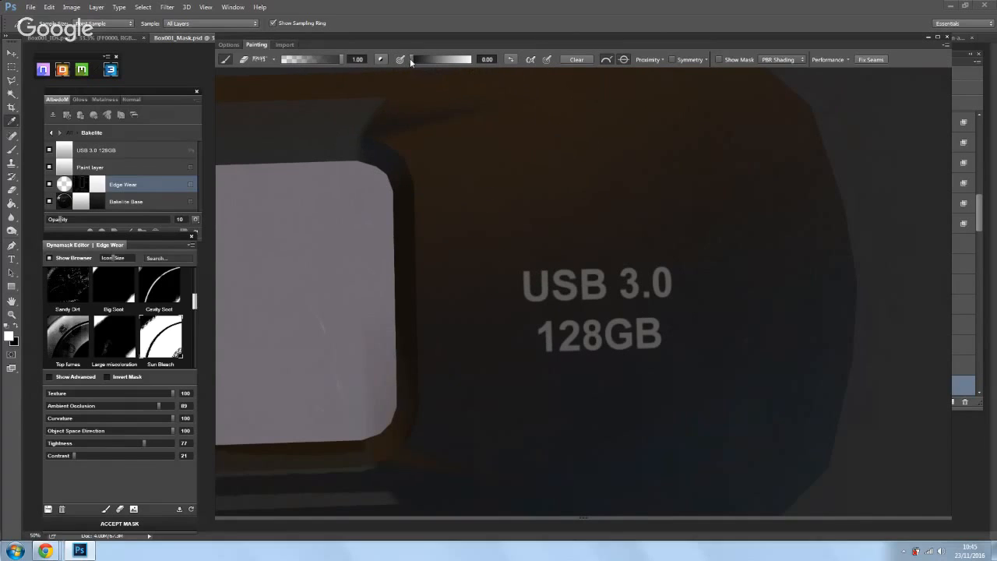
drag(413, 59, 472, 60)
drag(590, 167, 590, 201)
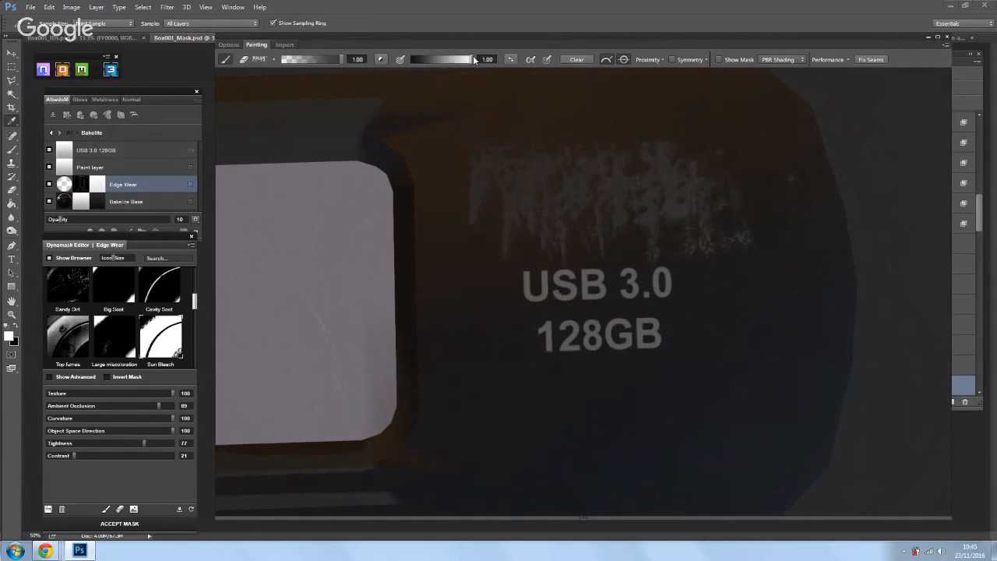
Step: Break up the painted streaks using a paint value of 0.00, then return the value to 1.00
mouse_move(470, 60)
mouse_down()
mouse_move(412, 60)
mouse_move(441, 73)
mouse_move(444, 63)
mouse_move(497, 58)
mouse_up()
drag(458, 62, 407, 60)
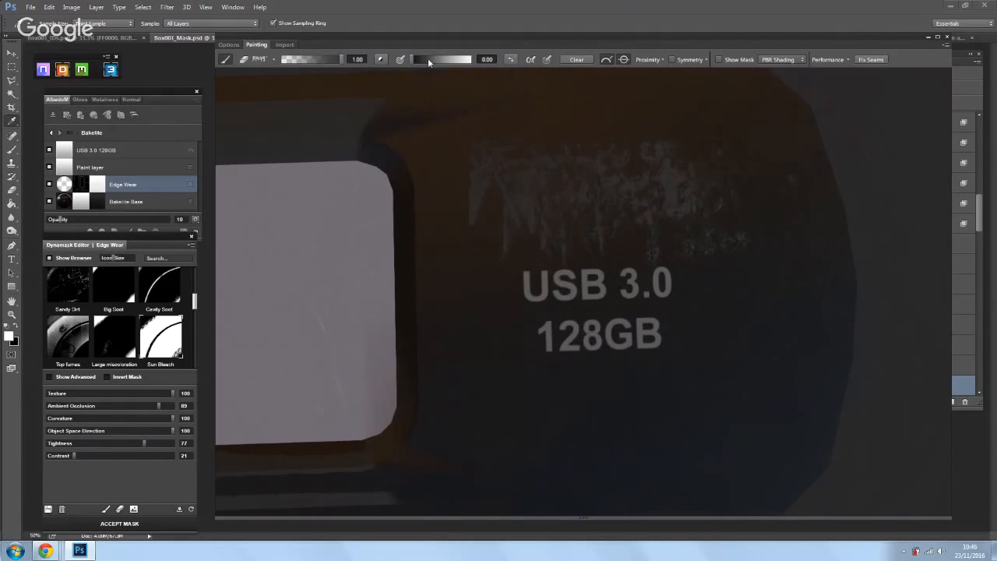
mouse_move(701, 257)
mouse_down()
mouse_move(708, 267)
mouse_move(698, 273)
mouse_move(664, 254)
mouse_move(668, 223)
mouse_move(640, 215)
mouse_up()
click(467, 59)
mouse_move(341, 60)
mouse_down()
mouse_move(300, 60)
mouse_move(361, 64)
mouse_up()
Step: Check the undo limit in the performance settings and undo all test strokes on the Edge Wear mask
click(846, 60)
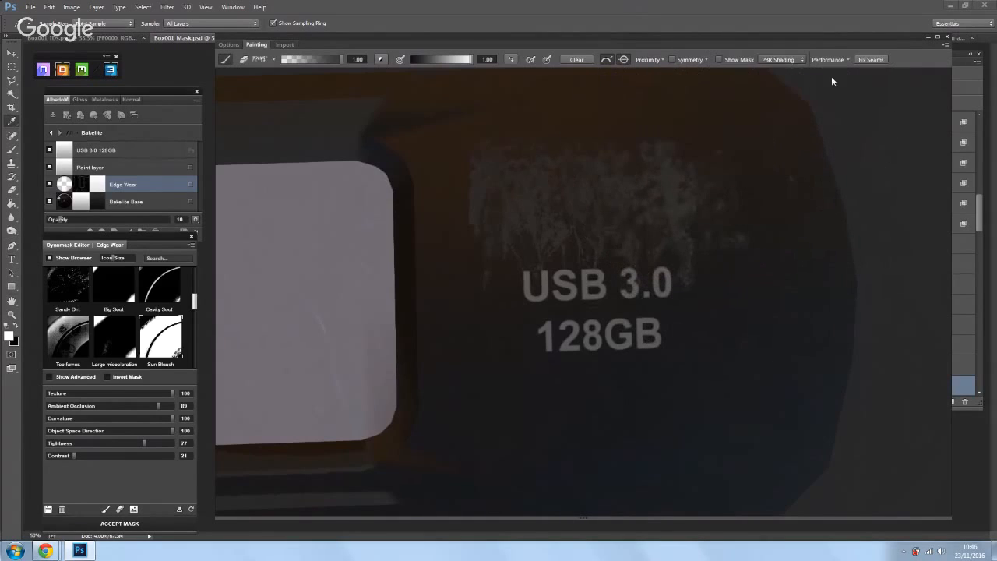
click(846, 59)
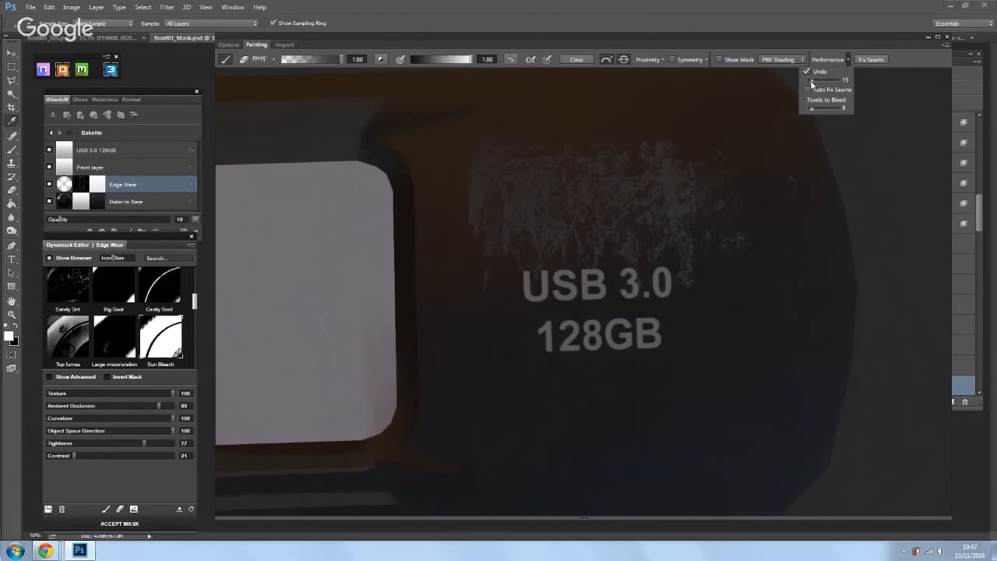
mouse_move(810, 81)
mouse_down()
mouse_move(823, 82)
mouse_move(810, 87)
mouse_up()
click(847, 59)
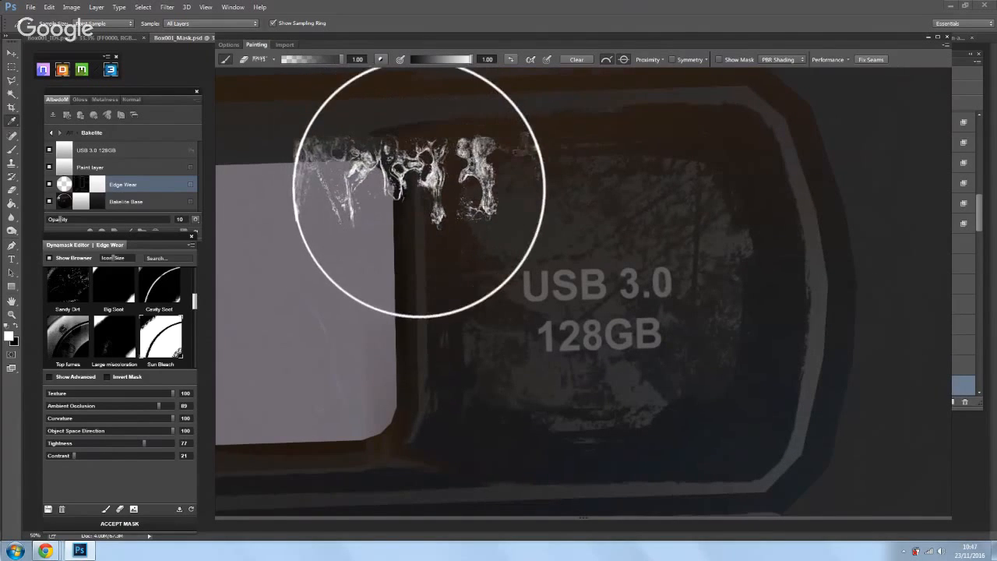
Step: Accept the Edge Wear mask and inspect the wear around the USB 3.0 128GB lettering on the model
click(130, 523)
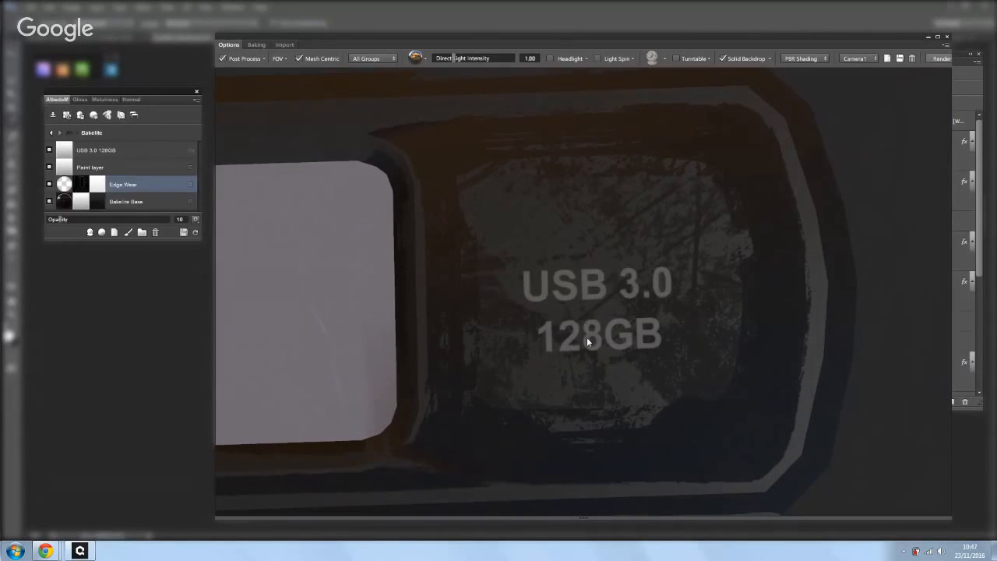
drag(545, 368, 652, 356)
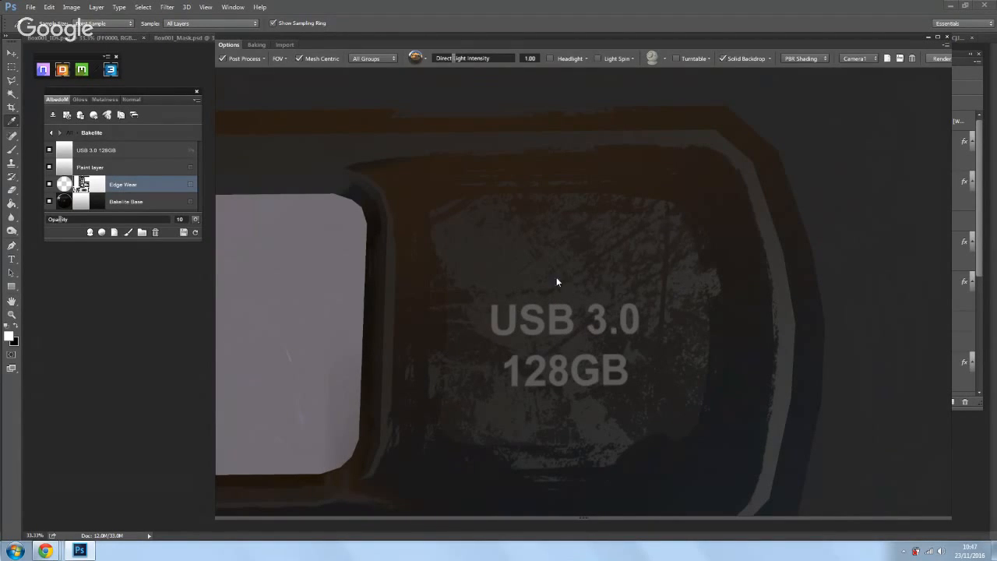
drag(532, 328, 523, 265)
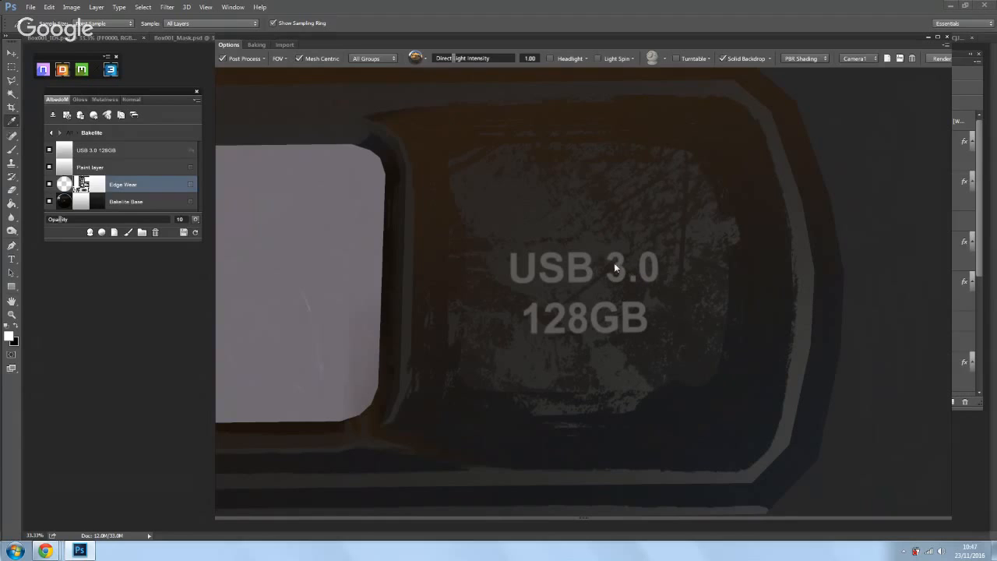
Step: Create a new 2048 × 2048 pixel, 72 pixels/inch, 8-bit grayscale document with a transparent background
click(31, 7)
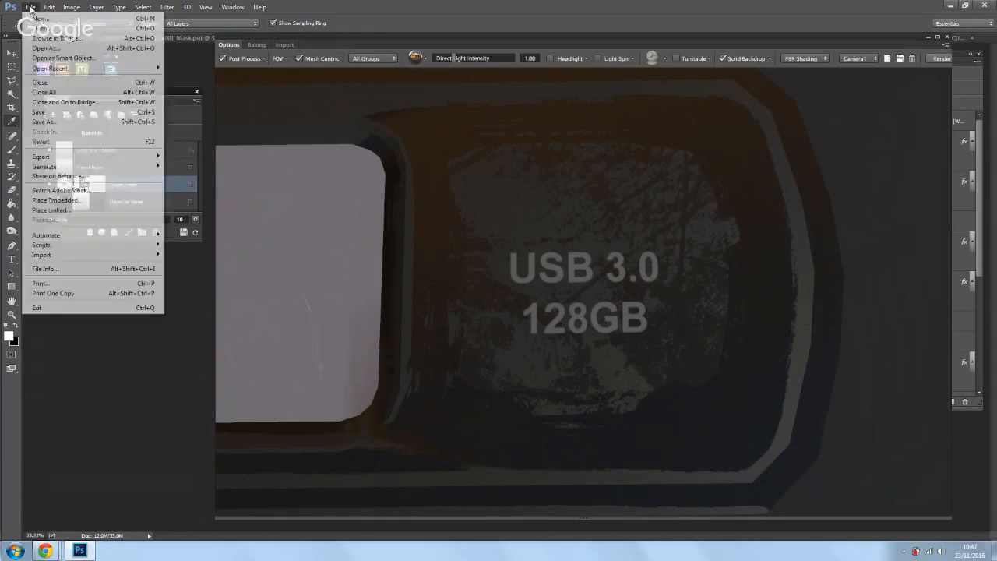
click(38, 18)
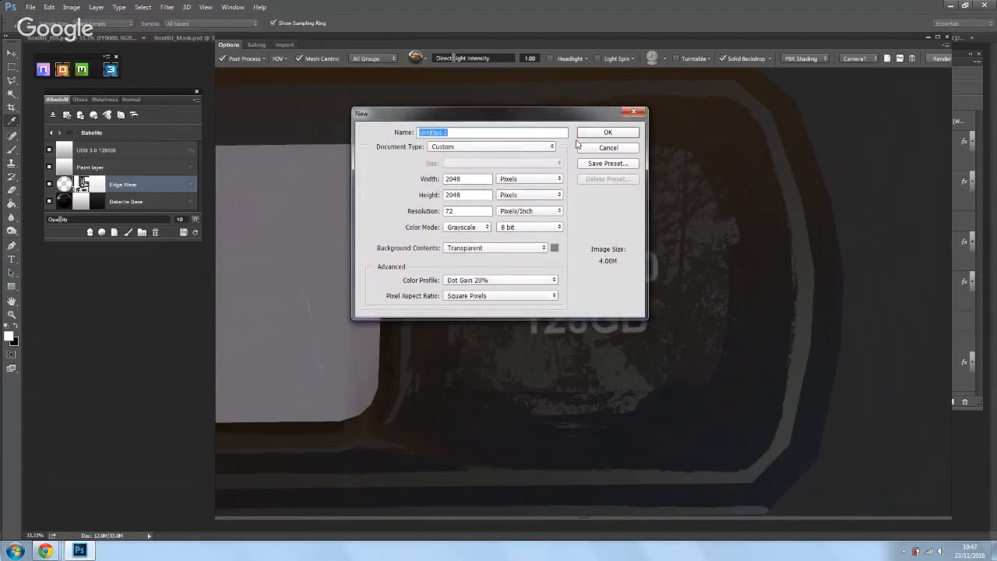
key(Escape)
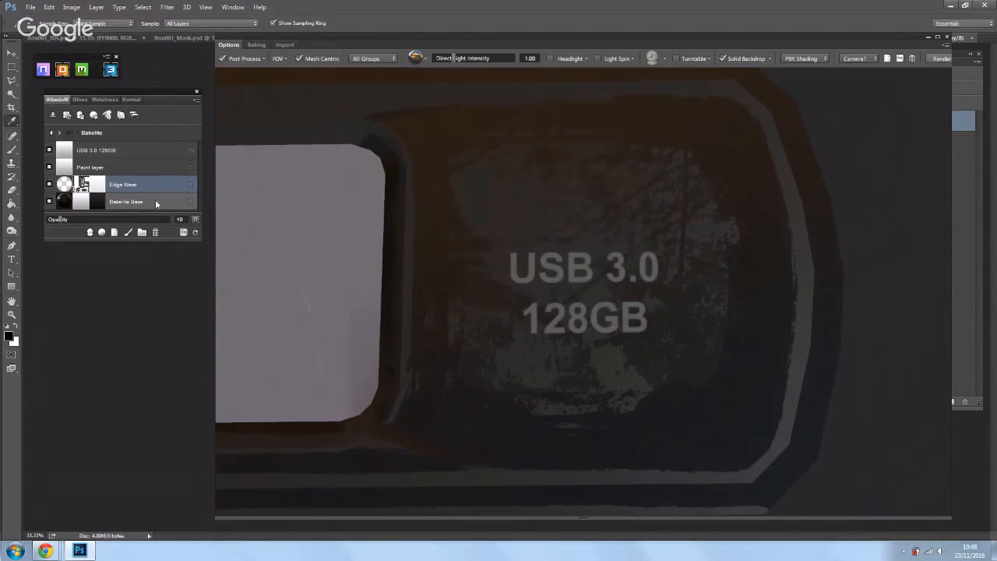
Step: Move the 3D preview clear of the new document and add centred black text reading USB 3.0 over 128GB
drag(586, 37, 570, 440)
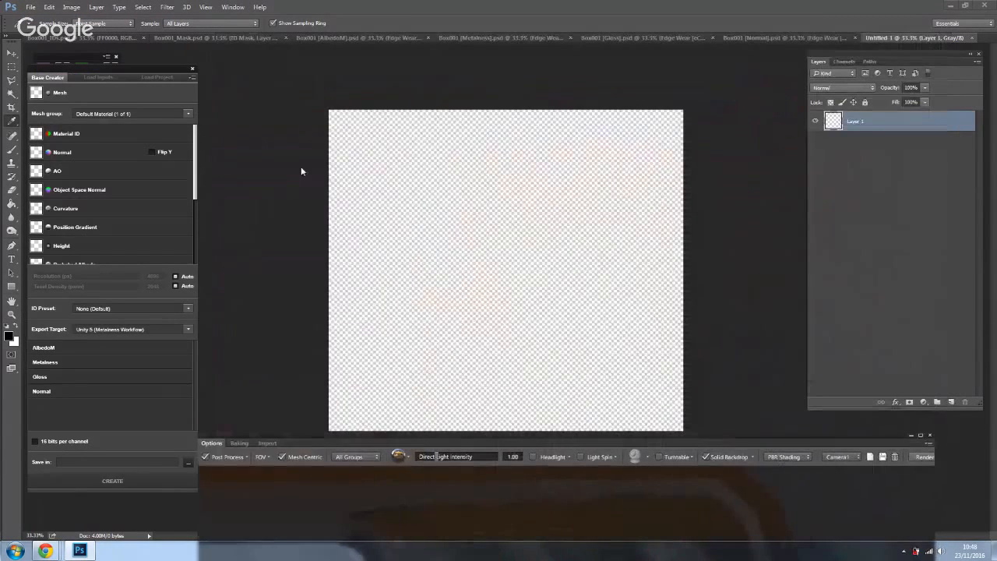
click(11, 260)
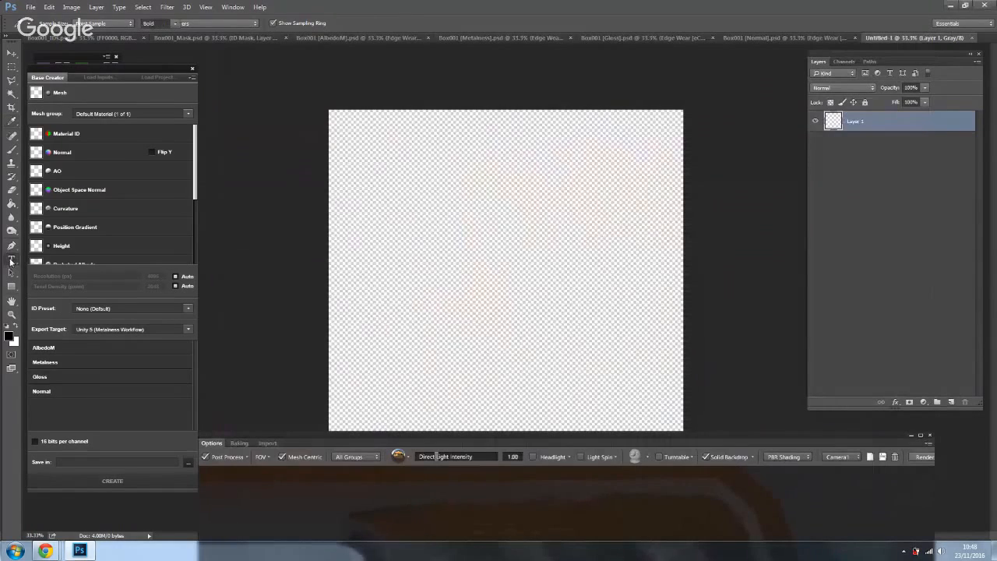
click(446, 246)
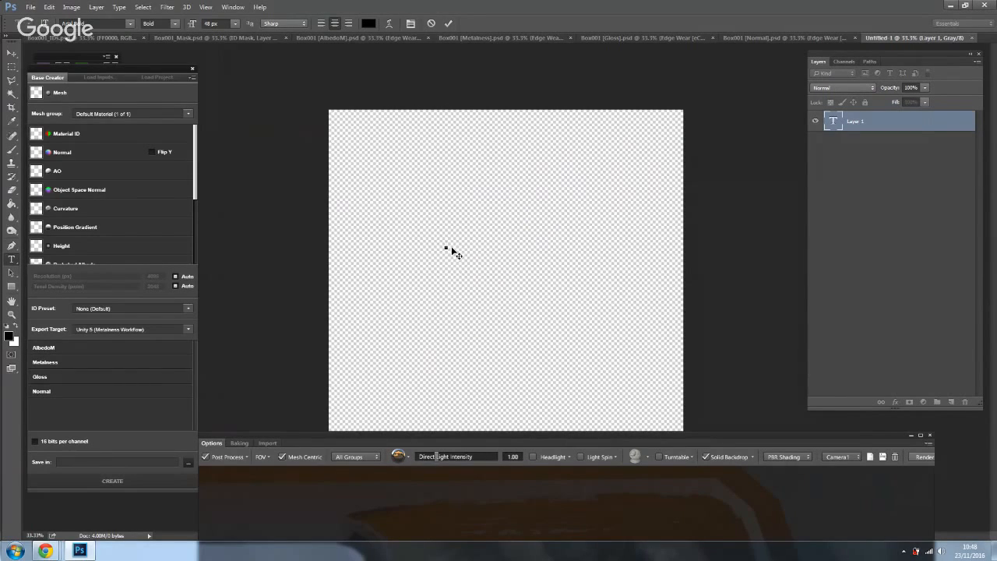
text(S)
text(SB)
text( 3.0)
text(128GB)
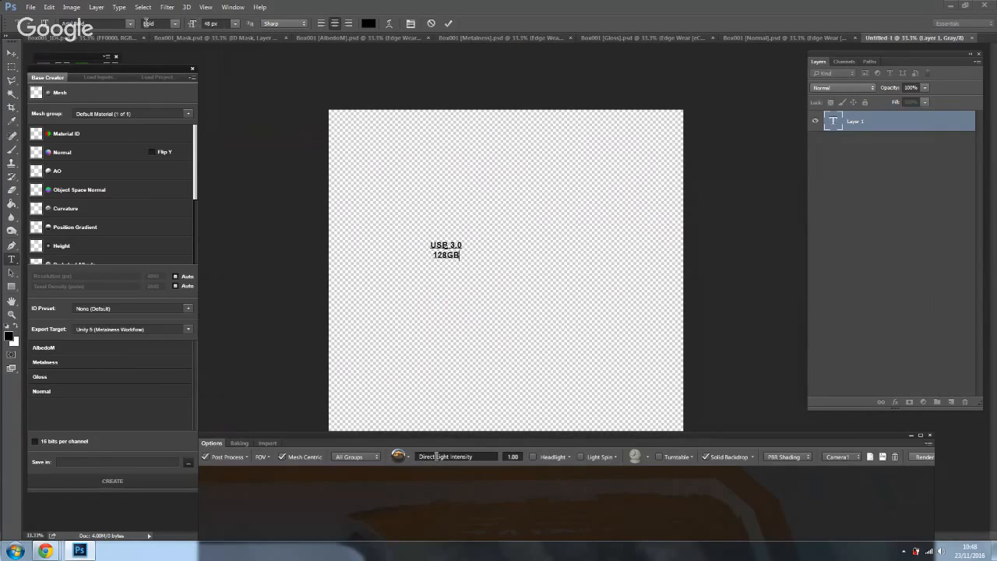
Step: Enlarge the font size of the whole two-line text so it spans a little under half the canvas width
click(206, 24)
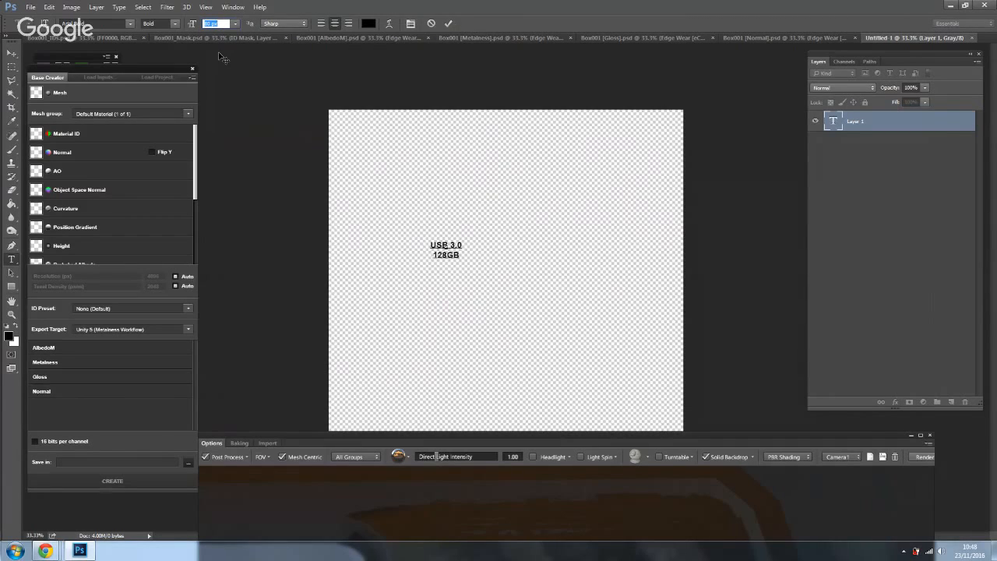
double_click(831, 129)
double_click(832, 121)
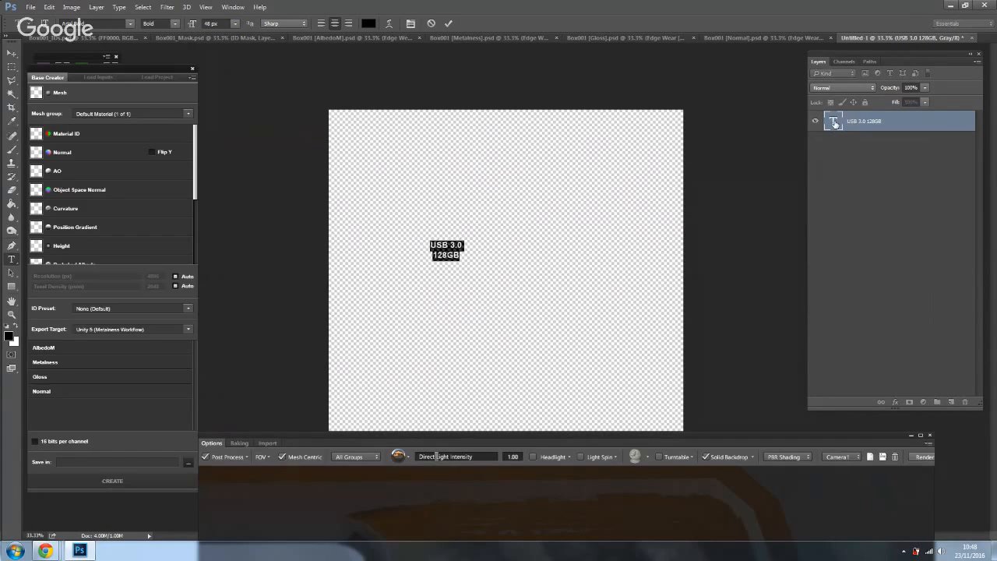
drag(191, 27, 193, 27)
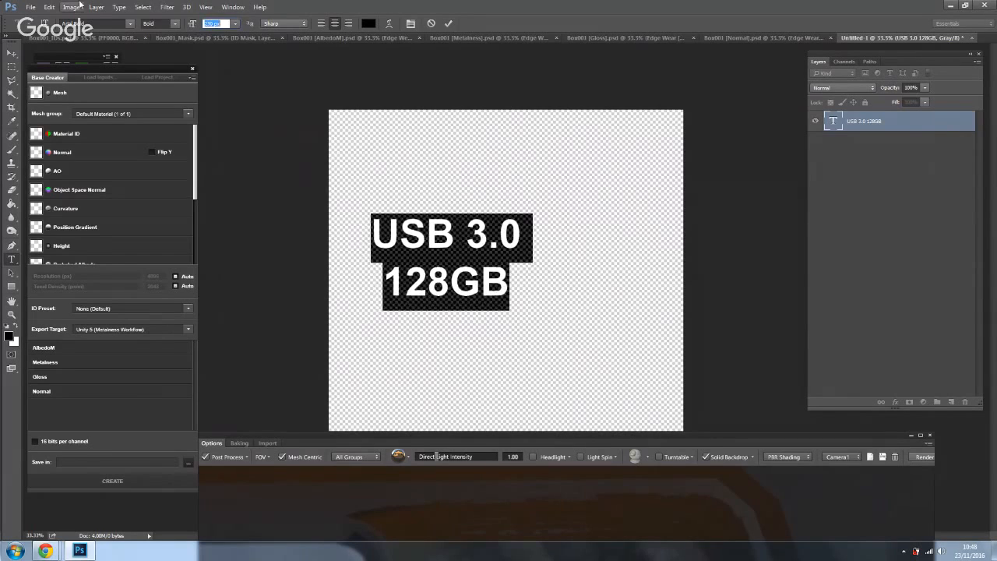
click(11, 55)
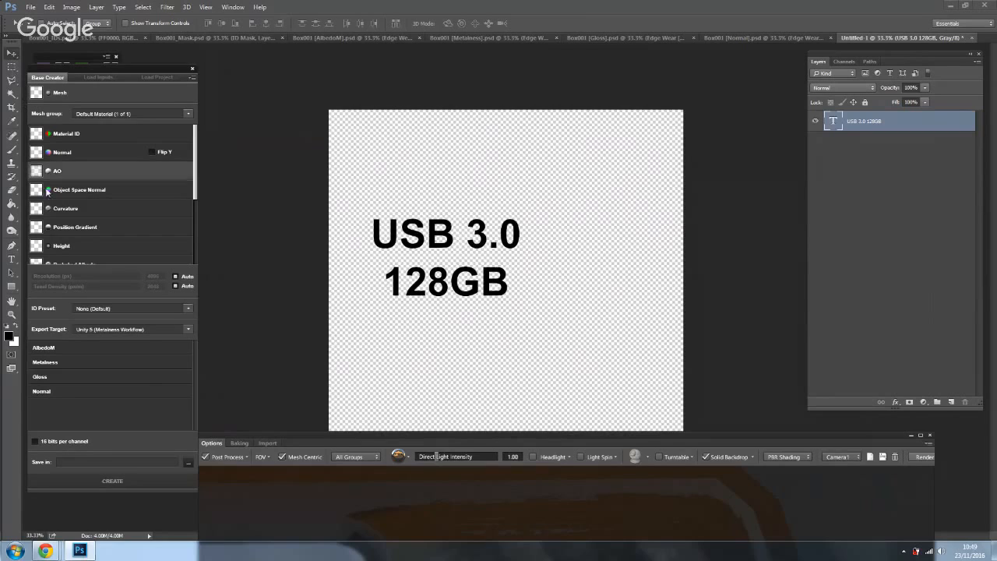
Step: Crop the canvas closely around the USB 3.0 128GB lettering, leaving a small margin on every side
click(11, 107)
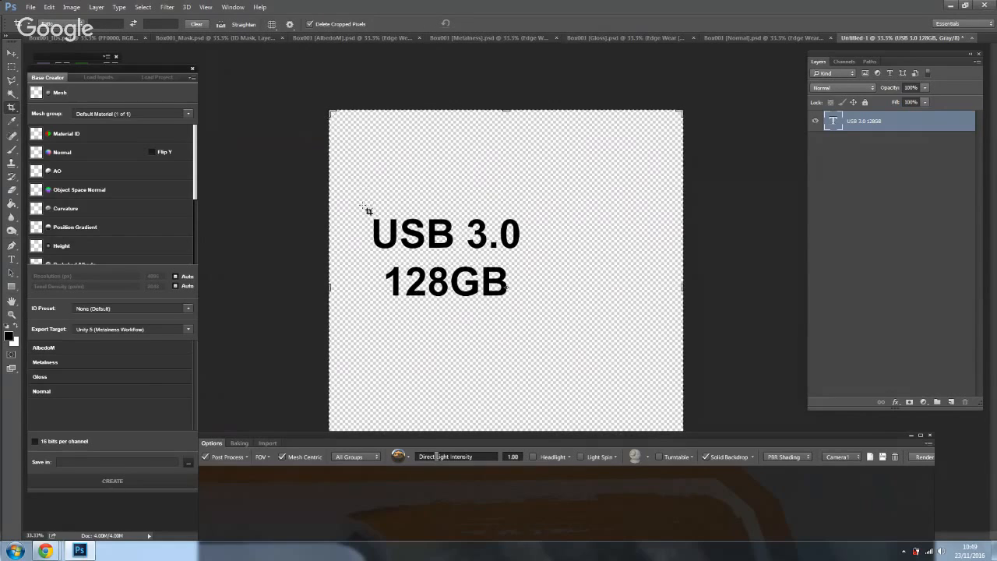
mouse_move(362, 210)
mouse_down()
mouse_move(516, 321)
mouse_move(534, 314)
mouse_up()
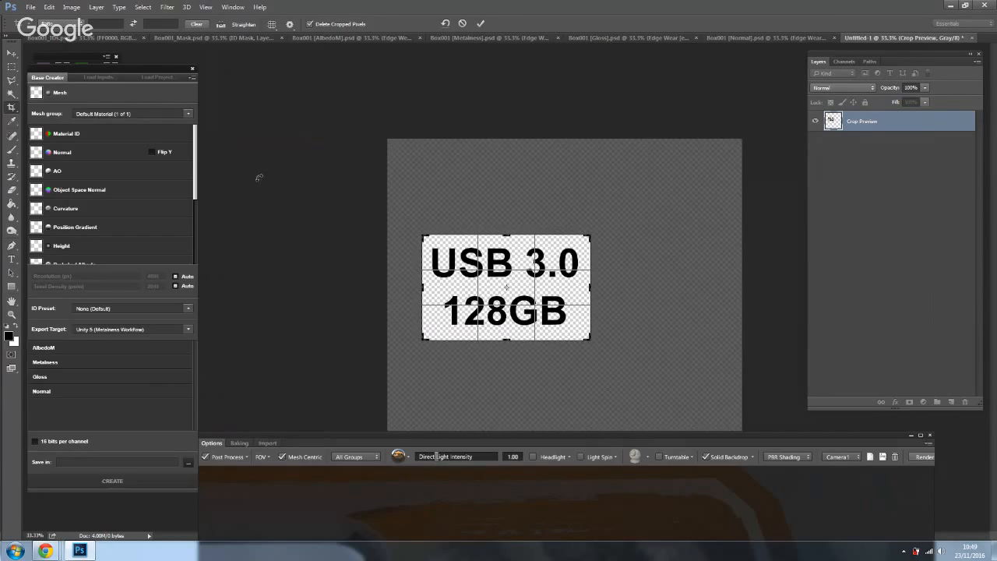
key(Return)
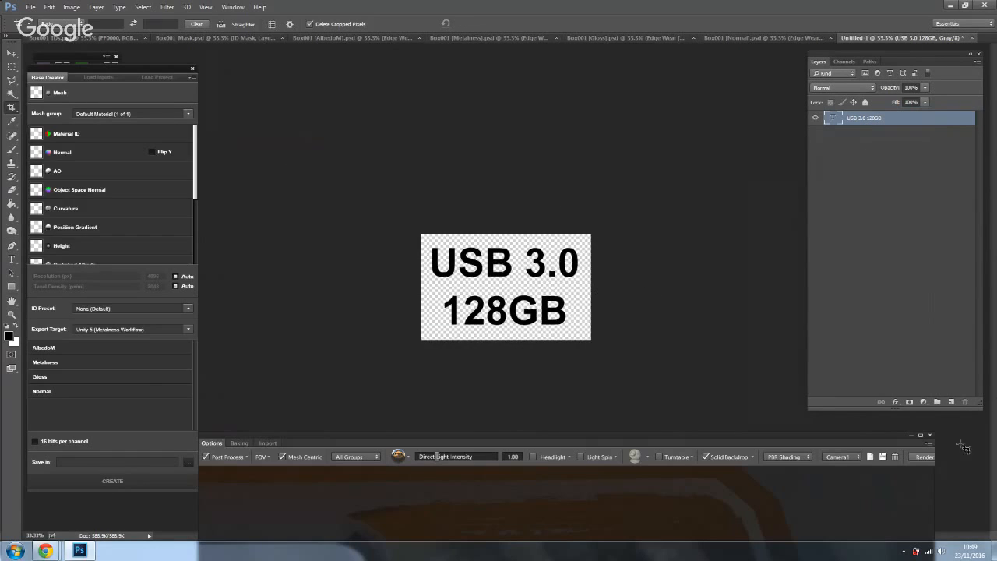
Step: Add a new layer filled with white and place it beneath the text layer
click(951, 402)
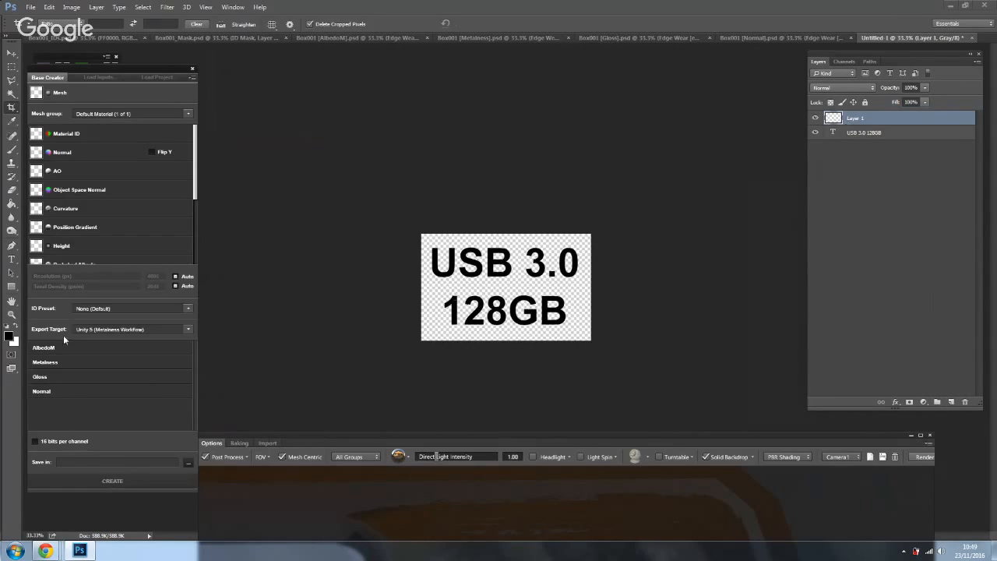
click(11, 203)
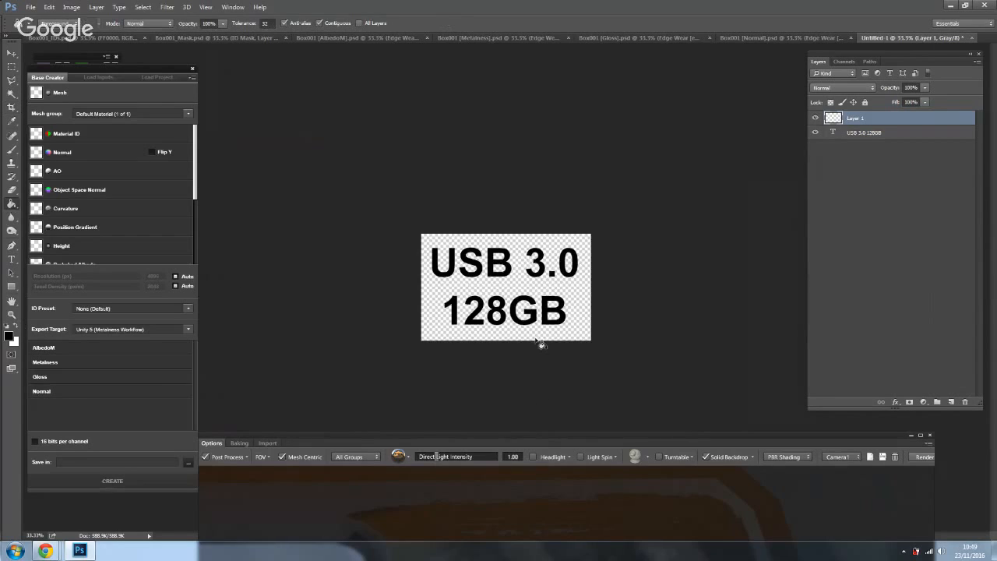
click(15, 327)
click(15, 327)
click(16, 327)
click(574, 292)
drag(894, 115, 902, 144)
click(869, 120)
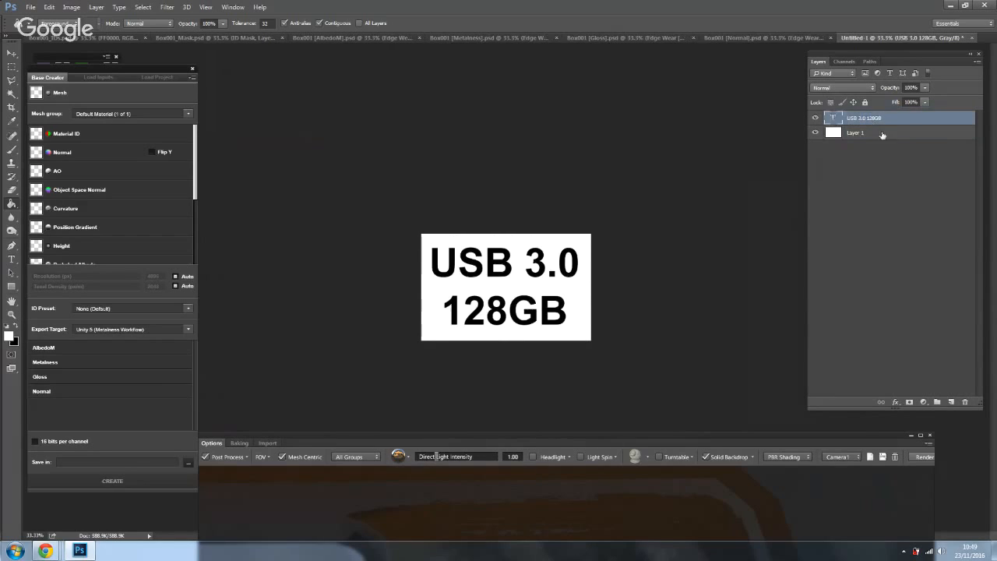
Step: Rasterize the text, merge it with the white layer, and invert the result to white lettering on black
right_click(890, 124)
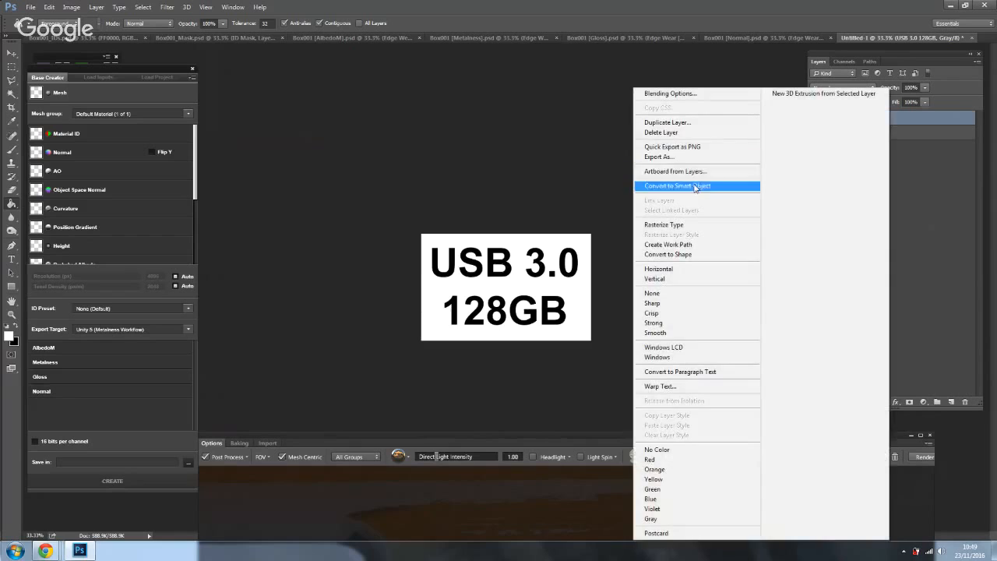
click(689, 225)
key(ctrl+e)
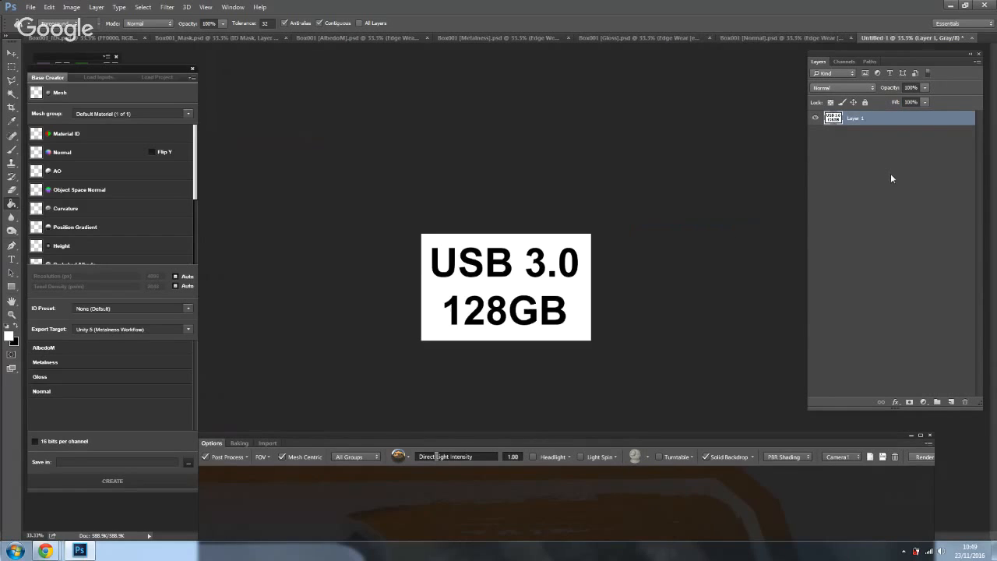
key(ctrl+i)
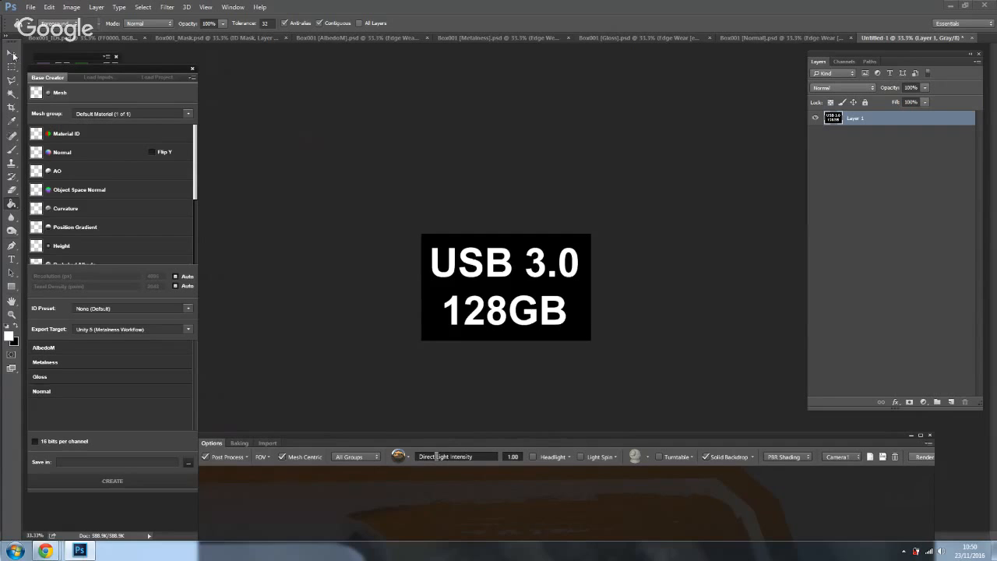
Step: Save the image to the Desktop as the JPEG file UsbBrush.jpg at maximum quality 12, Baseline ("Standard")
click(30, 7)
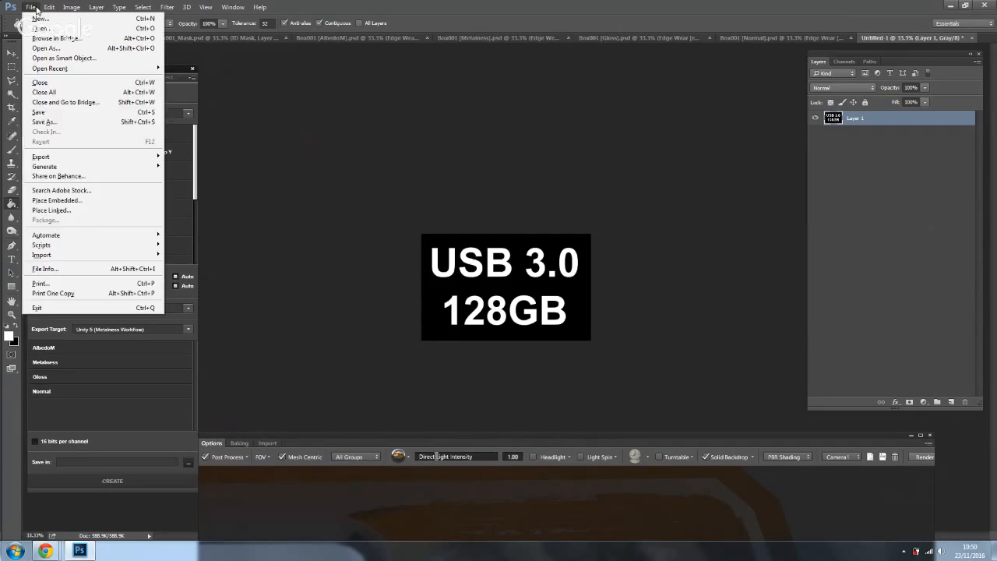
click(53, 125)
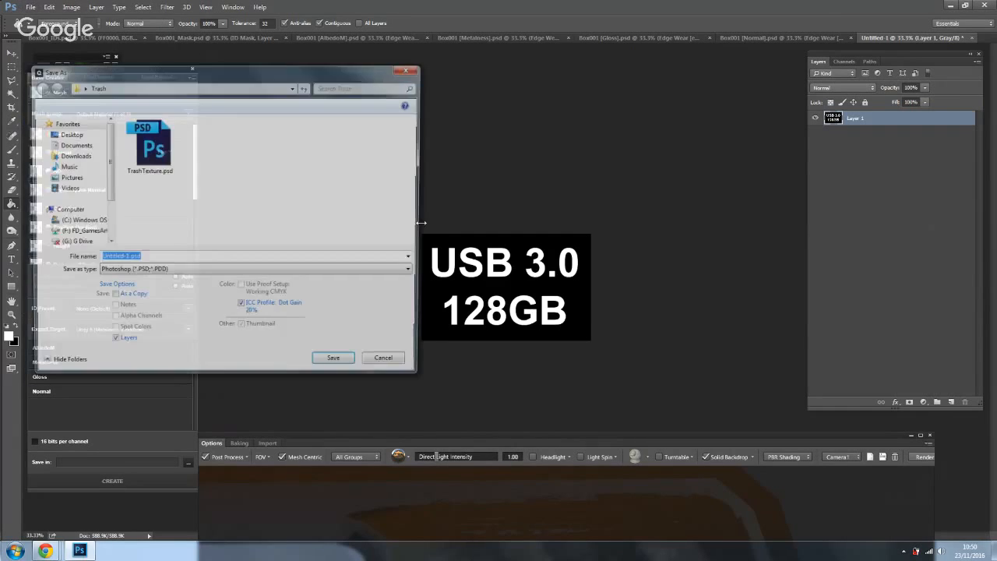
text(UsbBrush)
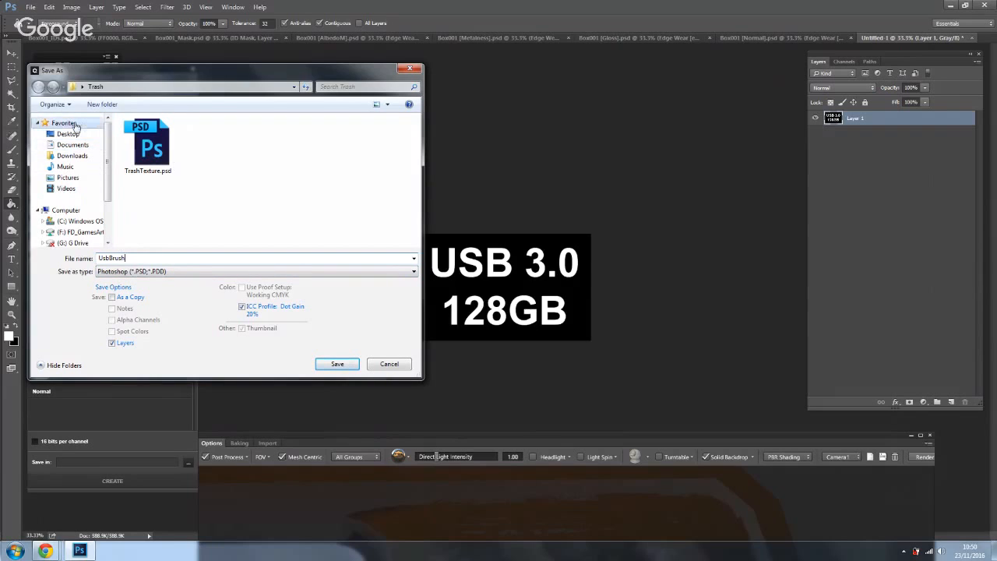
click(68, 134)
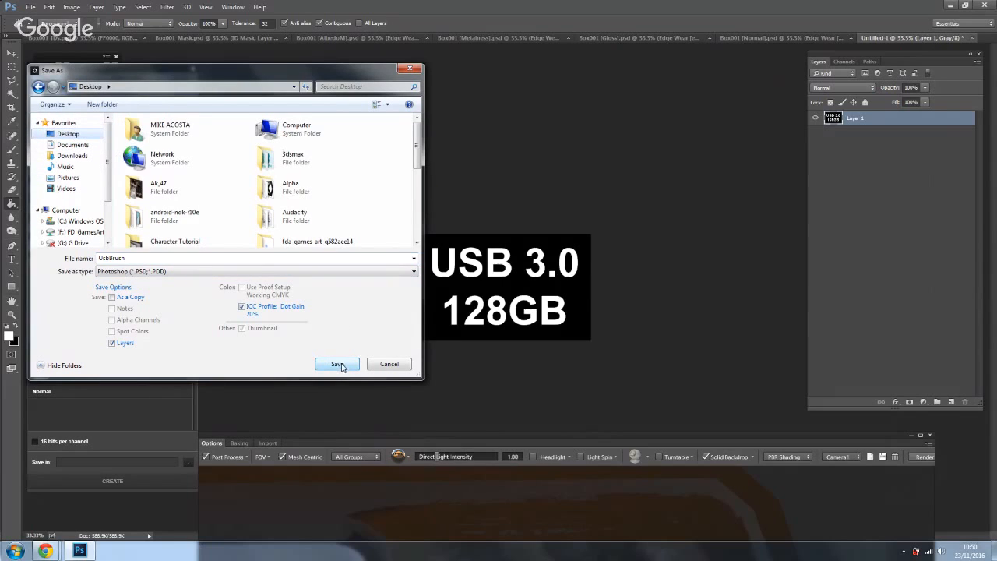
click(237, 272)
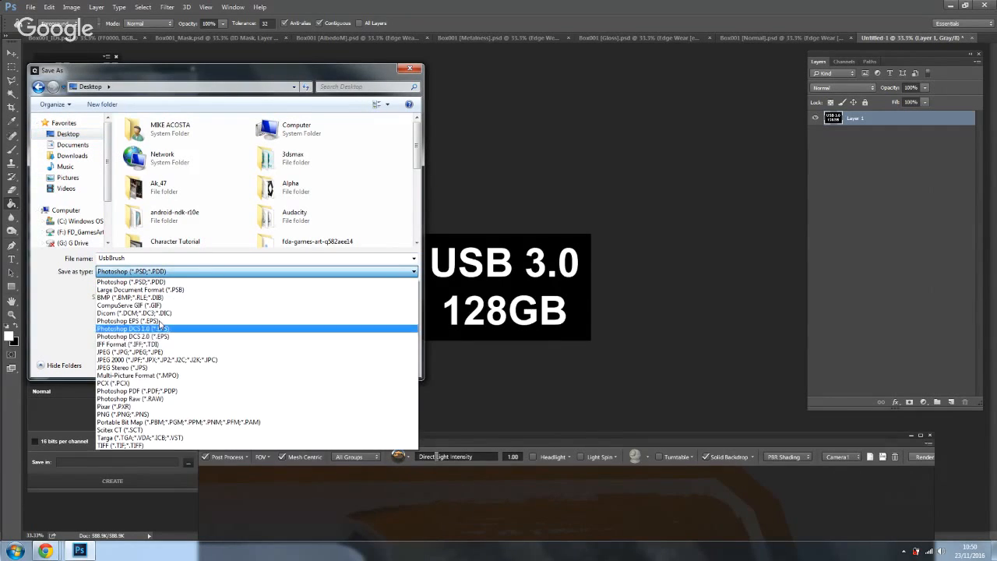
click(133, 352)
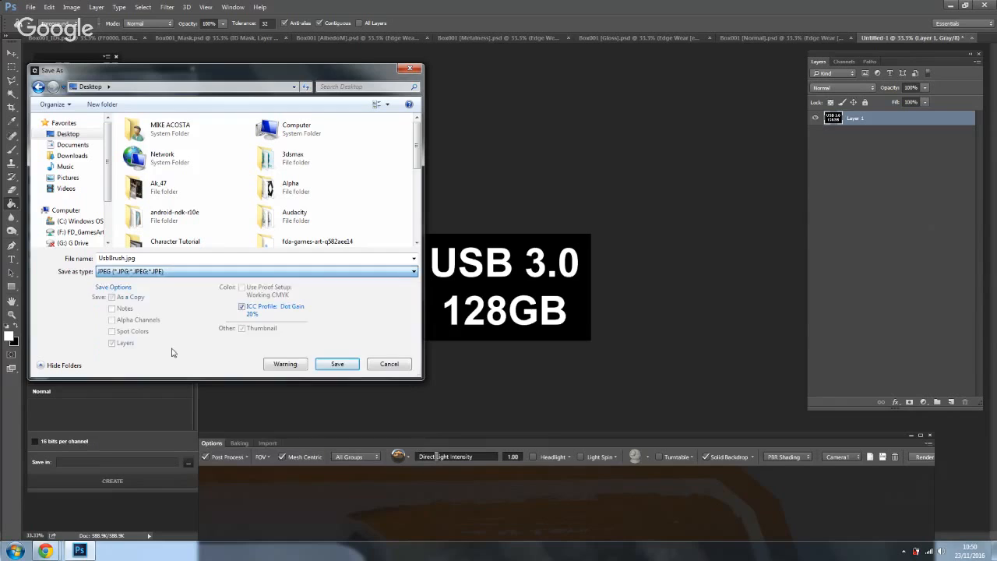
click(337, 364)
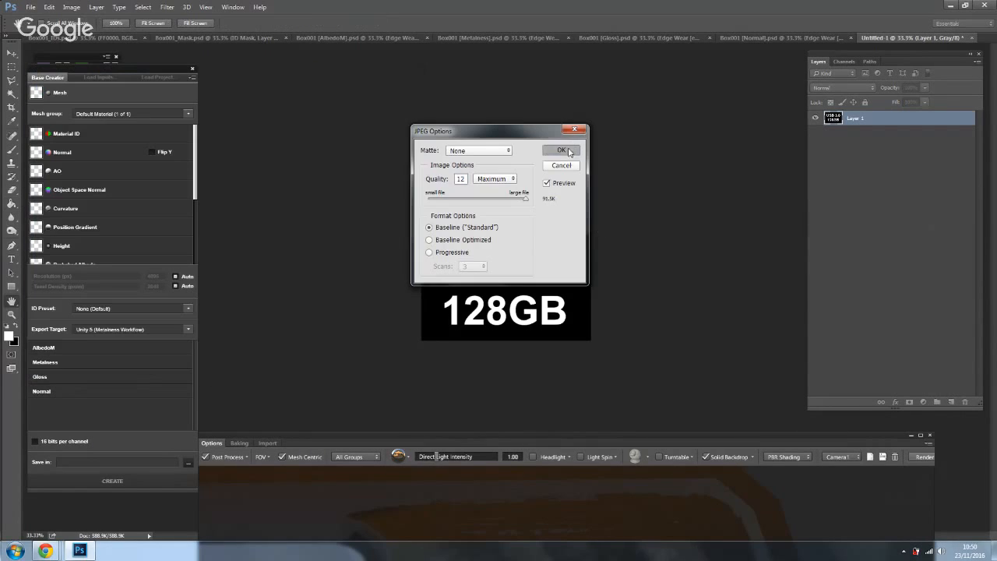
key(Return)
Step: Move UsbBrush.jpg to an empty area of the desktop and open C:\Program Files\Quixel SUITE 2.0 in Windows Explorer
click(947, 9)
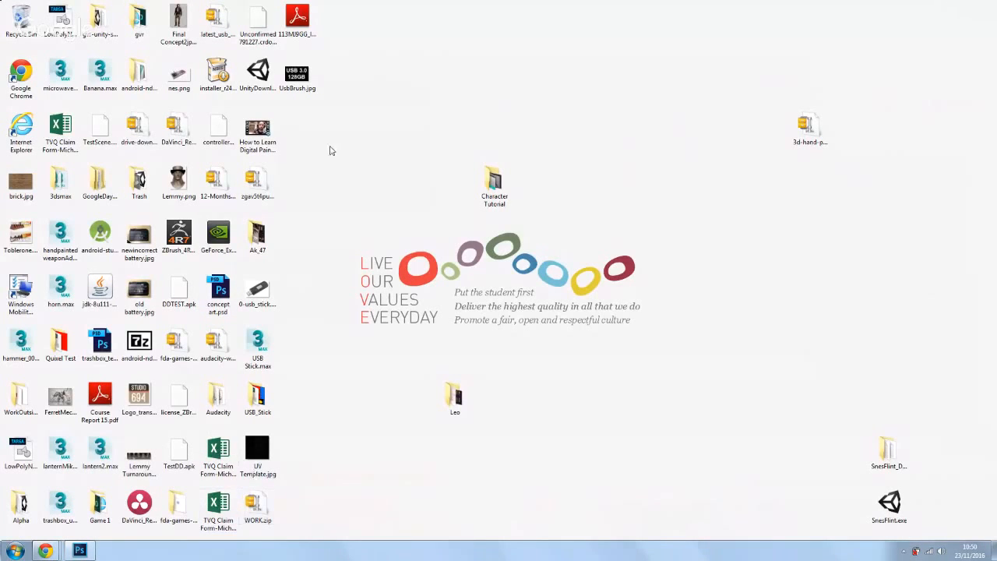
drag(294, 79, 728, 296)
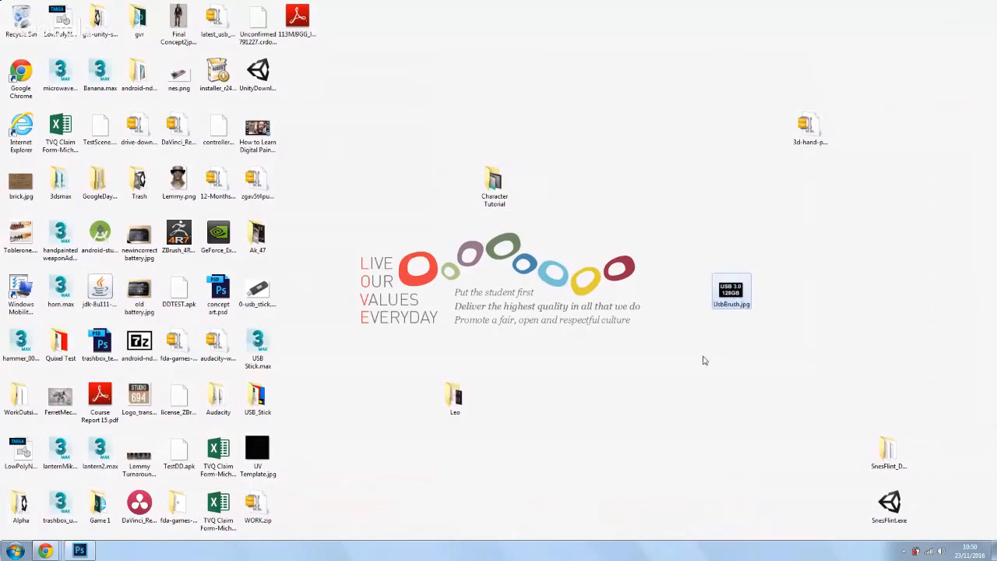
click(16, 550)
click(212, 312)
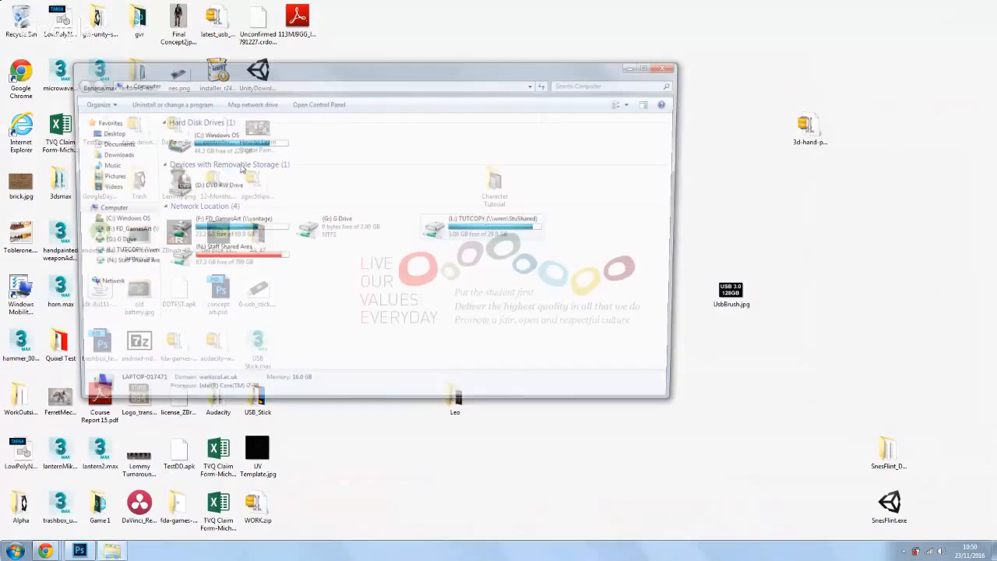
double_click(226, 152)
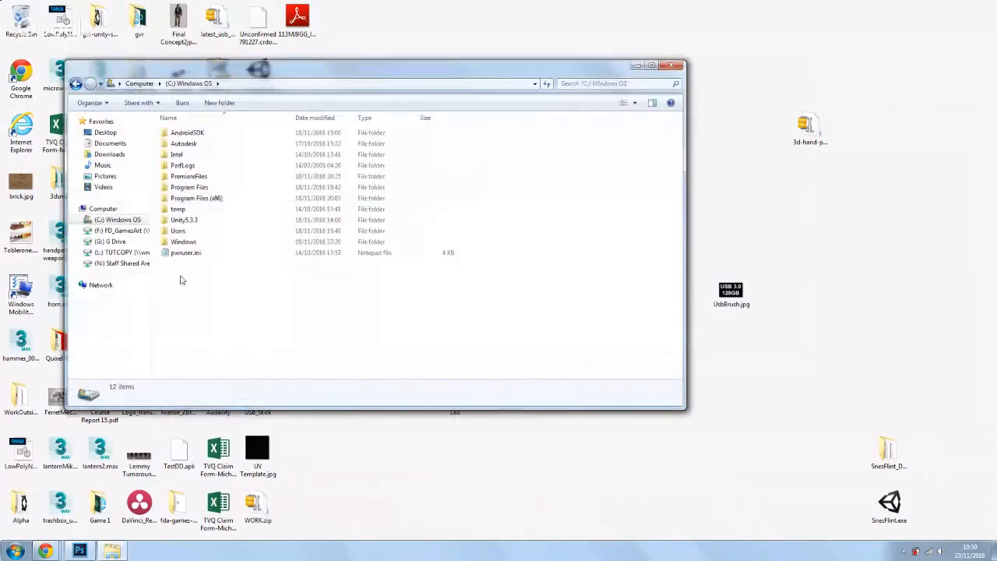
double_click(194, 188)
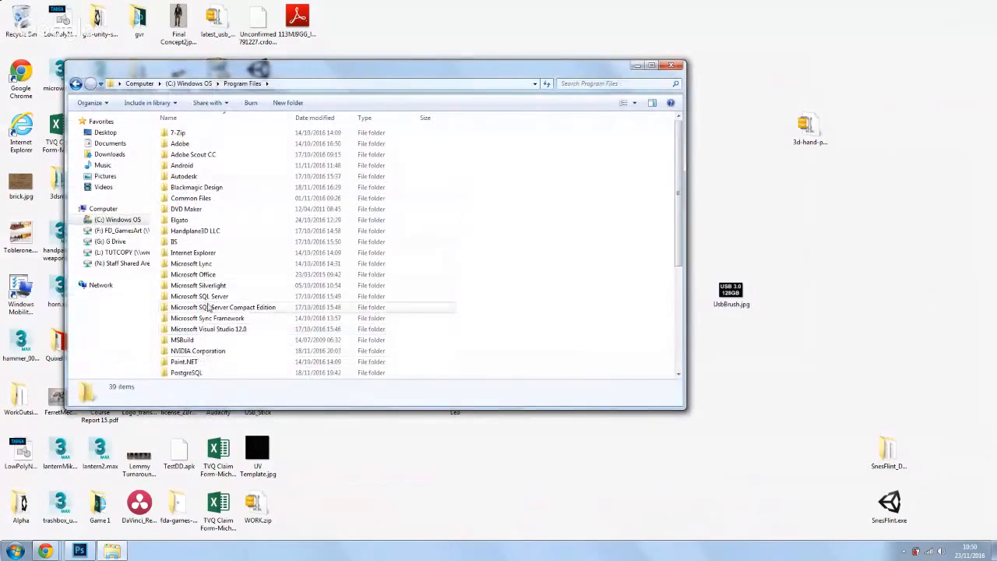
scroll(209, 296, down, 4)
scroll(209, 282, up, 1)
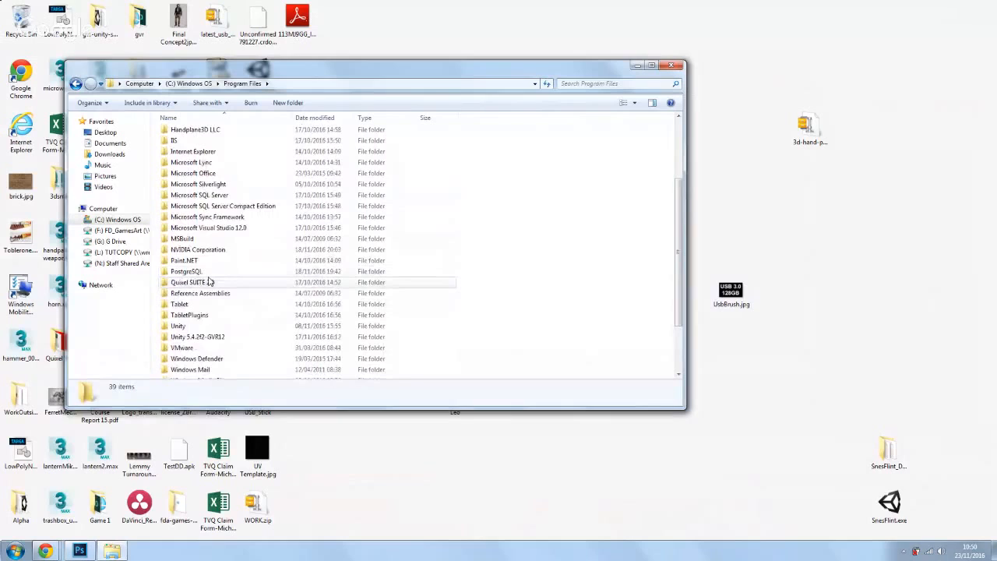
double_click(201, 282)
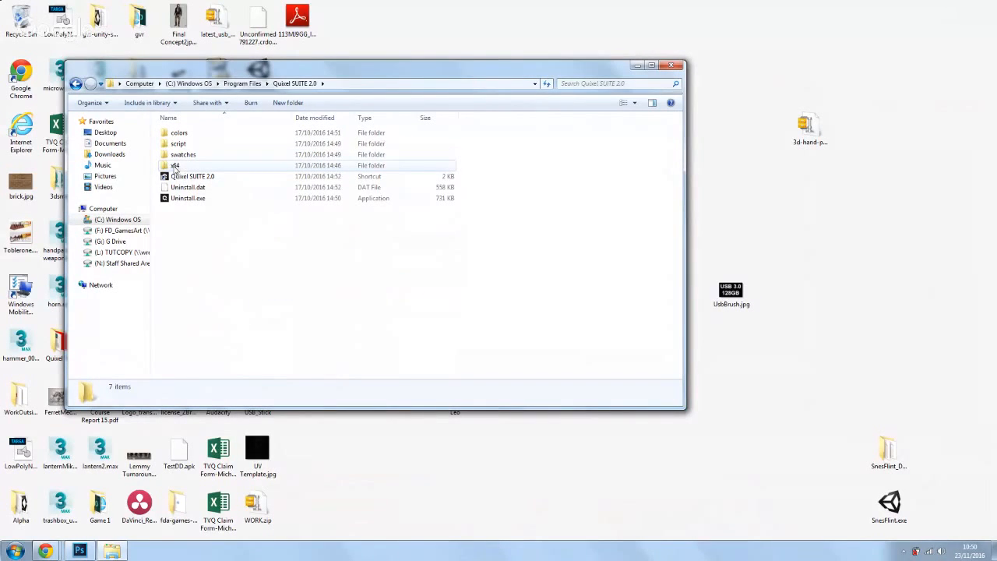
Step: Look through the suite's x64\bin\Release folder and go back up out of it
double_click(175, 167)
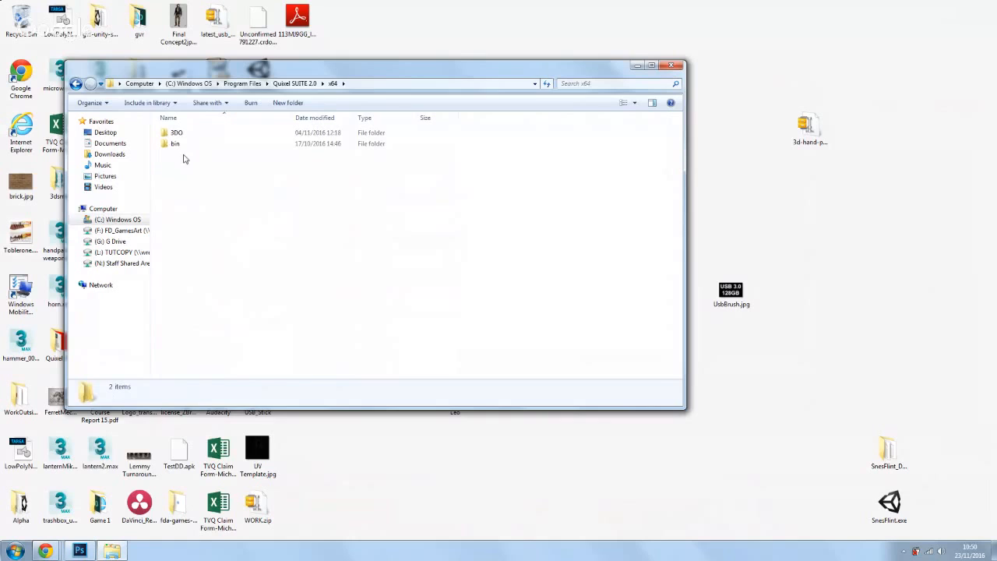
double_click(175, 146)
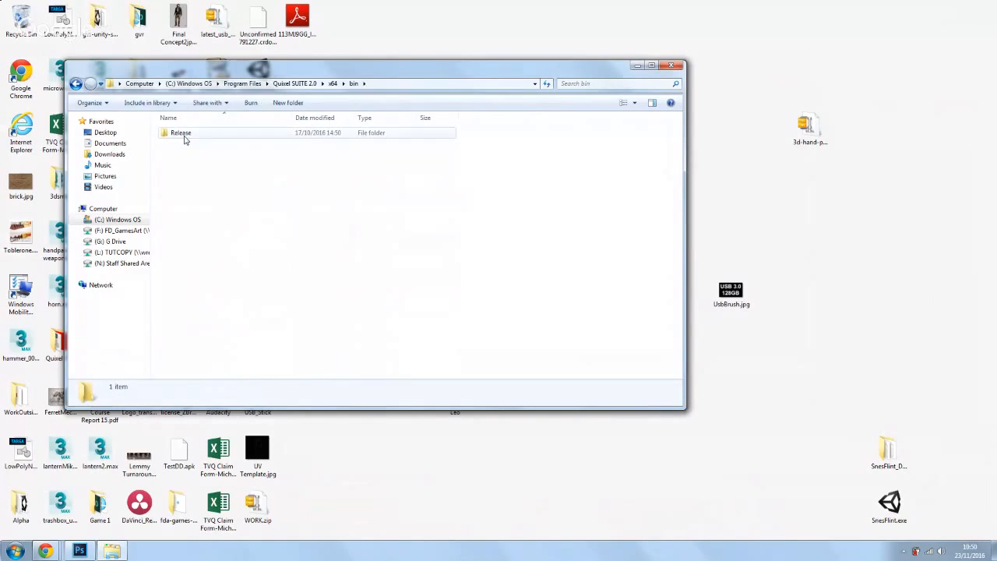
double_click(183, 134)
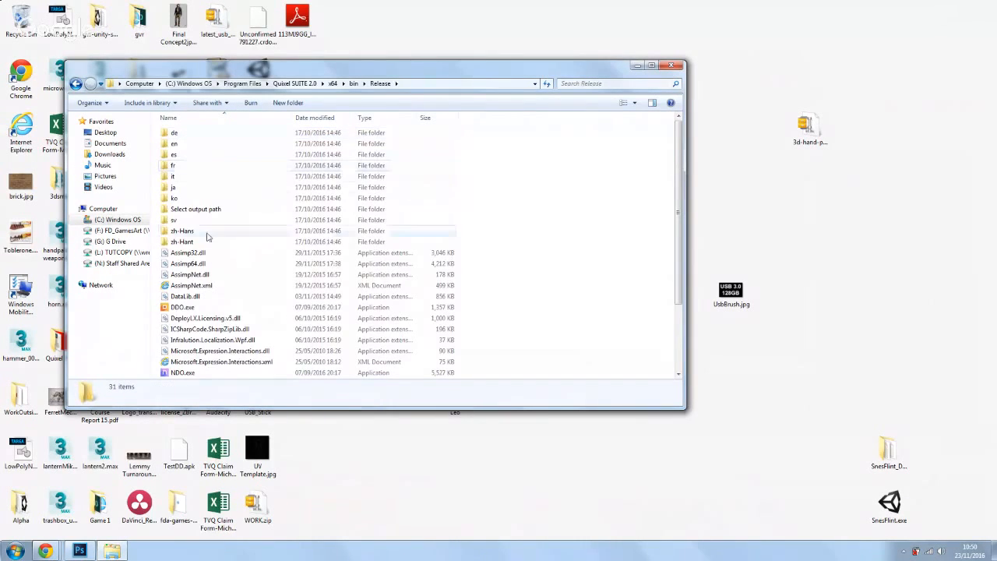
click(75, 84)
click(75, 83)
click(75, 83)
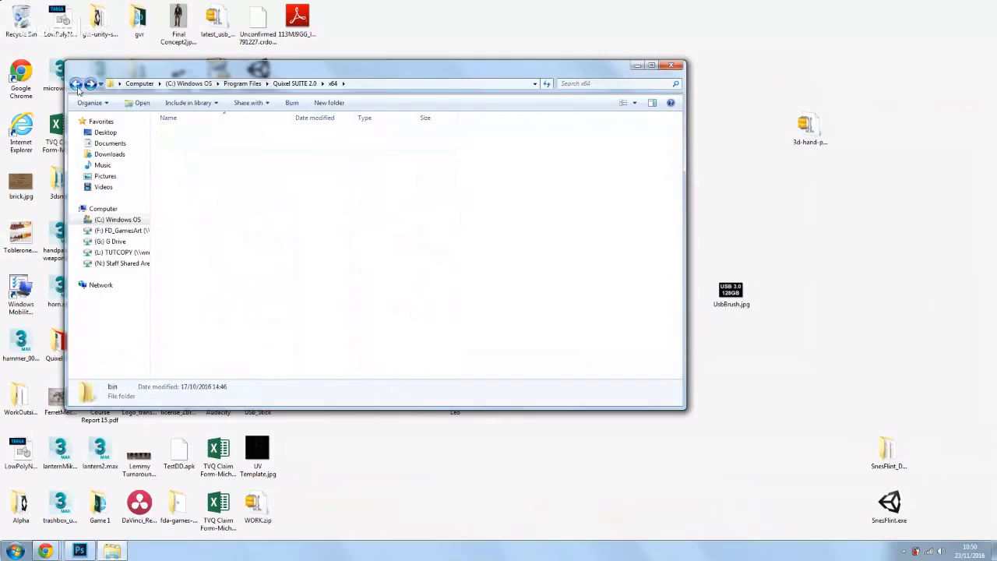
Step: Open the suite's x64\3DO\3DO2_Data\BrushCategories folder
double_click(183, 166)
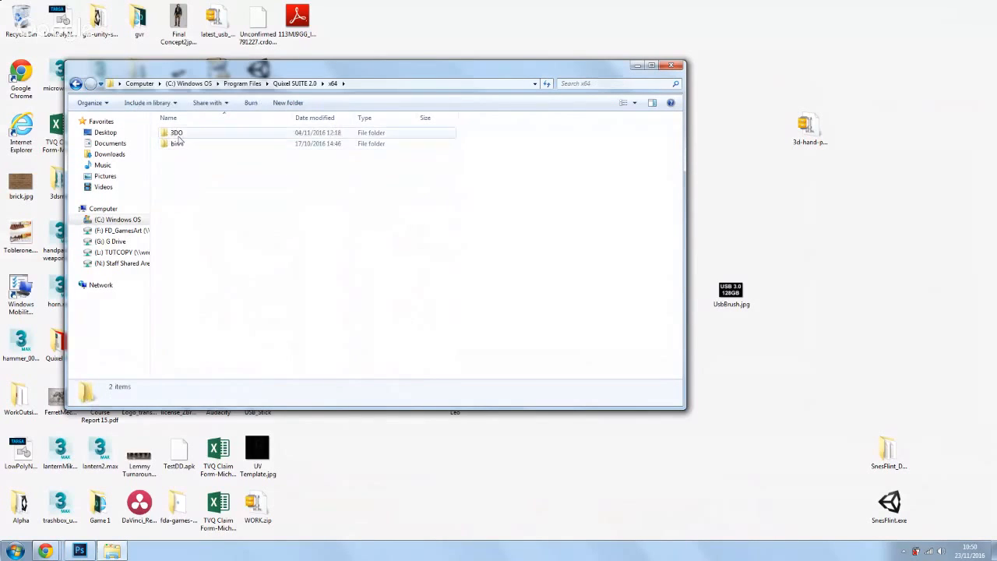
double_click(179, 134)
double_click(196, 134)
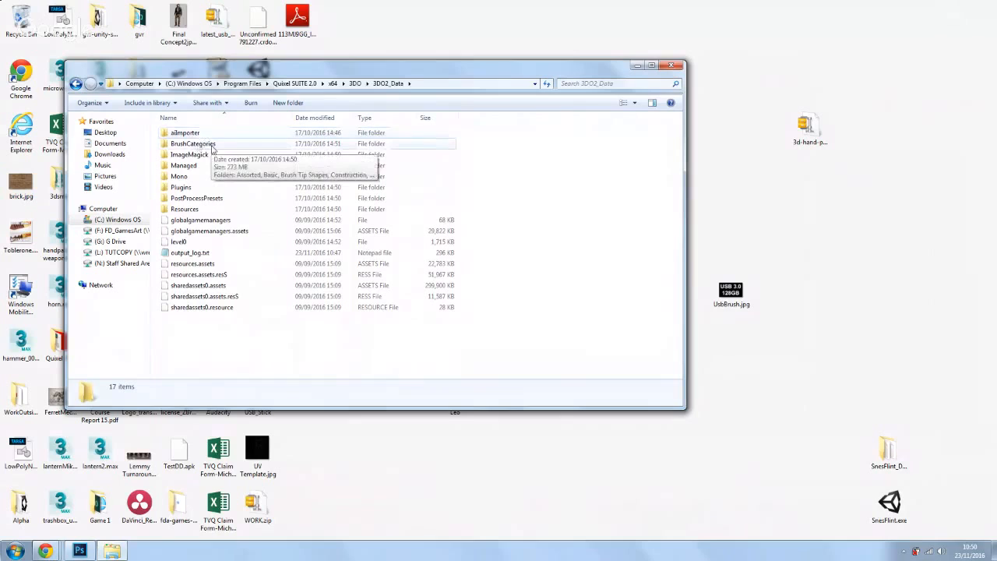
click(194, 145)
double_click(195, 145)
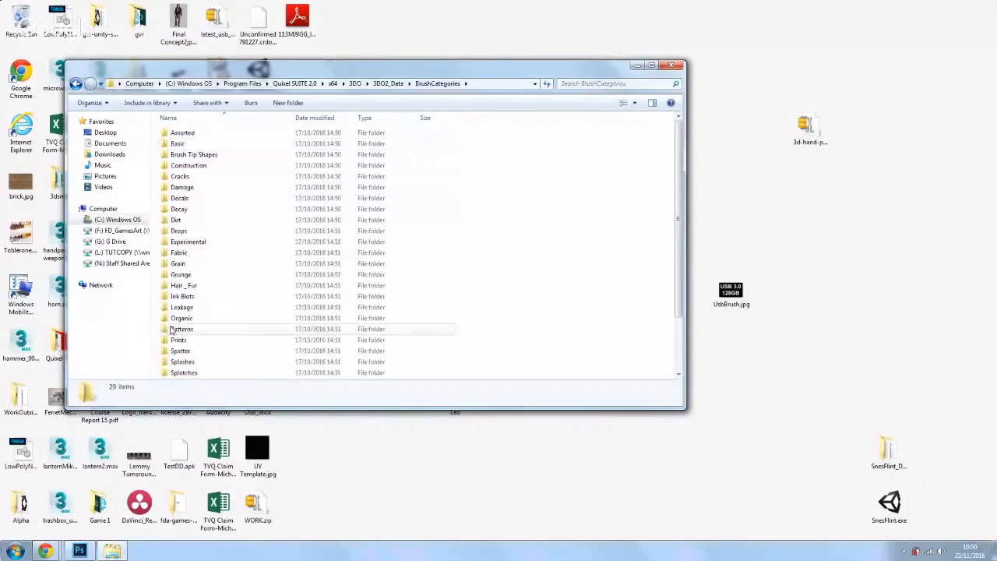
Step: Enlarge the folder window, copy UsbBrush.jpg from the desktop into the Basic brush folder, and close the window
drag(360, 403, 360, 495)
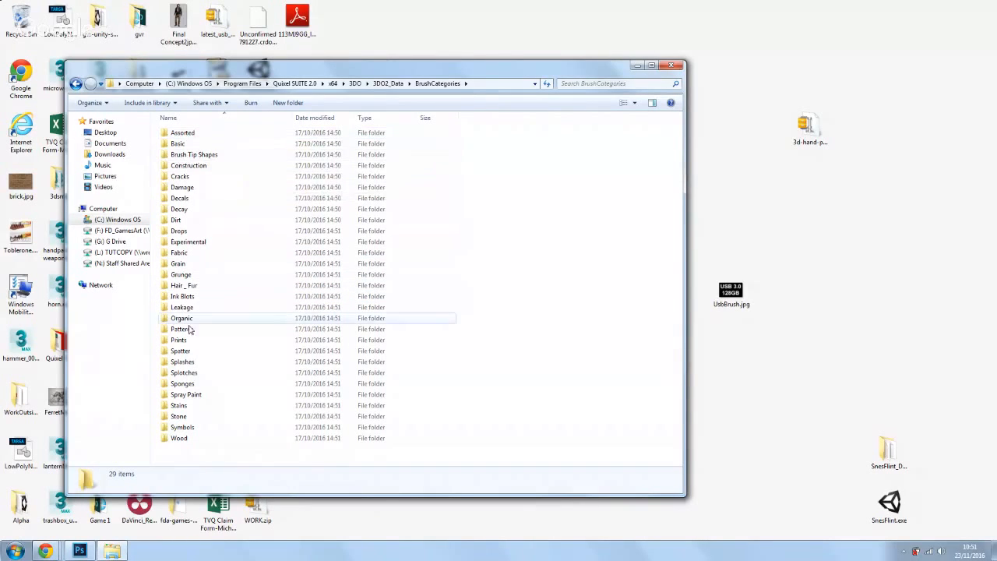
double_click(180, 144)
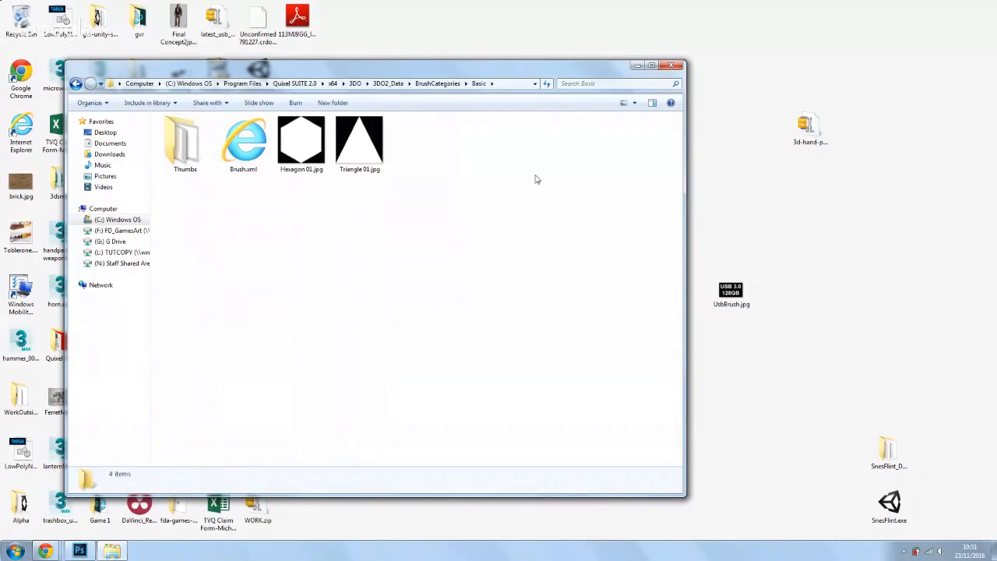
drag(730, 300, 590, 229)
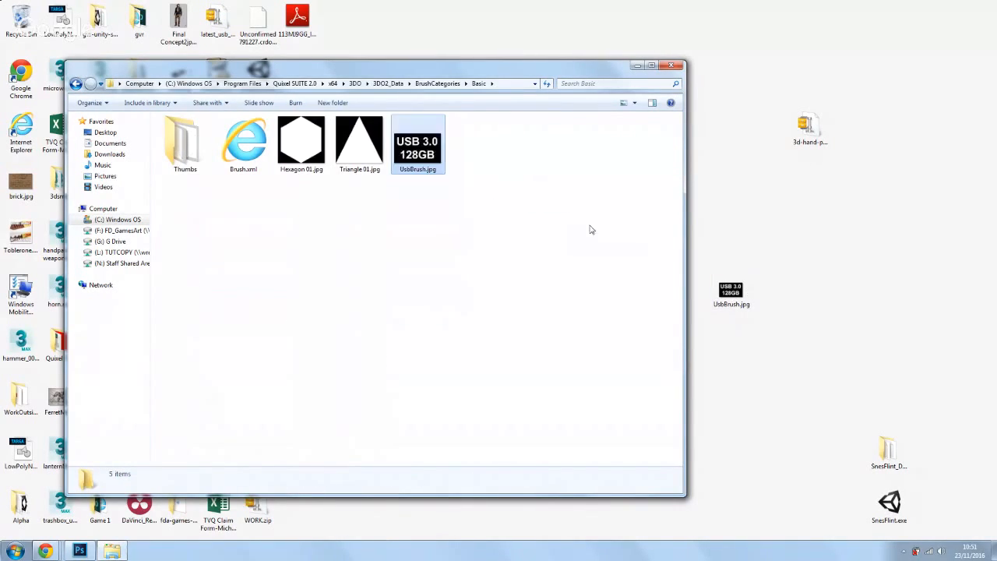
click(670, 64)
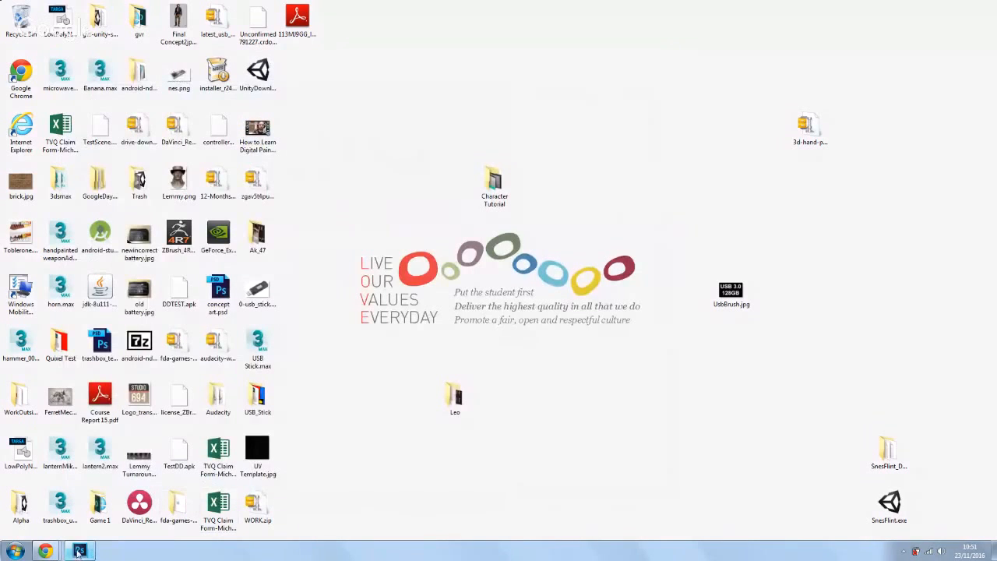
Step: Switch to Photoshop, move the 3D preview up, and replace the Base Creator with the DDO project's layer list
click(79, 550)
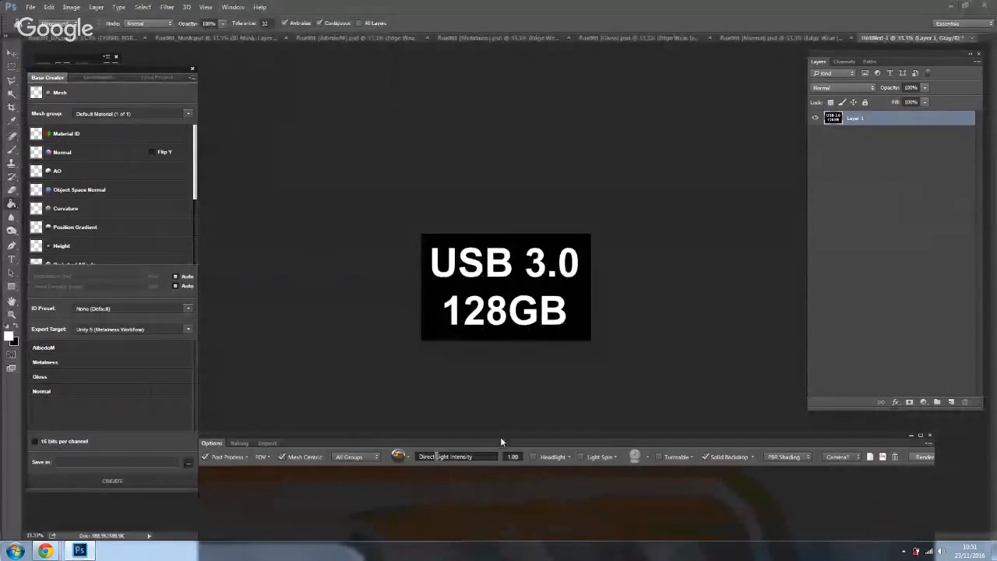
drag(504, 434, 511, 53)
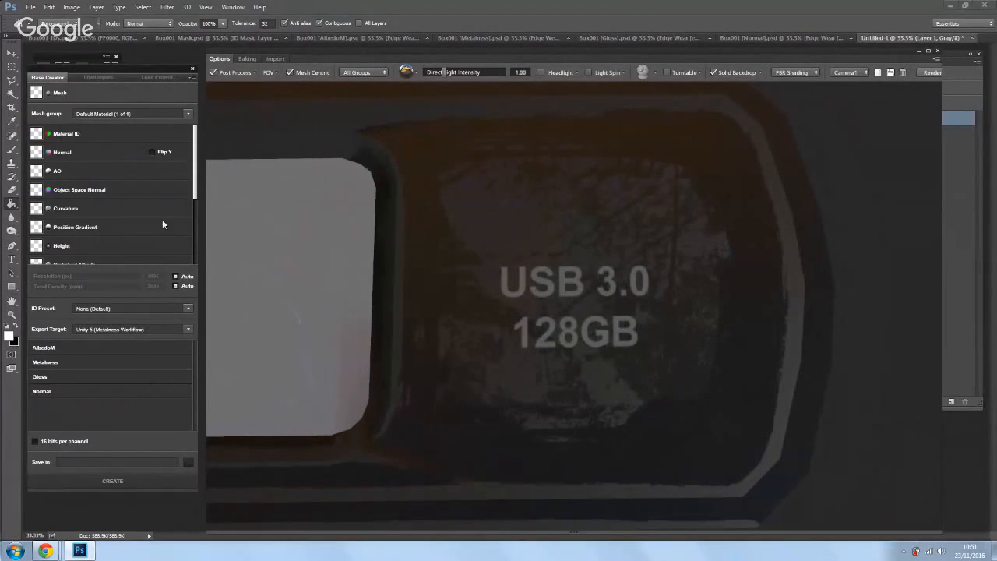
drag(171, 77, 161, 121)
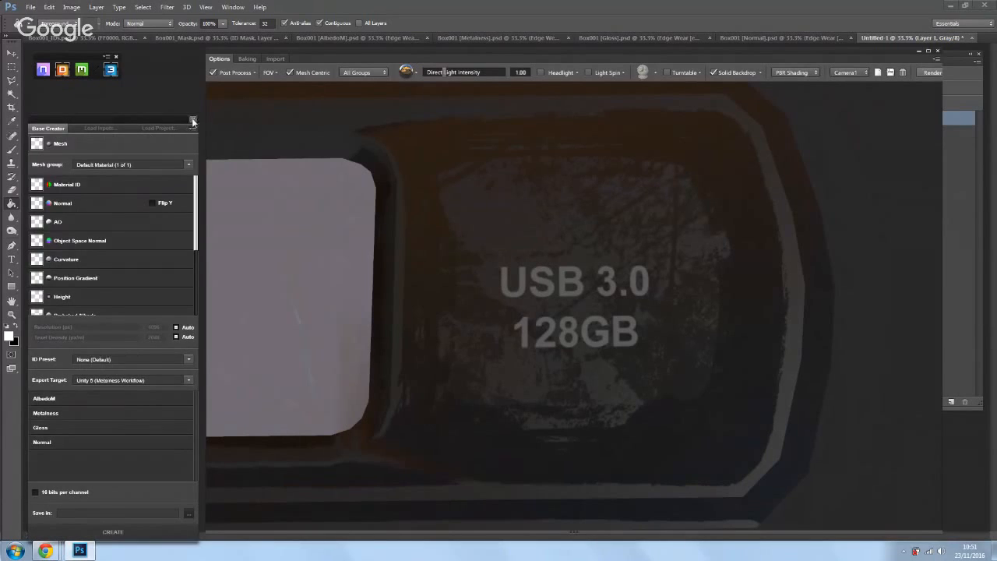
click(193, 121)
click(67, 68)
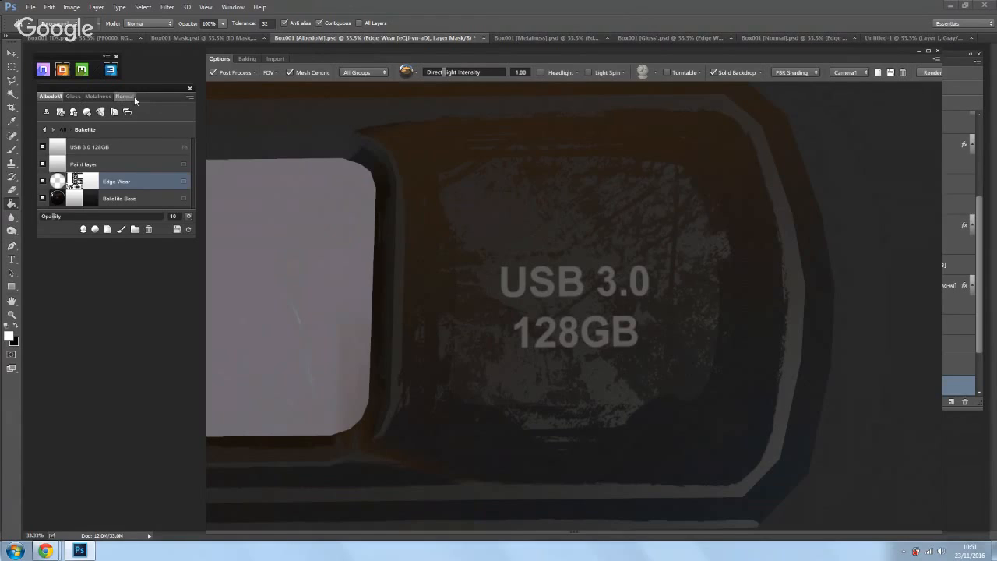
Step: Add a new Bump map to the DDO project and dismiss the error dialog
click(188, 99)
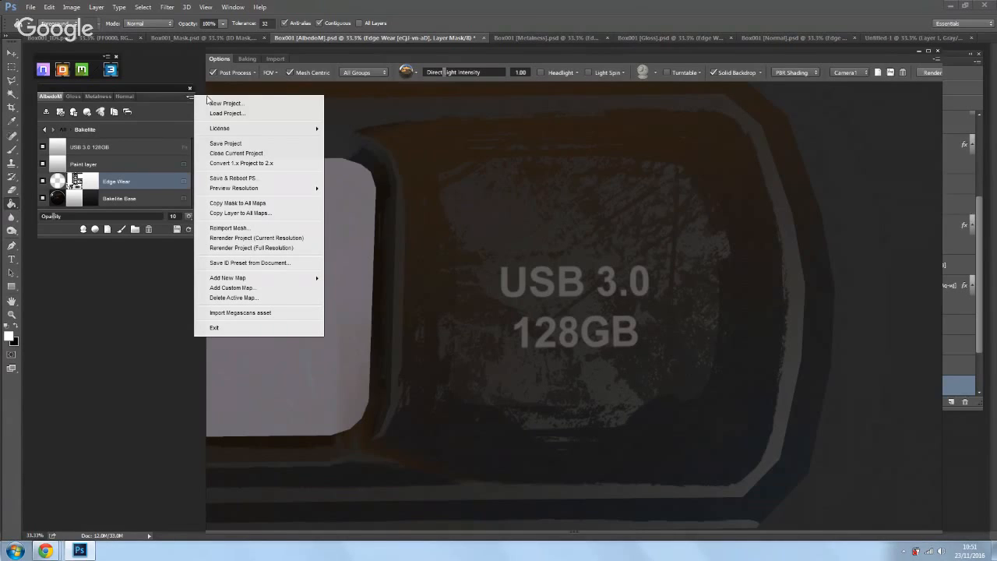
mouse_move(249, 281)
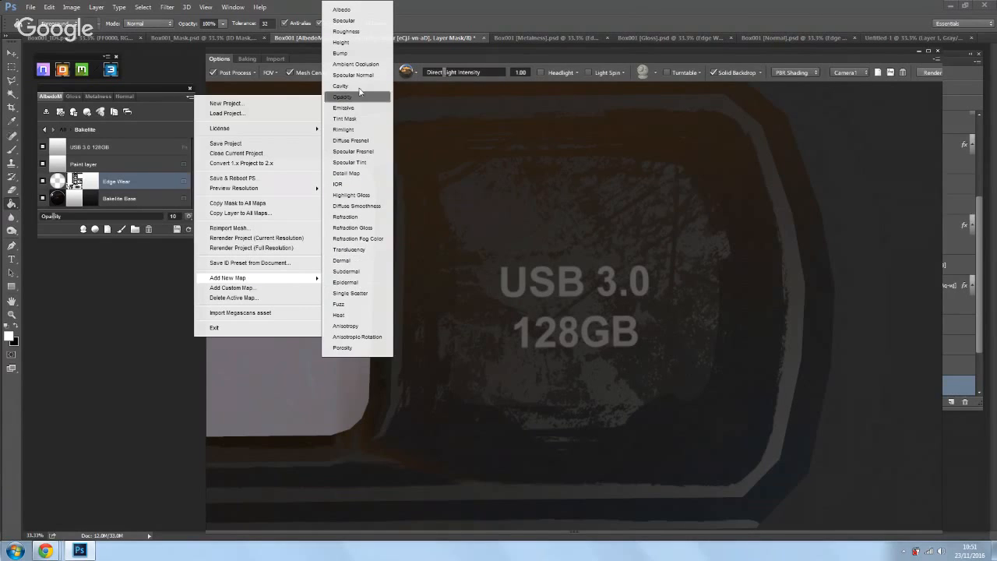
click(344, 54)
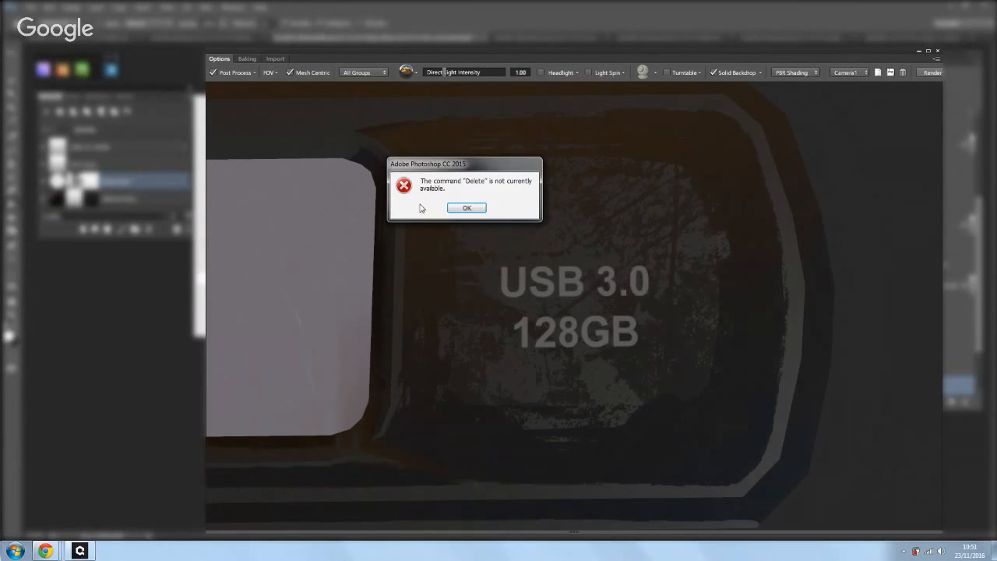
click(472, 208)
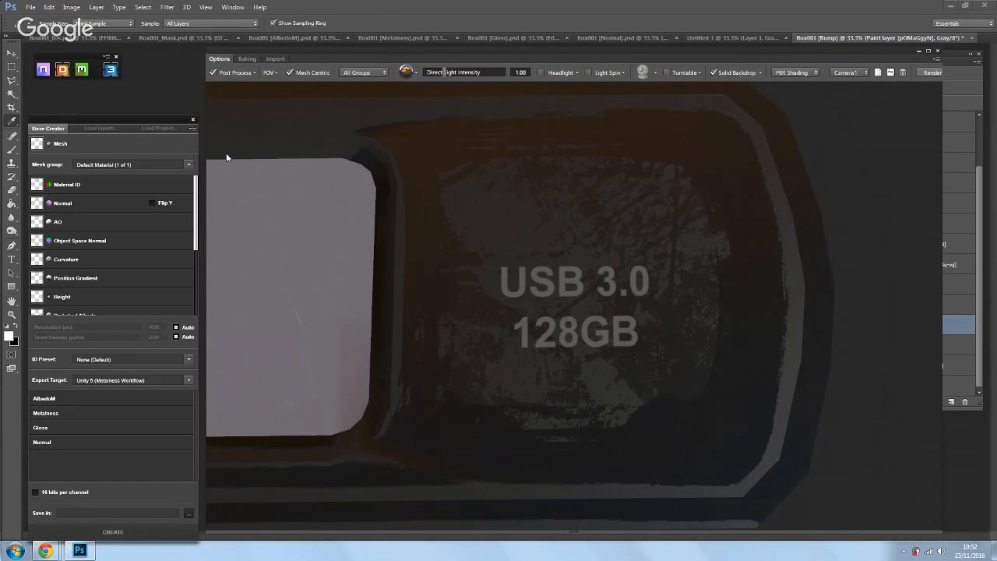
Step: Try to dismiss the Base Creator, reposition the 3D preview, and close the preview window
click(194, 121)
click(191, 120)
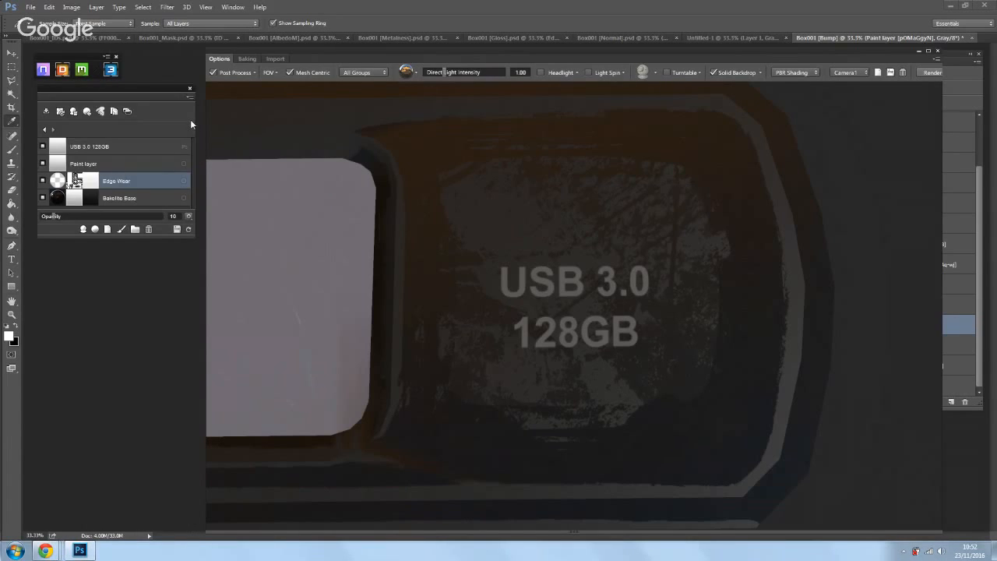
drag(164, 125, 161, 86)
drag(679, 49, 698, 54)
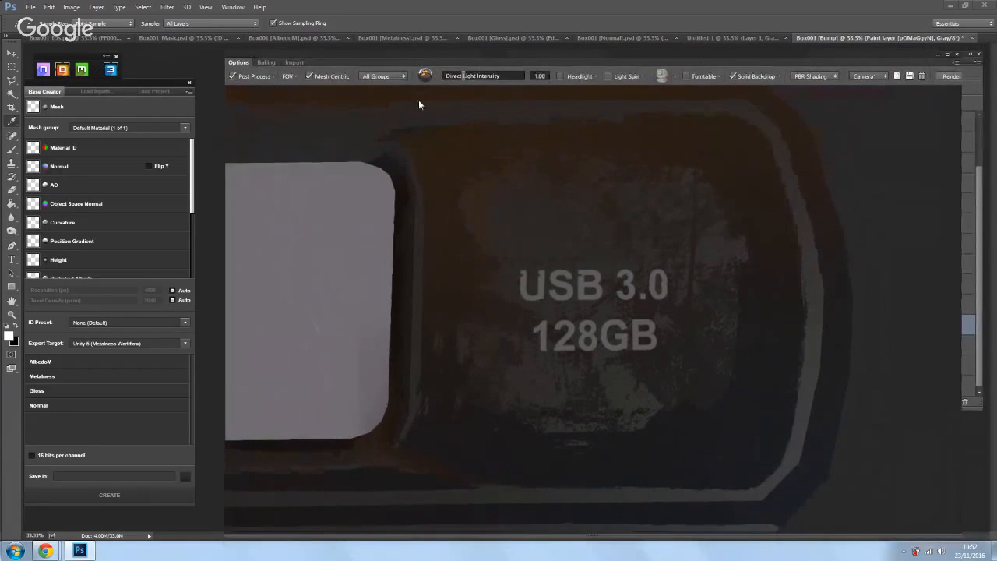
drag(875, 58, 840, 60)
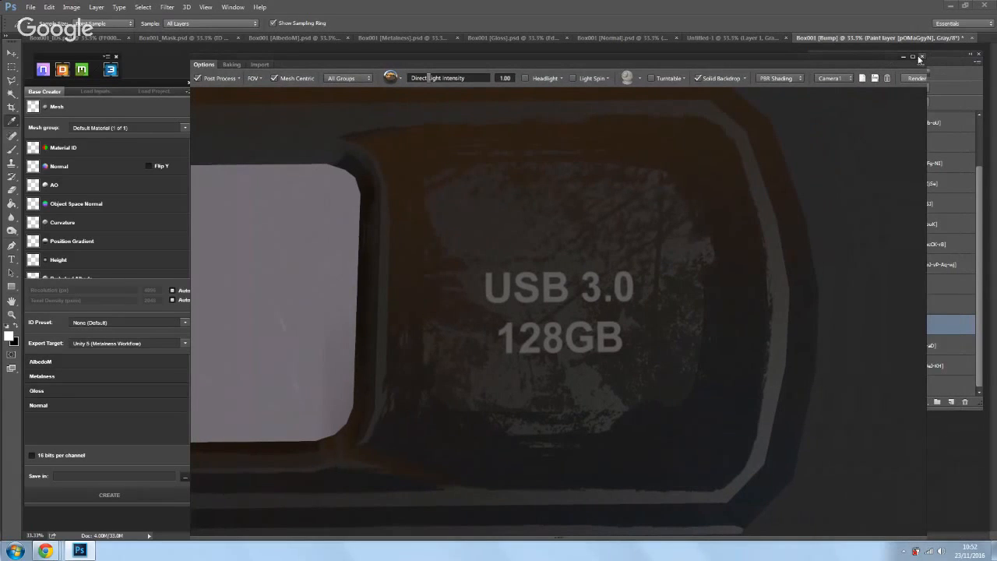
click(919, 58)
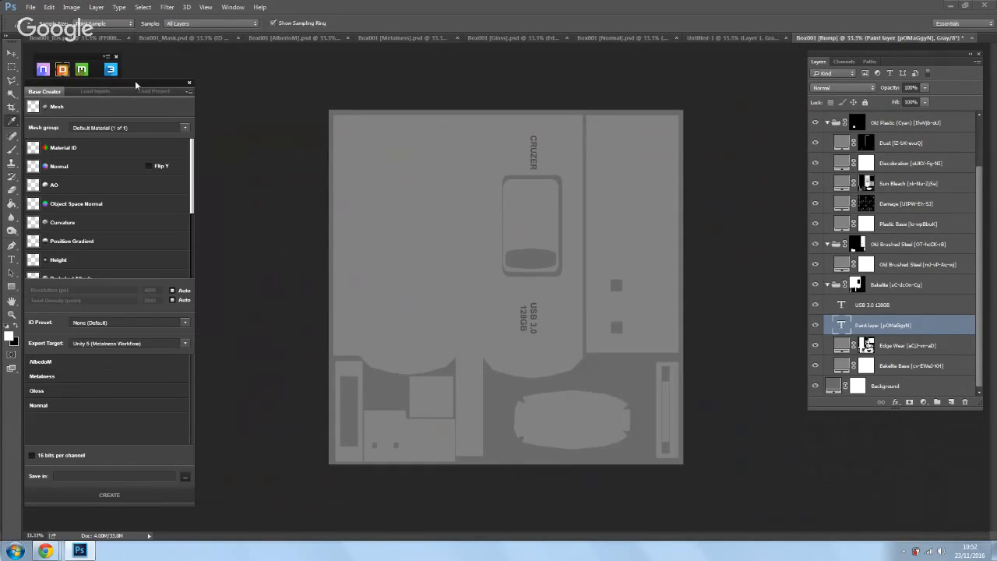
drag(135, 80, 180, 80)
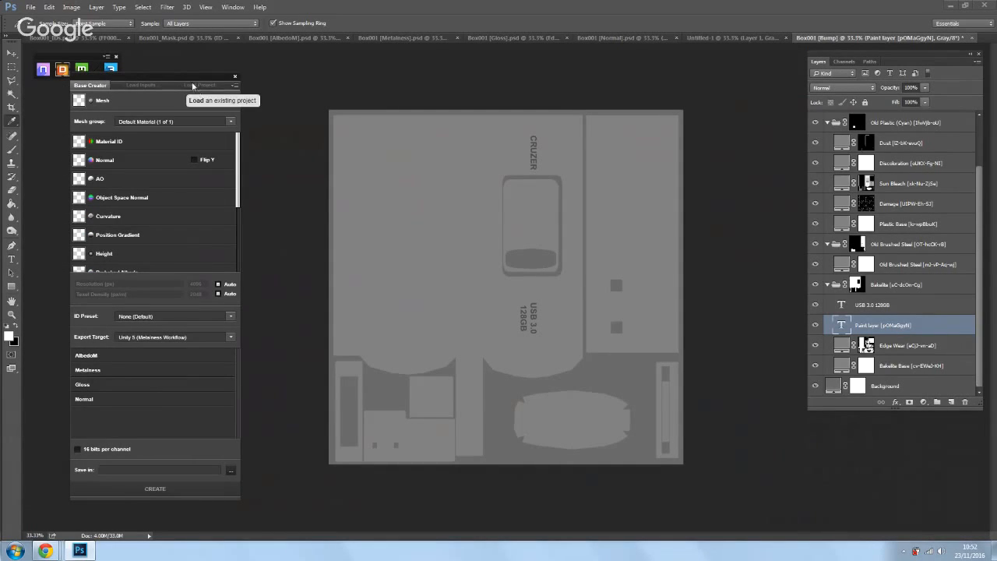
click(233, 76)
click(190, 85)
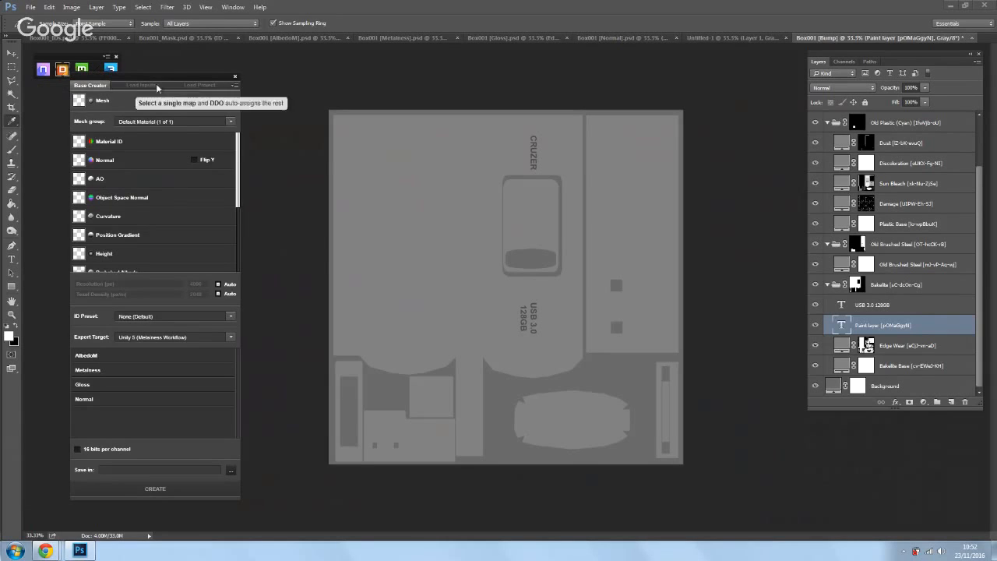
click(233, 77)
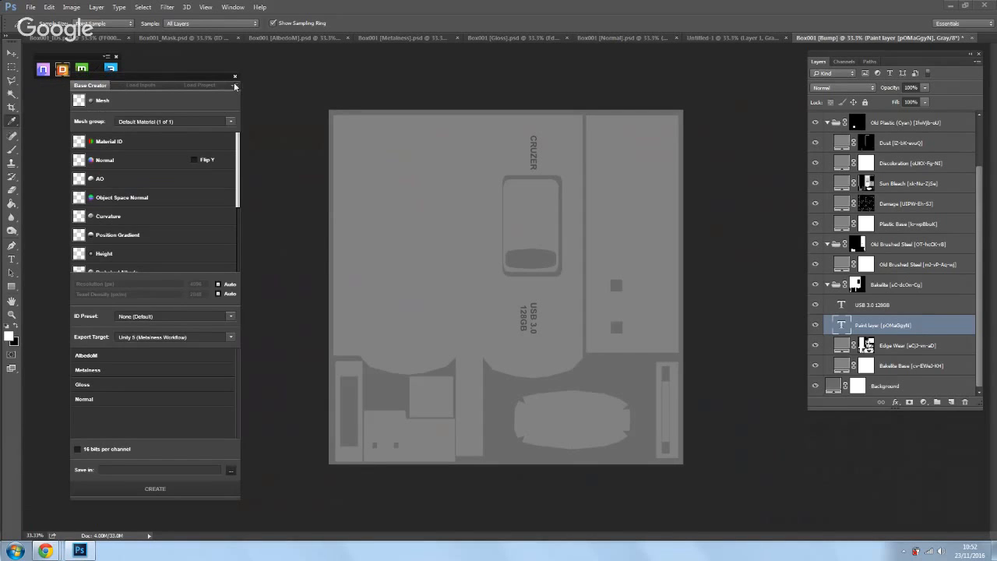
click(233, 86)
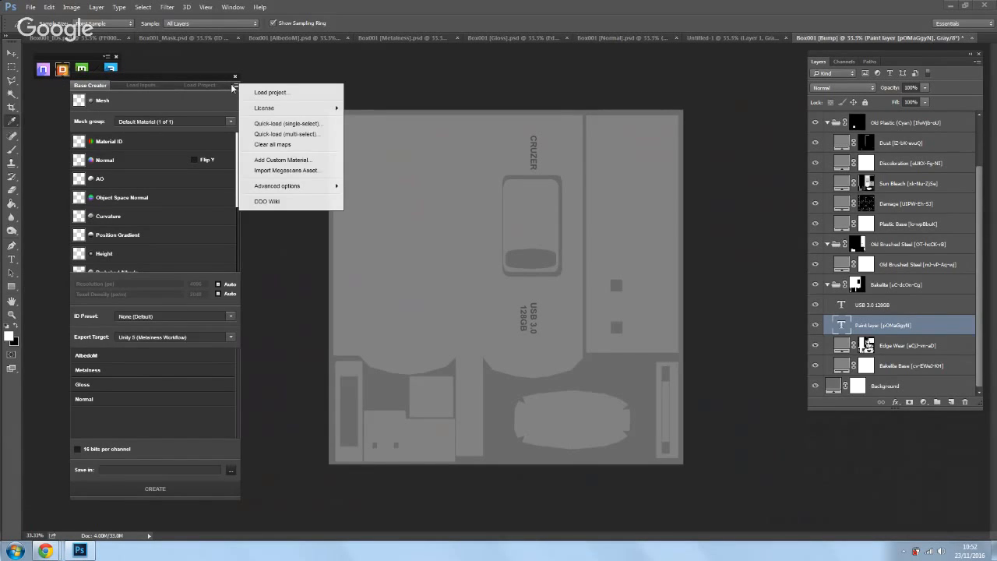
click(174, 102)
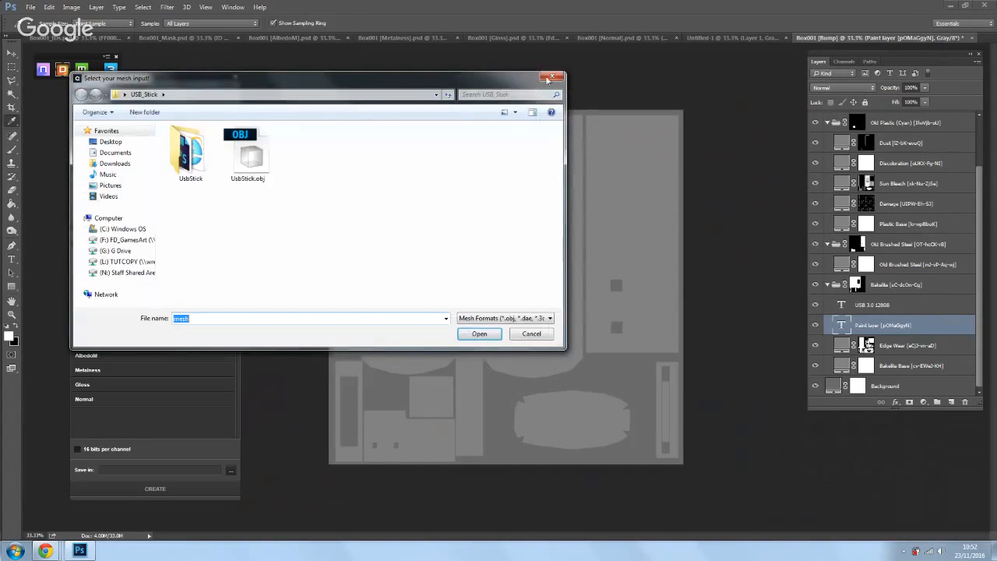
click(551, 78)
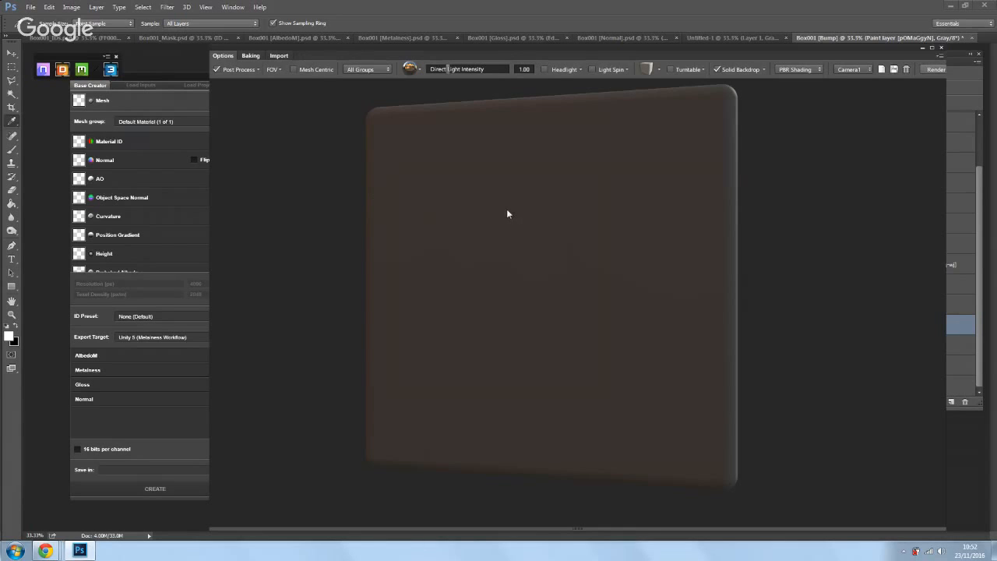
Step: Orbit the 3D preview's cube, then try to dismiss the Base Creator and look at the SUITE options
drag(532, 233, 515, 271)
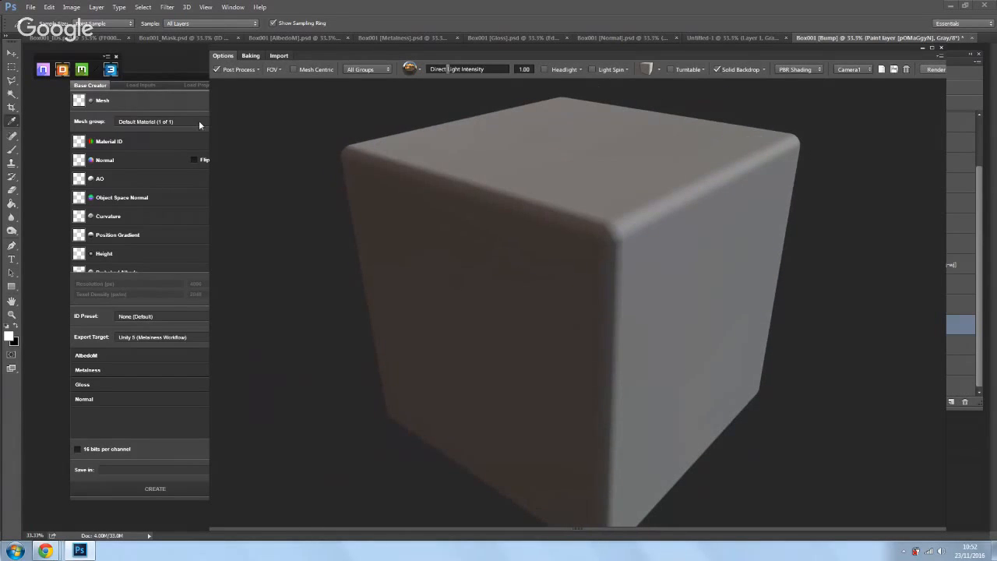
click(199, 120)
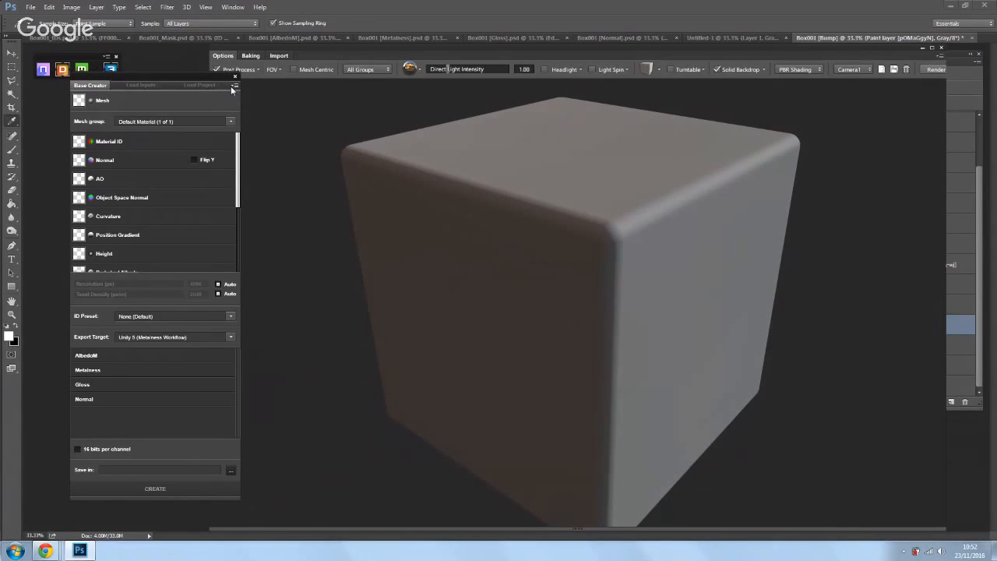
drag(167, 74, 148, 91)
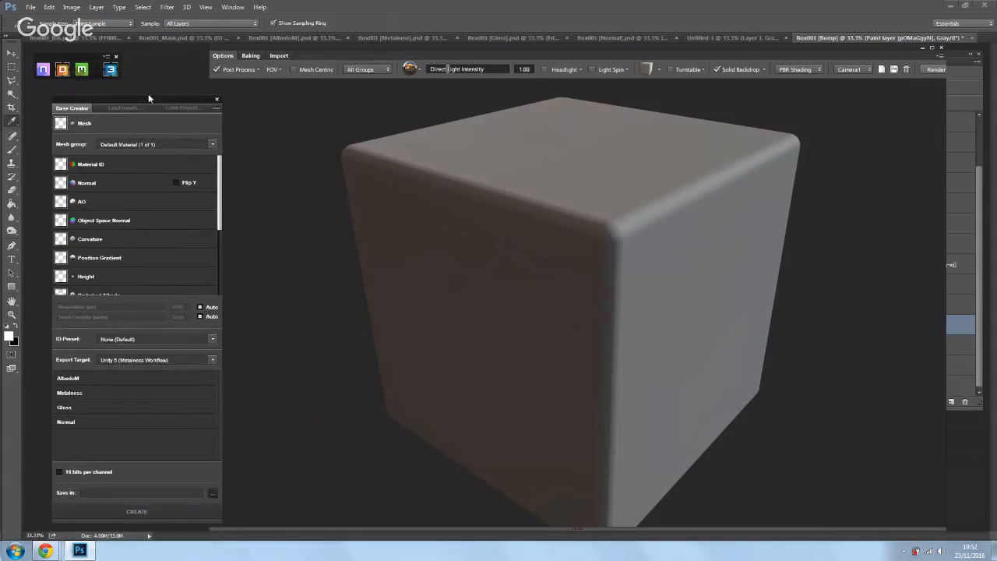
click(214, 95)
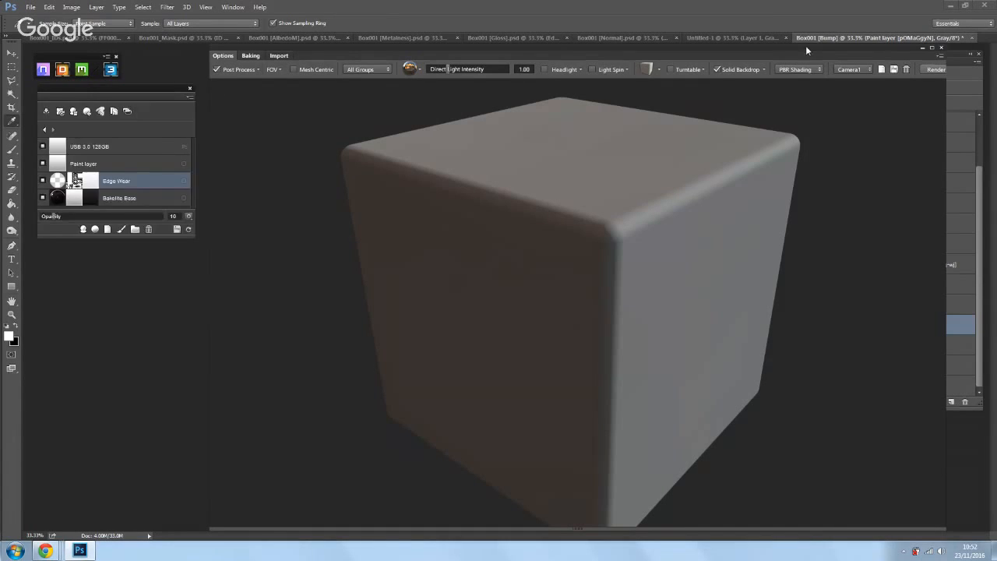
click(214, 93)
click(214, 94)
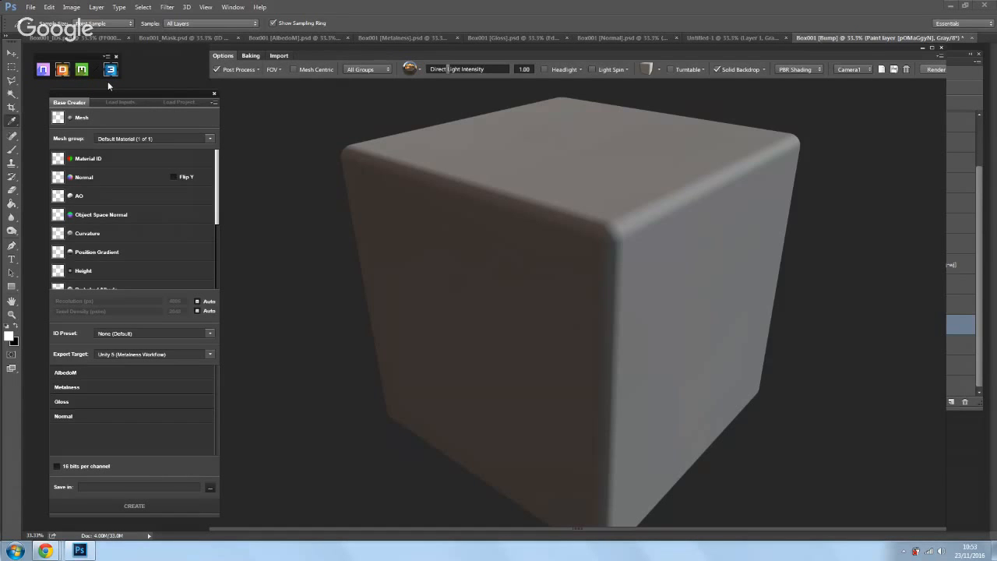
click(106, 57)
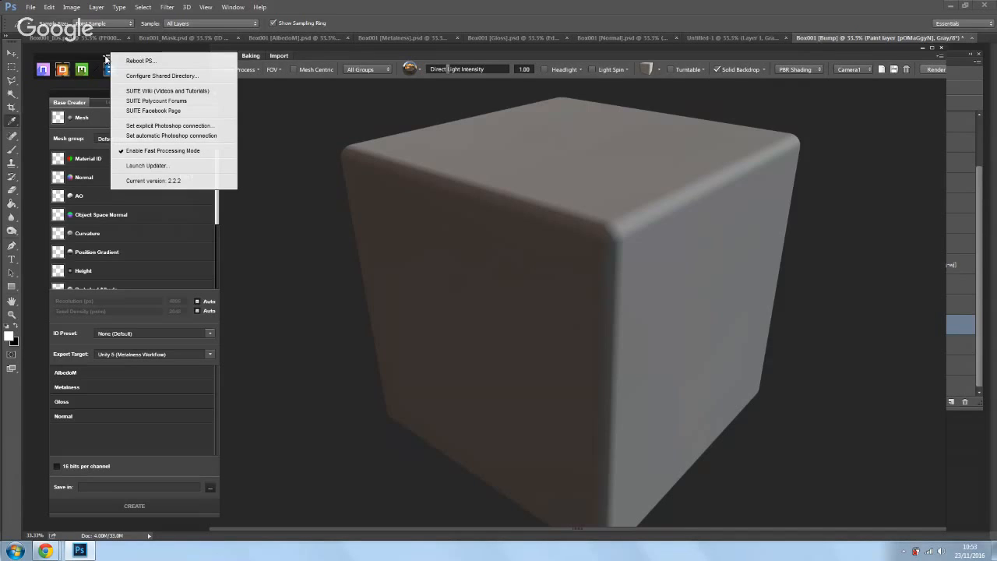
click(69, 51)
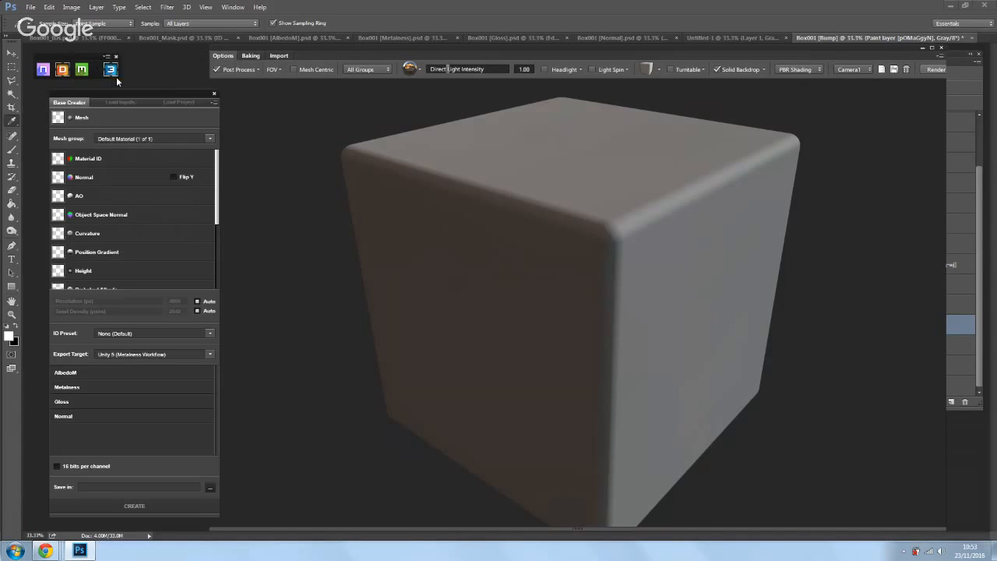
Step: Close the 3D preview, restore the Photoshop window to a smaller floating size, and move it up on the desktop
click(214, 103)
click(164, 96)
click(939, 48)
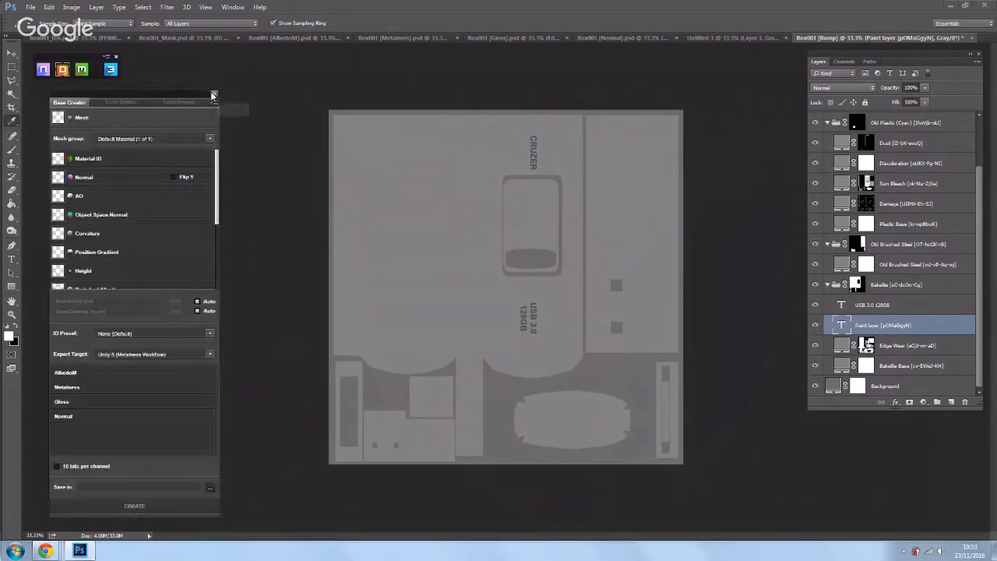
double_click(424, 7)
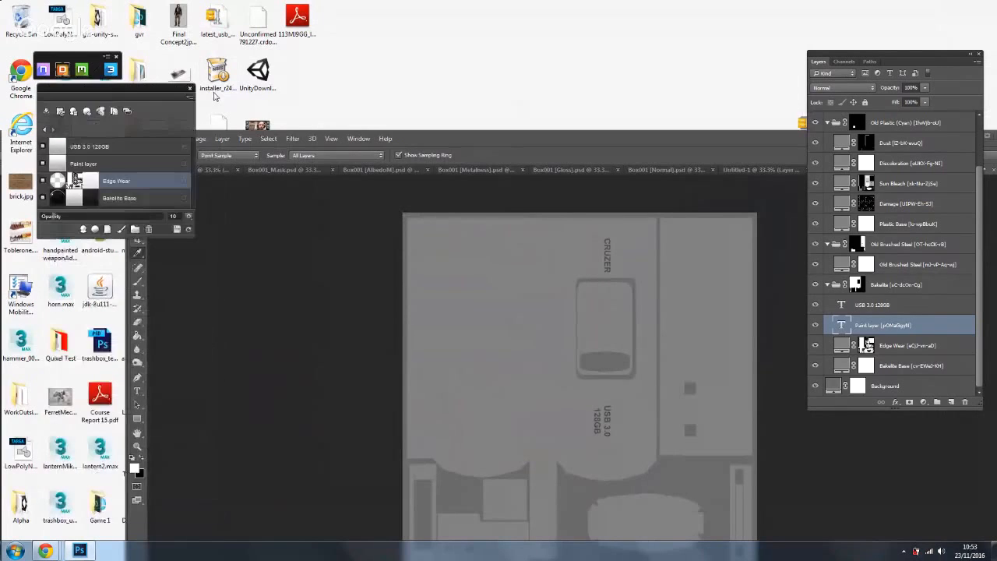
drag(581, 139, 510, 31)
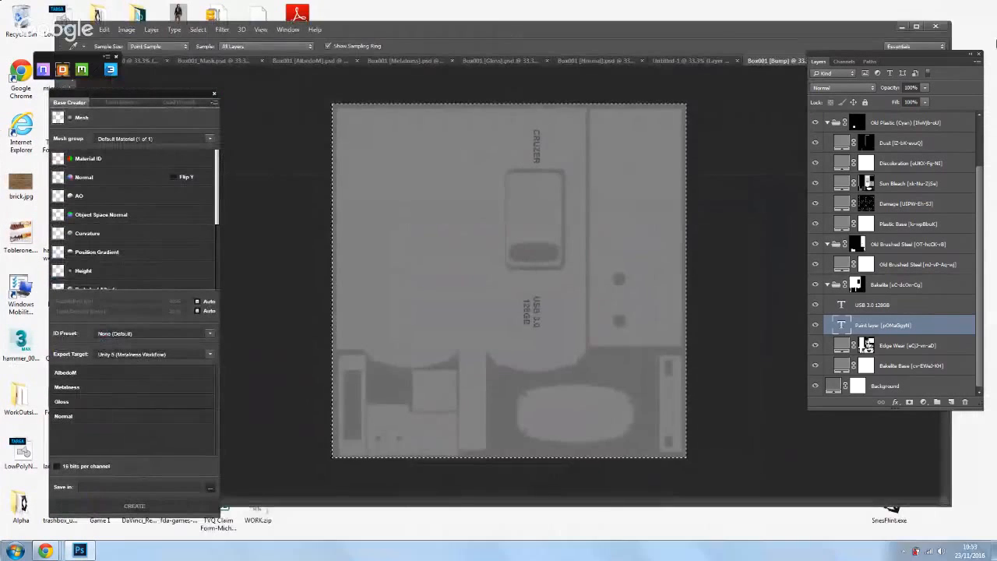
Step: Maximize the Photoshop window, then show the desktop and open the UsbStick project folder inside USB_Stick
click(915, 27)
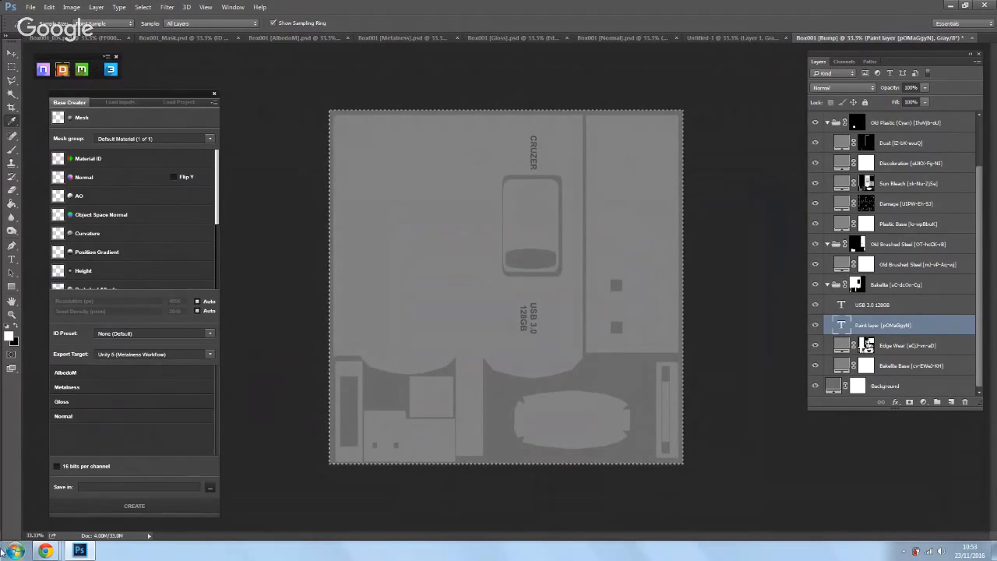
click(16, 550)
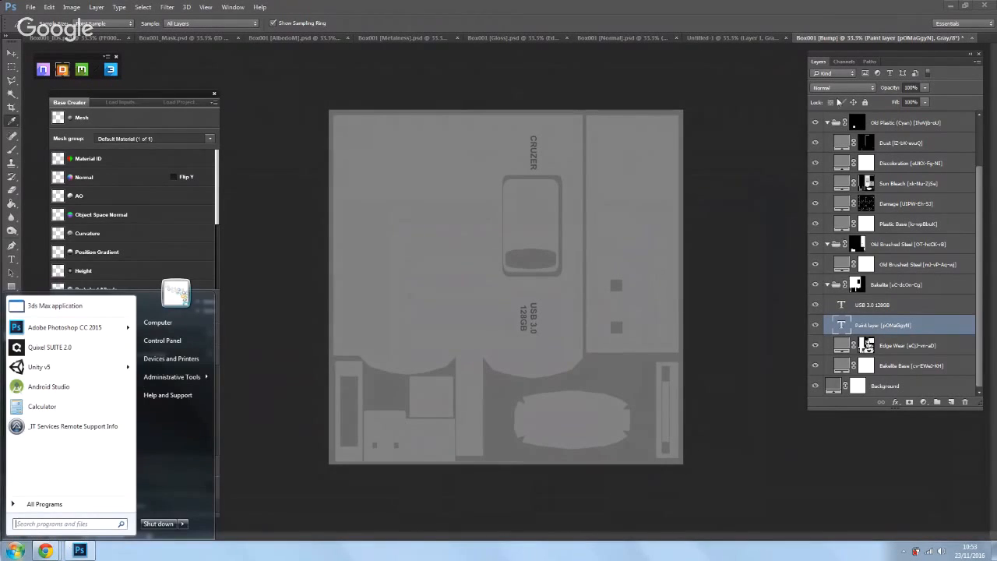
key(super+d)
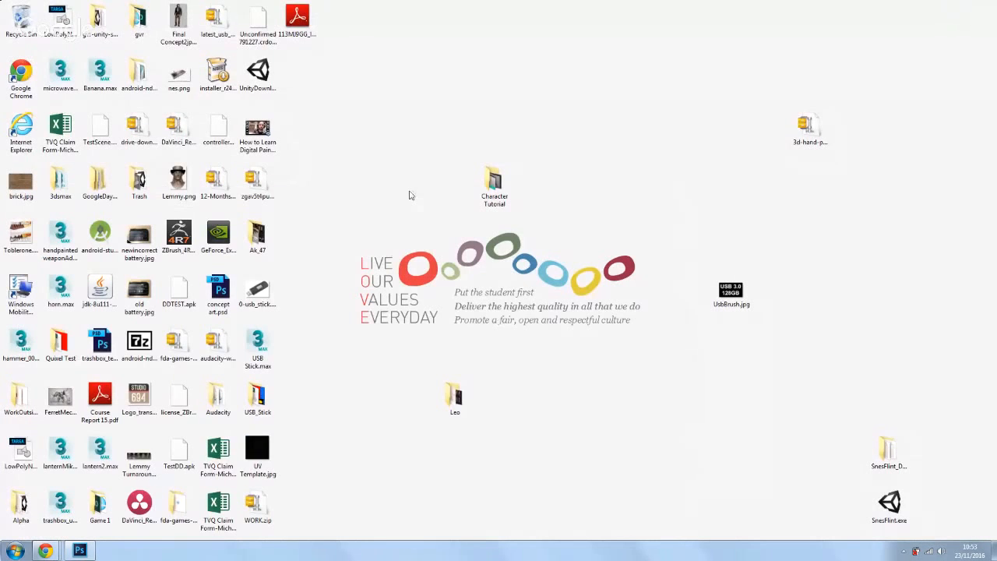
double_click(257, 396)
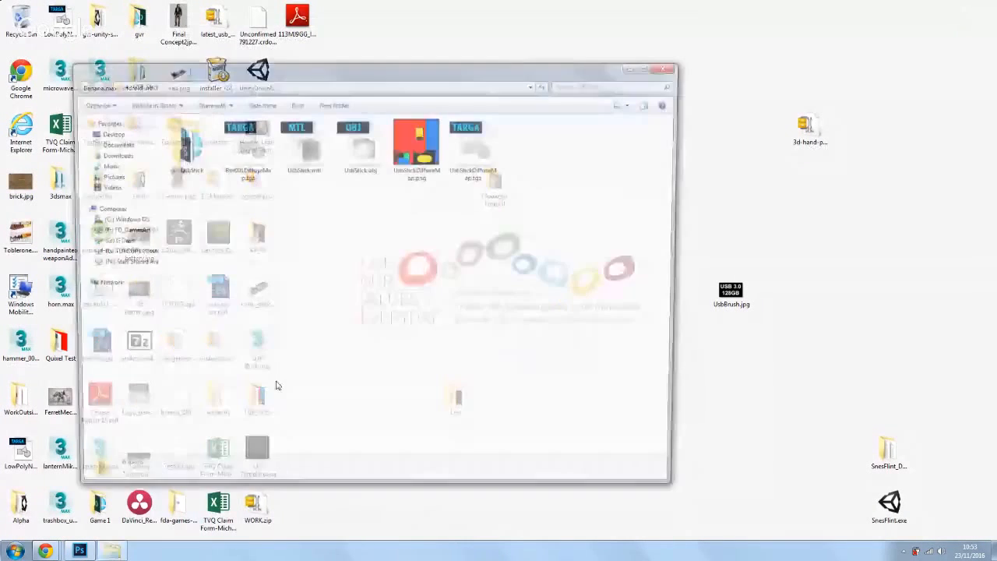
drag(266, 75, 514, 92)
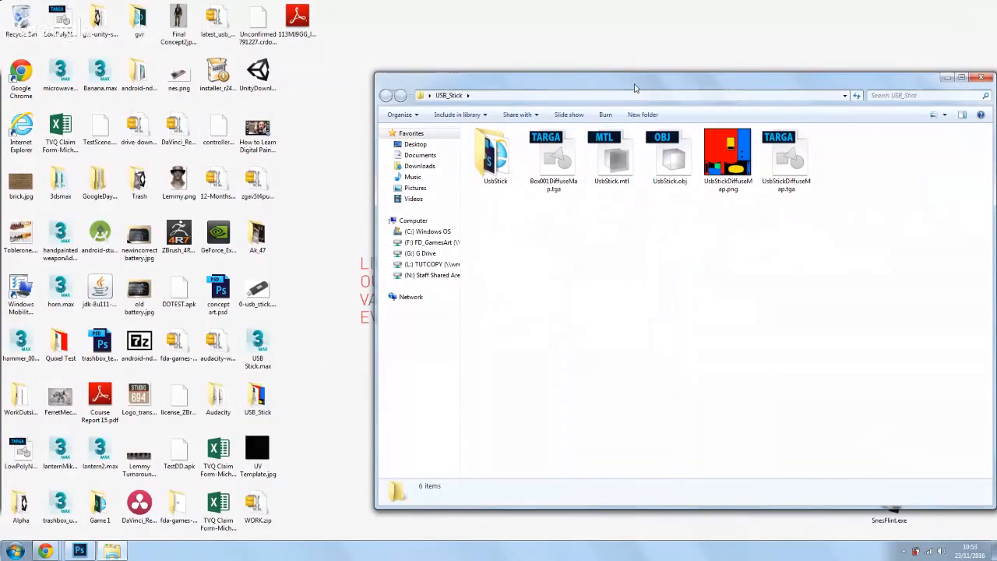
drag(633, 98, 308, 101)
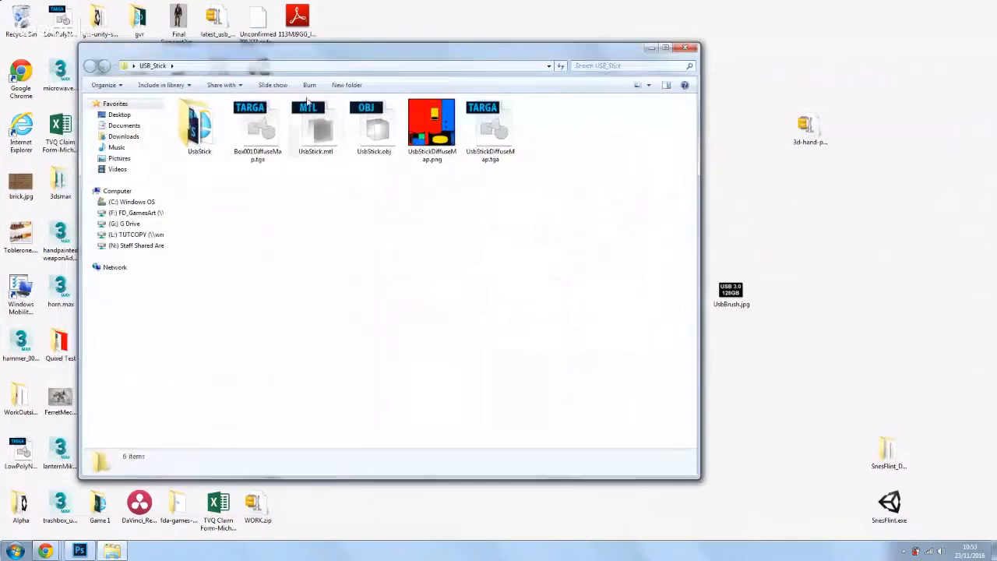
double_click(199, 129)
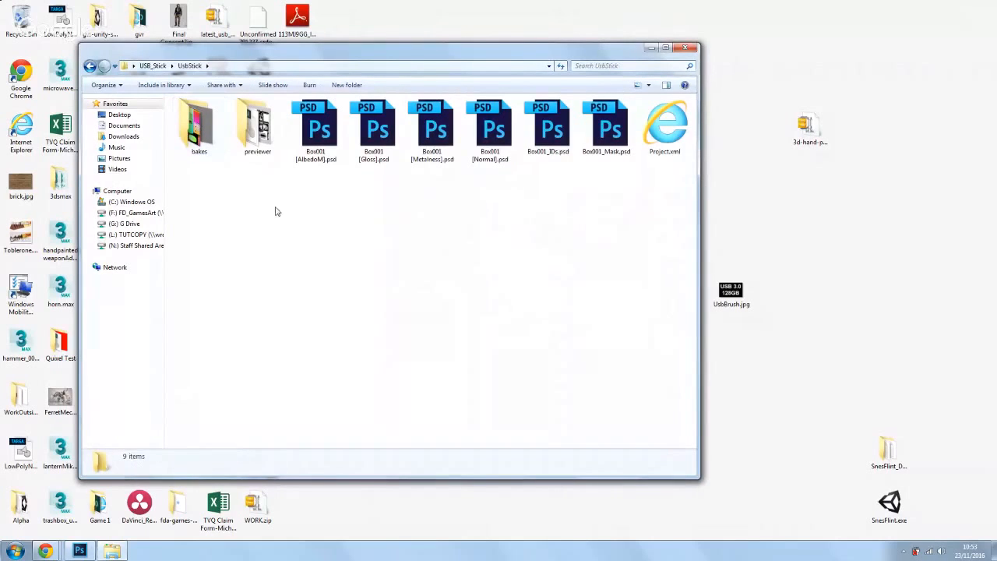
Step: Check the Project.xml file in the project folder and switch back to Photoshop
click(674, 129)
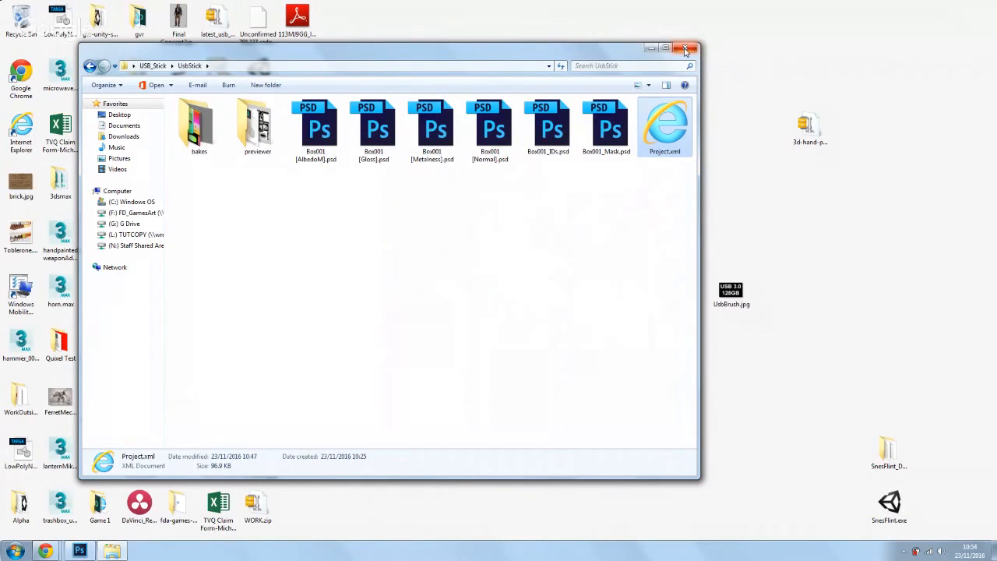
click(47, 551)
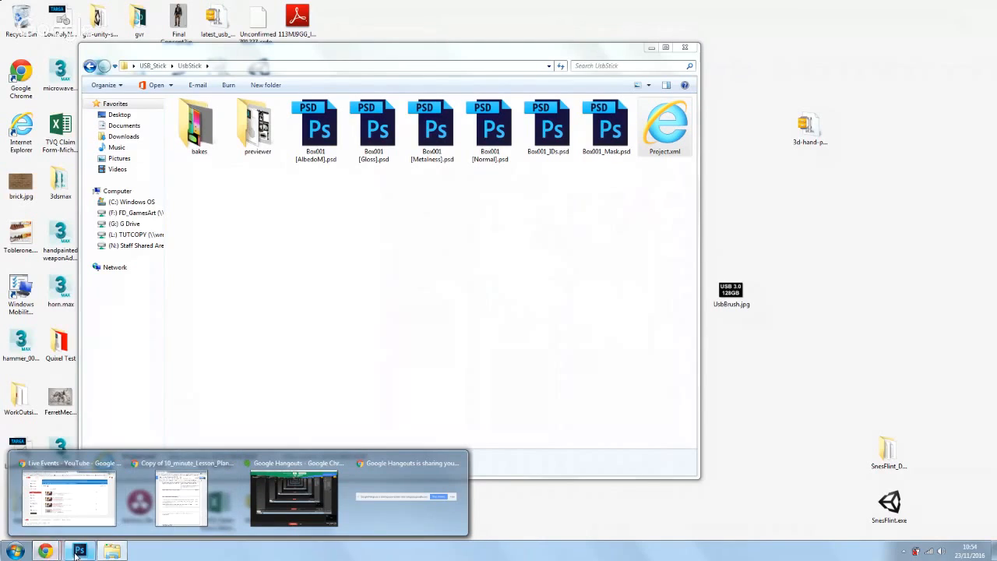
click(79, 551)
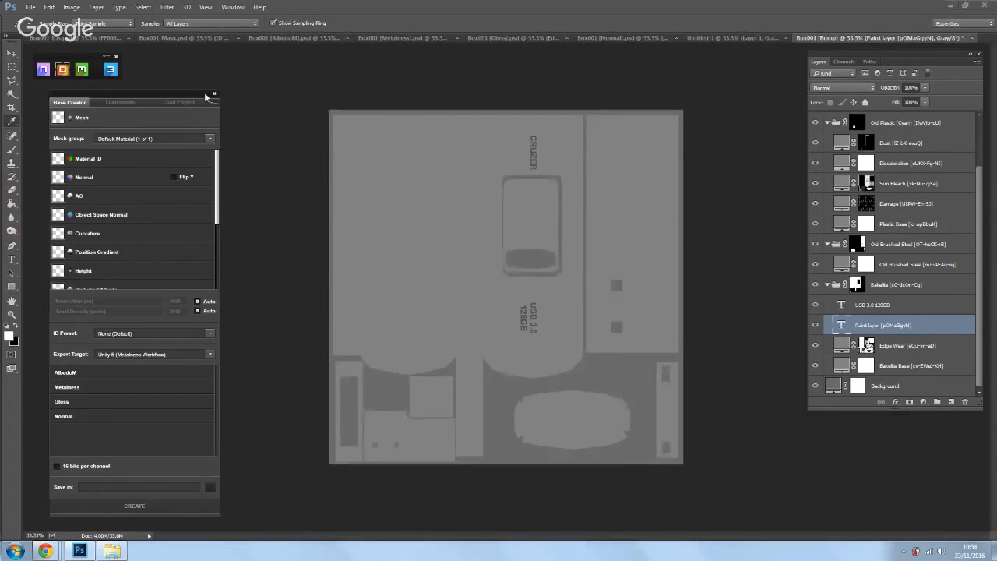
Step: Start quitting Photoshop, discard the Bump document's changes, and cancel the exit when asked to save Untitled-1
key(ctrl+a)
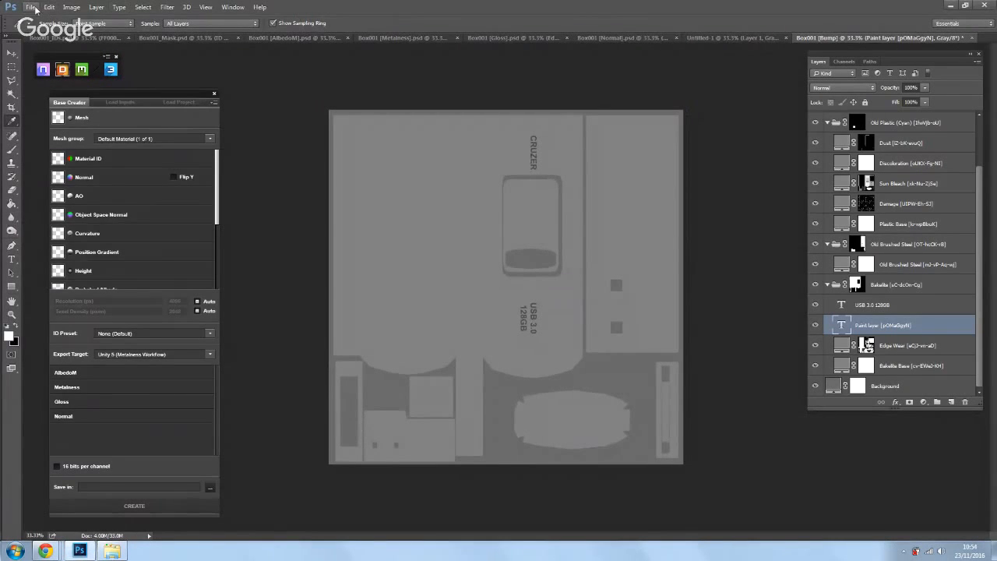
key(alt+f)
click(82, 309)
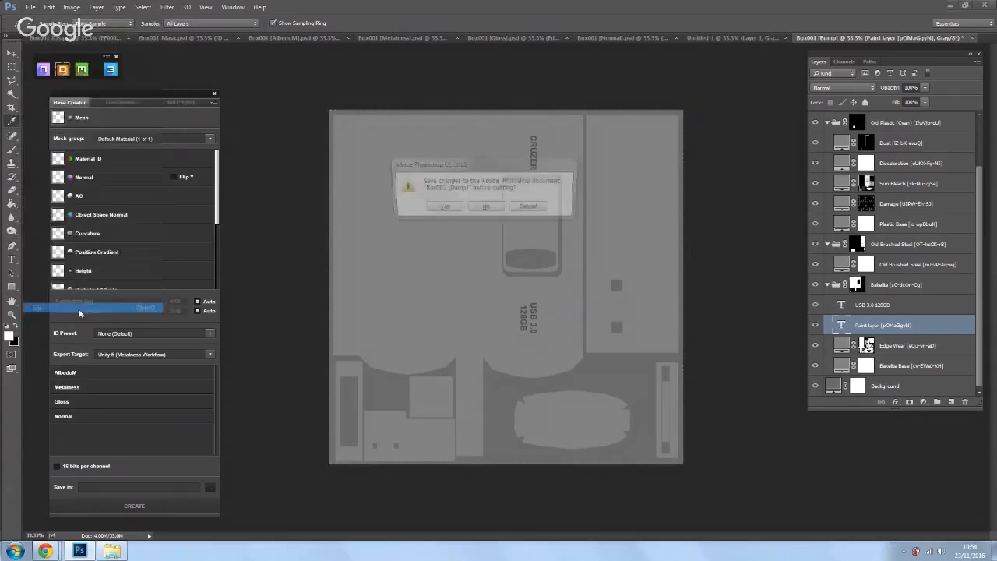
click(489, 209)
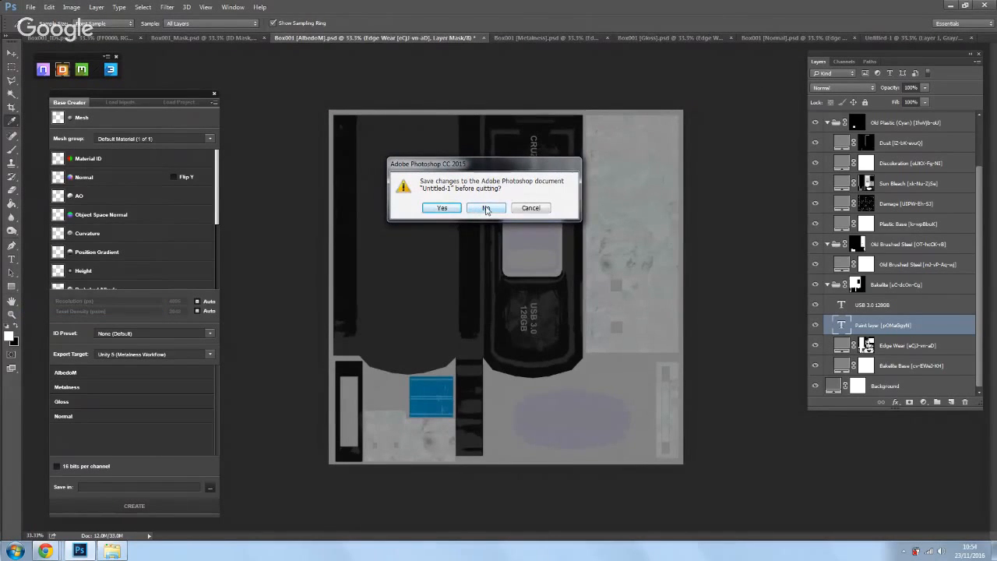
click(441, 207)
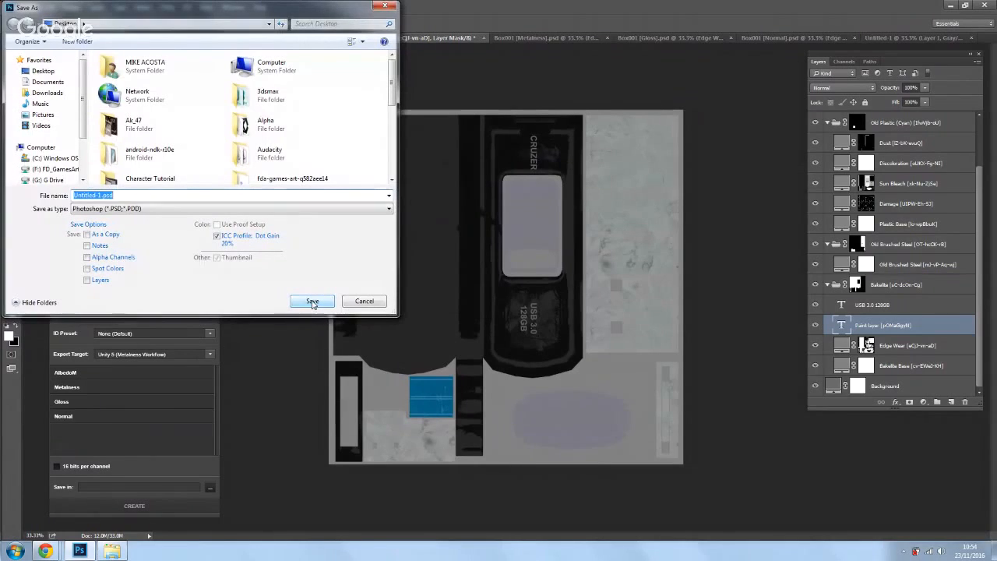
click(357, 300)
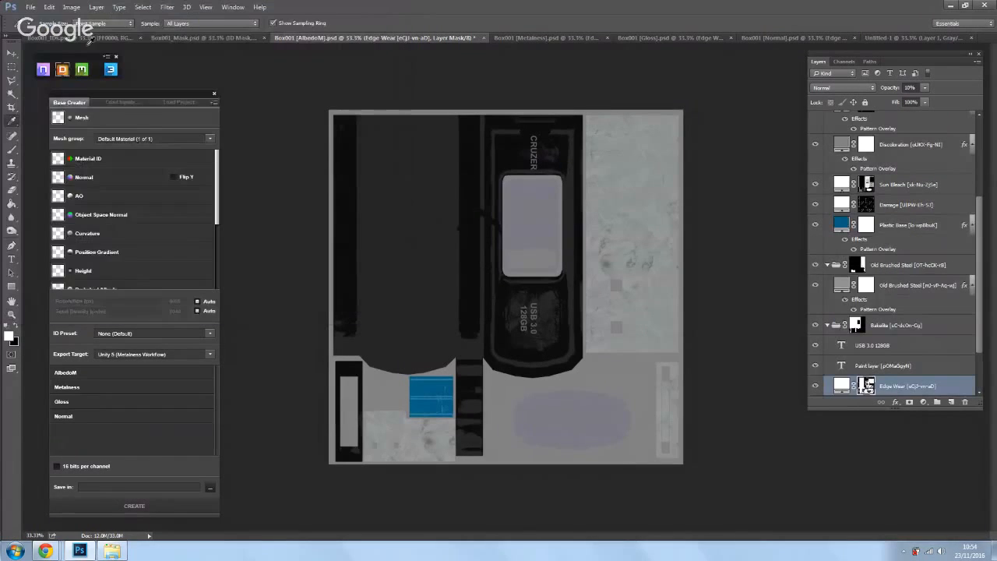
Step: Dismiss the Base Creator, enlarge the DDO layer panel, and try to add a new Bump map to the project
click(214, 95)
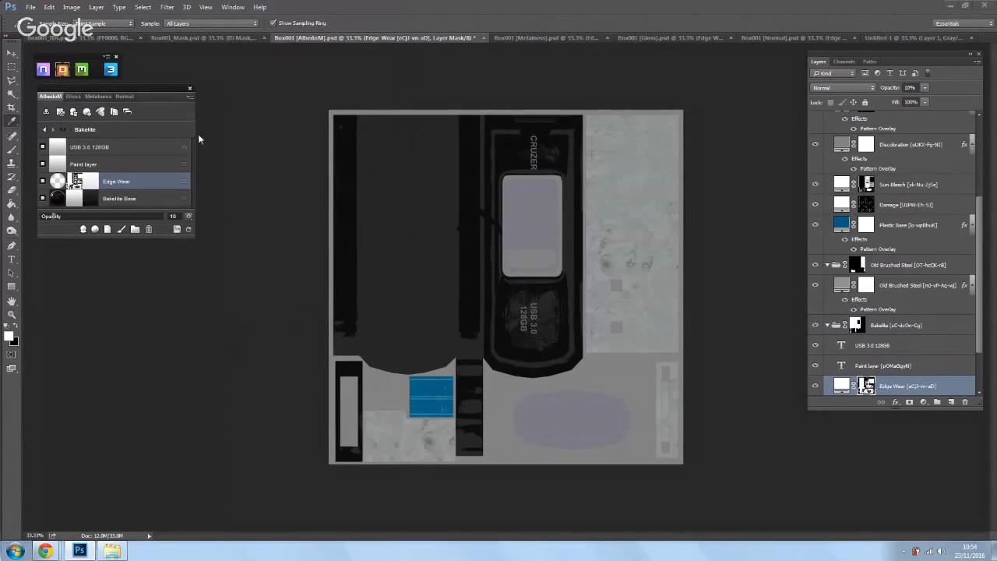
drag(192, 239, 187, 304)
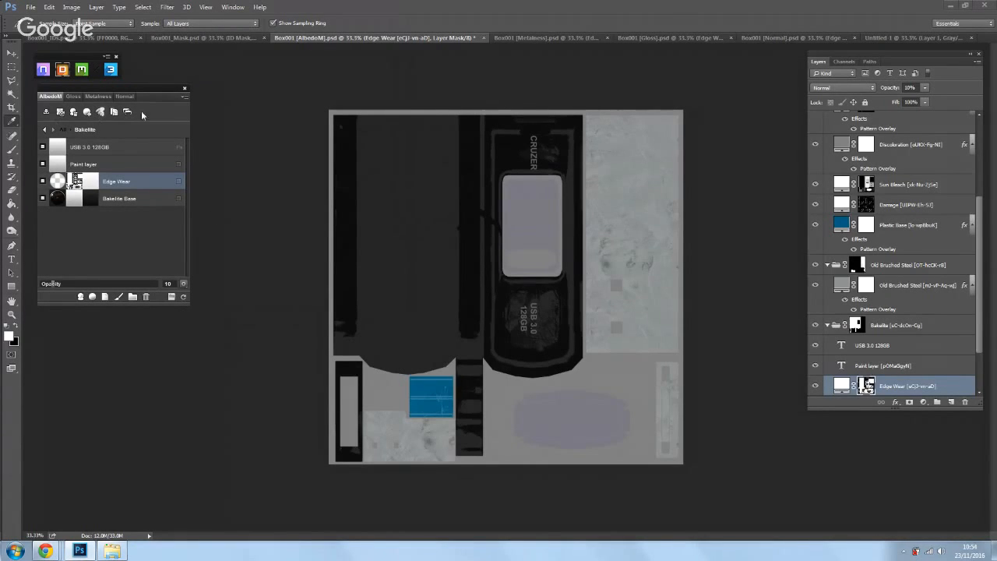
click(183, 96)
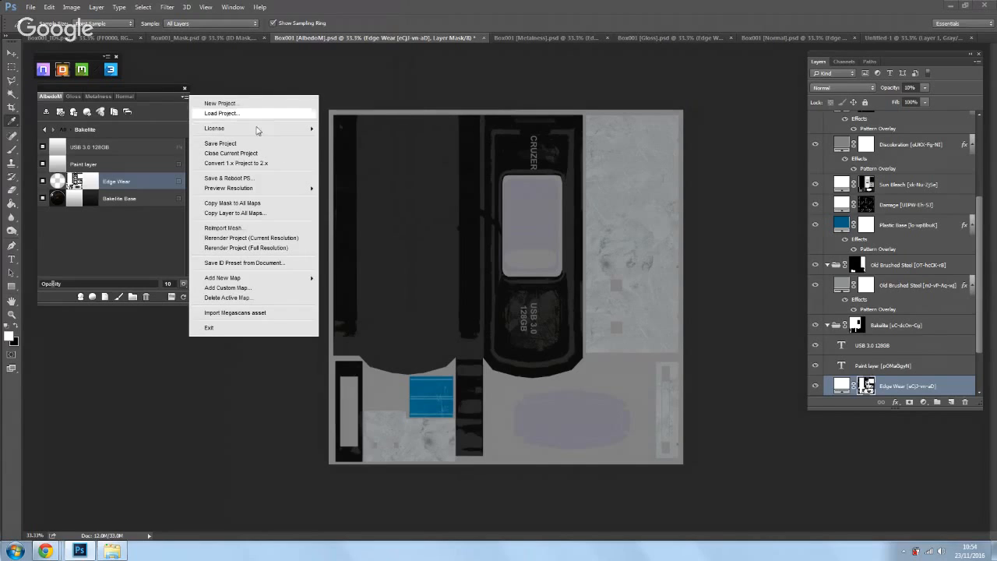
mouse_move(256, 278)
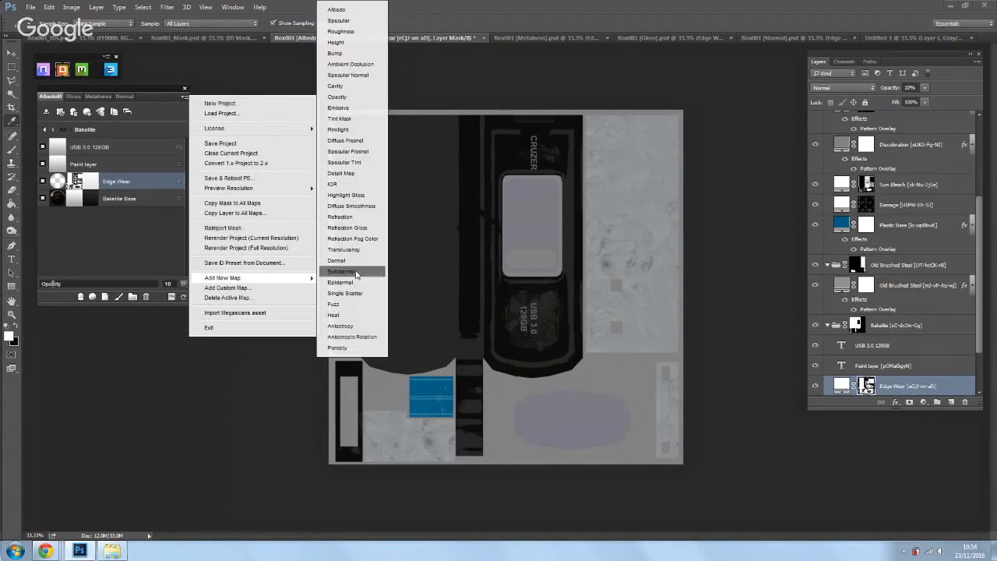
click(350, 45)
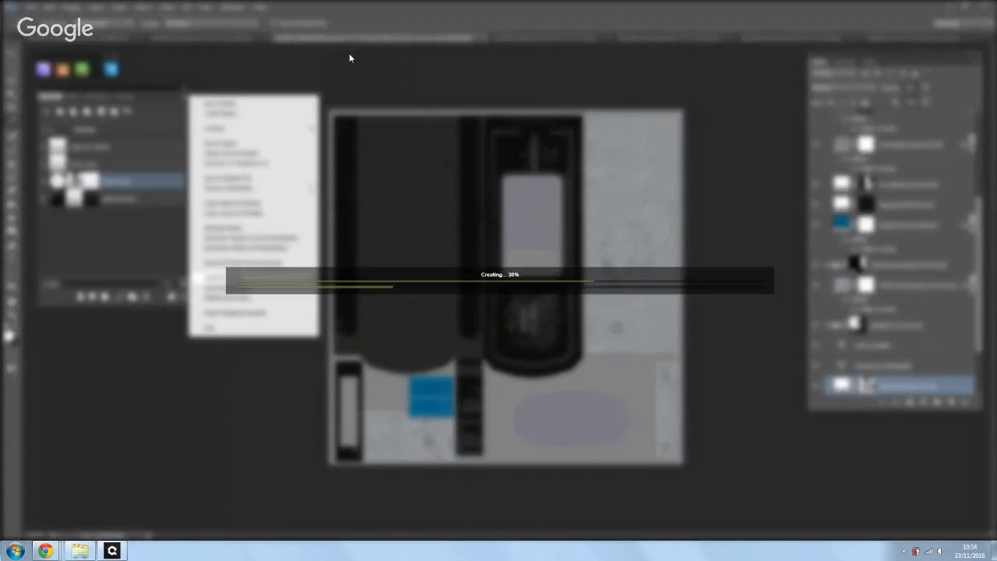
click(466, 204)
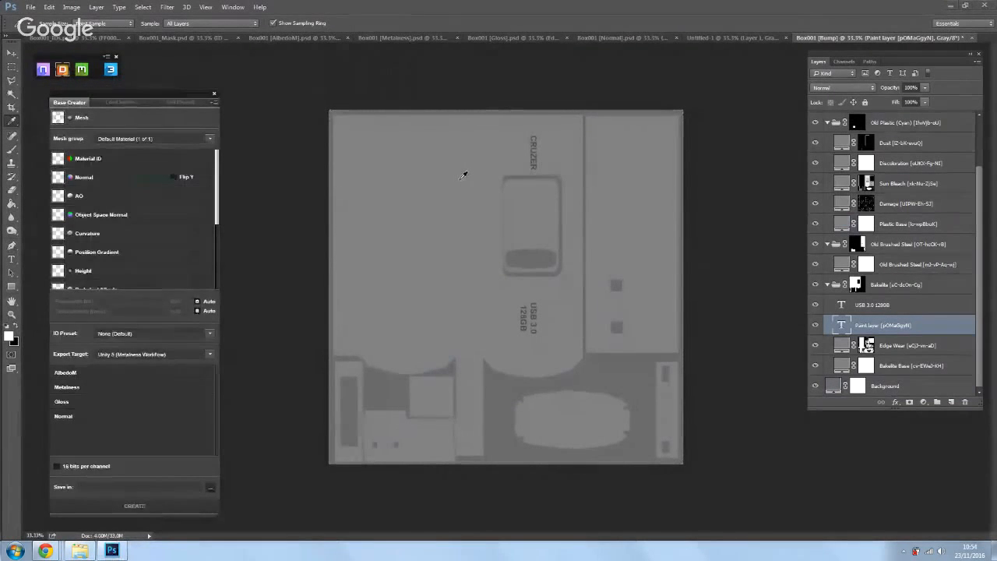
Step: Try repeatedly to dismiss the Base Creator while the Bump document is active
click(214, 93)
click(215, 92)
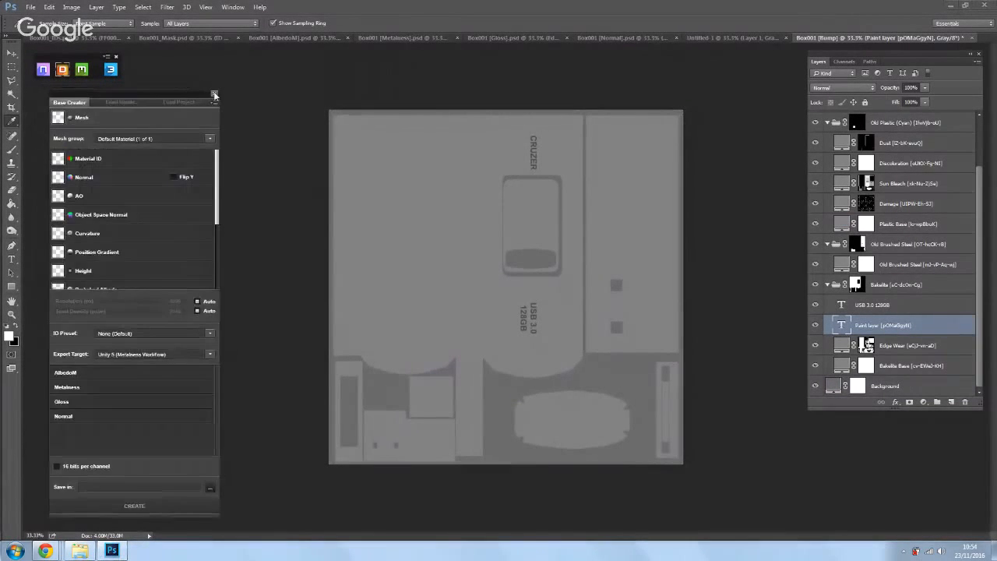
click(214, 94)
click(214, 93)
click(215, 95)
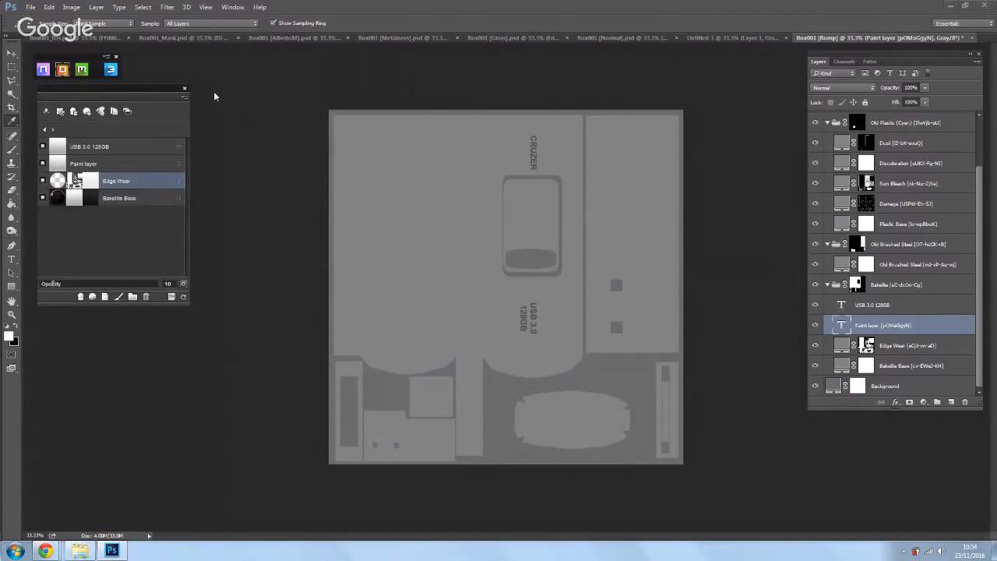
click(214, 93)
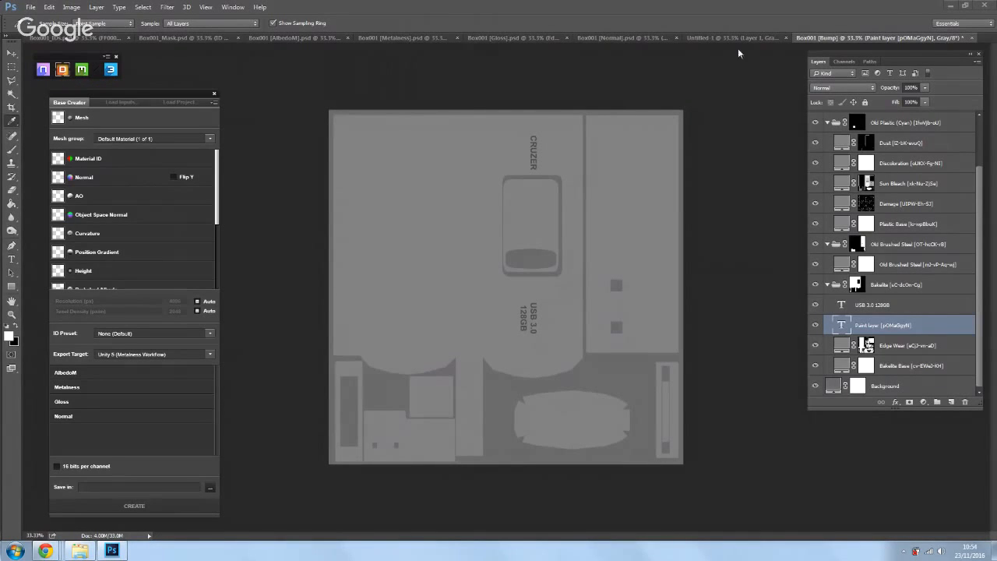
Step: Close the Bump document without saving and dismiss the Base Creator to return to the AlbedoM layers
click(969, 37)
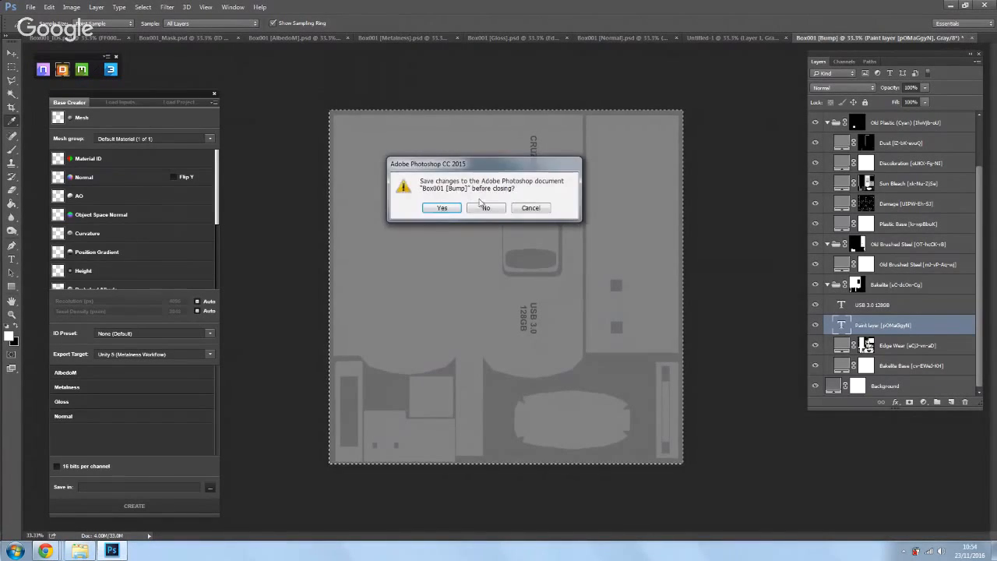
click(486, 208)
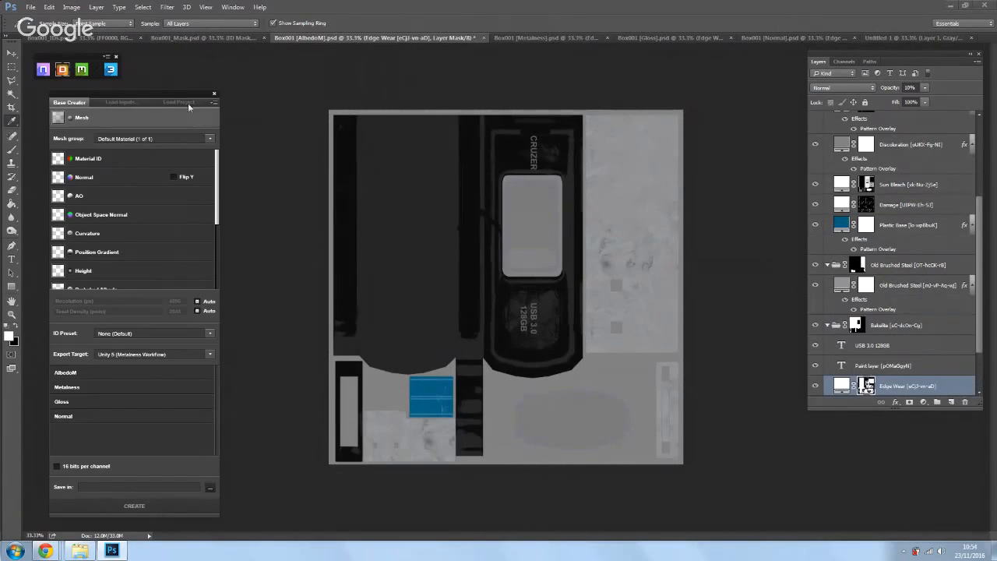
click(214, 94)
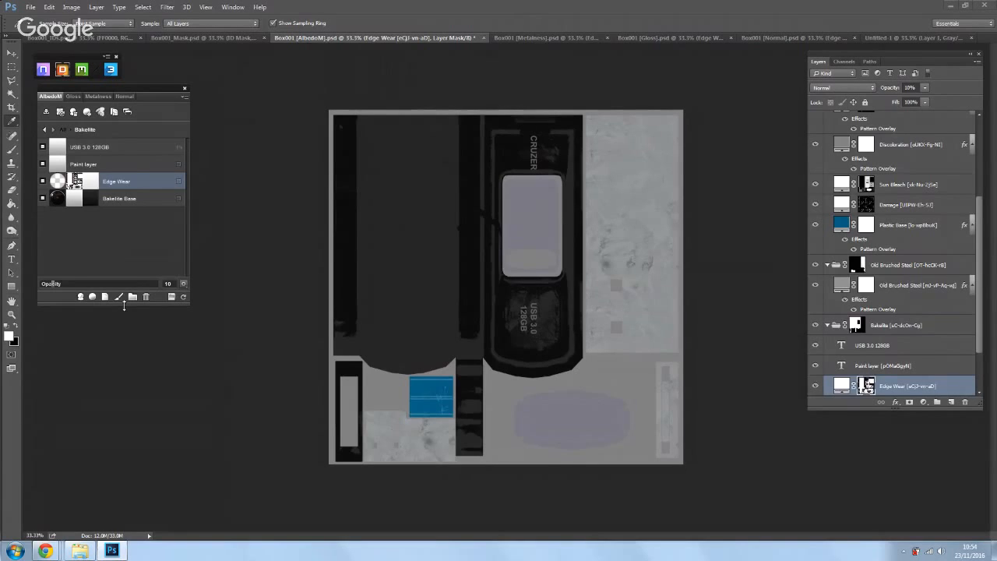
Step: Go up from the Bakelite group to all material groups and try adding the Bump map again
click(45, 130)
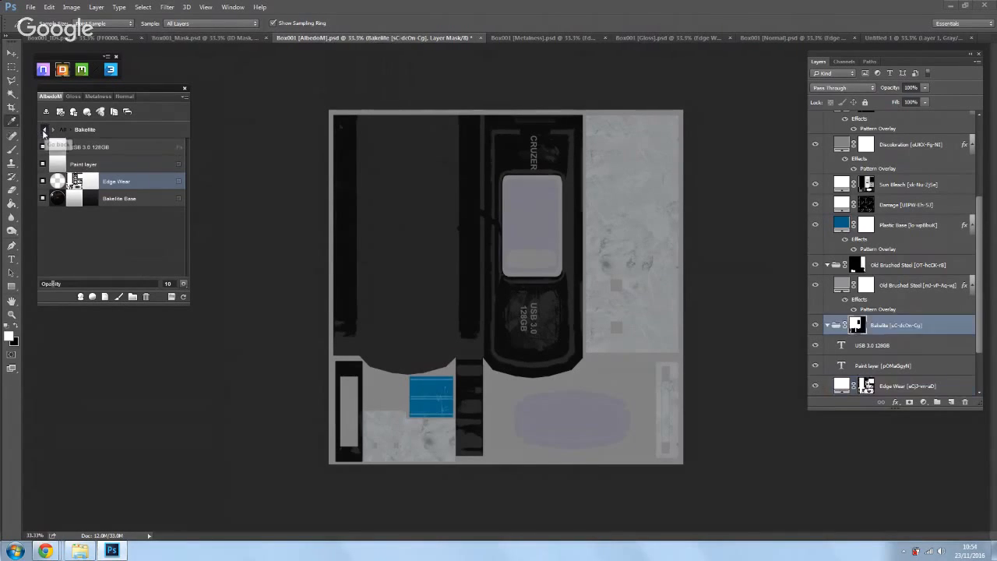
click(45, 131)
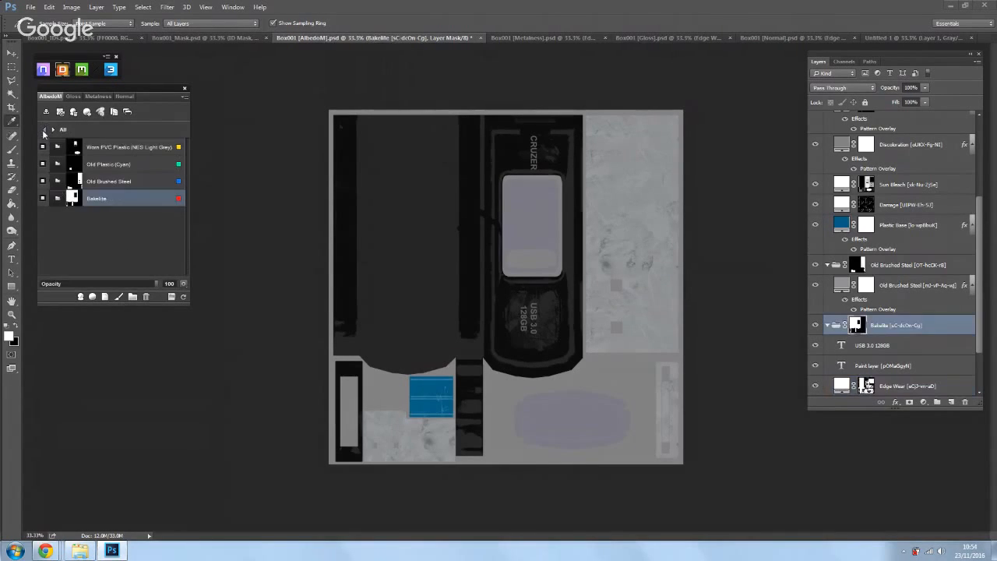
click(184, 96)
mouse_move(307, 278)
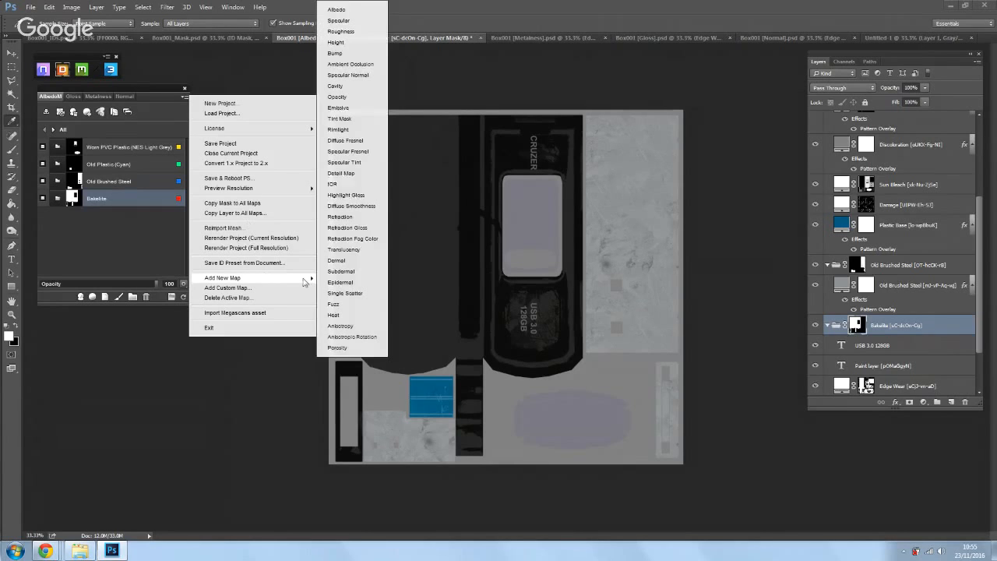
click(344, 53)
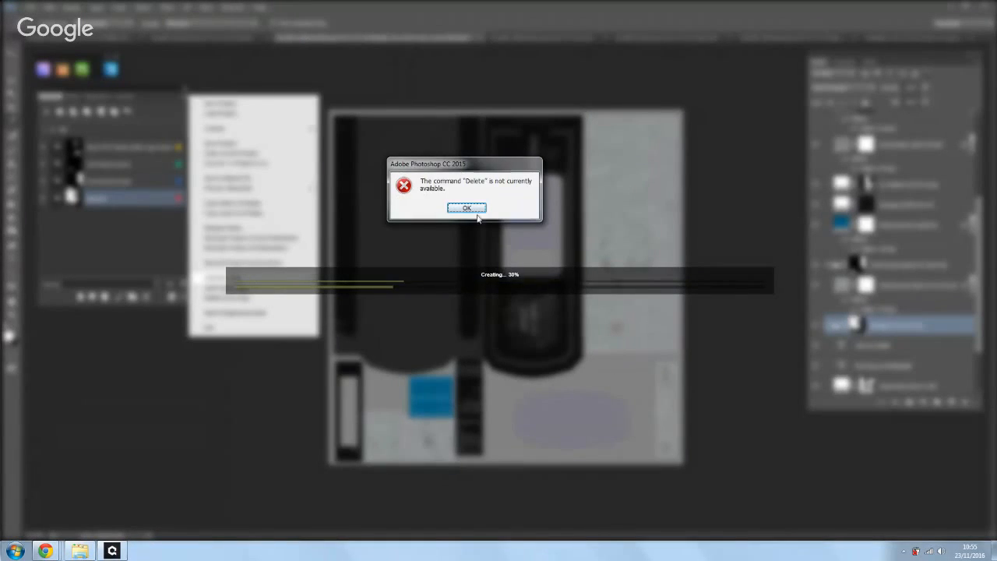
click(481, 208)
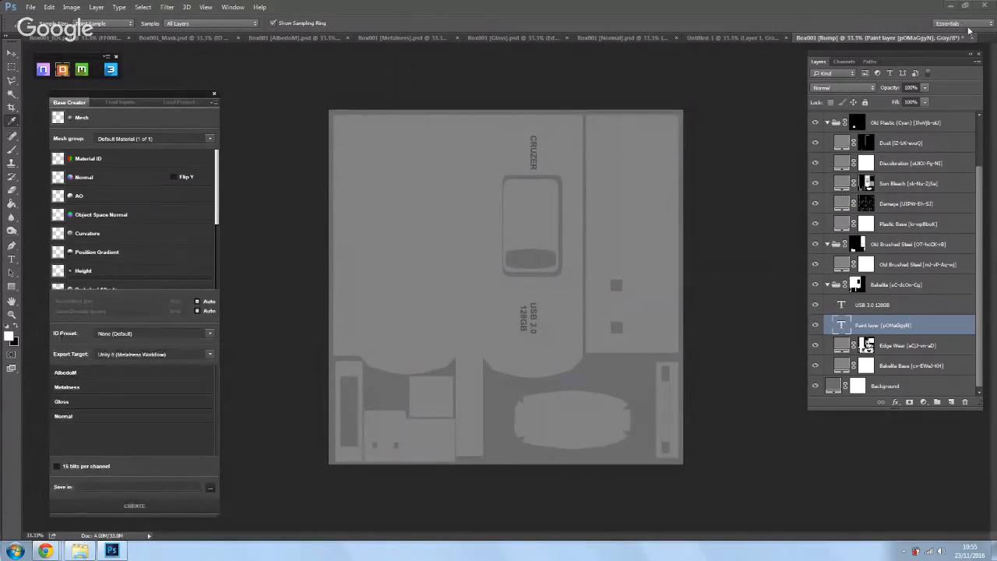
Step: Discard the new Bump document, dismiss the Base Creator, and shift the DDO layer panel slightly
click(485, 208)
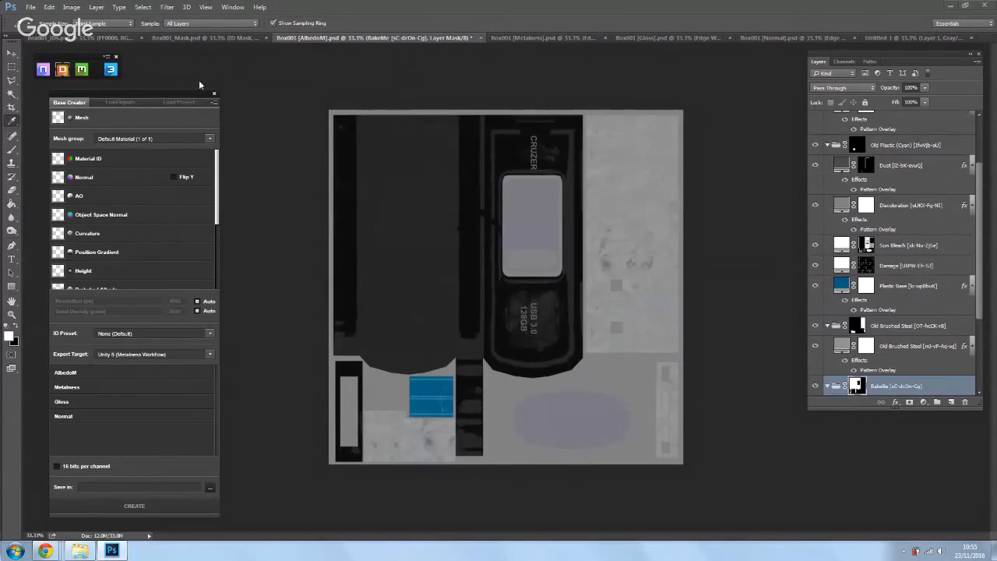
click(215, 95)
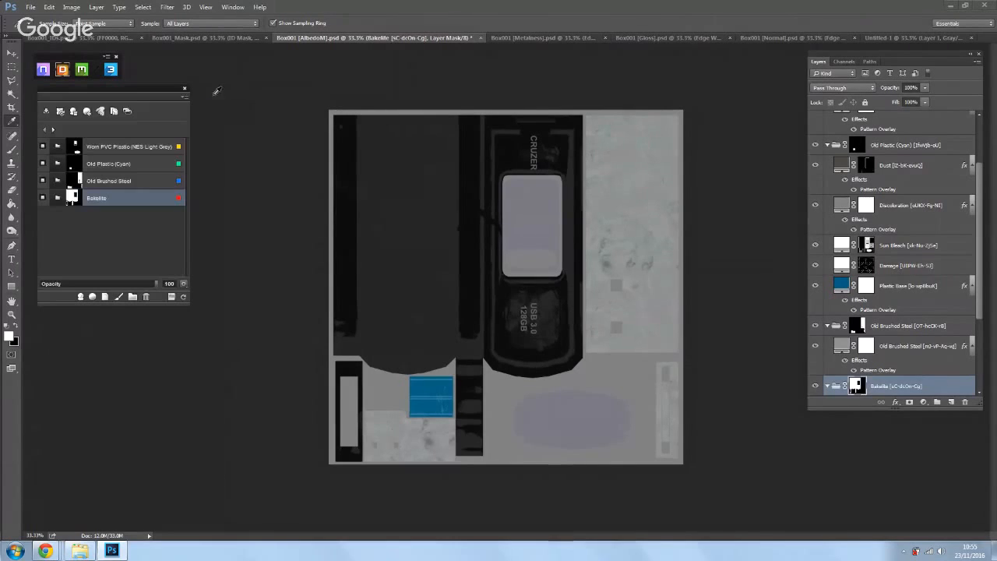
drag(159, 82, 156, 88)
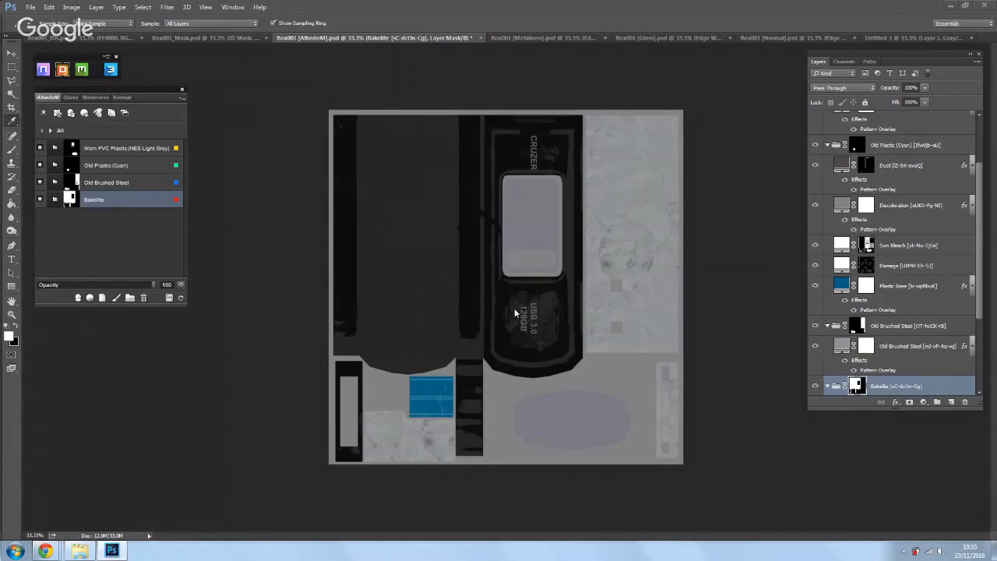
Step: Open the 3DO preview and turn the USB stick so its lettered top face is seen at an angle
click(111, 70)
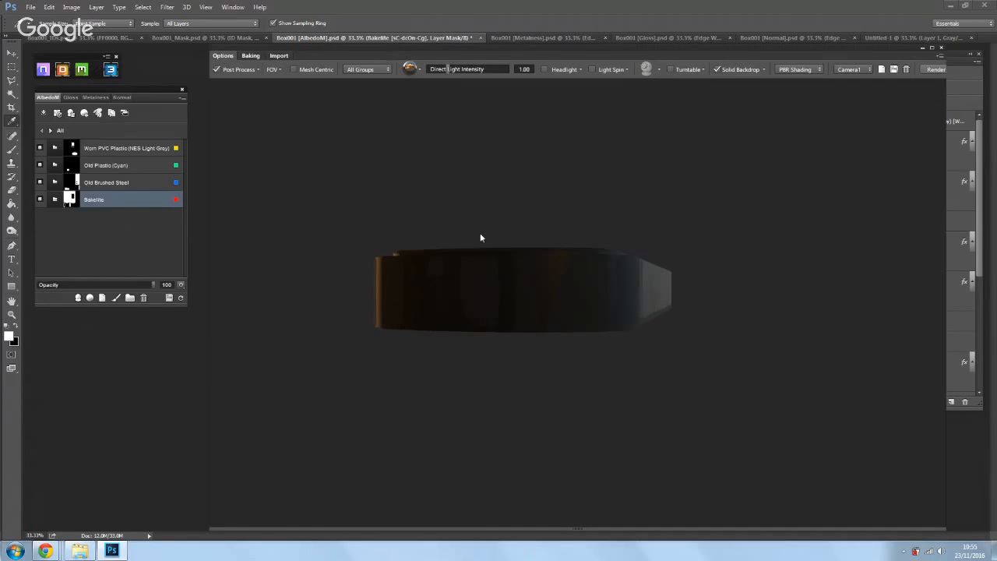
drag(491, 257, 693, 346)
drag(629, 311, 635, 289)
scroll(636, 287, up, 2)
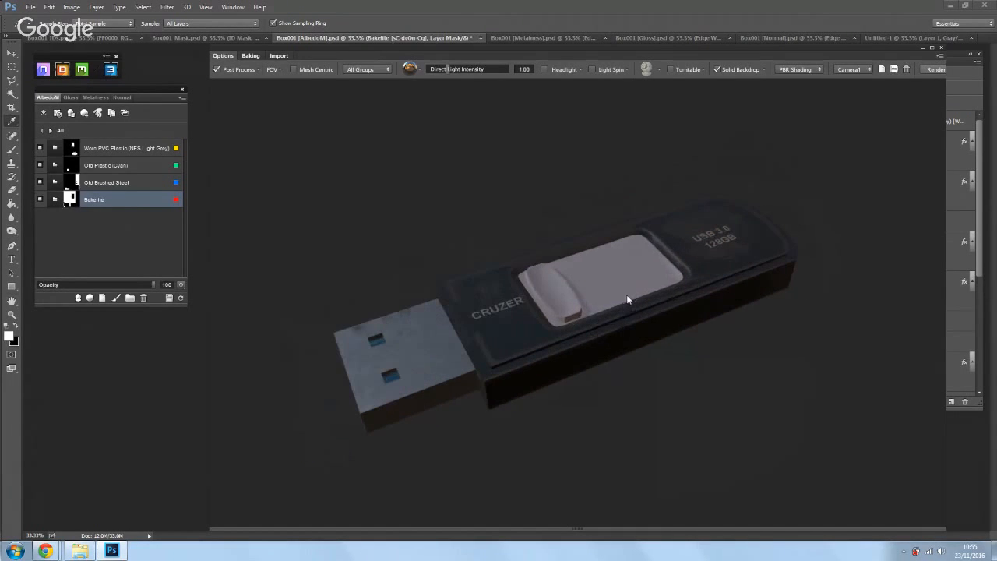
Step: Try the 13 - Fine Presentation and 02 - Clean (Fastest) post-process presets before going back to 01 - Clean
click(257, 70)
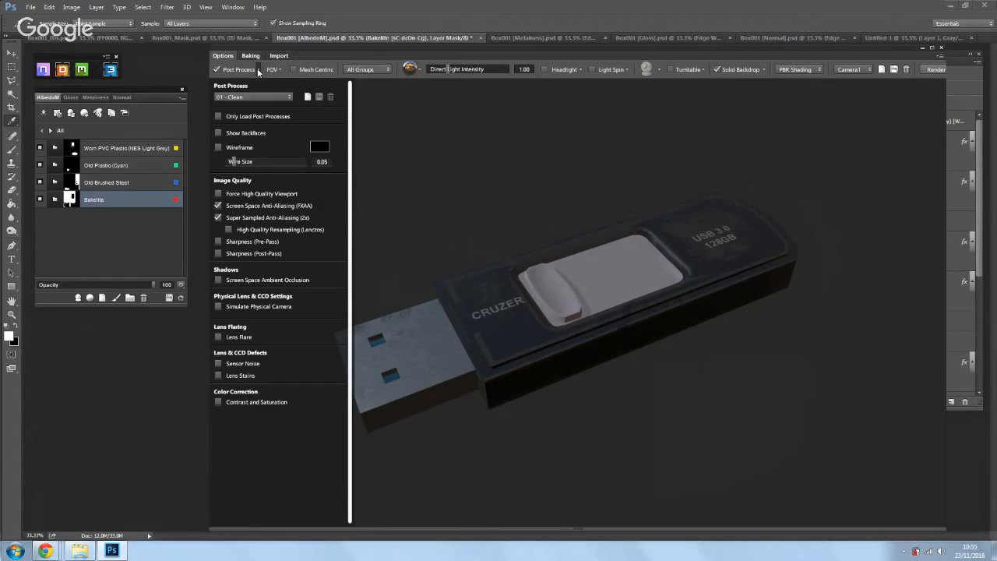
click(286, 97)
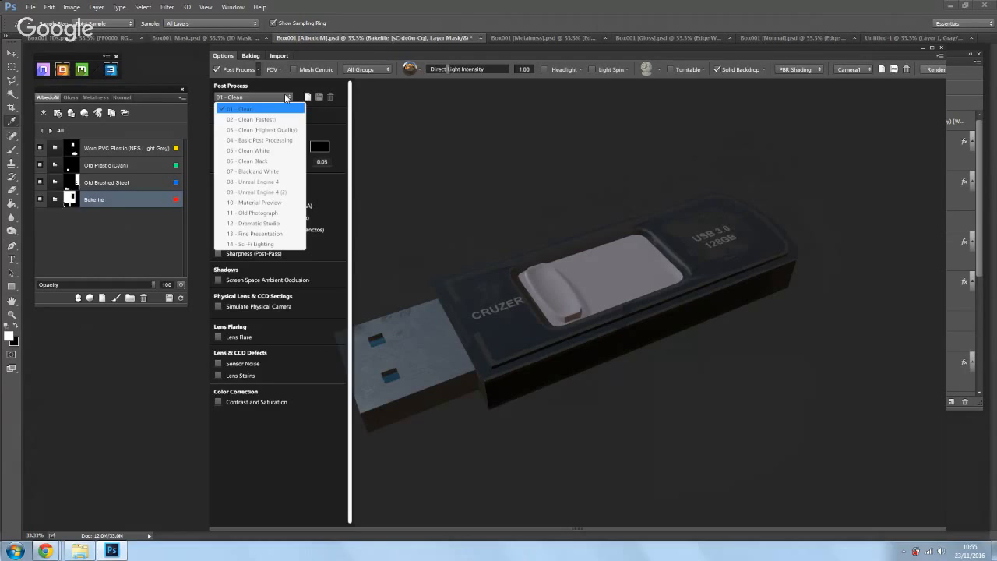
click(256, 233)
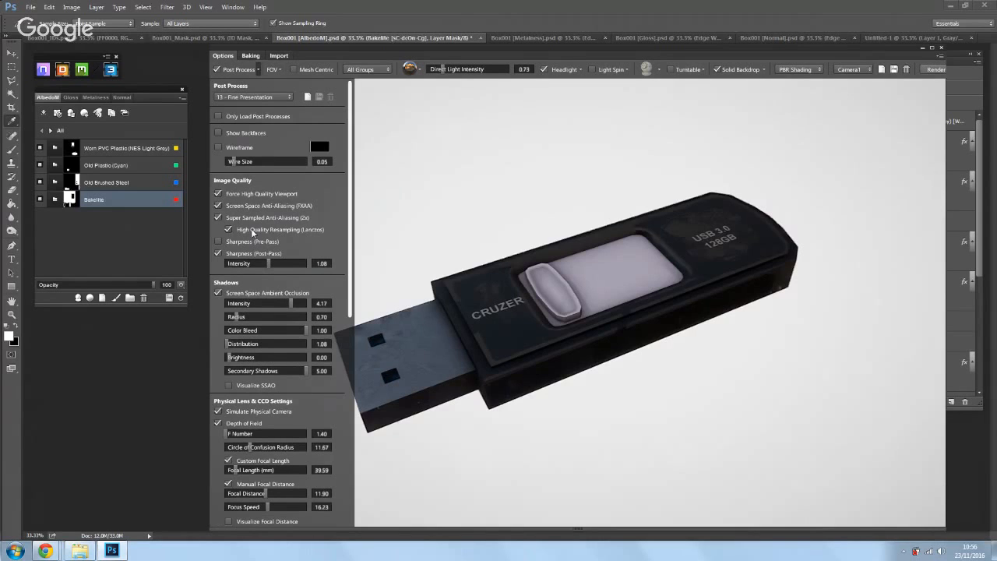
click(280, 98)
click(273, 117)
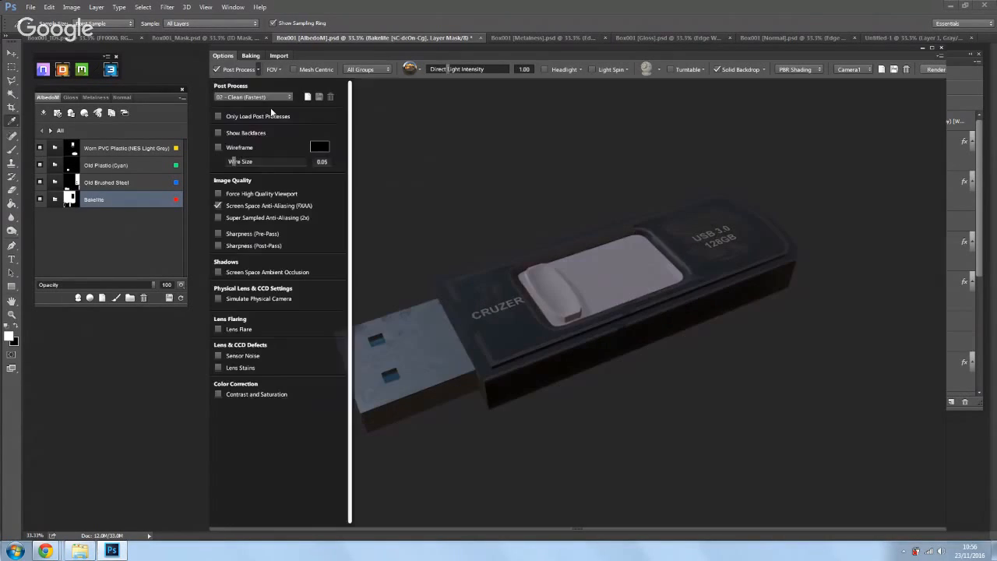
click(286, 98)
click(273, 109)
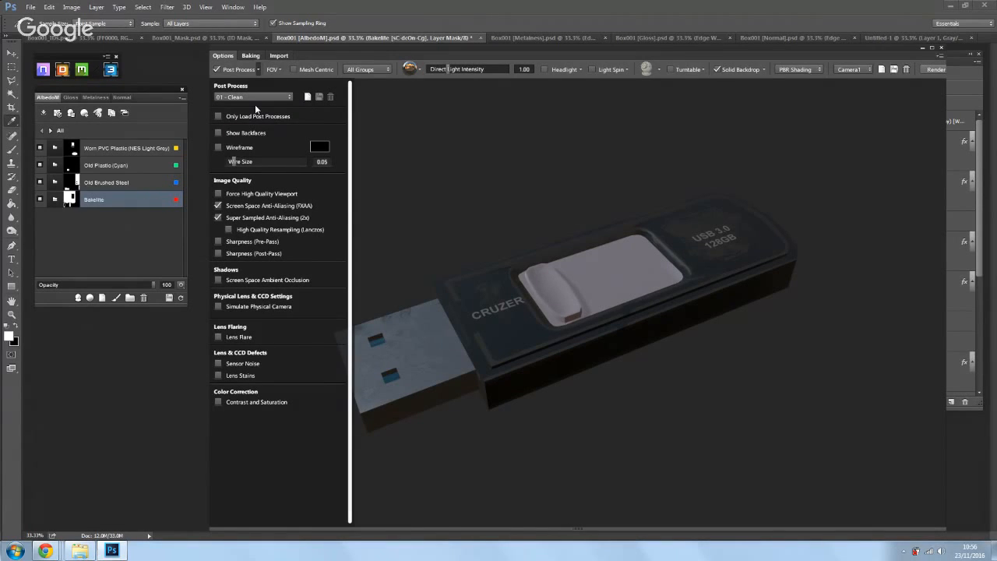
Step: Try the wireframe overlay on the USB stick with the wire size at 0.00 and turn the overlay off again
click(217, 147)
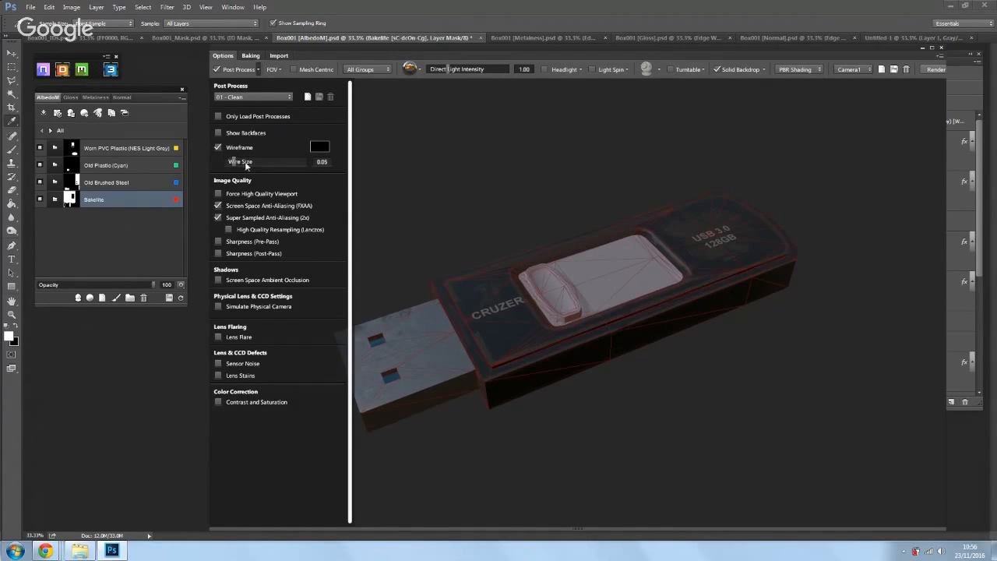
drag(233, 161, 204, 173)
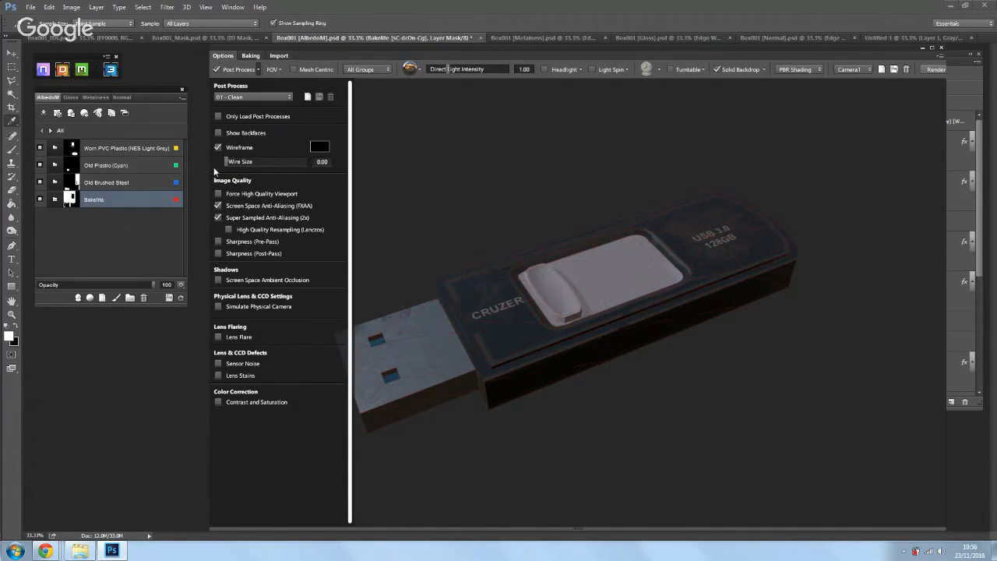
click(219, 148)
Step: Enable contrast and saturation correction, and add screen space ambient occlusion with intensity 1.89 and radius 0.21
click(218, 402)
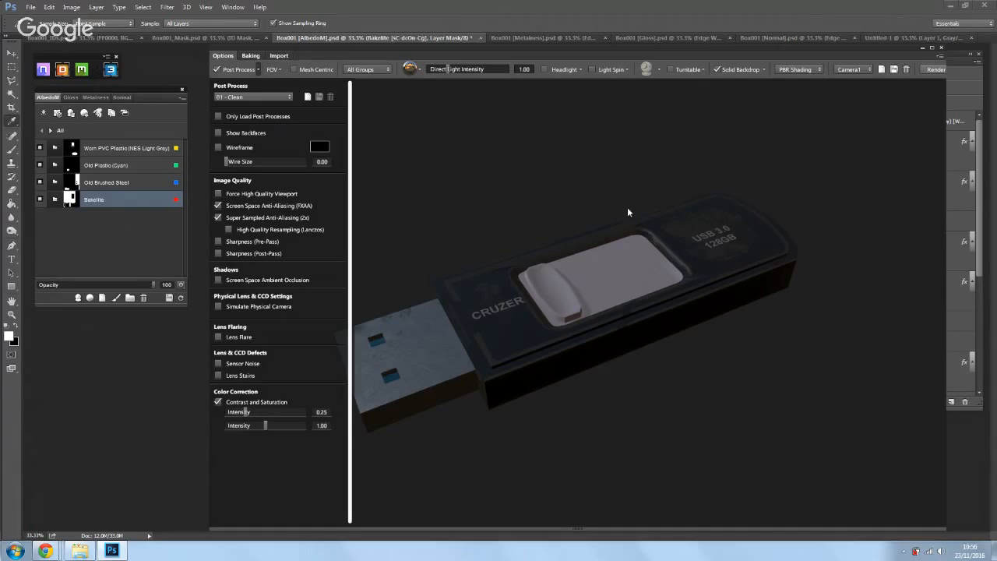
click(218, 279)
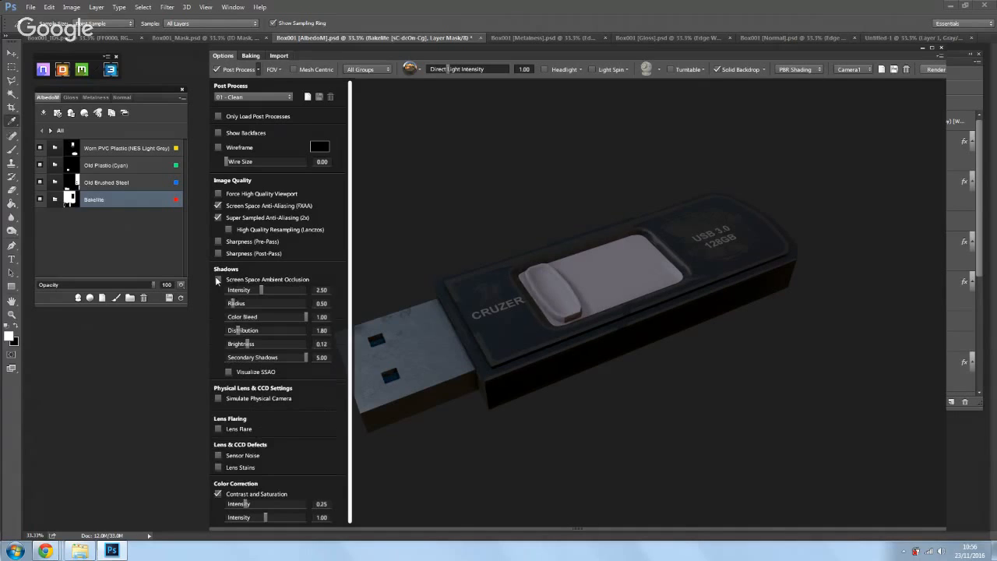
drag(239, 303, 228, 303)
drag(302, 289, 249, 288)
Step: Simulate a physical camera with depth of field, using F number 1.95 and circle of confusion radius 8.25
click(219, 398)
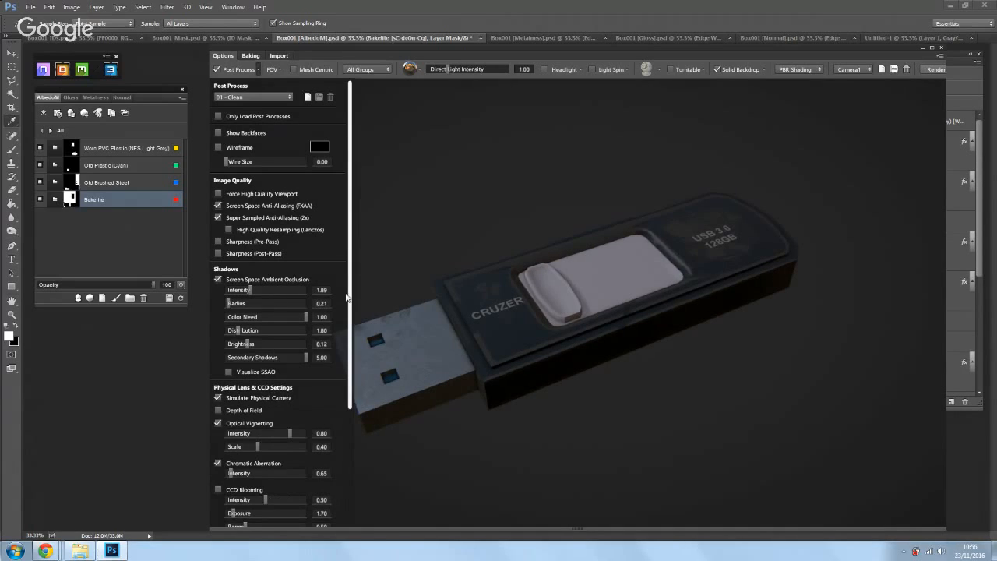
scroll(297, 342, down, 4)
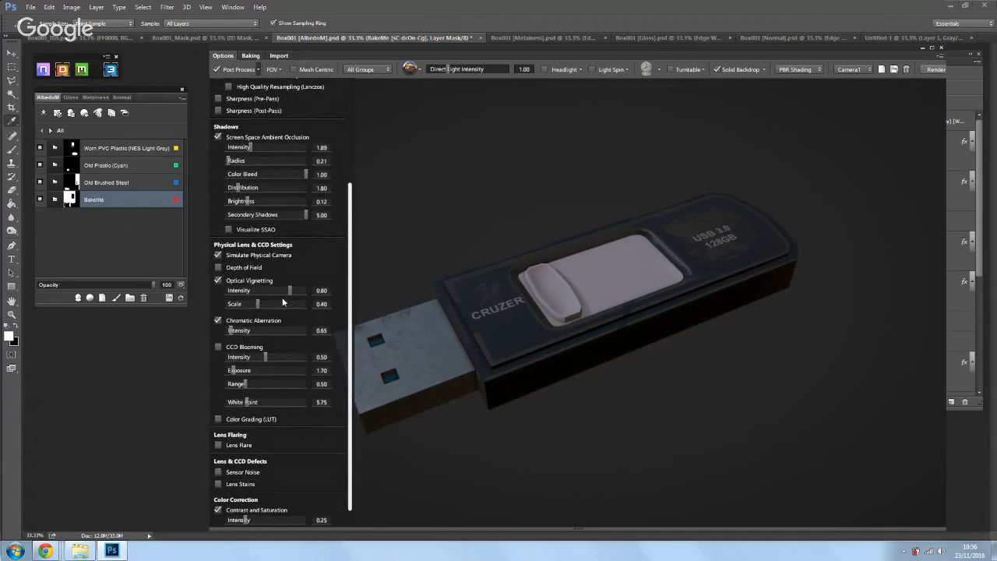
click(218, 267)
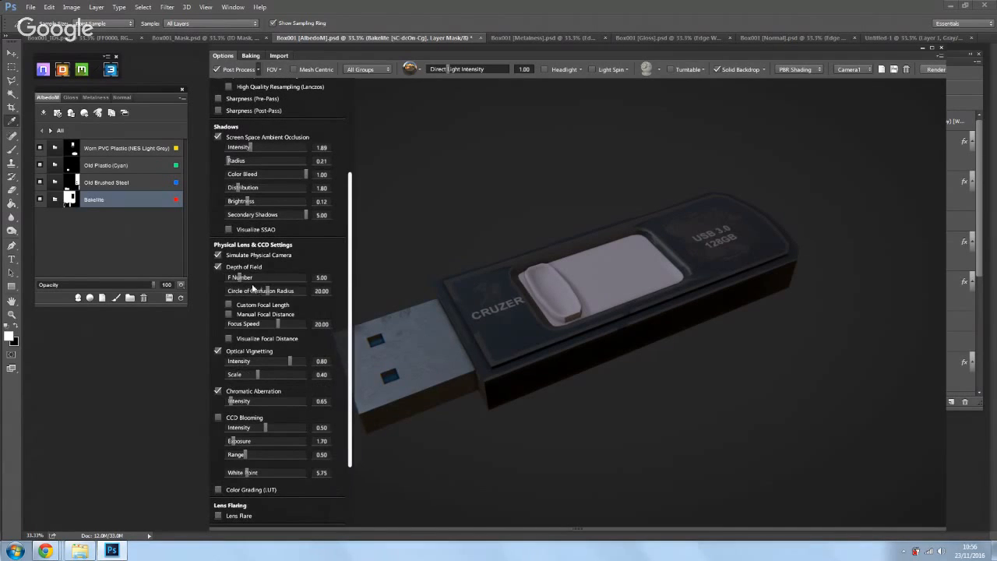
mouse_move(239, 278)
mouse_down()
mouse_move(224, 277)
mouse_move(262, 290)
mouse_move(243, 291)
mouse_up()
click(226, 278)
drag(539, 321, 562, 299)
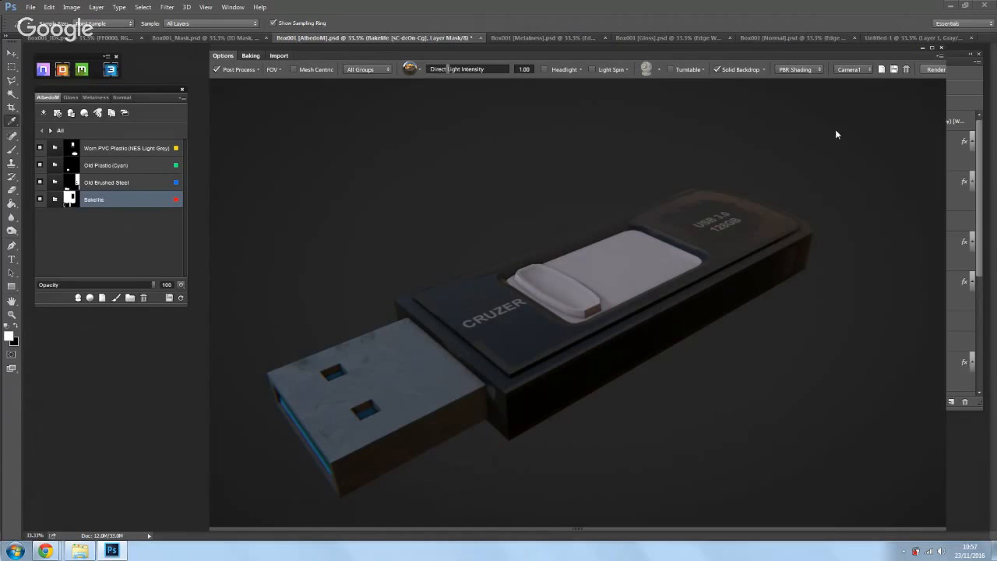
Step: Turn off the Gray option of the solid backdrop so its red, green and blue values are adjustable separately
click(256, 70)
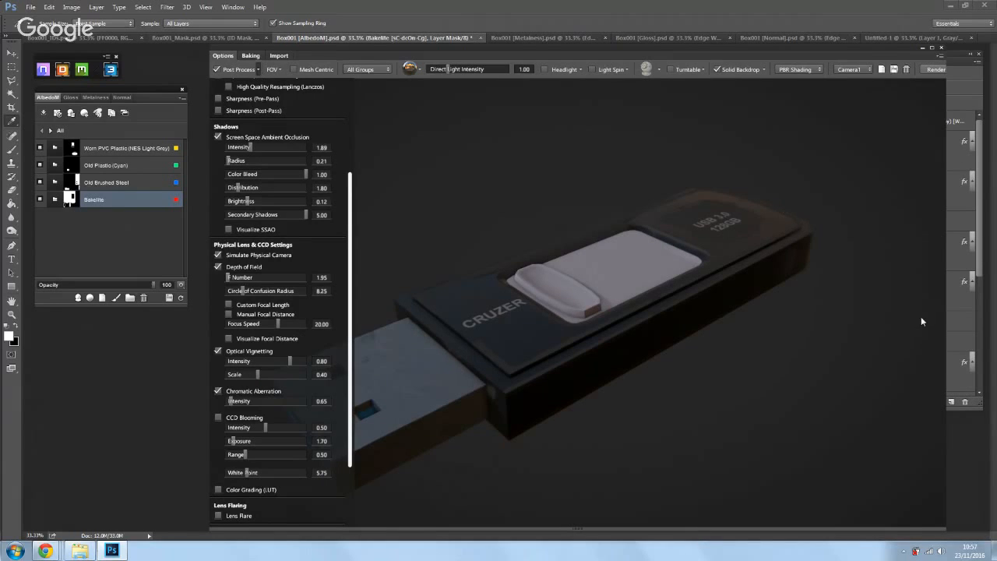
click(763, 69)
click(763, 69)
click(763, 69)
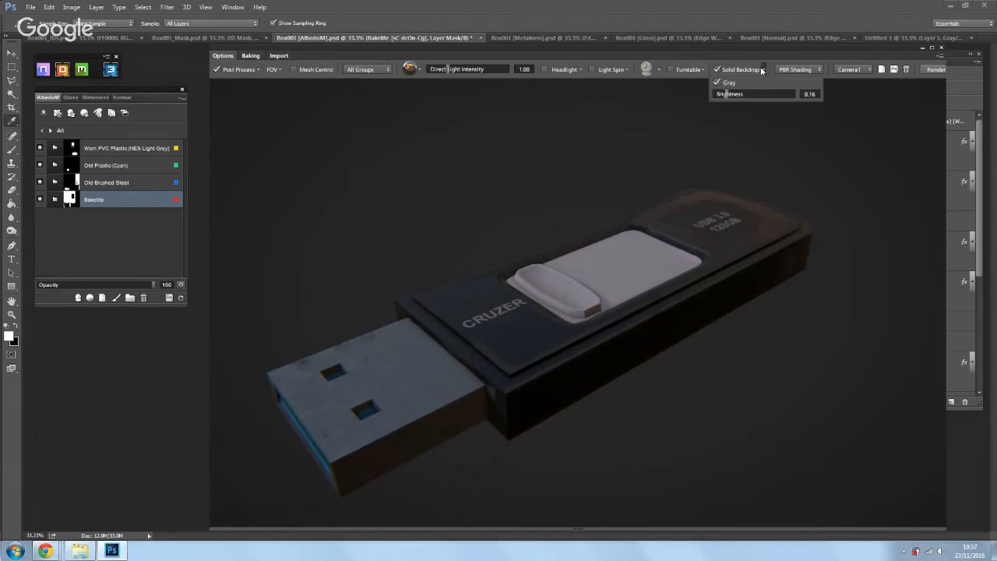
click(716, 82)
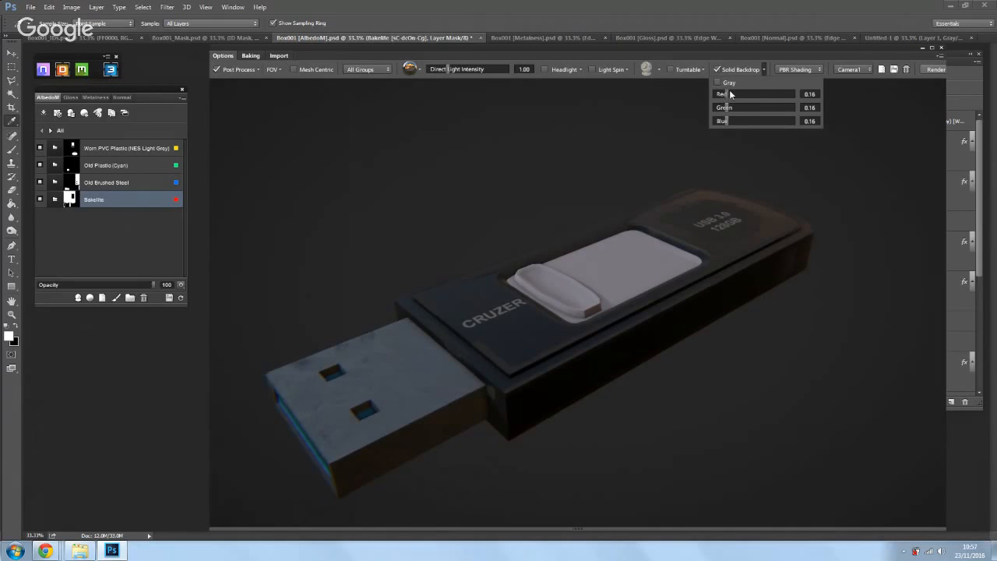
Step: Try a dark green backdrop with red 0.11 and green 0.19, and a bright red one with red 1
mouse_move(726, 94)
mouse_down()
mouse_move(745, 92)
mouse_move(721, 93)
mouse_move(728, 106)
mouse_up()
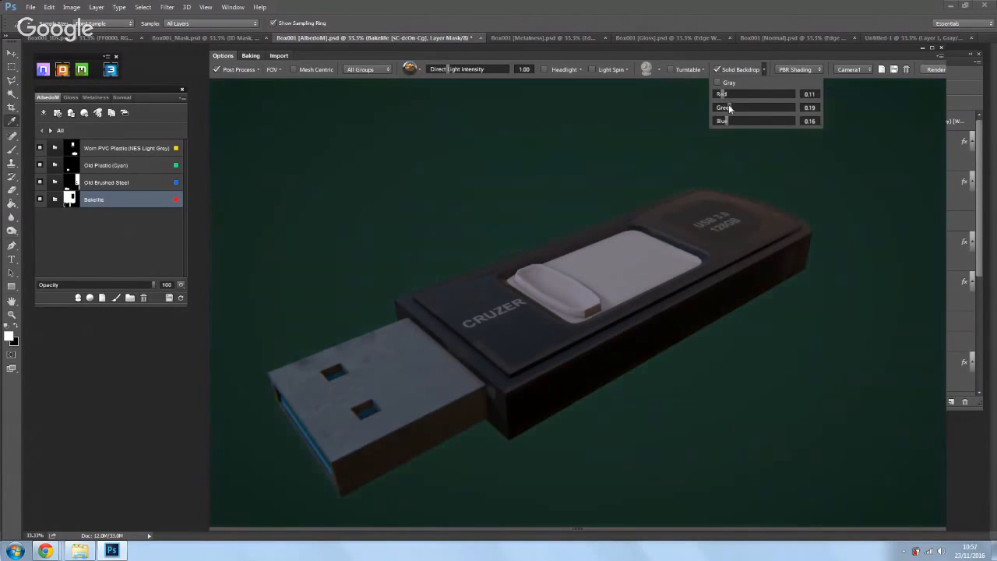
click(716, 83)
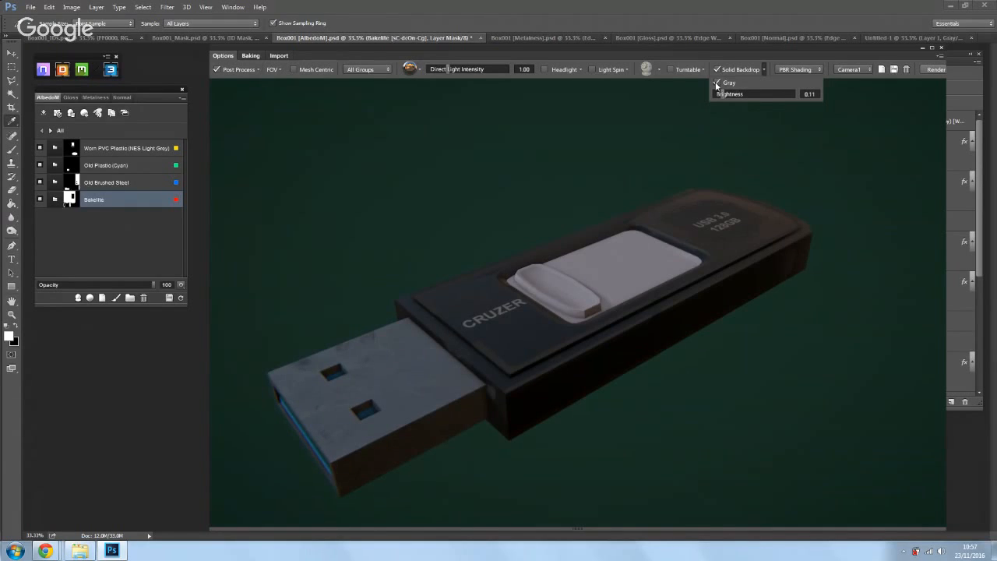
click(716, 83)
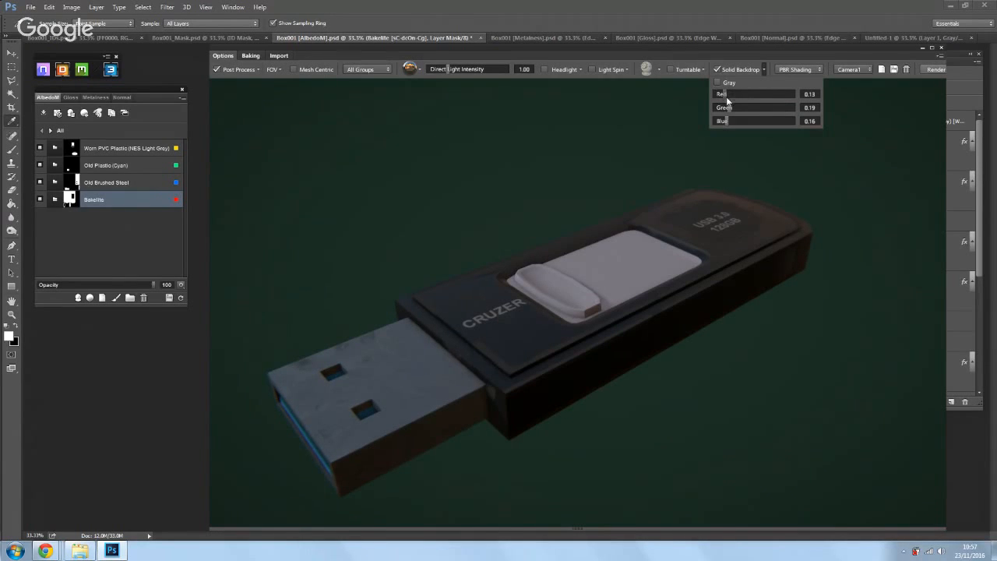
click(814, 94)
text(1)
click(811, 107)
click(813, 94)
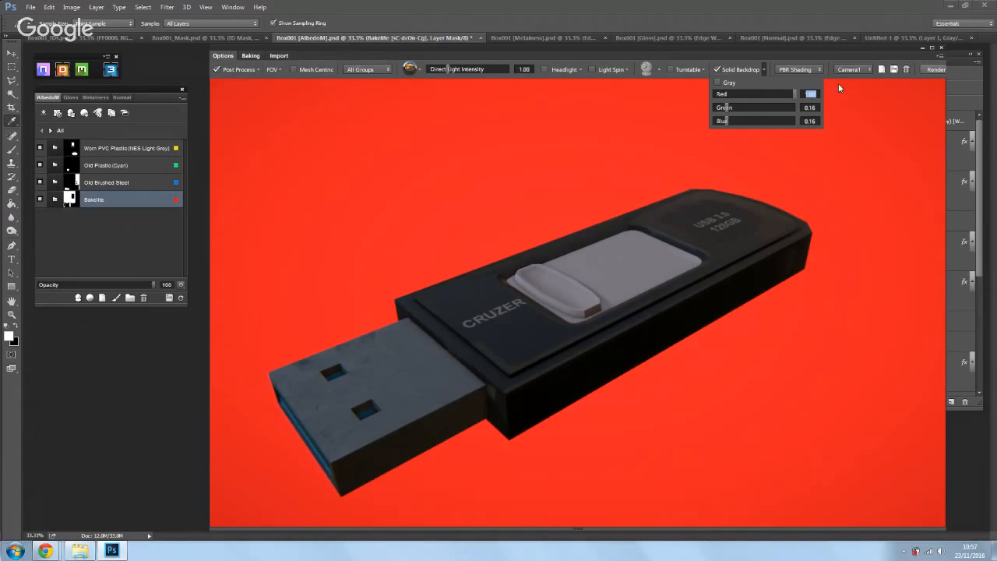
Step: Set the solid backdrop colour to red 0.20, green 0.20 and blue 0.19, and check the post-process settings
drag(792, 93, 729, 110)
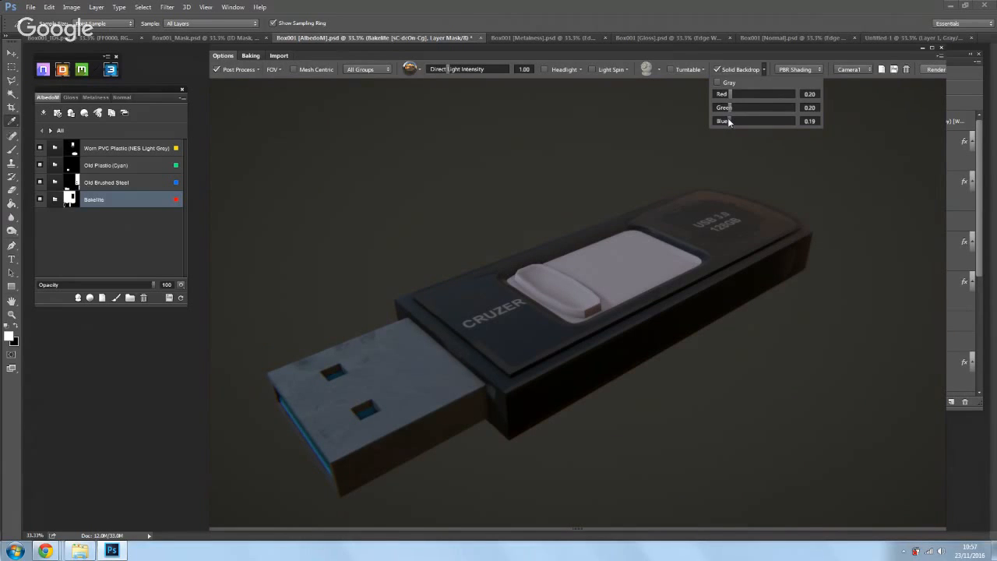
click(763, 68)
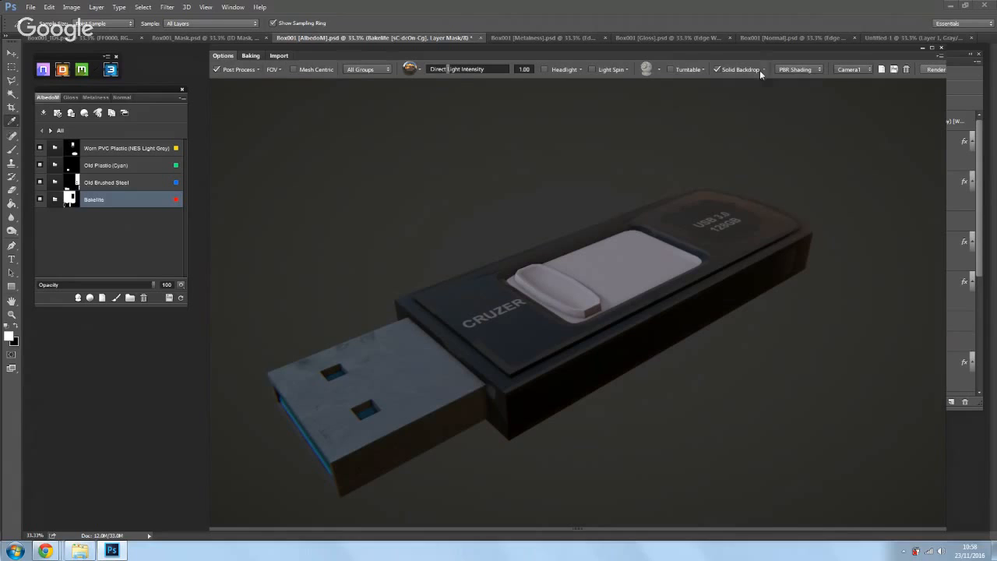
click(258, 70)
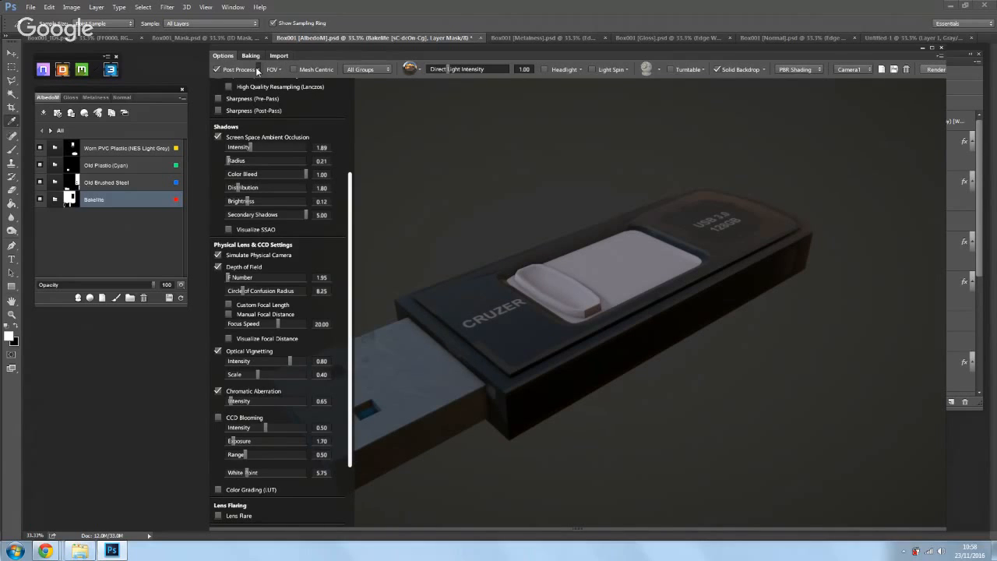
click(257, 69)
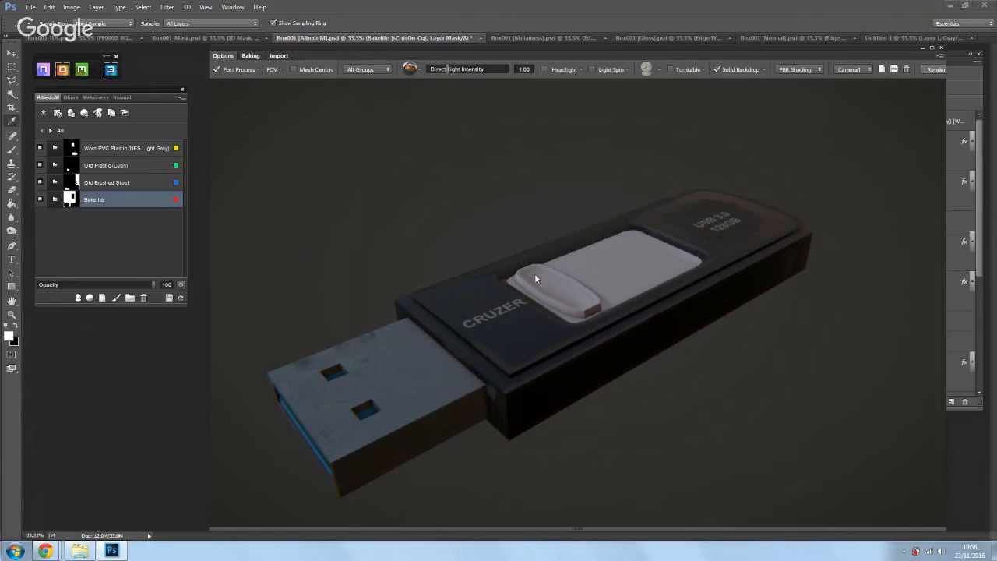
Step: Examine the textured USB stick from its lettered side and from the blue connector end
mouse_move(634, 341)
mouse_down()
mouse_move(602, 358)
mouse_move(579, 321)
mouse_up()
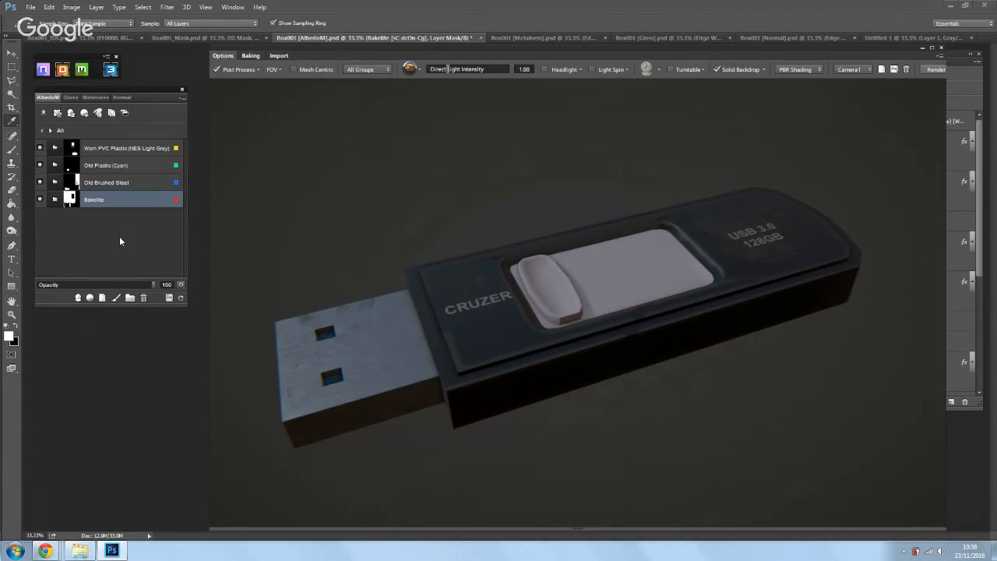
drag(344, 273, 401, 247)
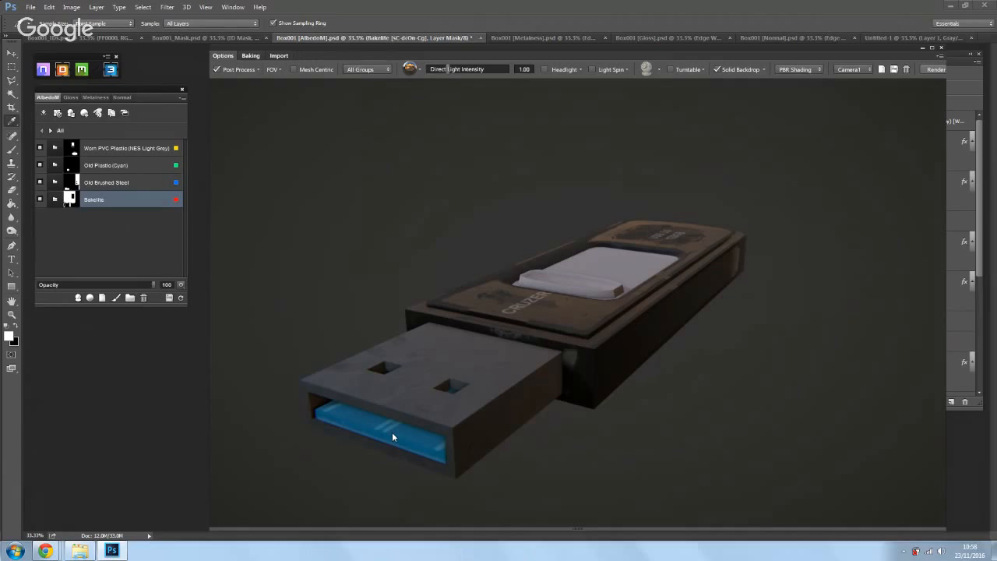
mouse_move(400, 430)
mouse_down()
mouse_move(383, 428)
mouse_move(389, 416)
mouse_up()
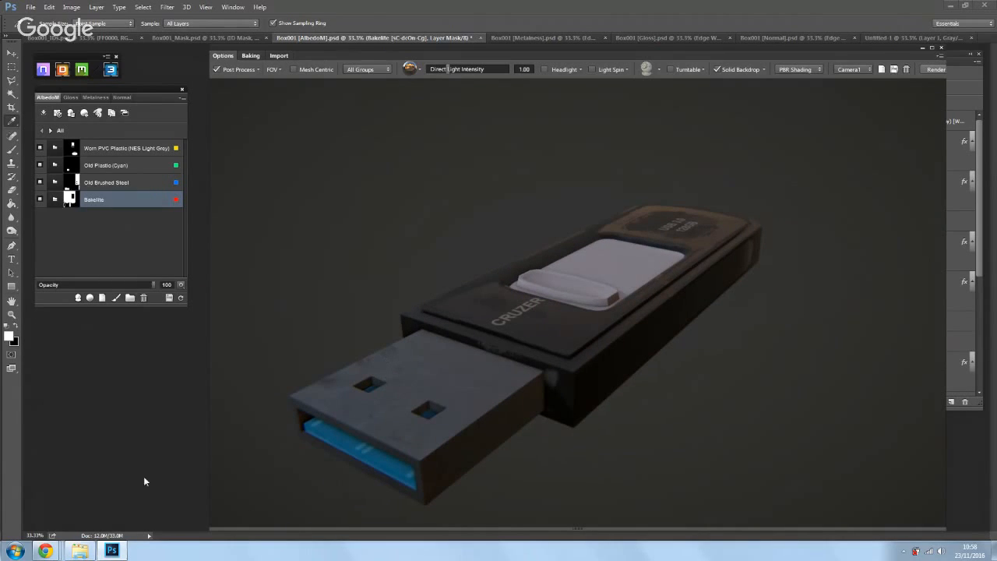